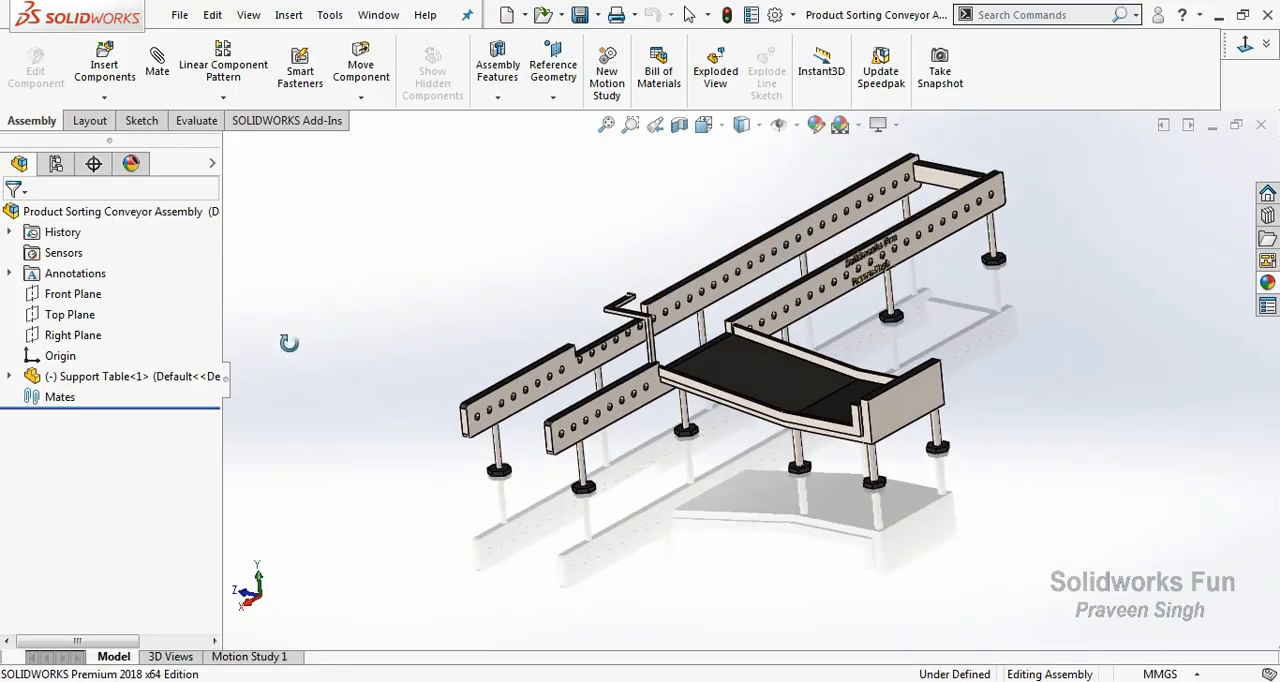
Mate the Support Table's MID Plane coincident with the assembly's Front Plane.
left_click(10, 377)
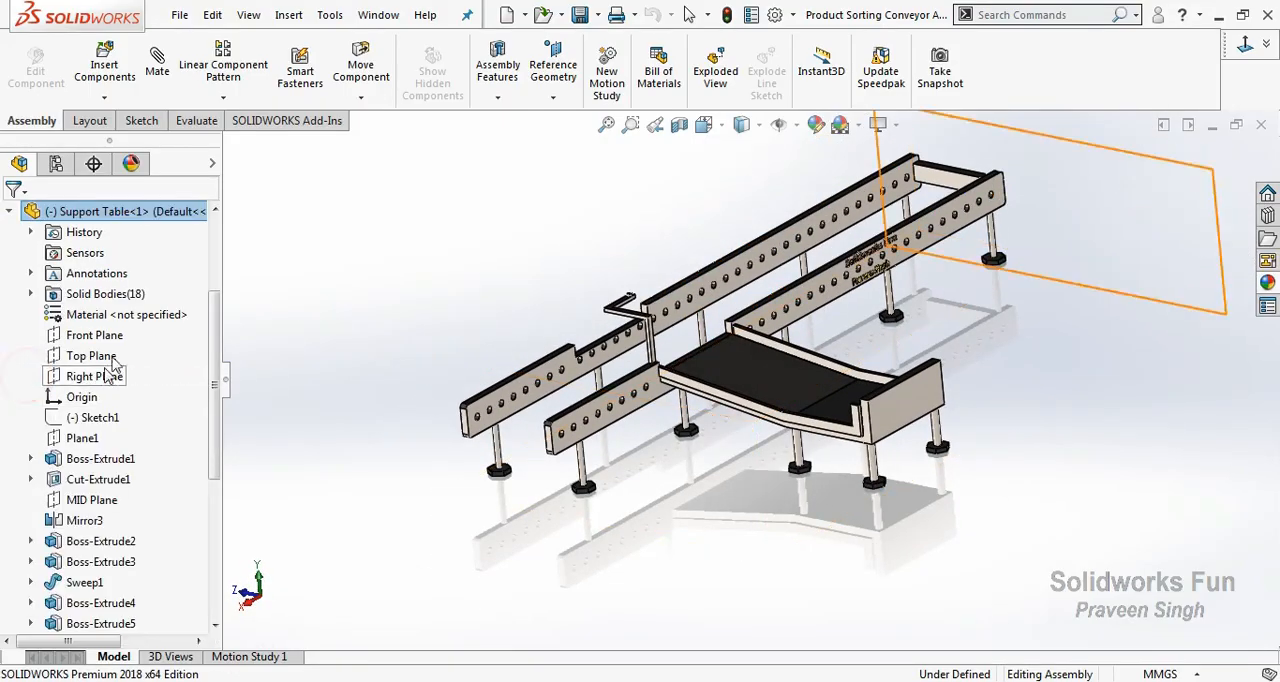
left_click(92, 500)
scroll(182, 323, "up", 3)
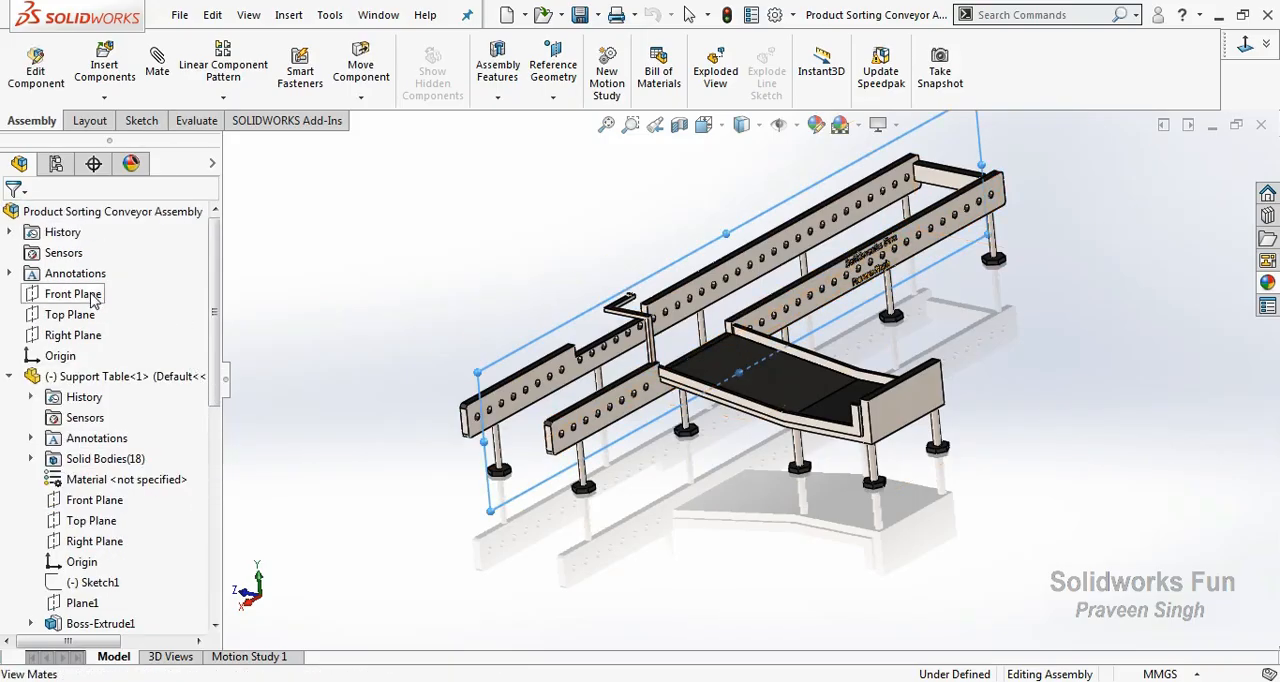
scroll(155, 441, "down", 3)
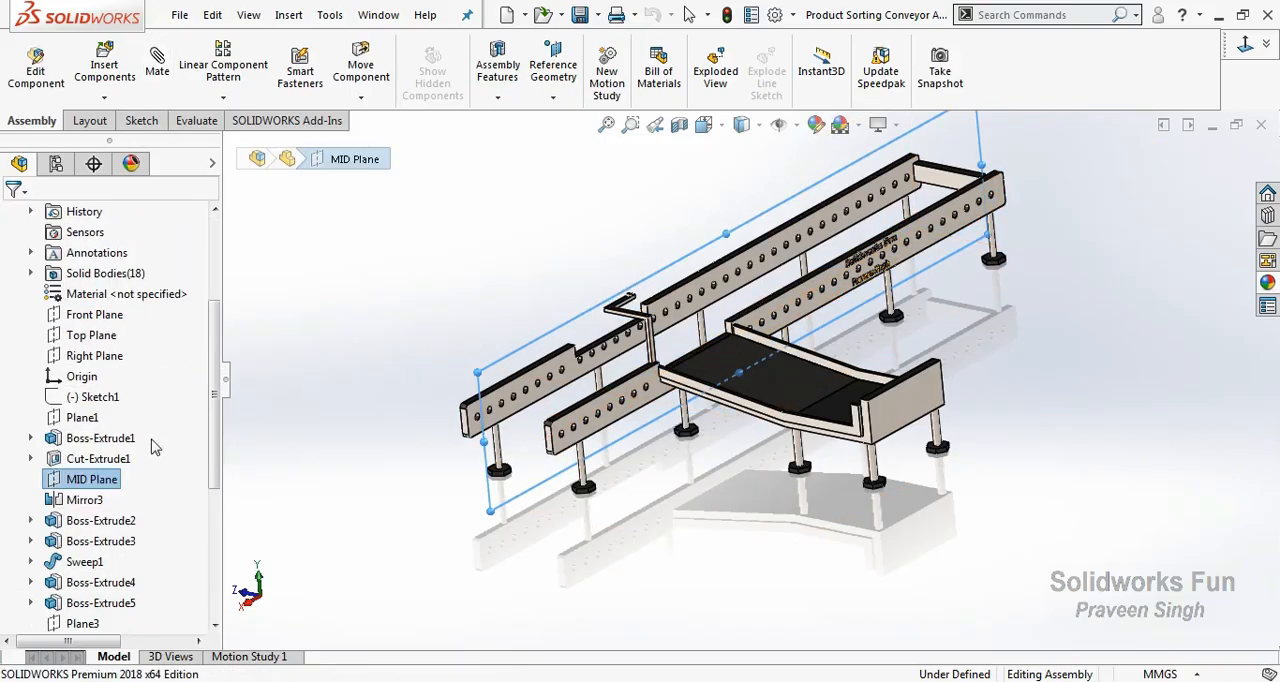
left_click(155, 80)
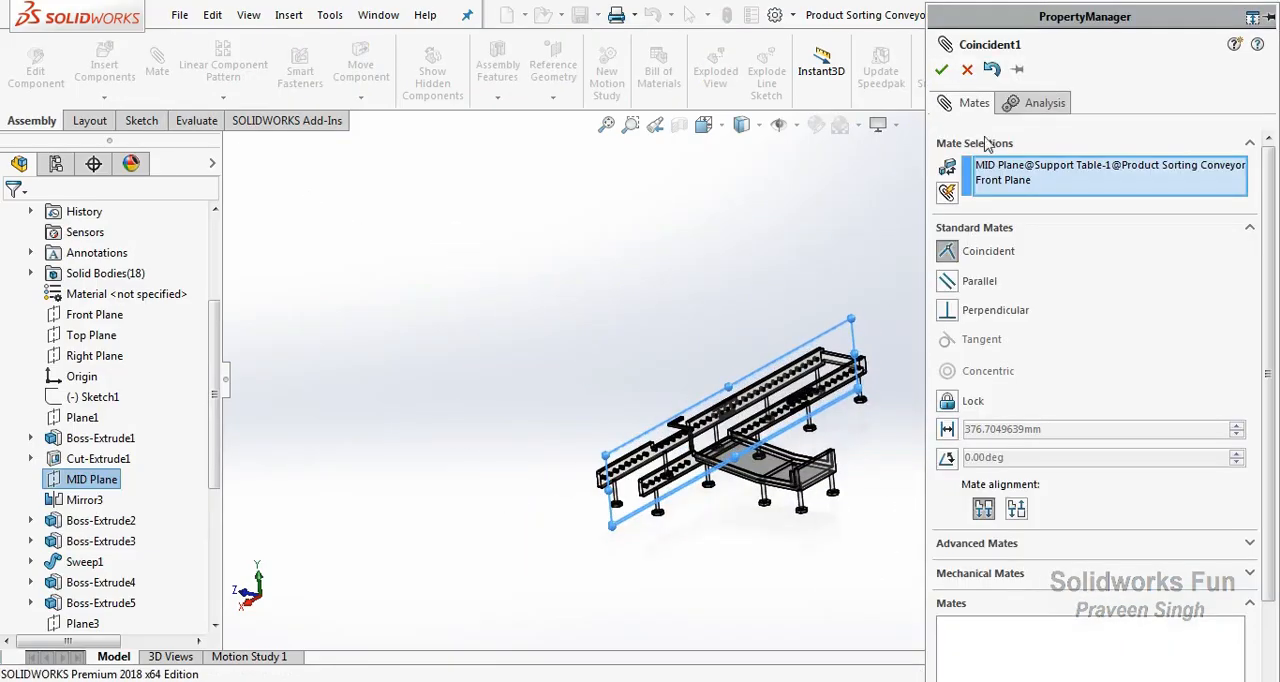
left_click(941, 69)
left_click(941, 69)
Mate the underside of a Support Table foot coincident with the assembly's Top Plane.
scroll(128, 397, "up", 2)
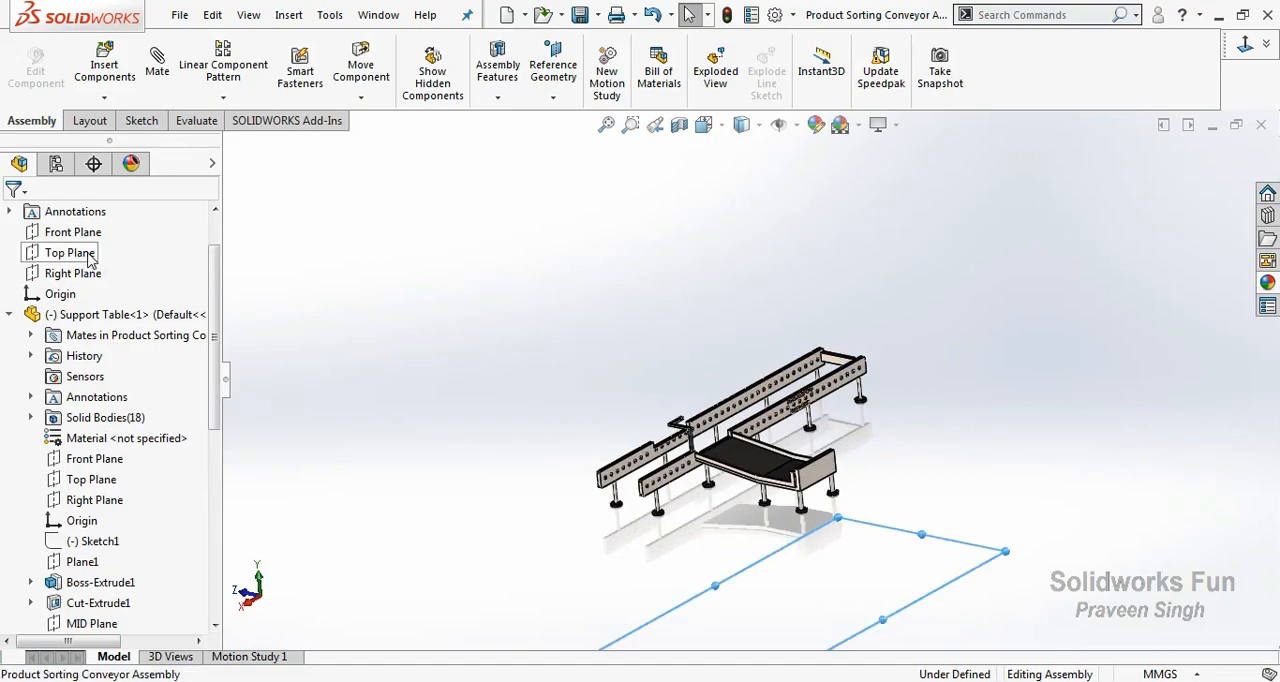
right_click(485, 385)
left_click(471, 405)
right_click(471, 405)
left_click(505, 467)
left_click_drag(503, 466, 467, 325)
right_click(467, 325)
left_click(530, 437)
scroll(556, 452, "down", 6)
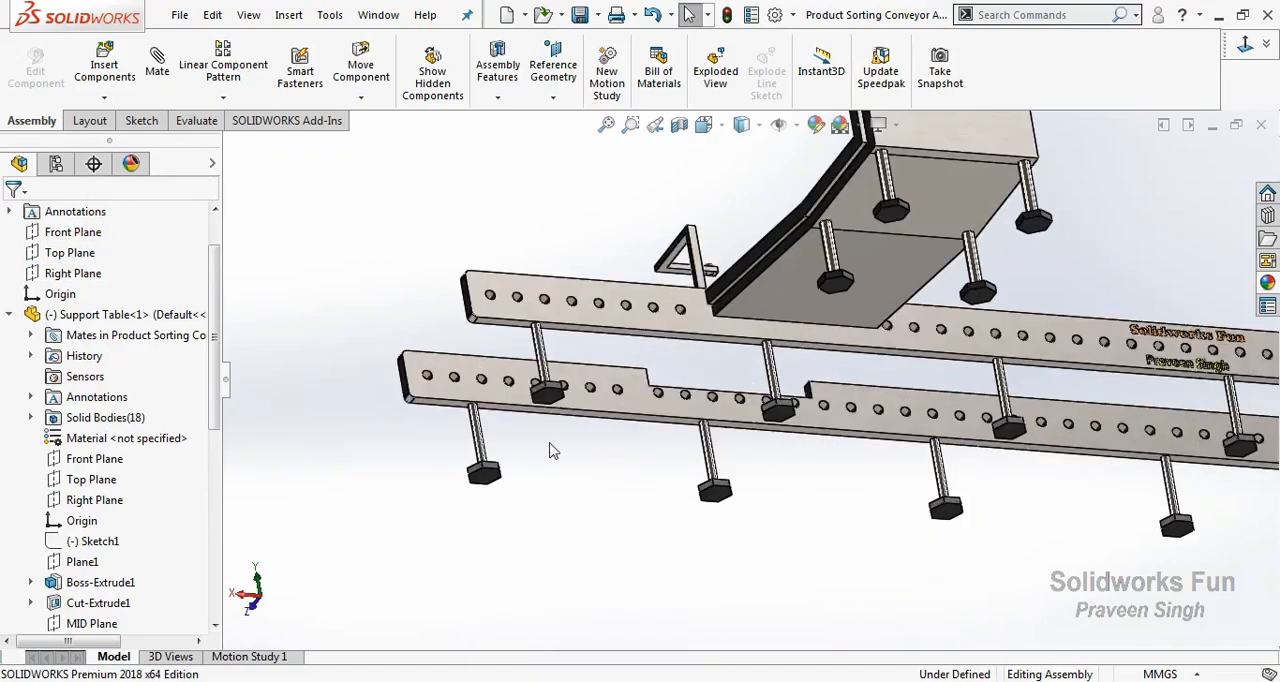
left_click(547, 398)
left_click(1265, 38)
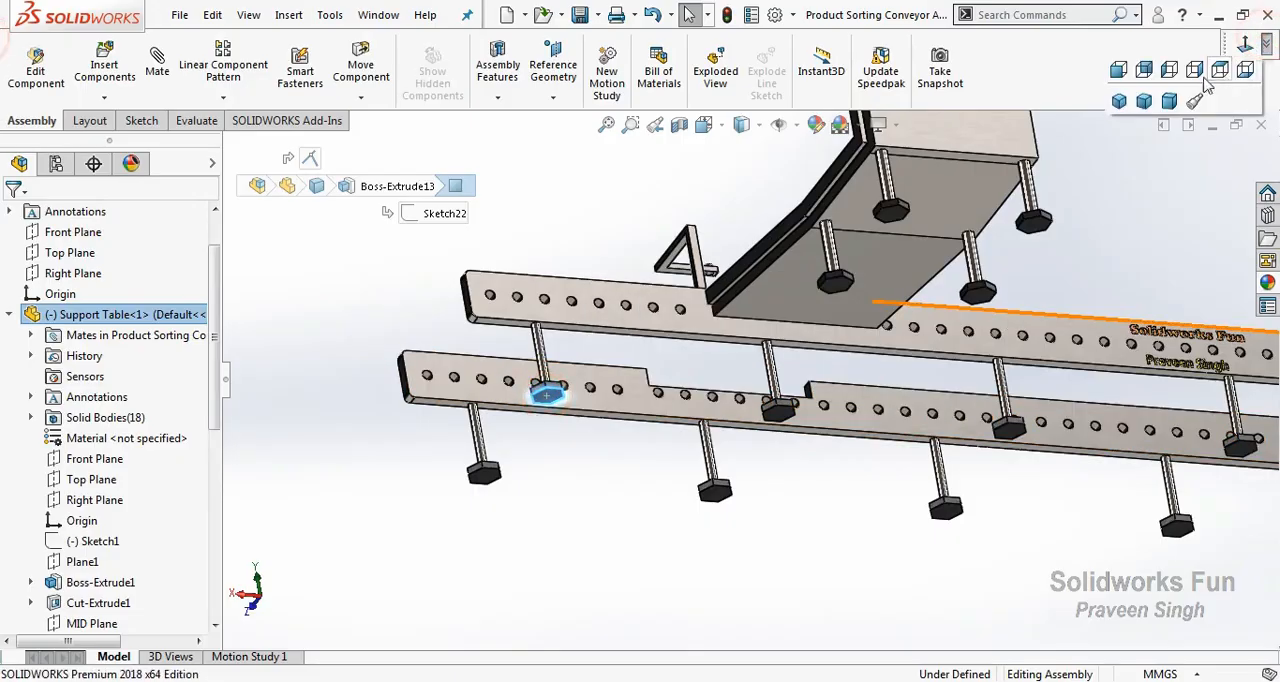
left_click(1147, 101)
left_click(91, 257, "ctrl")
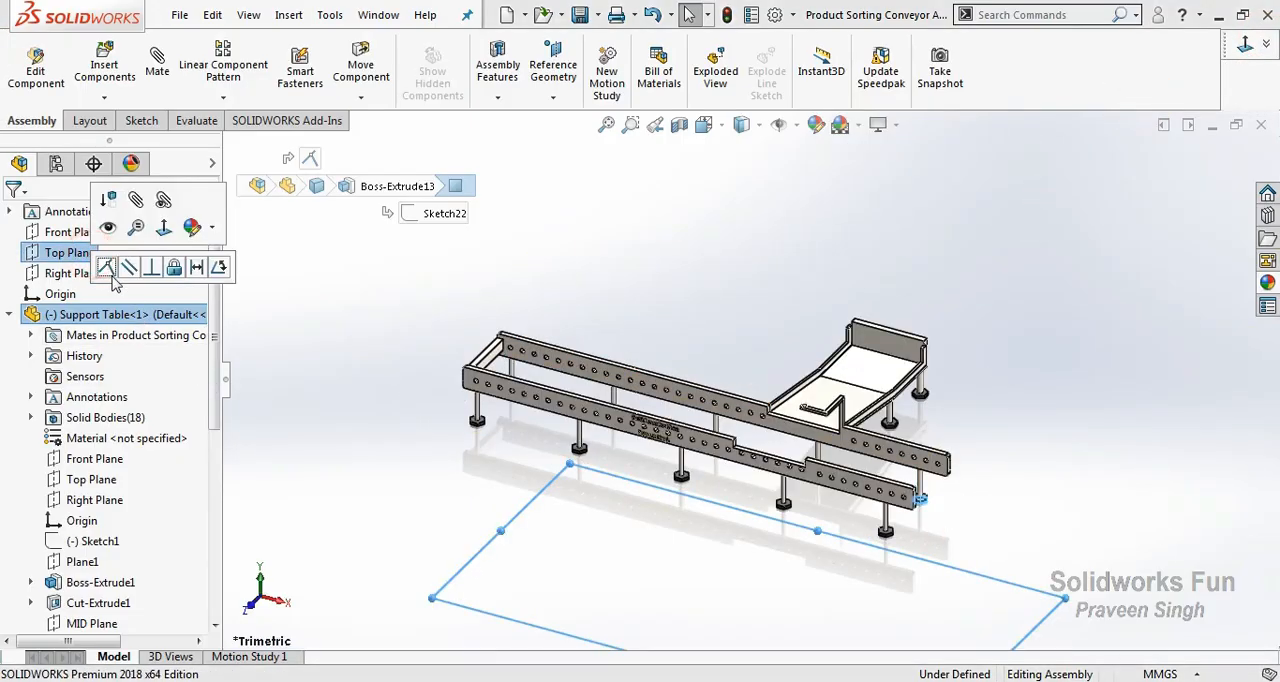
left_click(109, 265)
scroll(740, 635, "down", 2)
Mate the Support Table's Right Plane coincident with the assembly's Right Plane.
scroll(773, 592, "up", 2)
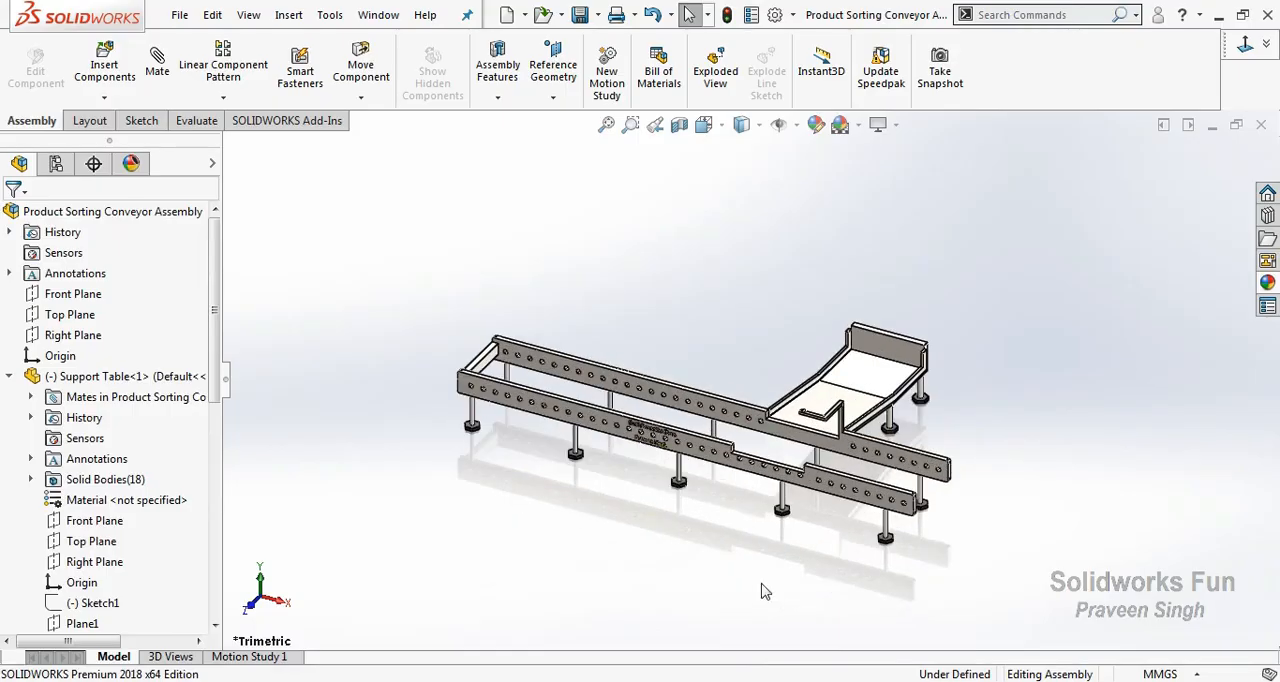
left_click(86, 337)
left_click(117, 562, "ctrl")
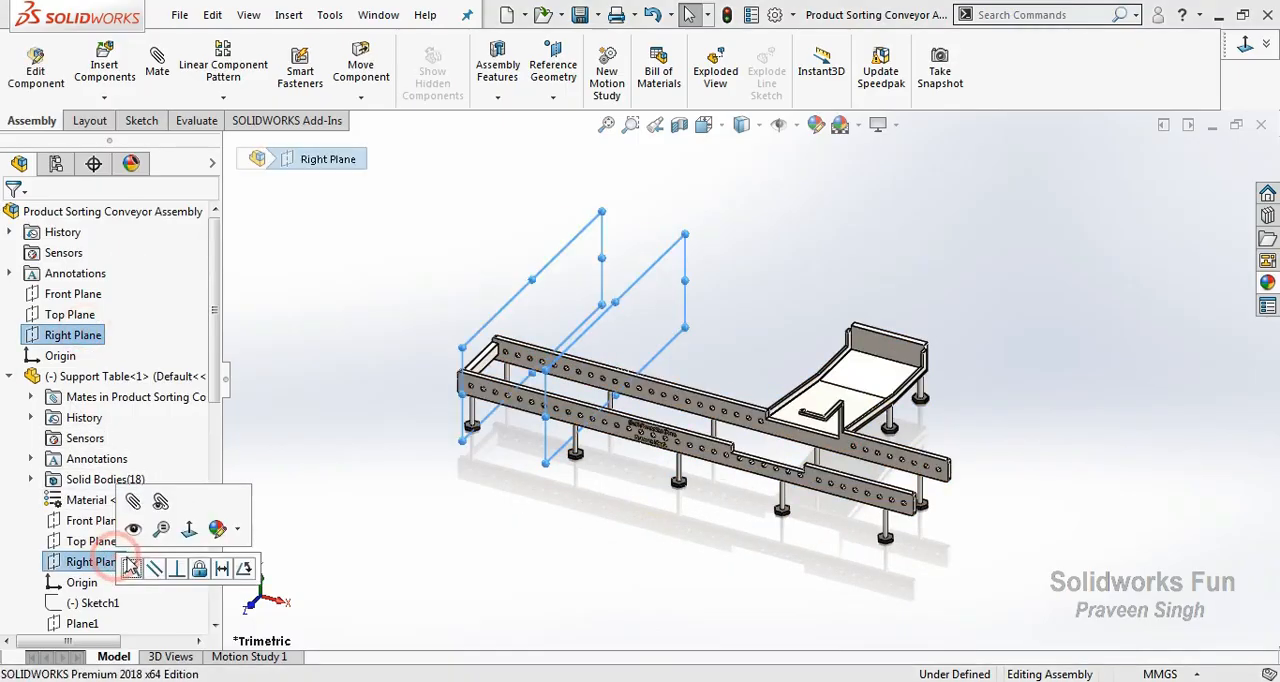
left_click(132, 568)
Fix the Support Table component in place in the assembly.
left_click(9, 376)
left_click(108, 378)
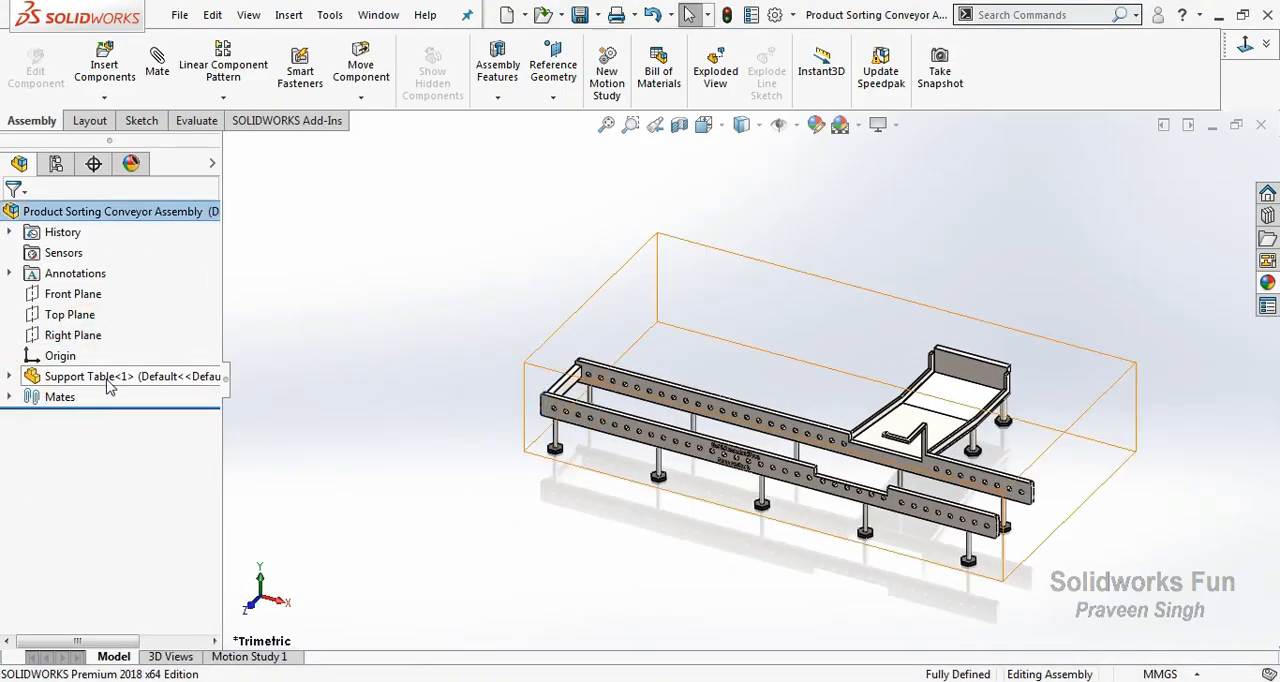
right_click(108, 378)
left_click(180, 362)
left_click(697, 559)
key("f")
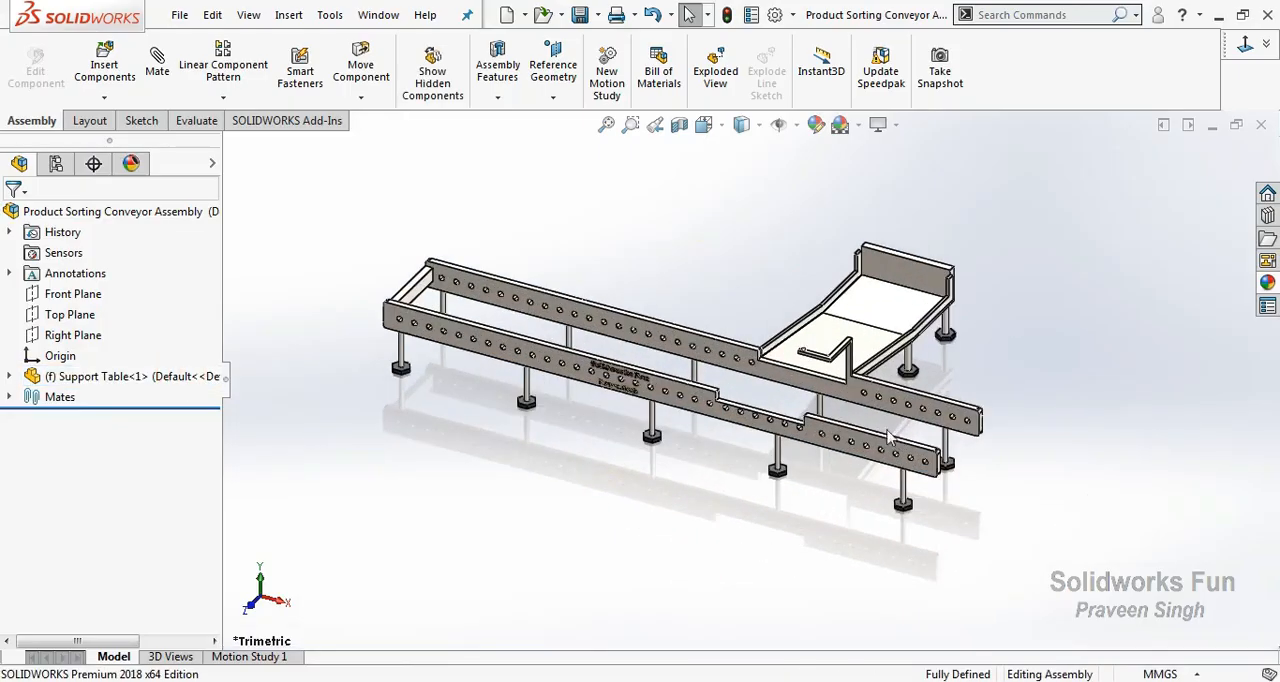
Insert the Roller part and place it freely beside the closed end of the support table.
left_click(104, 97)
left_click(150, 117)
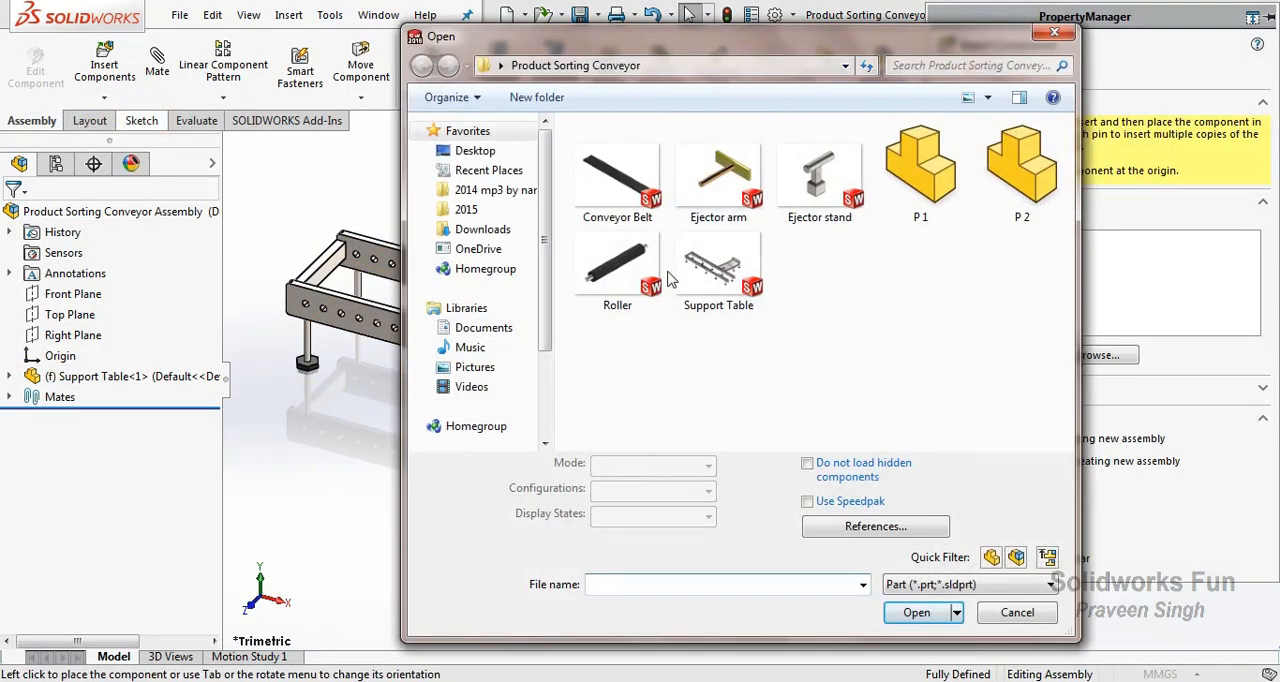
left_click(617, 265)
left_click(916, 612)
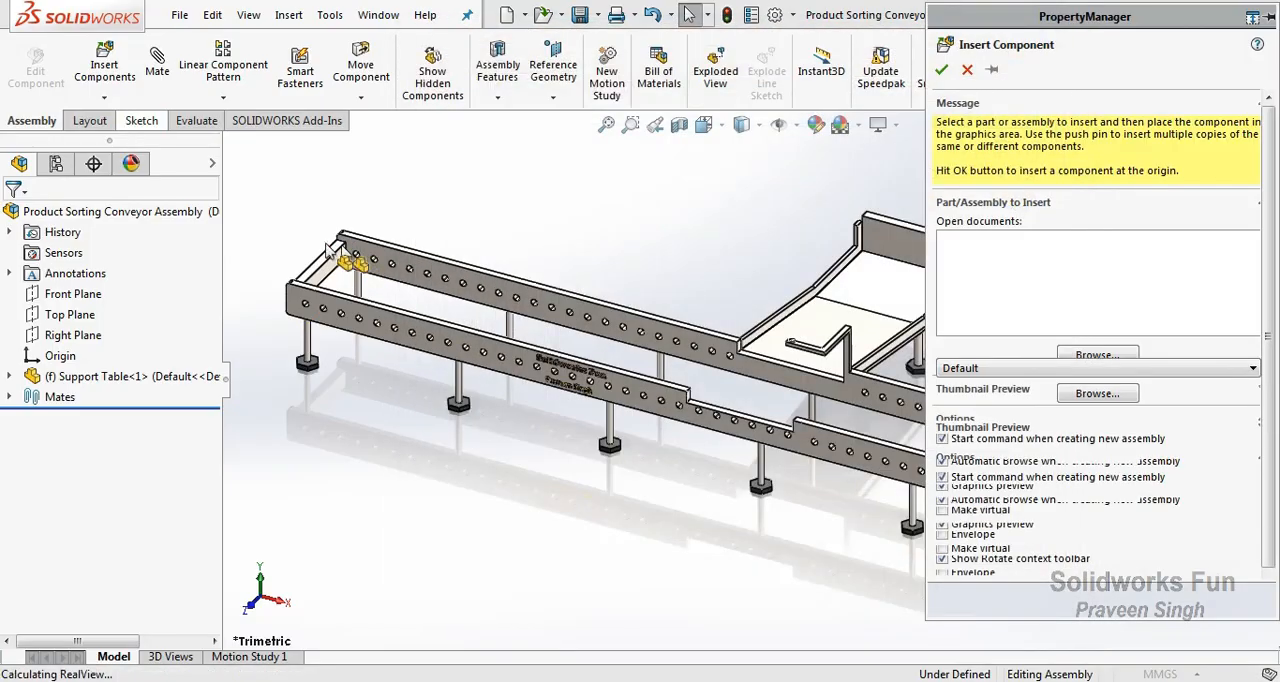
left_click(303, 242)
key("f")
scroll(248, 300, "down", 3)
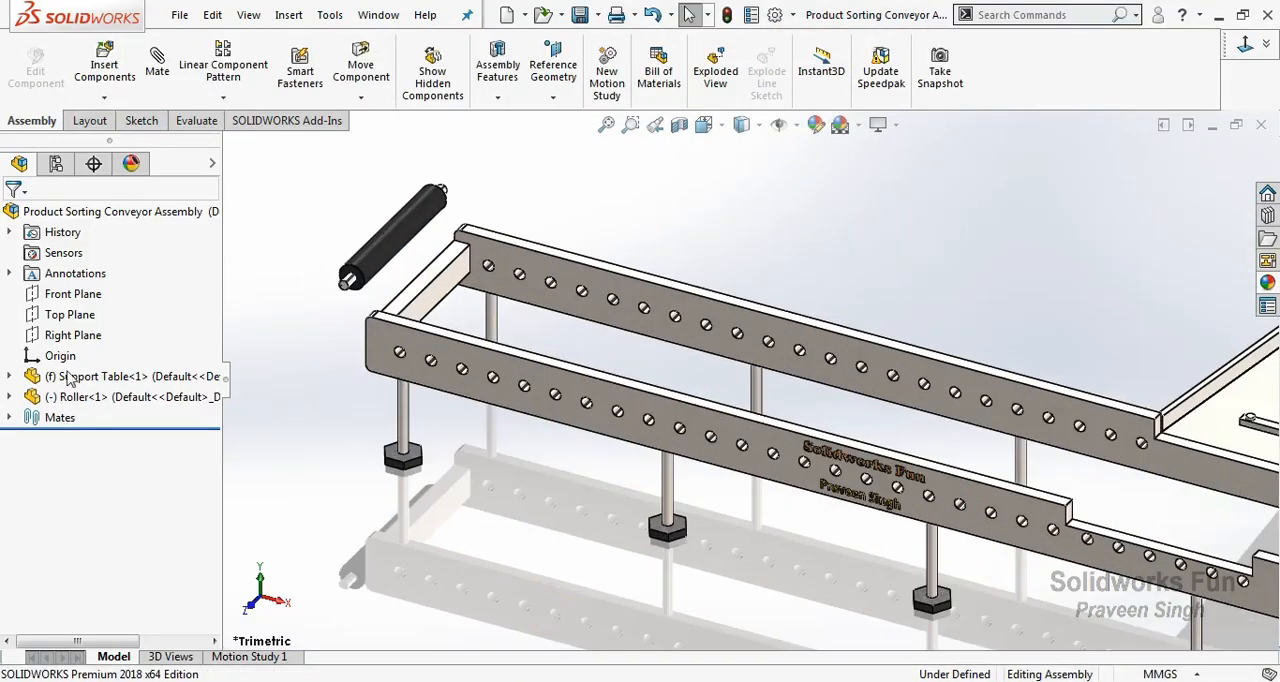
Show Sketch23 of the Support Table, with its circle between the rails at the closed end.
left_click(10, 377)
scroll(27, 504, "down", 5)
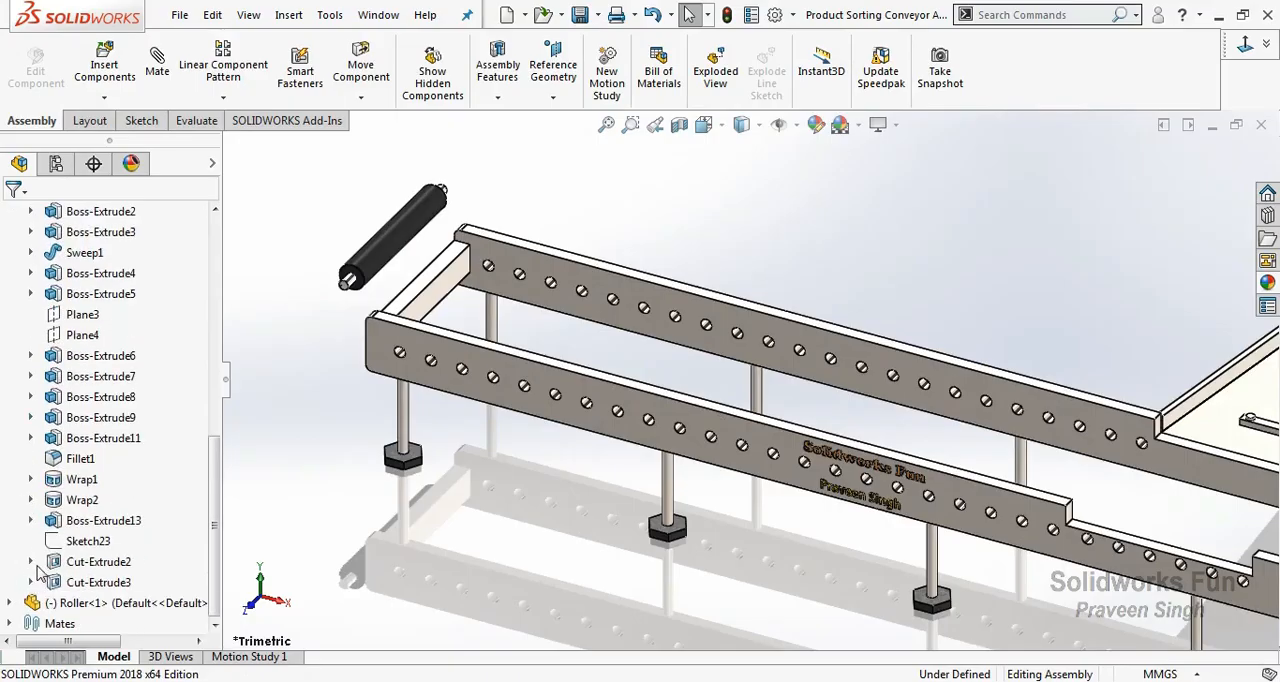
left_click(100, 582)
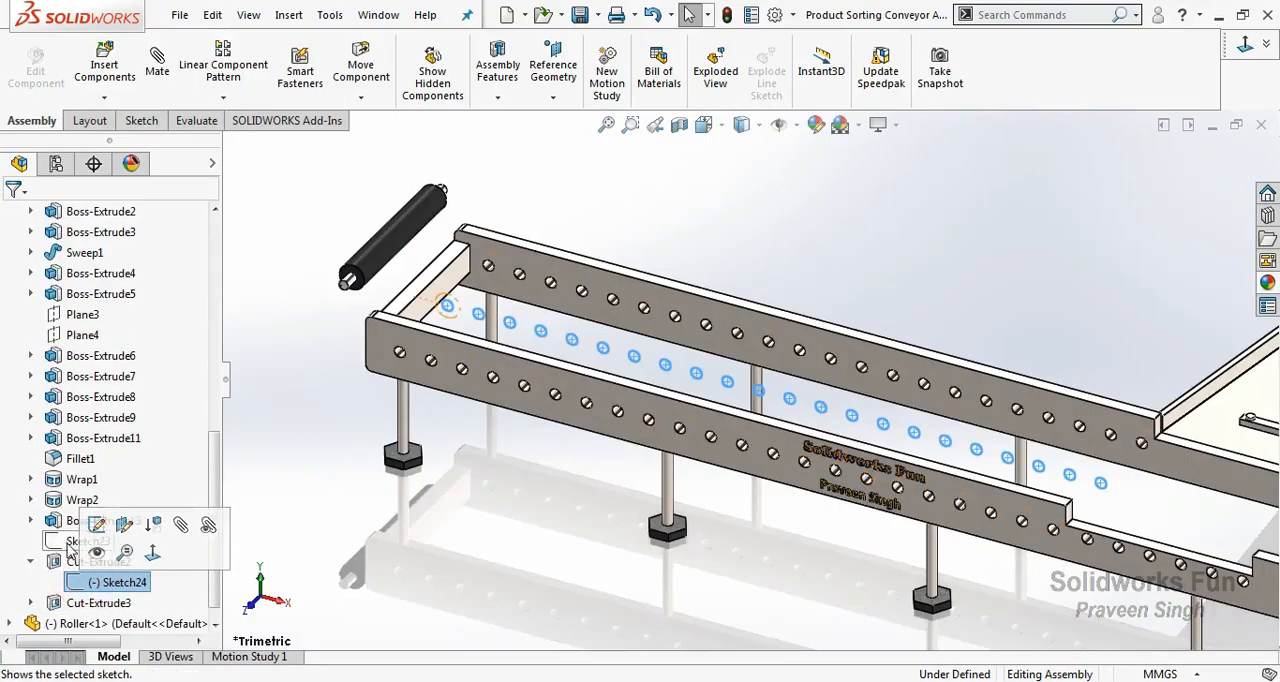
left_click(84, 556)
left_click(80, 538)
left_click(450, 318)
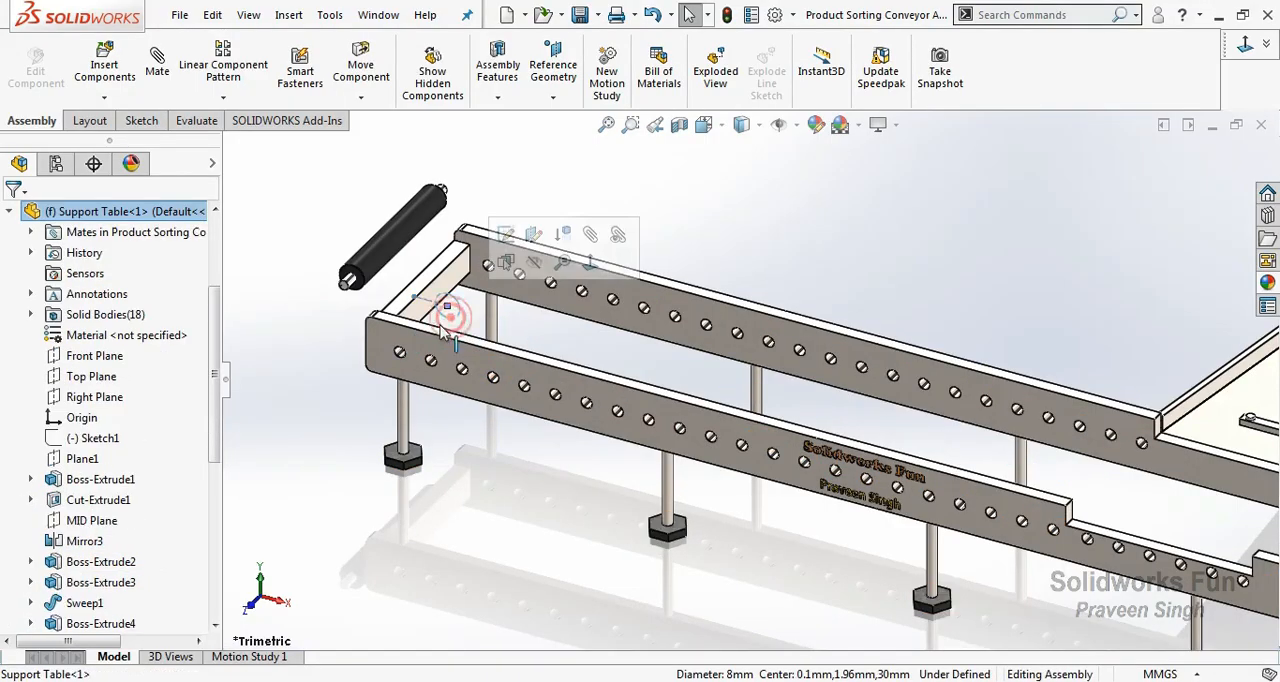
Show Sketch4 of the Roller so its centre circle can be used for mating.
left_click(388, 248)
left_click(20, 600)
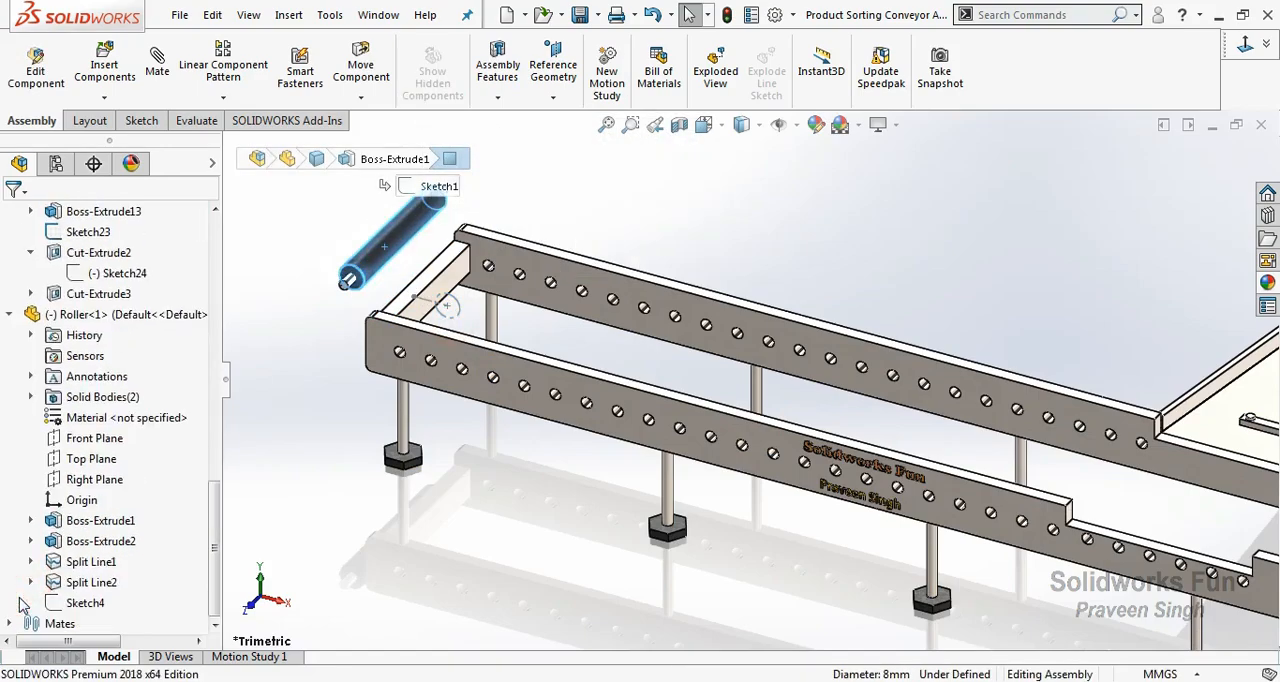
left_click(55, 605)
left_click(300, 480)
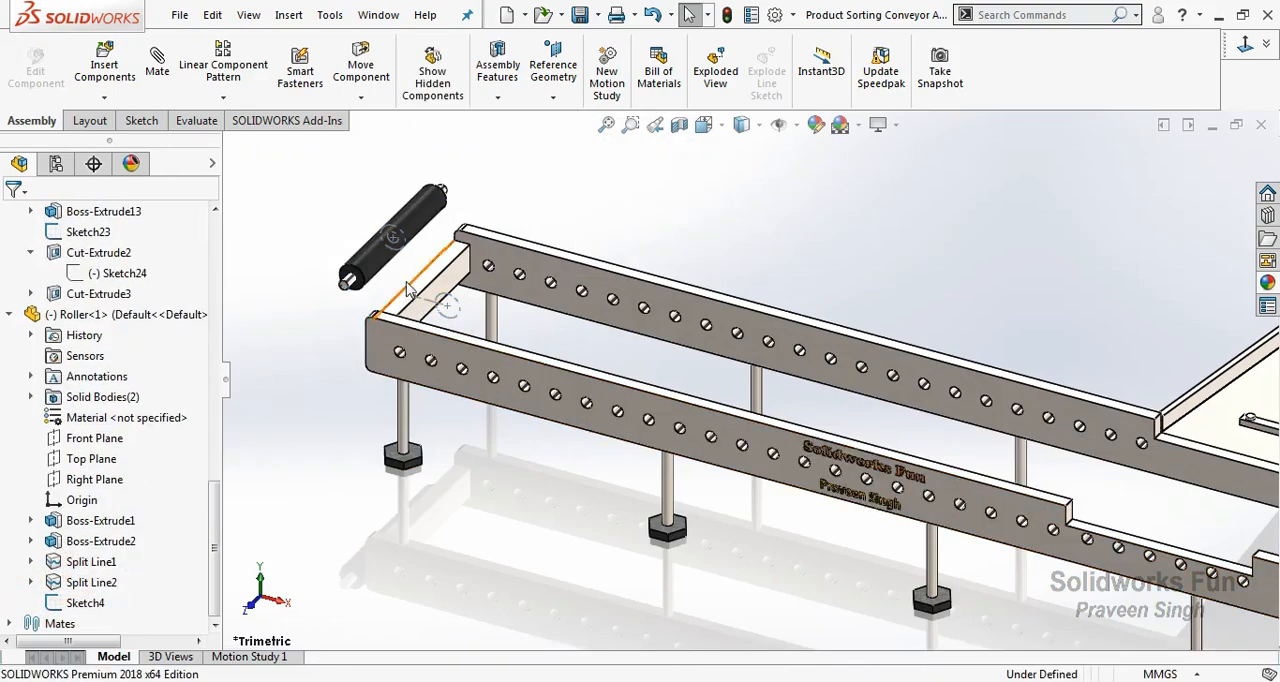
Mate the centre point of the roller's sketch circle coincident with the Sketch23 circle centre at the table's closed end.
left_click(405, 250)
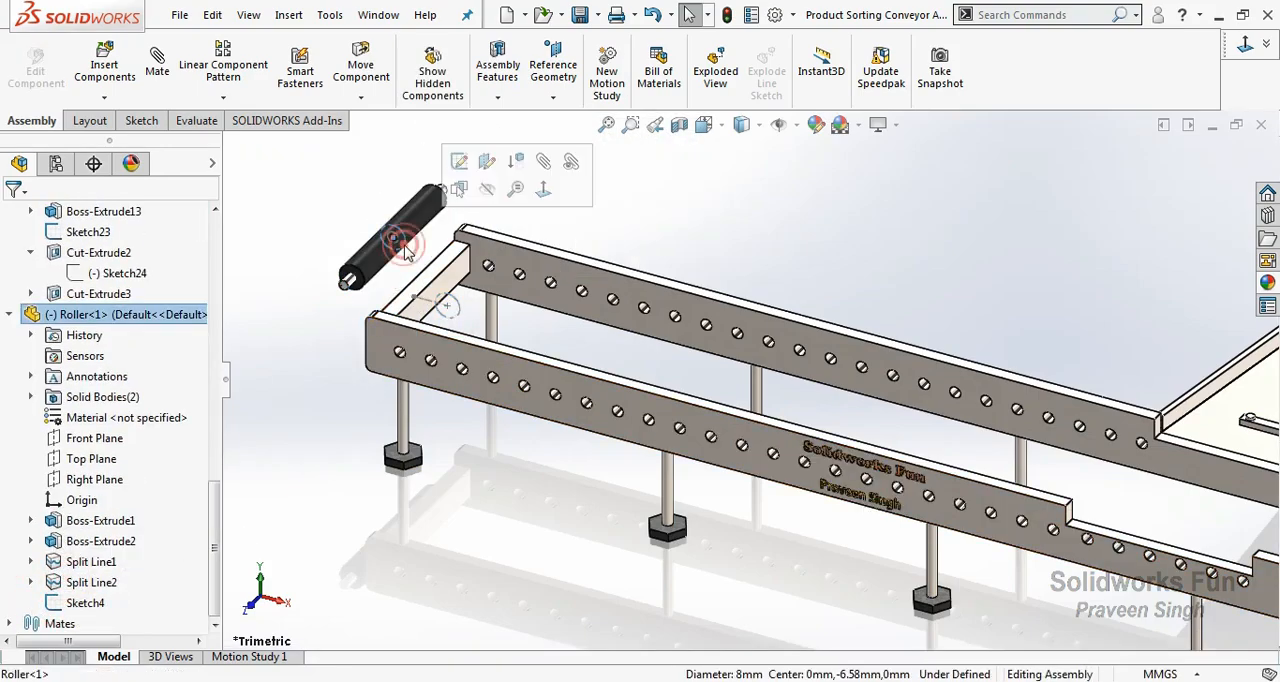
left_click(465, 312)
left_click(394, 237, "ctrl")
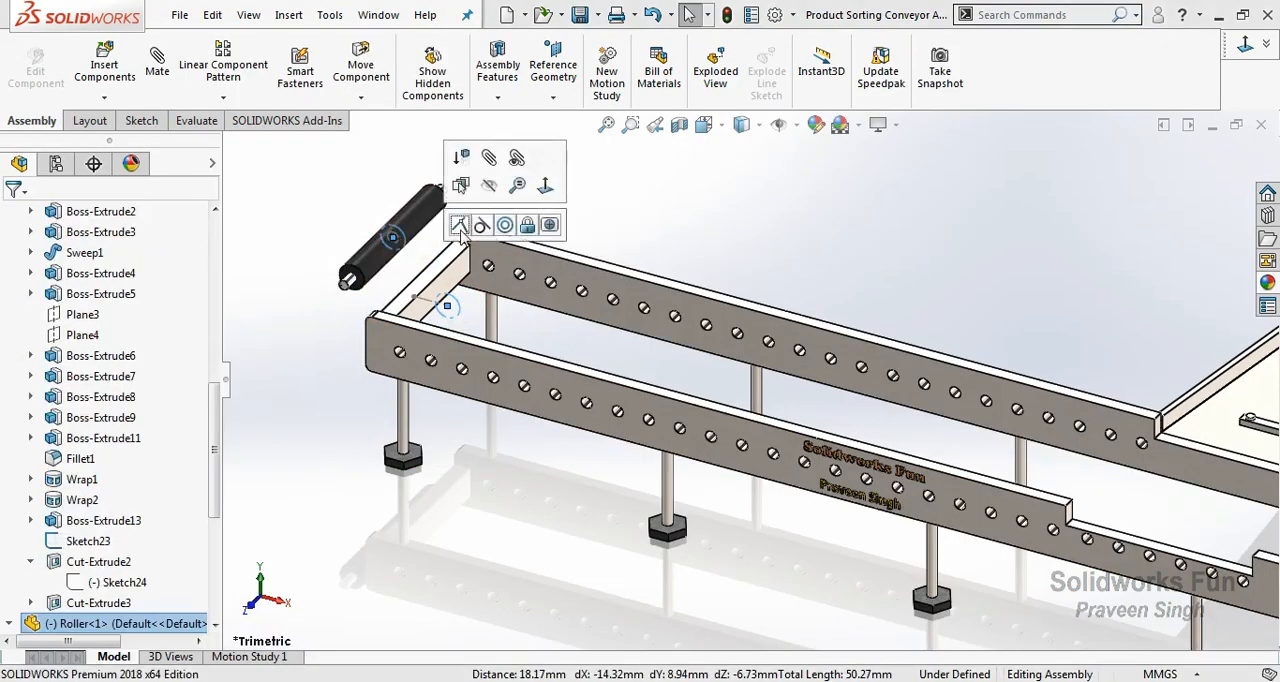
left_click(464, 223)
key("f")
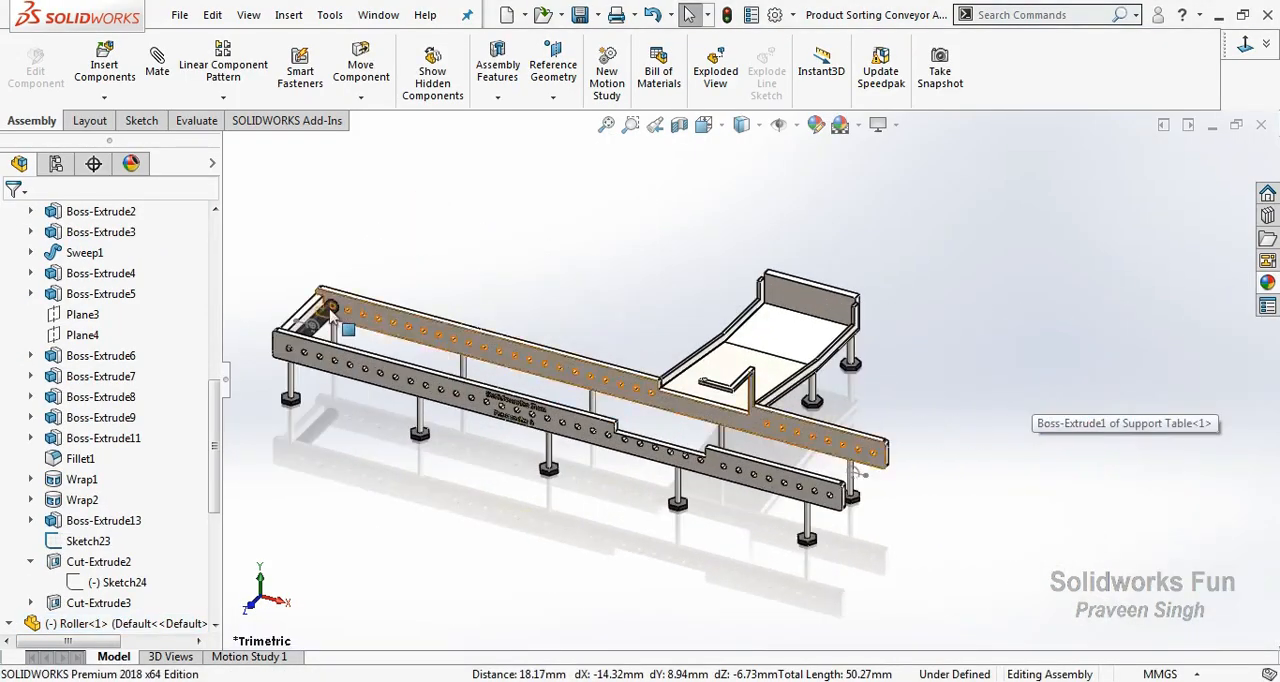
scroll(295, 340, "down", 3)
scroll(968, 482, "up", 4)
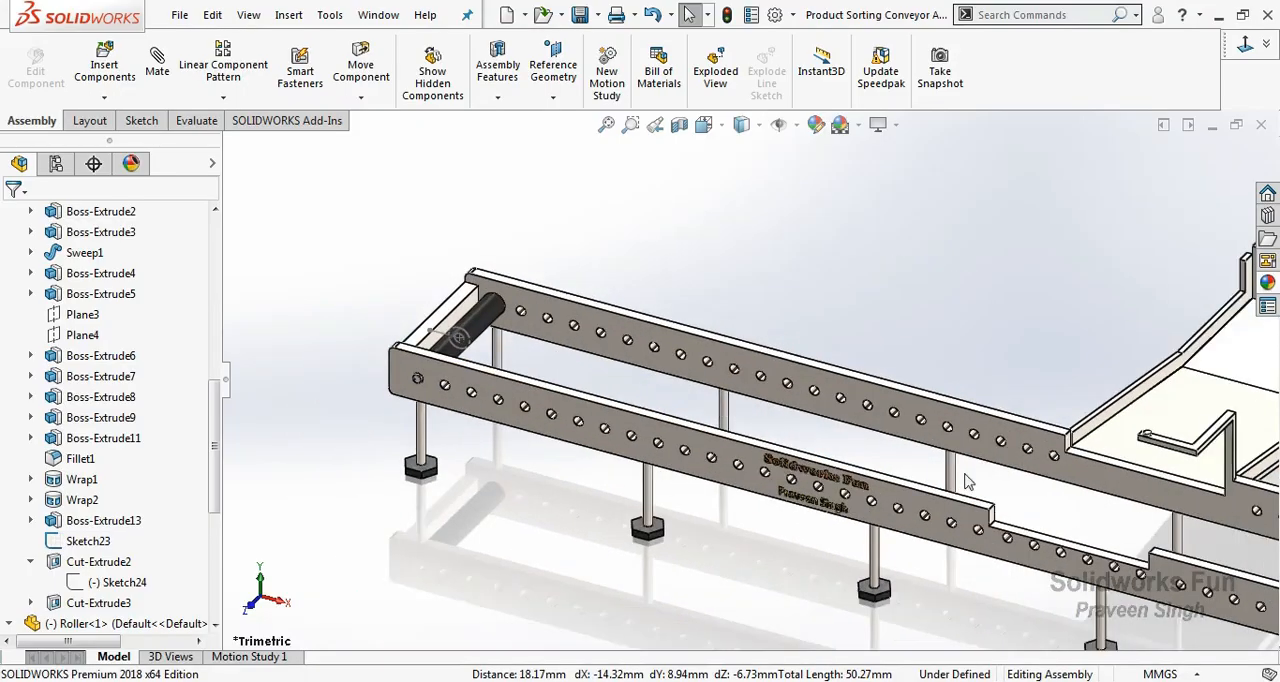
Copy the roller to the table's open end and mate its sketch centre coincident with the sketch circle centre there.
scroll(1030, 495, "down", 2)
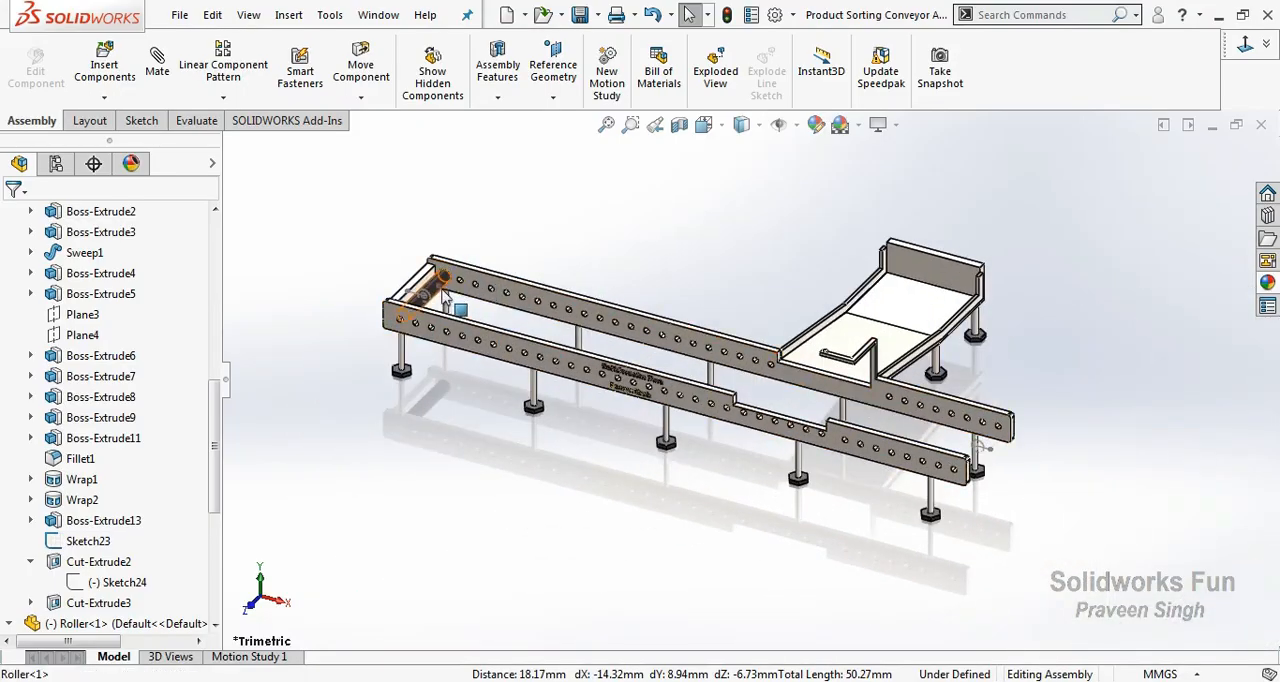
left_click_drag(125, 623, 1108, 460)
scroll(1110, 470, "down", 4)
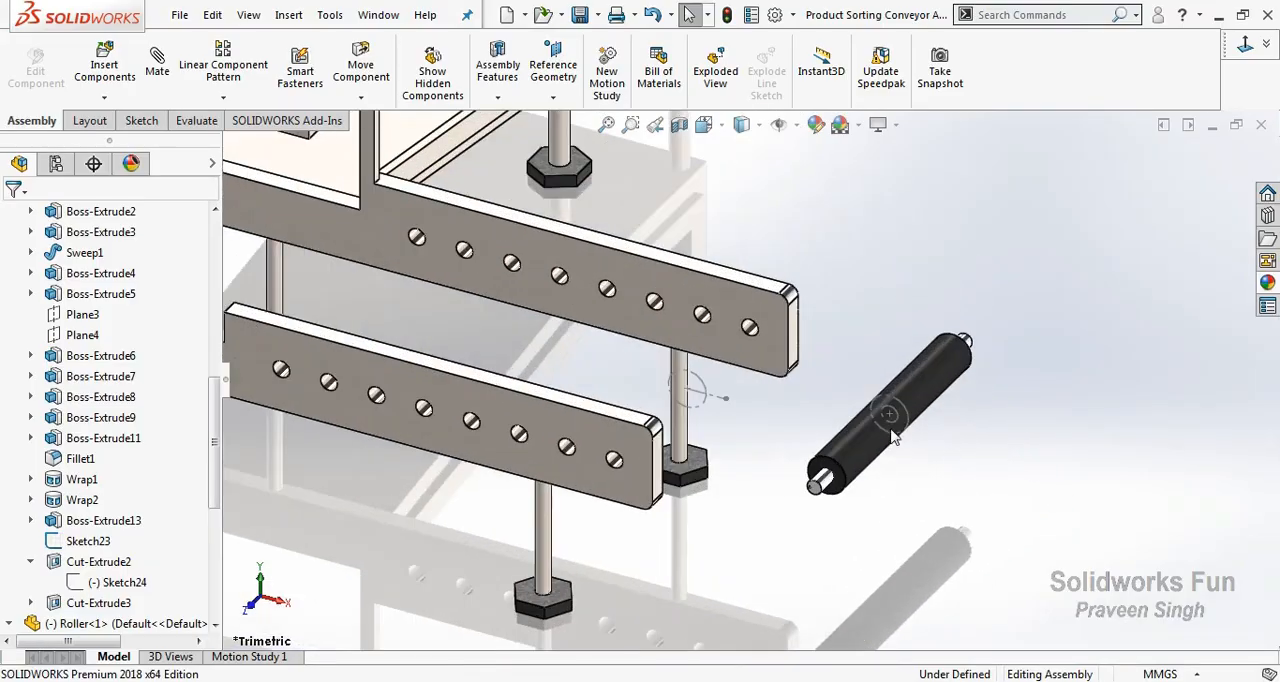
left_click_drag(897, 440, 897, 440)
left_click(702, 411, "ctrl")
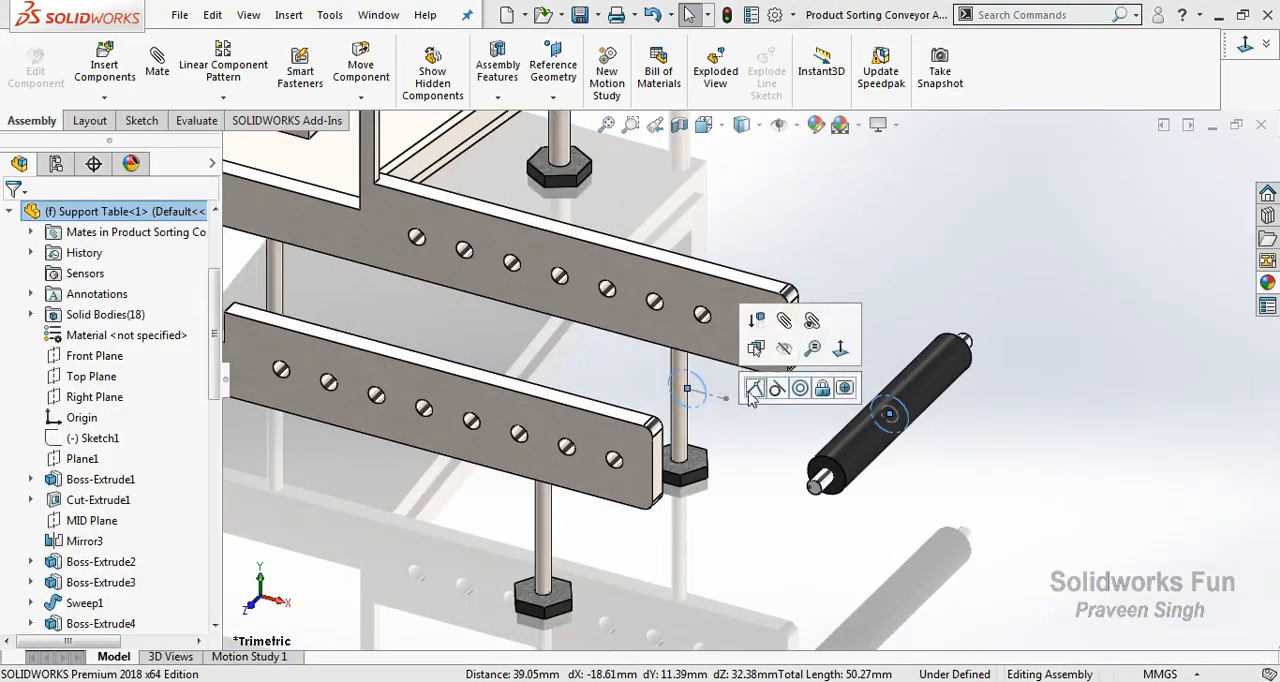
left_click(756, 387)
scroll(640, 456, "up", 2)
scroll(640, 456, "up", 2)
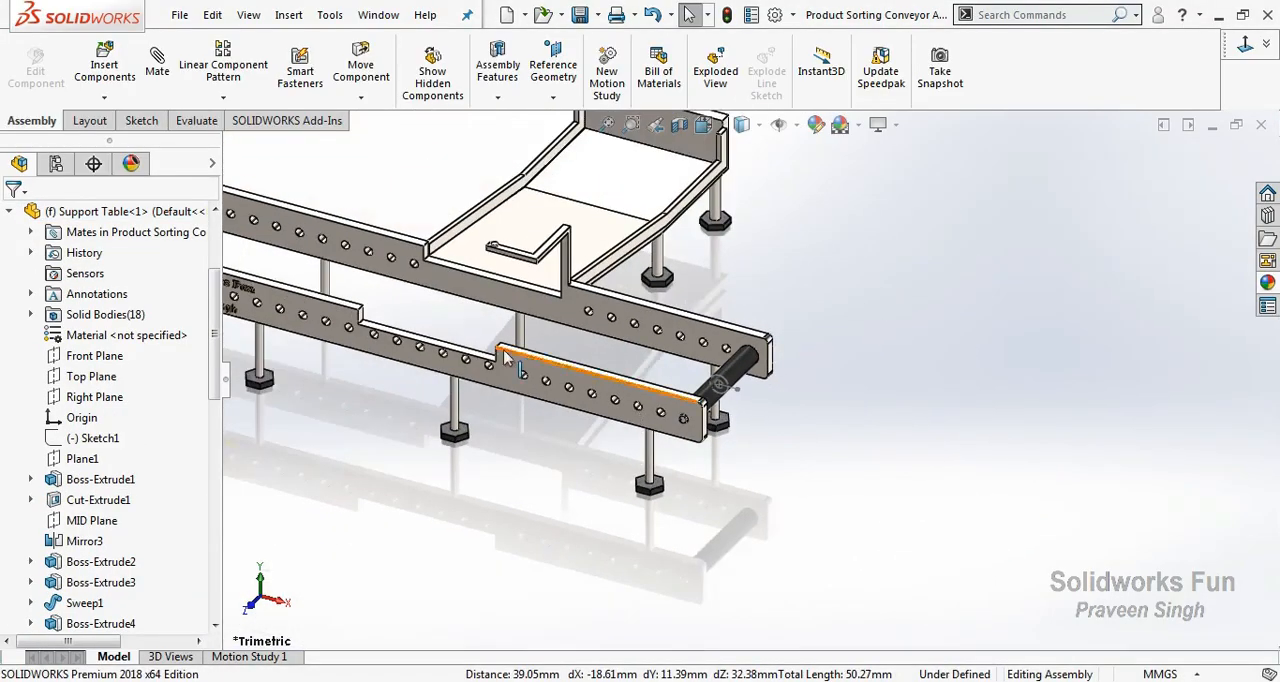
scroll(451, 403, "up", 3)
Show Sketch26 under Cut-Extrude3 of the Support Table.
scroll(700, 400, "down", 4)
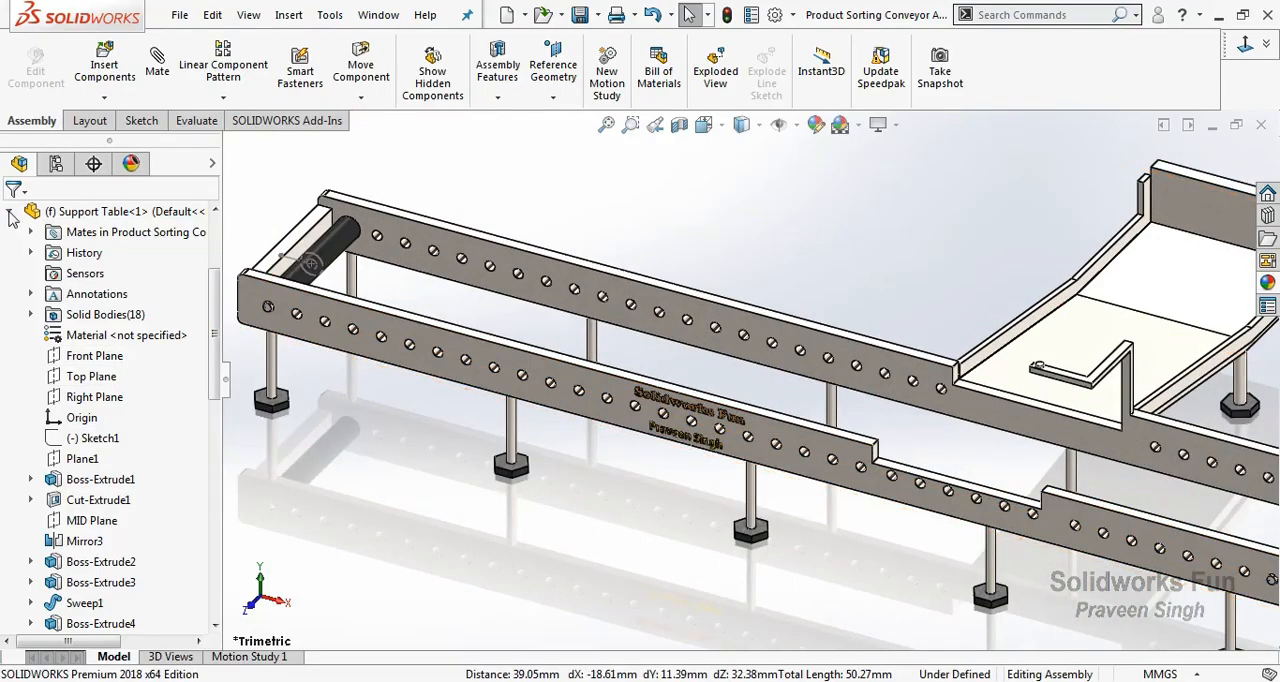
scroll(130, 455, "down", 9)
left_click(32, 397)
left_click(121, 418)
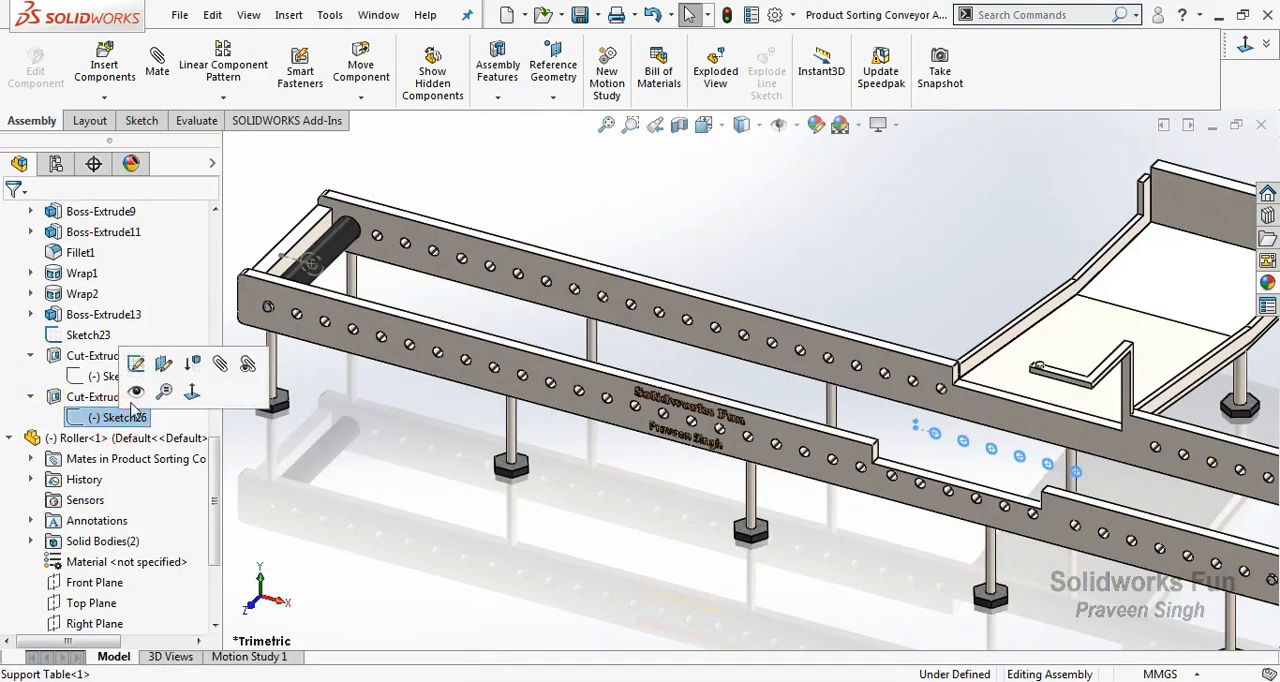
left_click(136, 389)
Copy the first roller to the notched rail section and mate its sketch centre coincident with the first Sketch26 circle centre.
left_click_drag(335, 255, 905, 426)
scroll(905, 437, "down", 3)
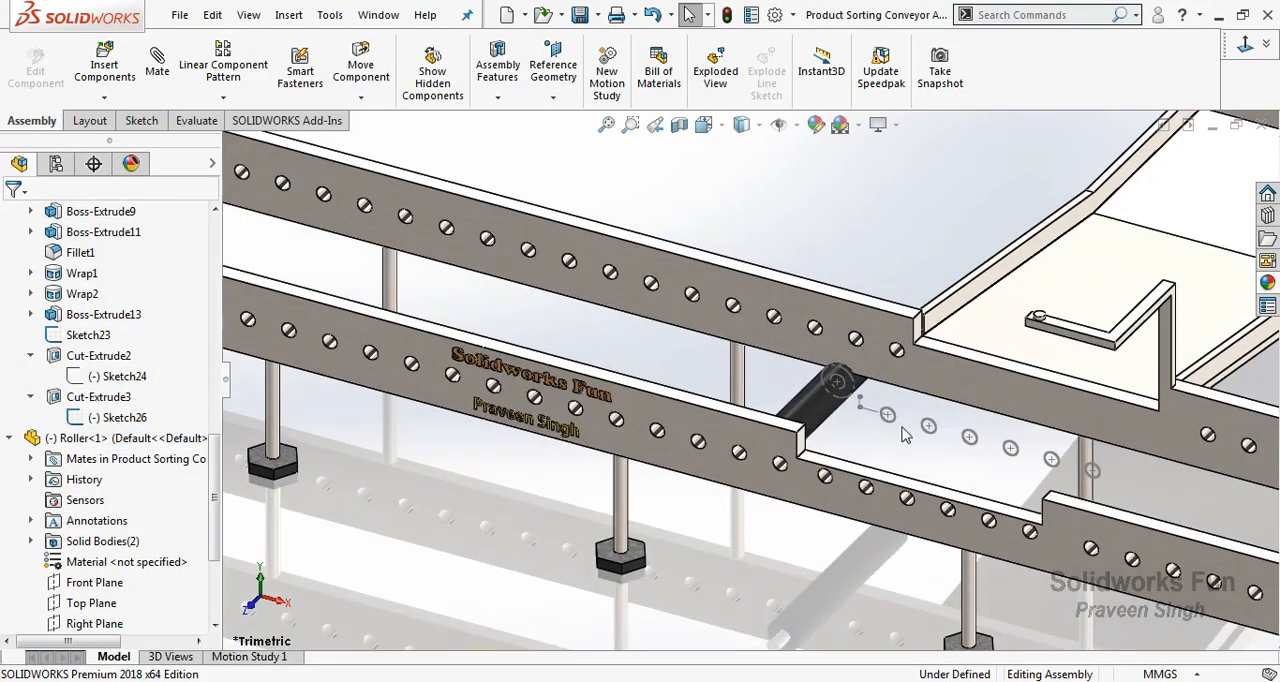
left_click(888, 419)
left_click(843, 386, "ctrl")
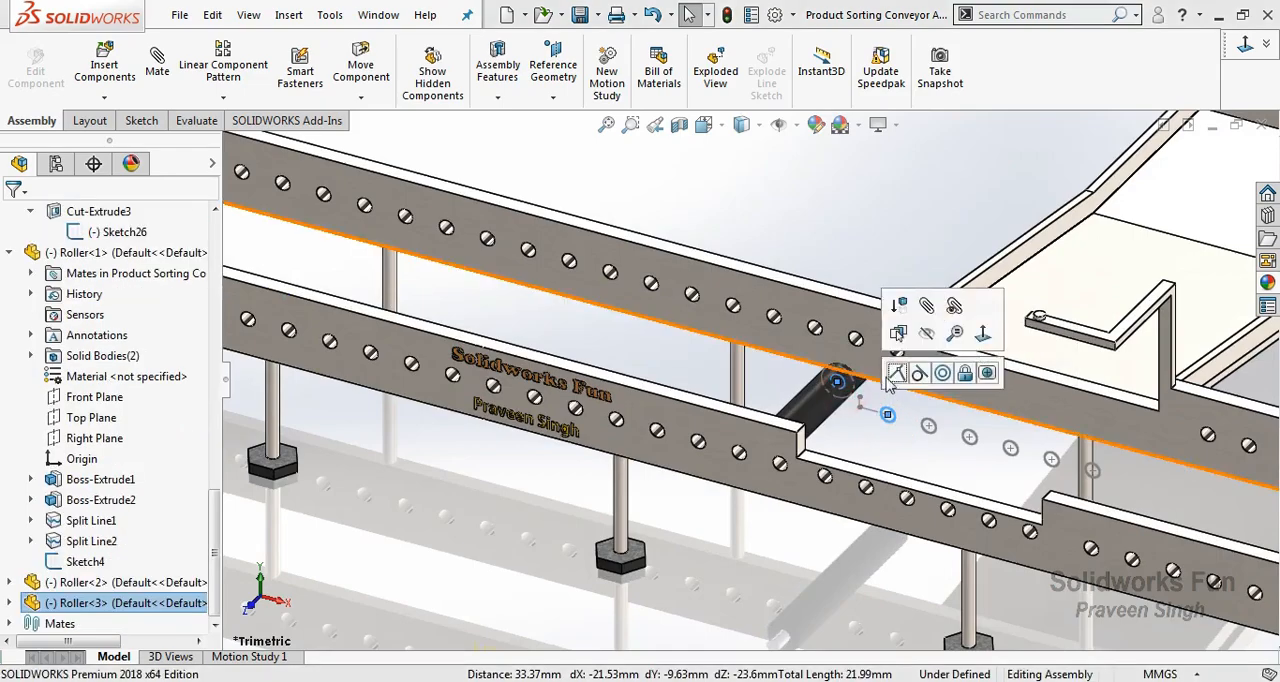
left_click(897, 376)
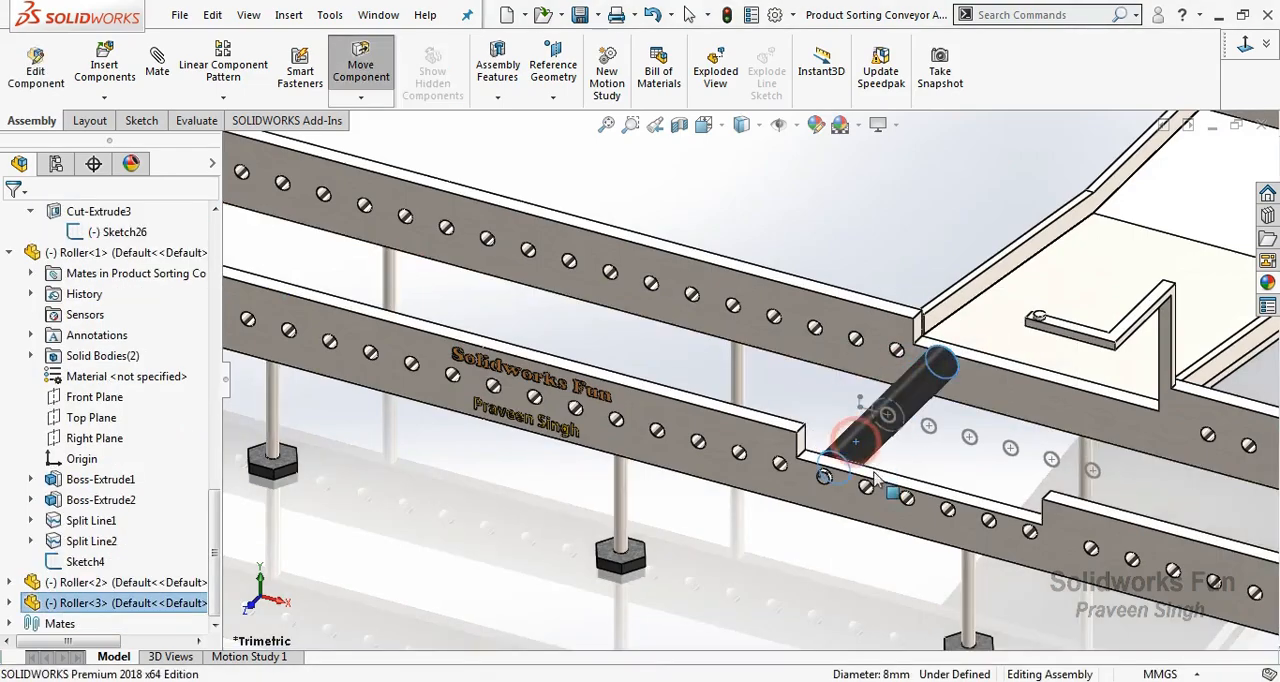
Examine how the third roller's shaft end sits in the rail hole at the start of the notch.
left_click(817, 546)
scroll(854, 480, "down", 5)
left_click(821, 317)
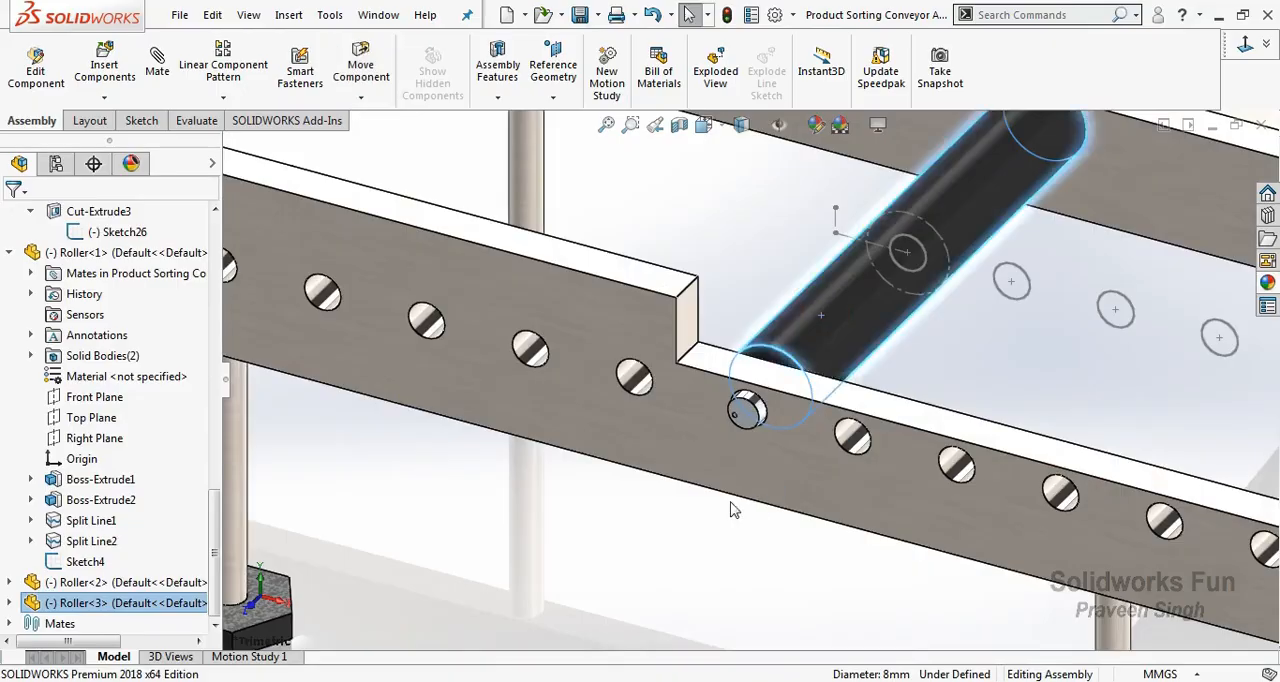
scroll(755, 491, "up", 9)
left_click(757, 490)
scroll(826, 333, "down", 2)
scroll(108, 399, "up", 2)
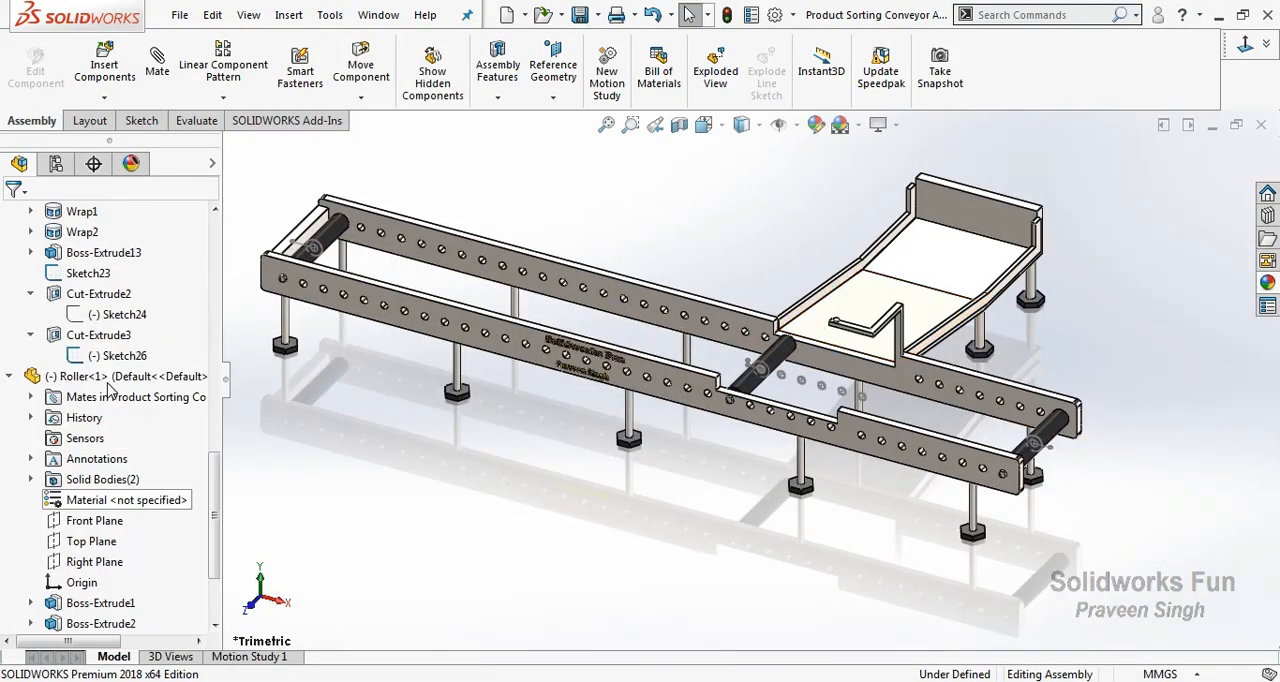
Show Sketch24 under Cut-Extrude2 of the Support Table and collapse the table's feature list.
left_click(97, 316)
left_click(109, 288)
left_click(11, 376)
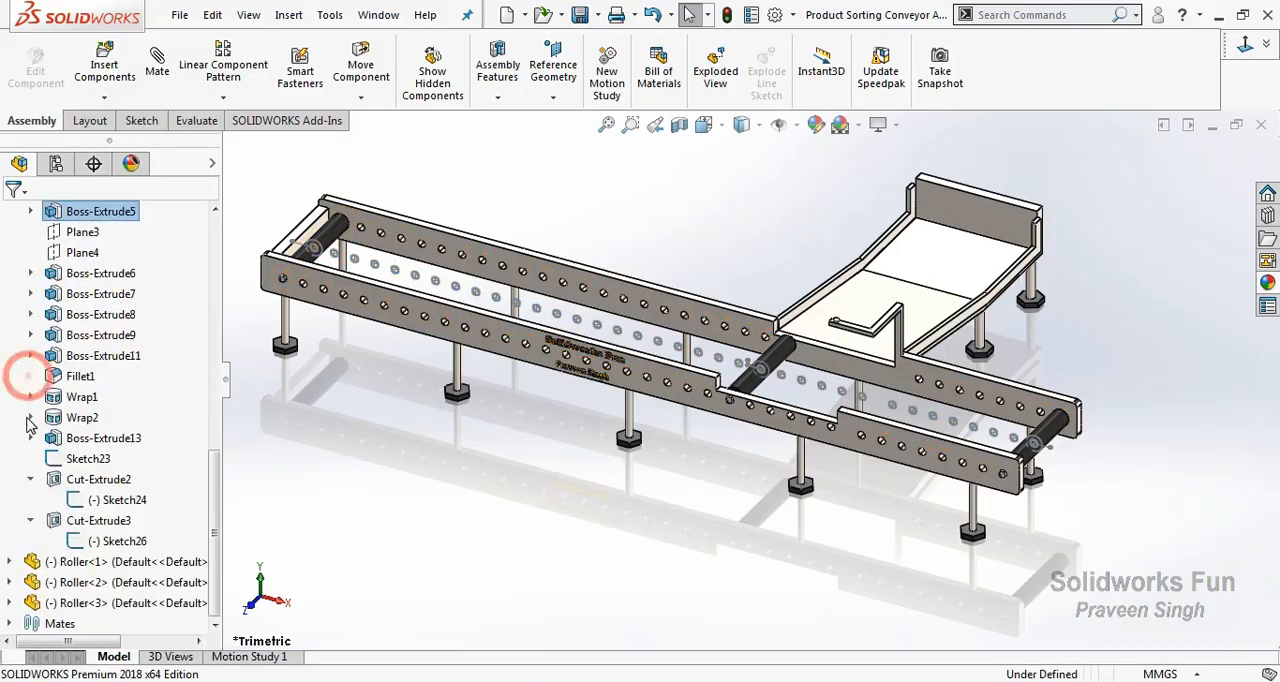
left_click(12, 376)
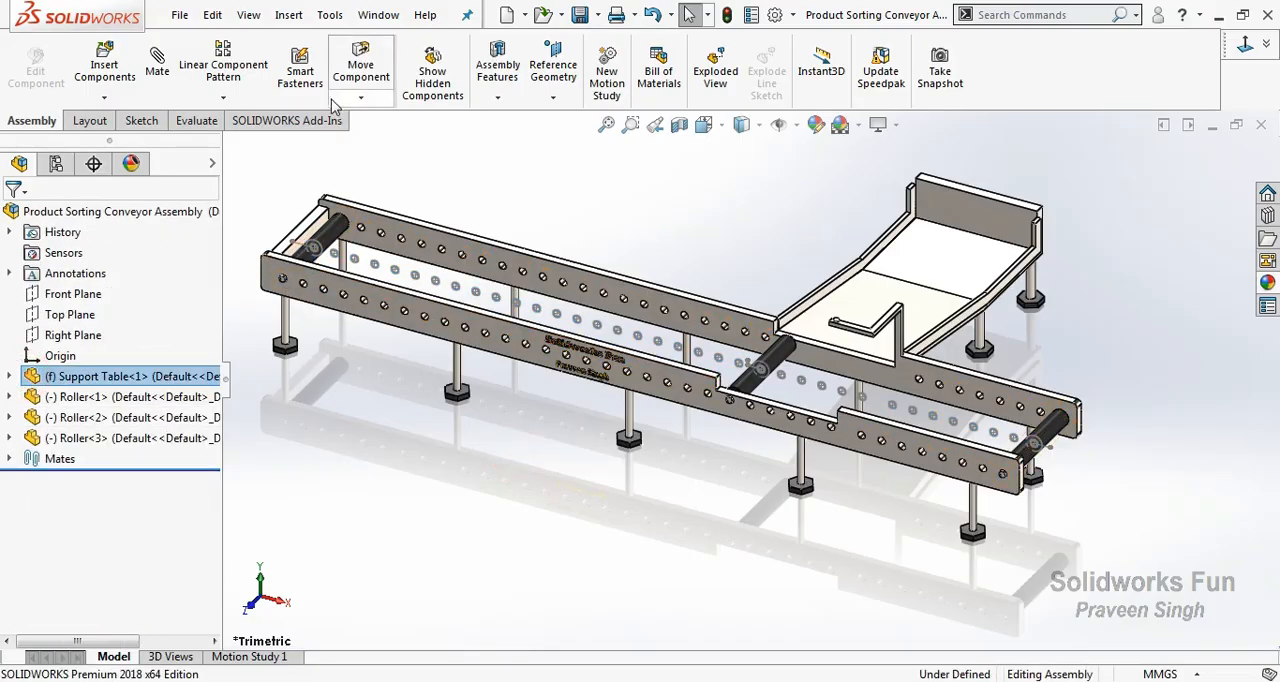
Linearly pattern Roller<1> along the top edge of the table's long front rail with 10 mm spacing and 22 instances.
left_click(223, 97)
left_click(257, 118)
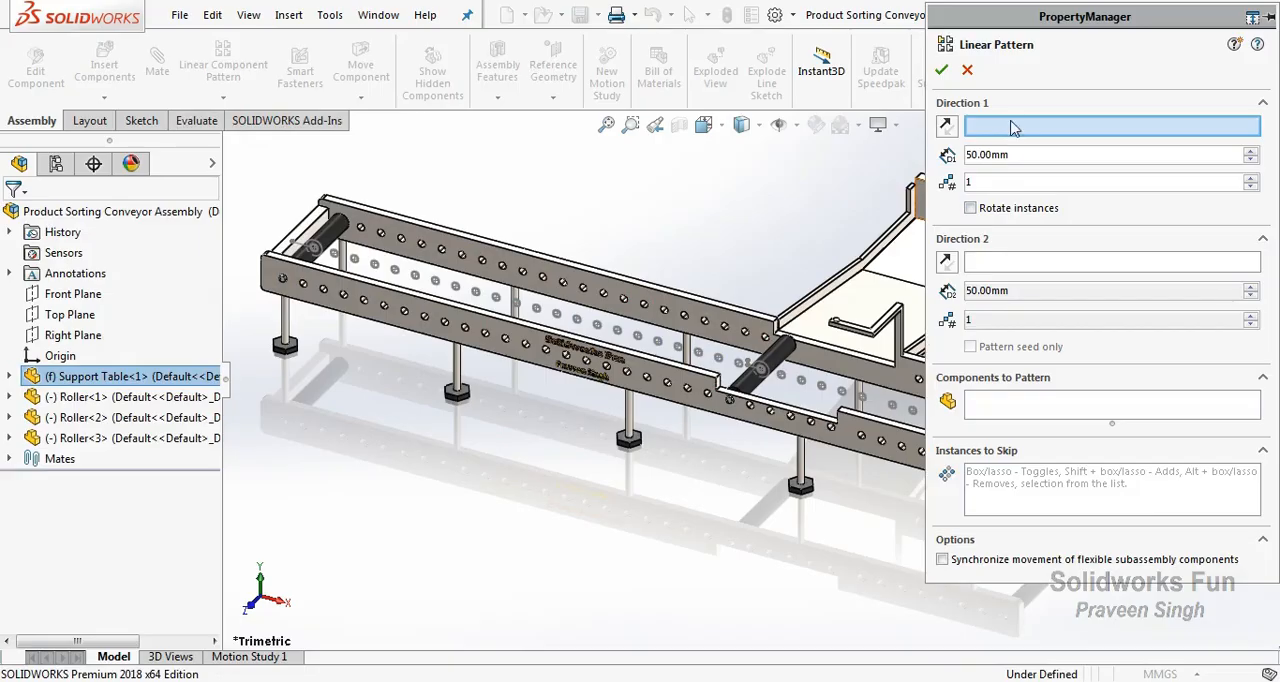
left_click(465, 320)
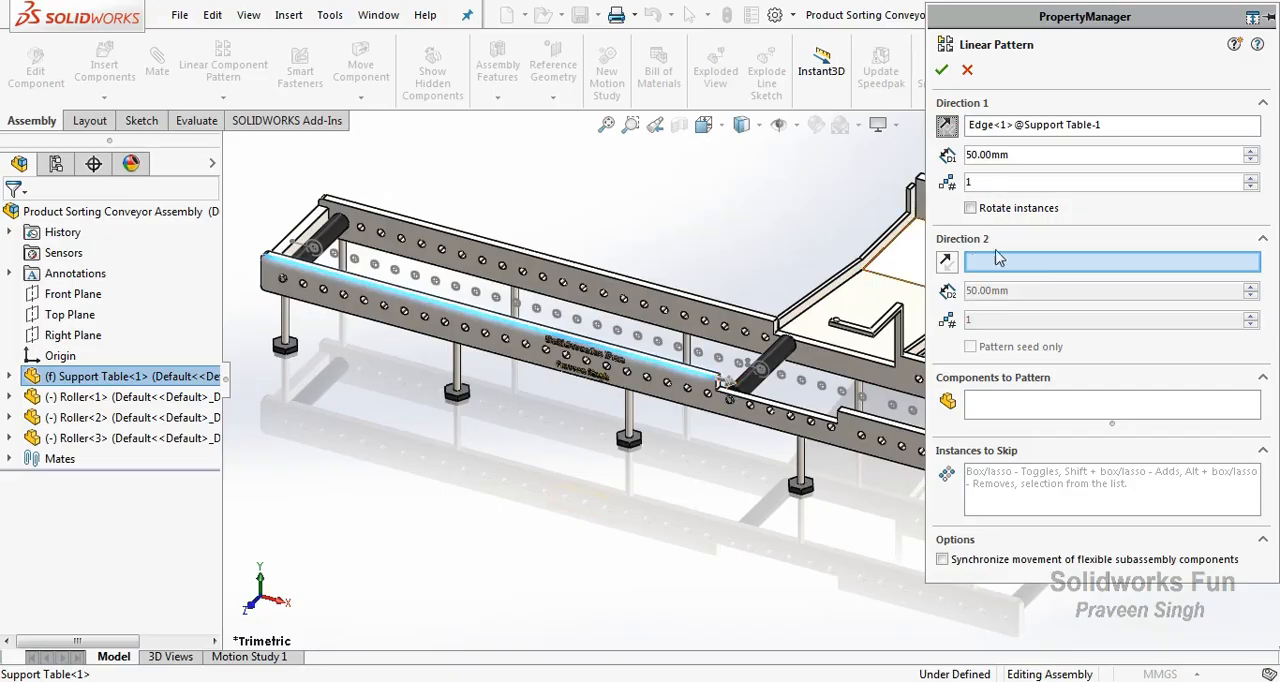
left_click(990, 401)
left_click(340, 238)
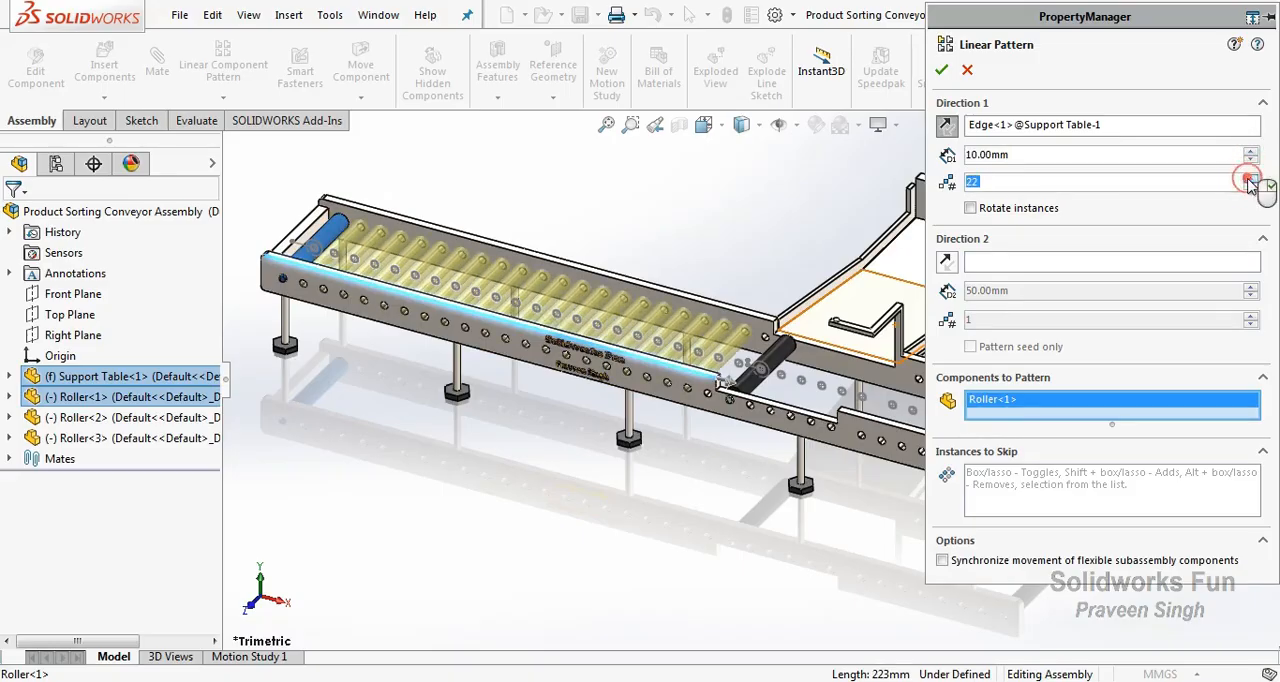
left_click(941, 70)
scroll(336, 248, "down", 10)
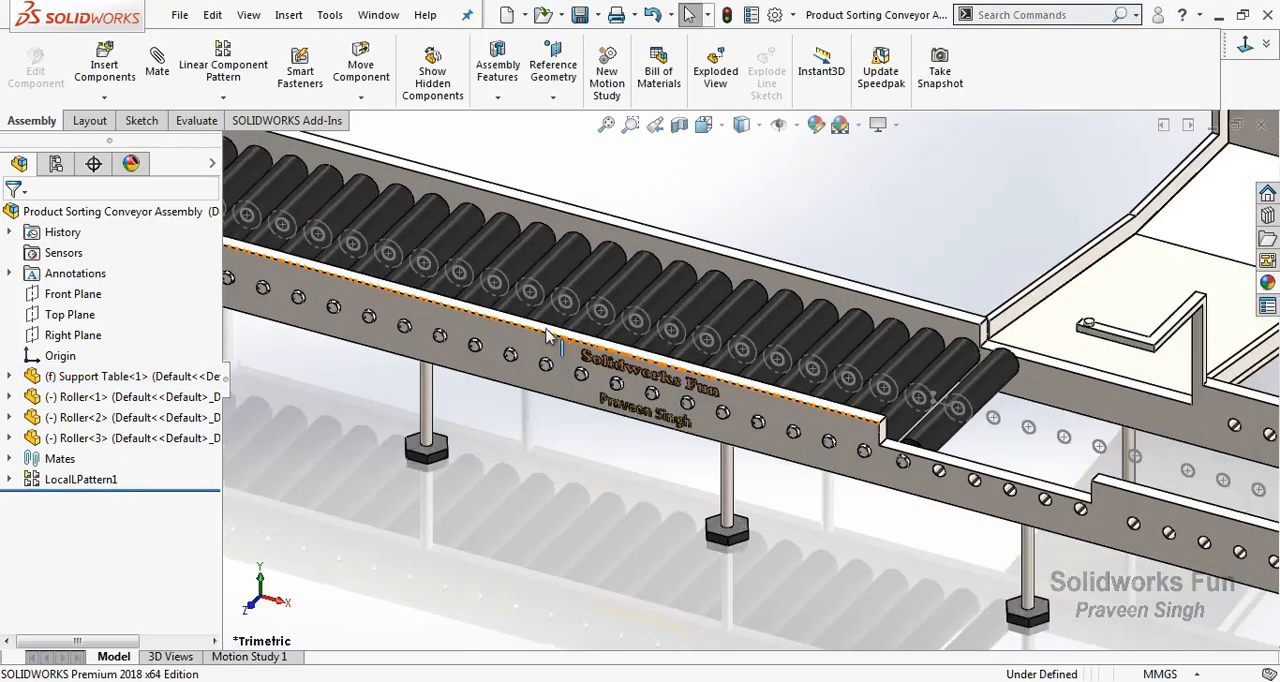
scroll(336, 248, "up", 5)
scroll(514, 271, "down", 6)
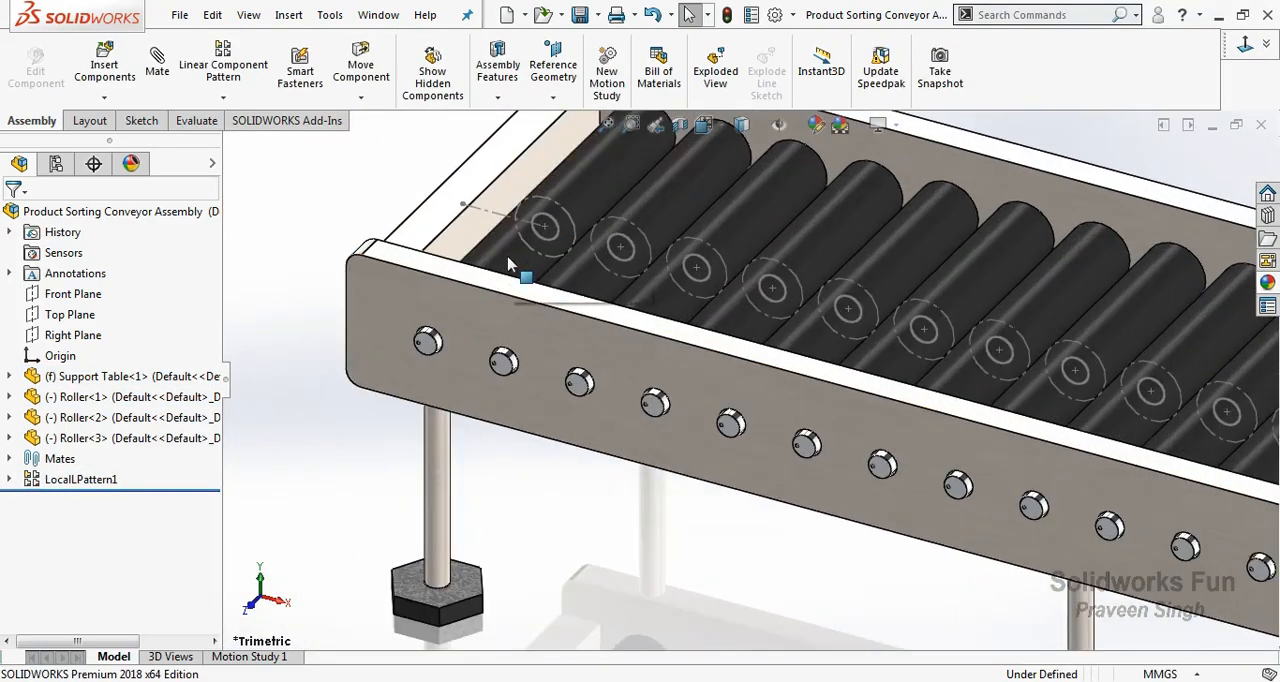
left_click(509, 254)
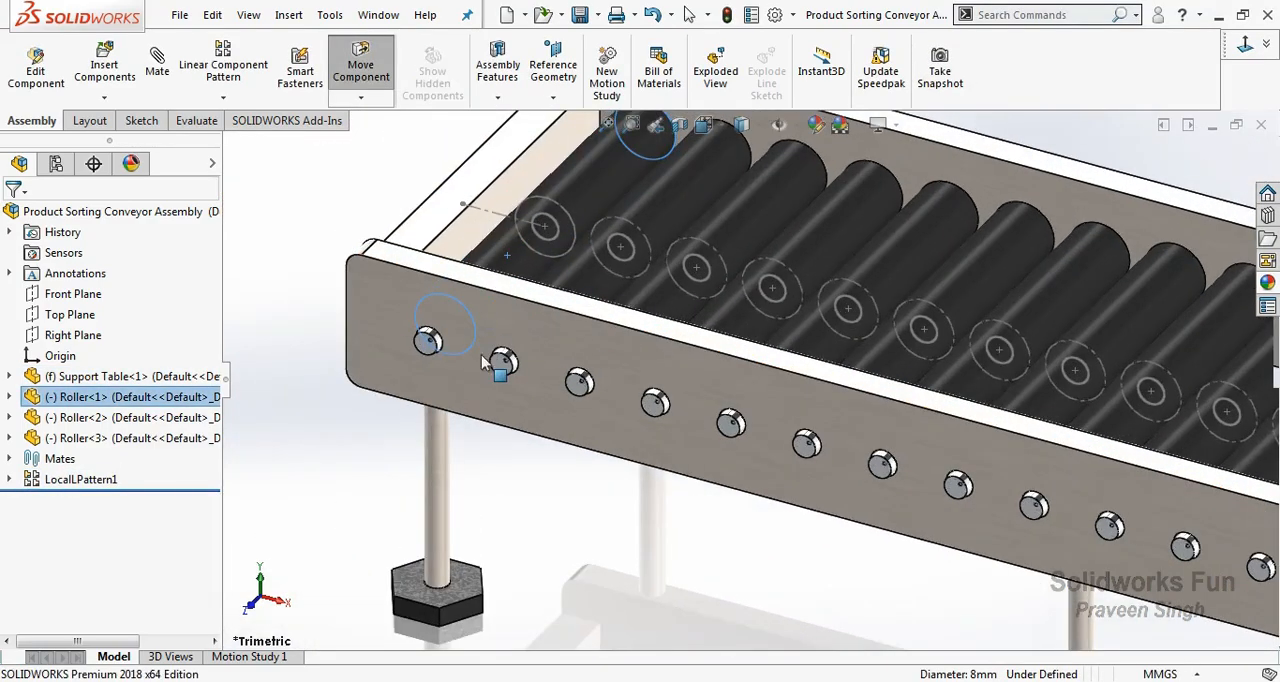
key("Escape")
left_click(655, 124)
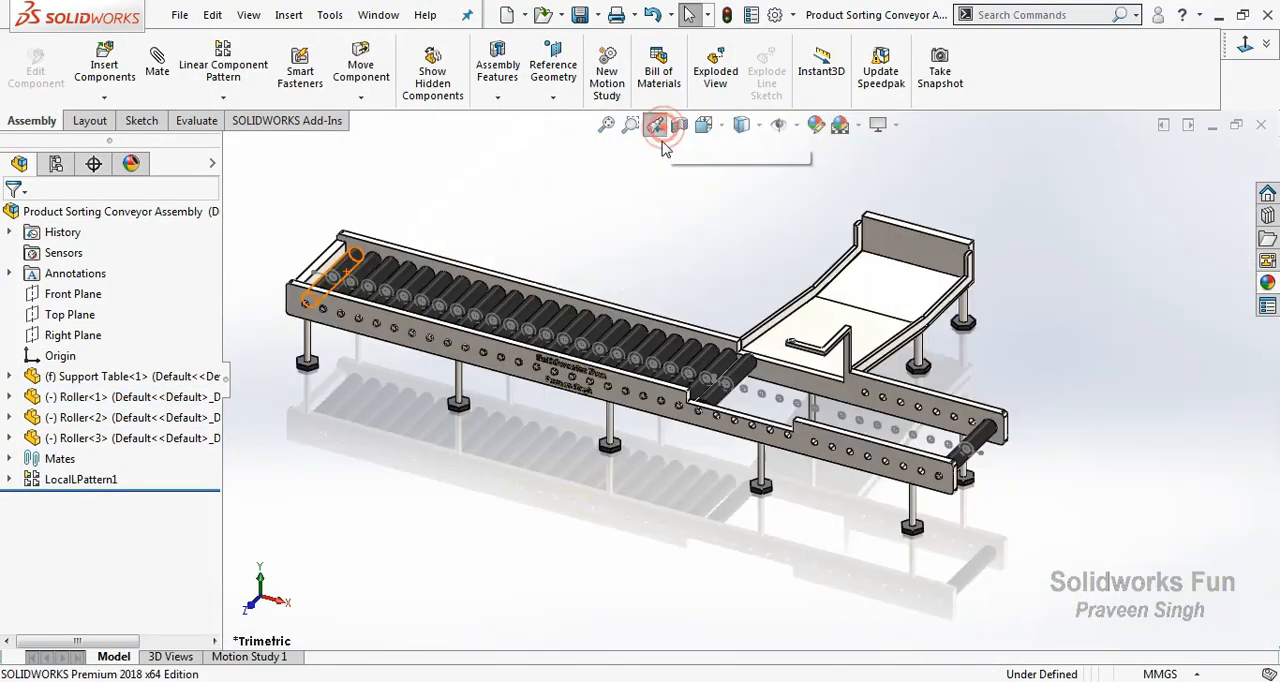
Linearly pattern Roller<3> along the rail's notch edge with 10 mm spacing and 6 instances.
scroll(1035, 469, "down", 5)
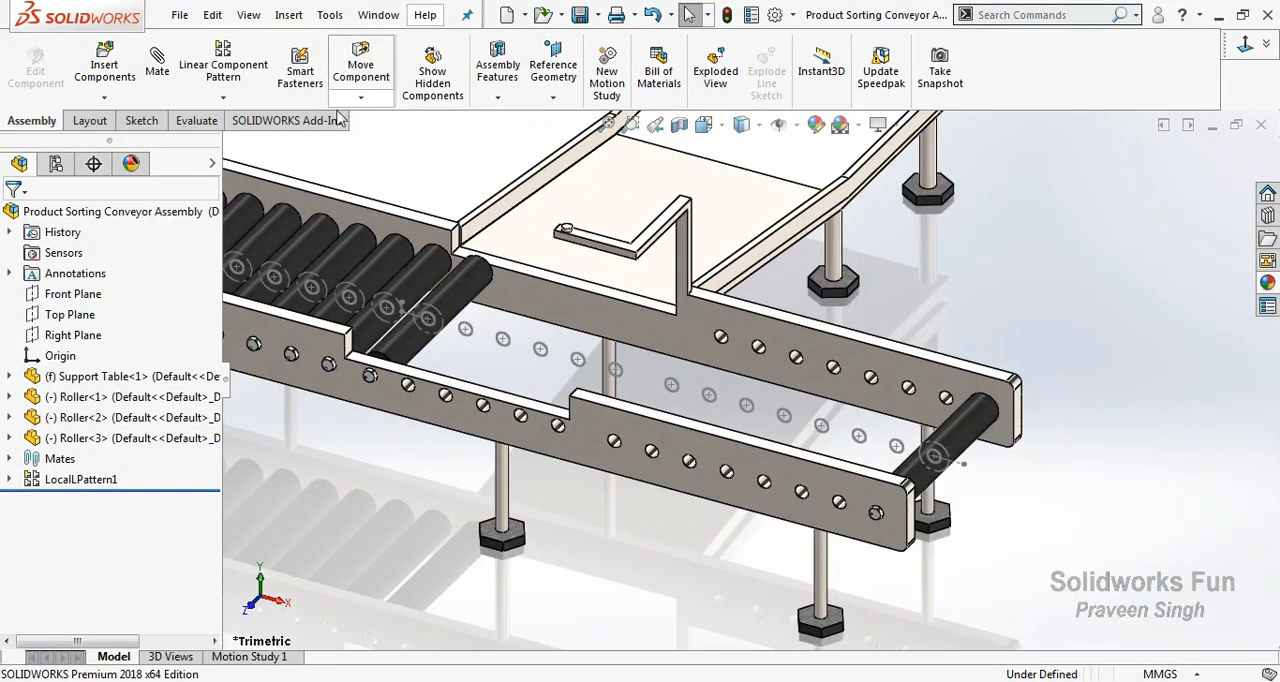
left_click(100, 438)
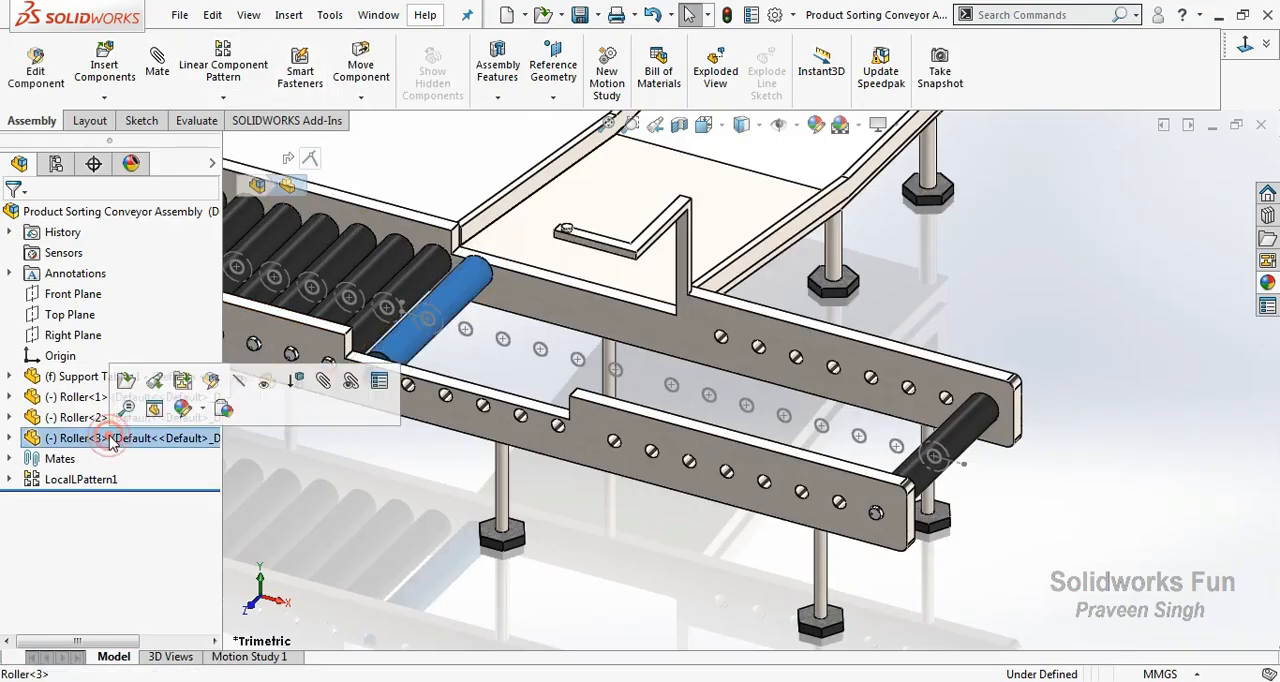
key("Escape")
left_click(223, 97)
left_click(280, 124)
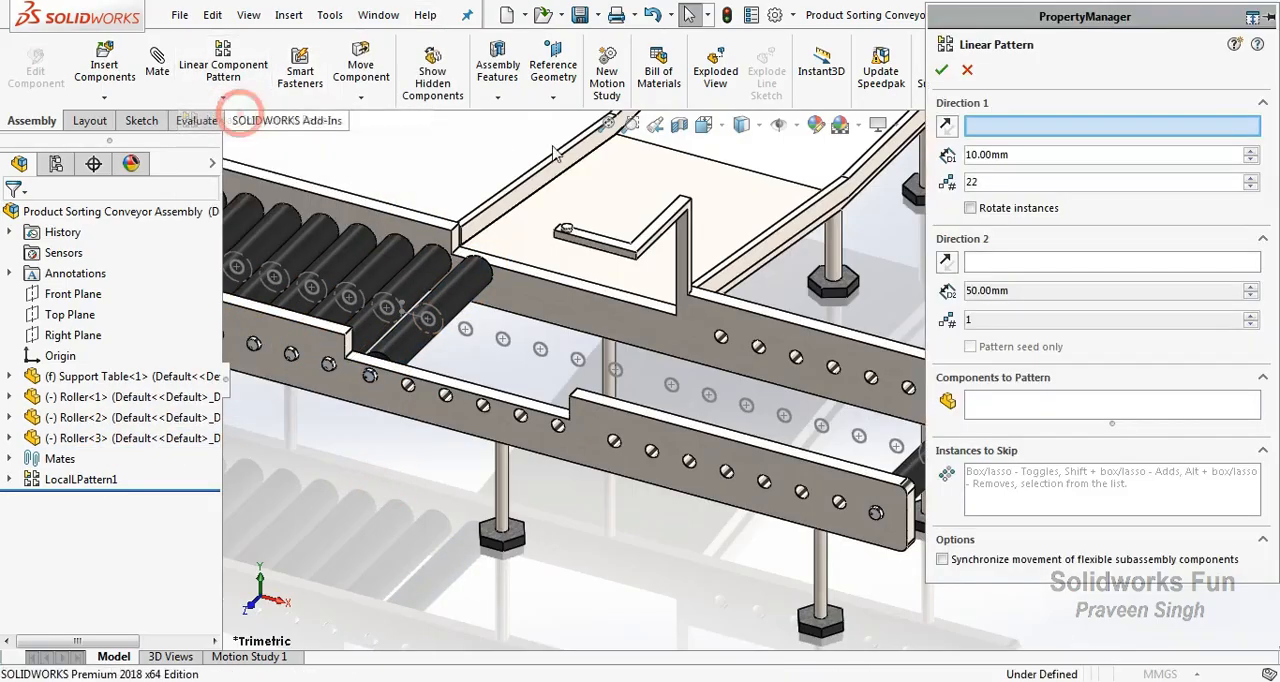
left_click(478, 400)
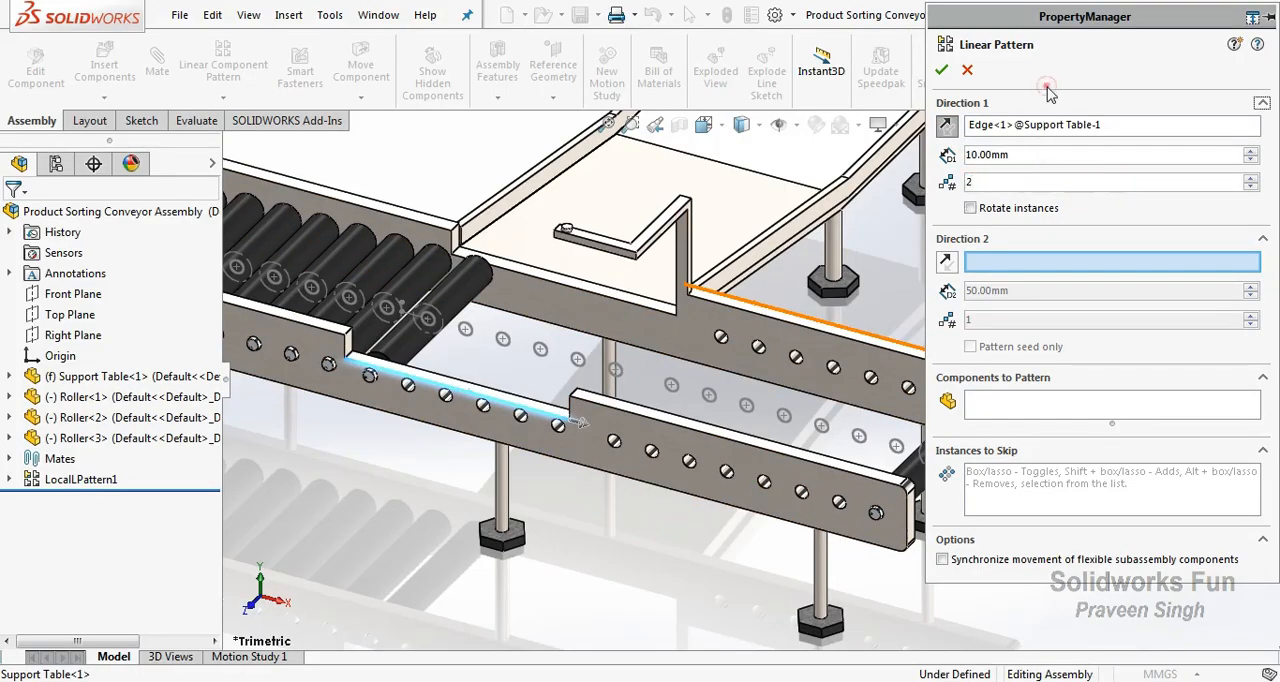
left_click(989, 380)
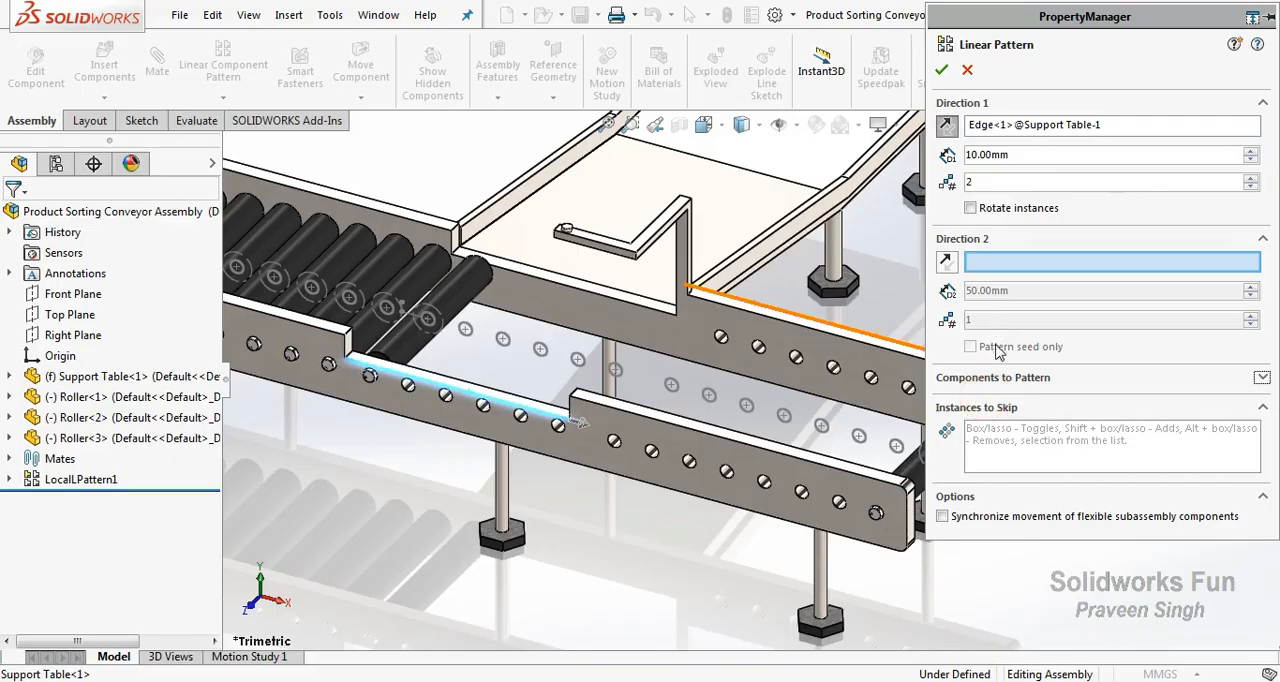
left_click(1004, 378)
left_click(1003, 420)
left_click(468, 290)
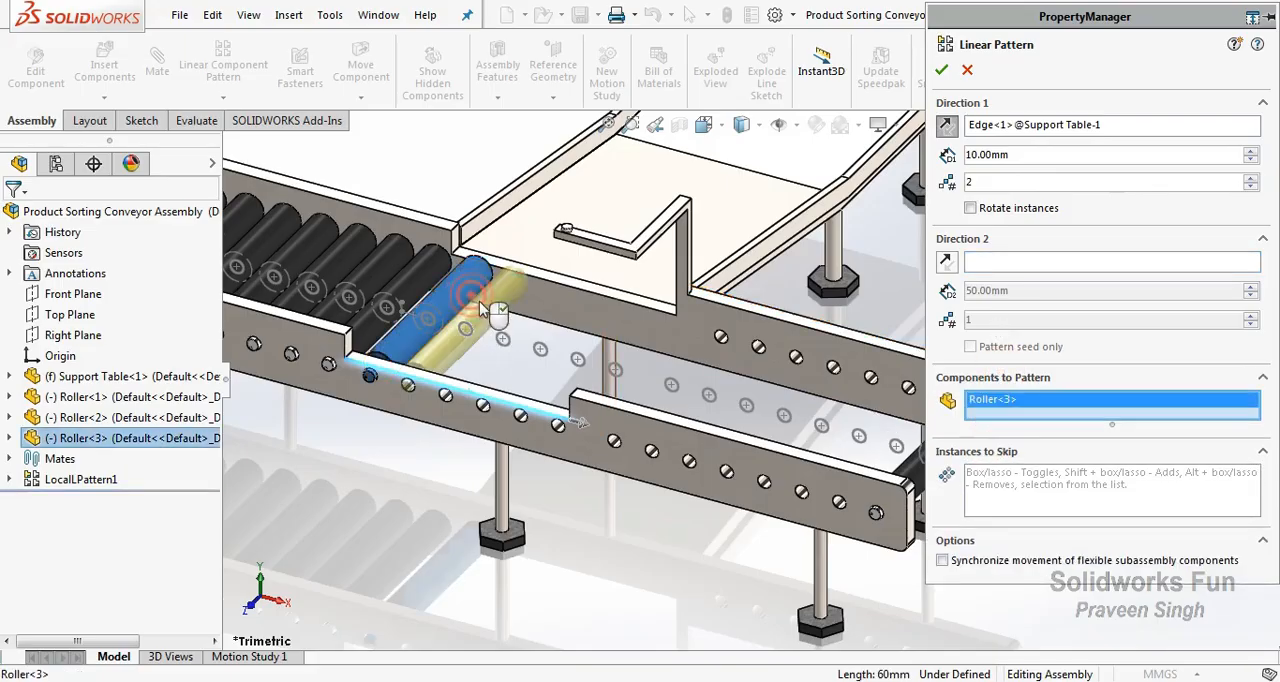
left_click(1251, 179)
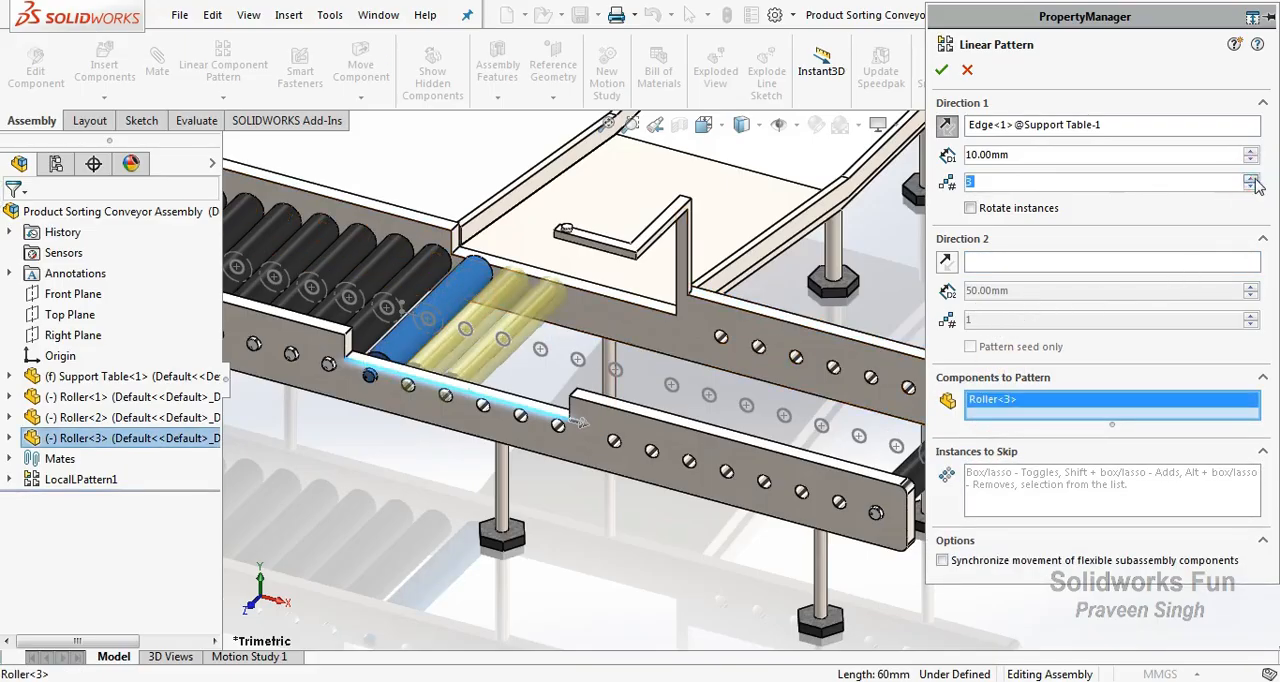
left_click(1251, 179)
left_click(1251, 179)
left_click(941, 70)
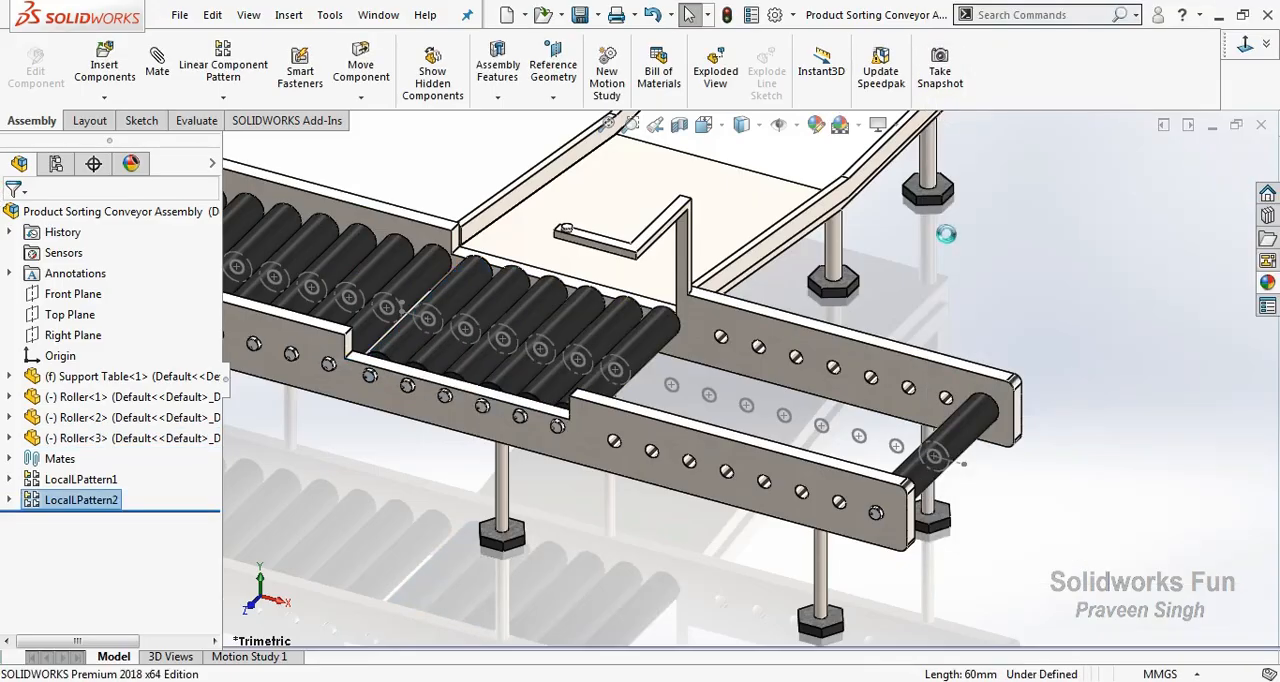
scroll(553, 378, "down", 5)
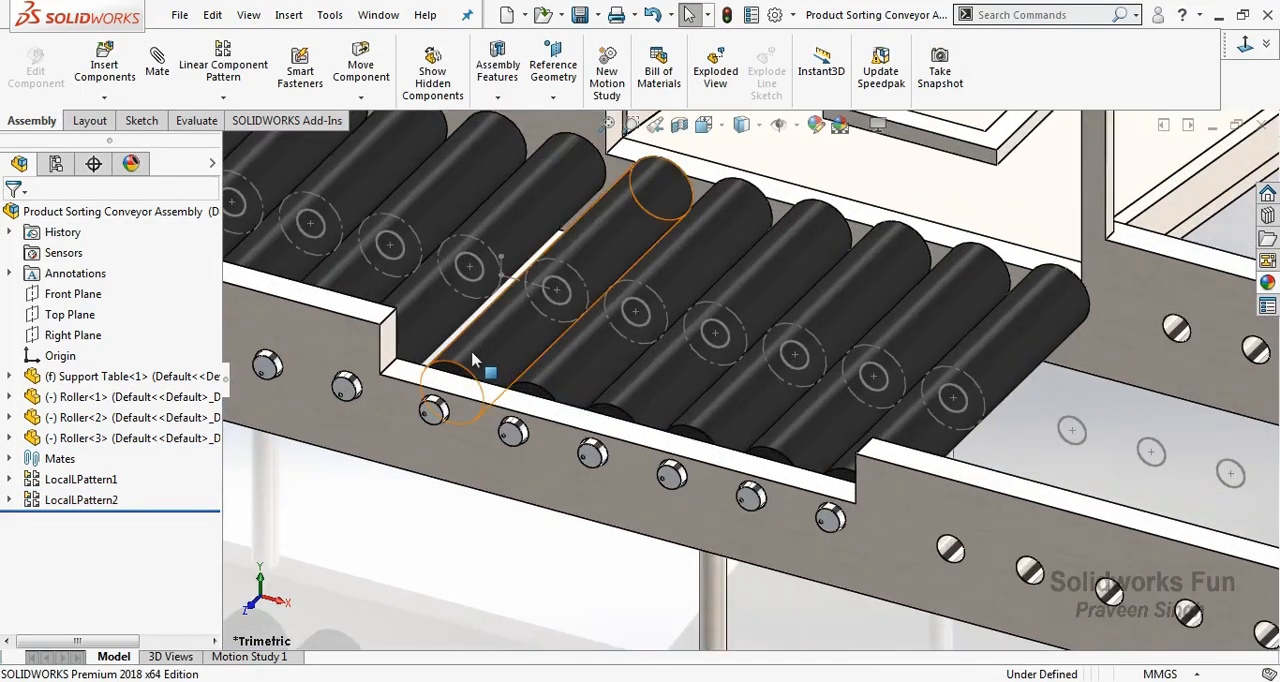
left_click(474, 360)
key("Escape")
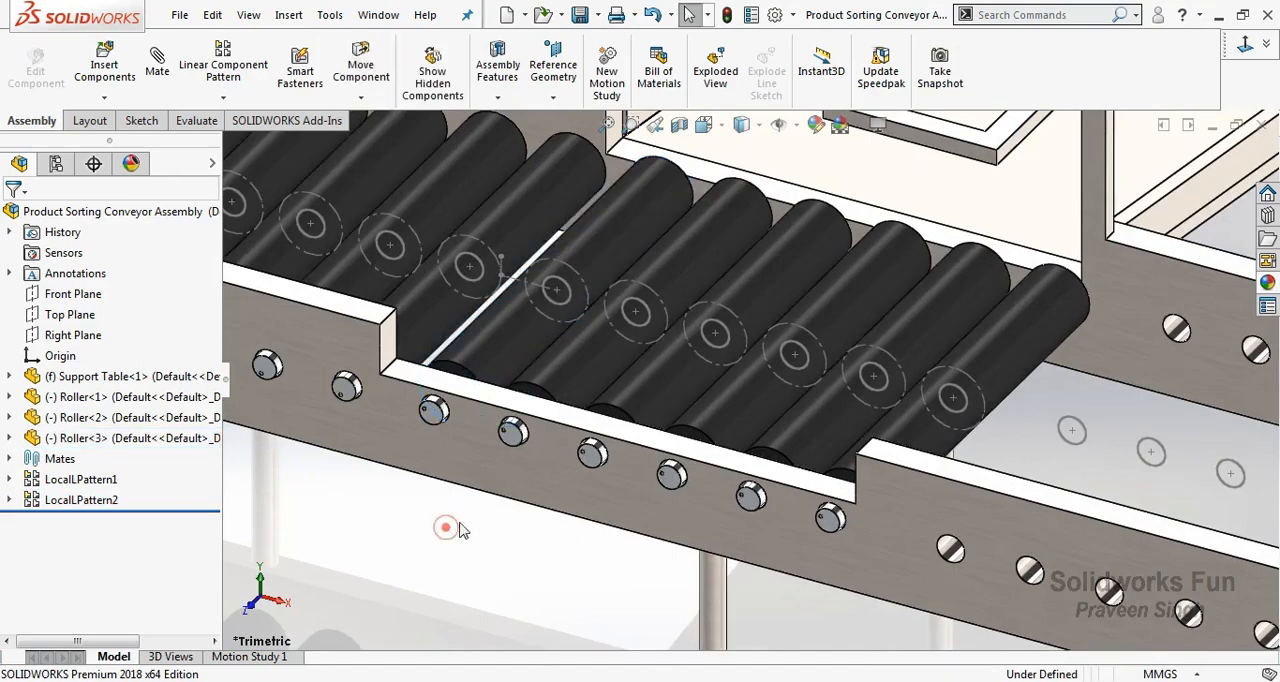
Linearly pattern Roller<2> from the open end along the last rail edge towards the notch with 10 mm spacing and 8 instances.
scroll(548, 402, "up", 5)
scroll(1018, 330, "down", 5)
left_click(223, 97)
left_click(270, 120)
left_click(759, 463)
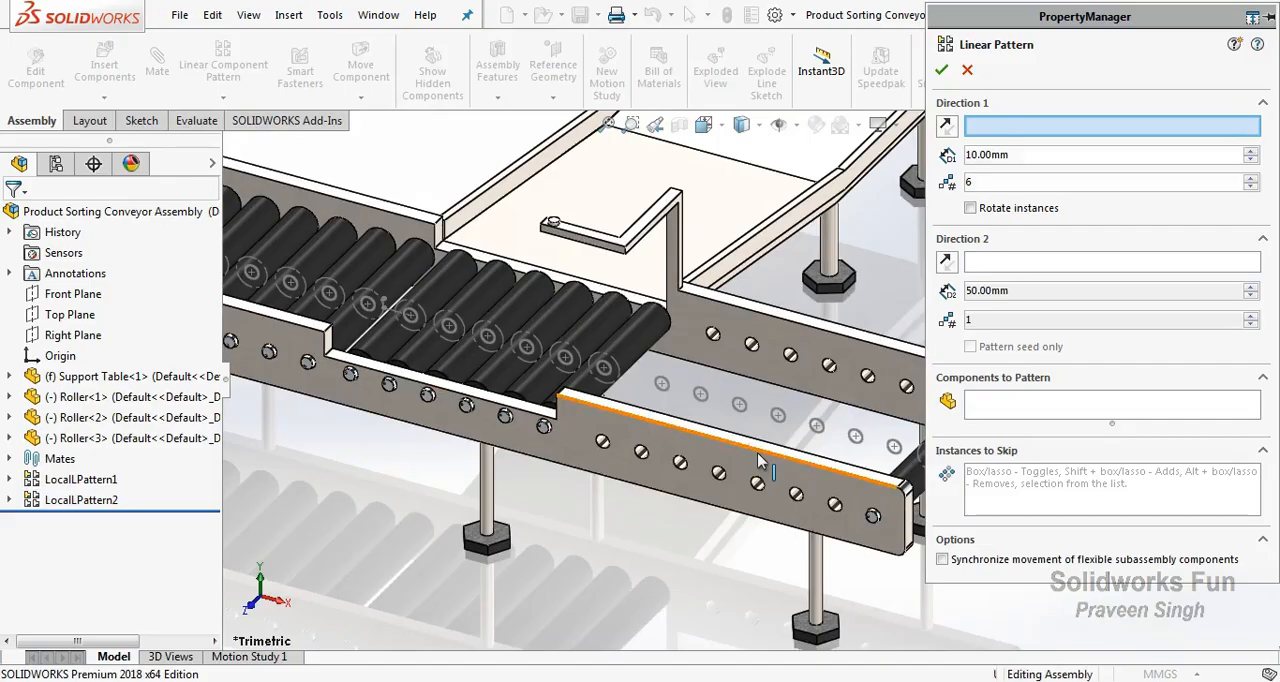
left_click(964, 412)
left_click(914, 506)
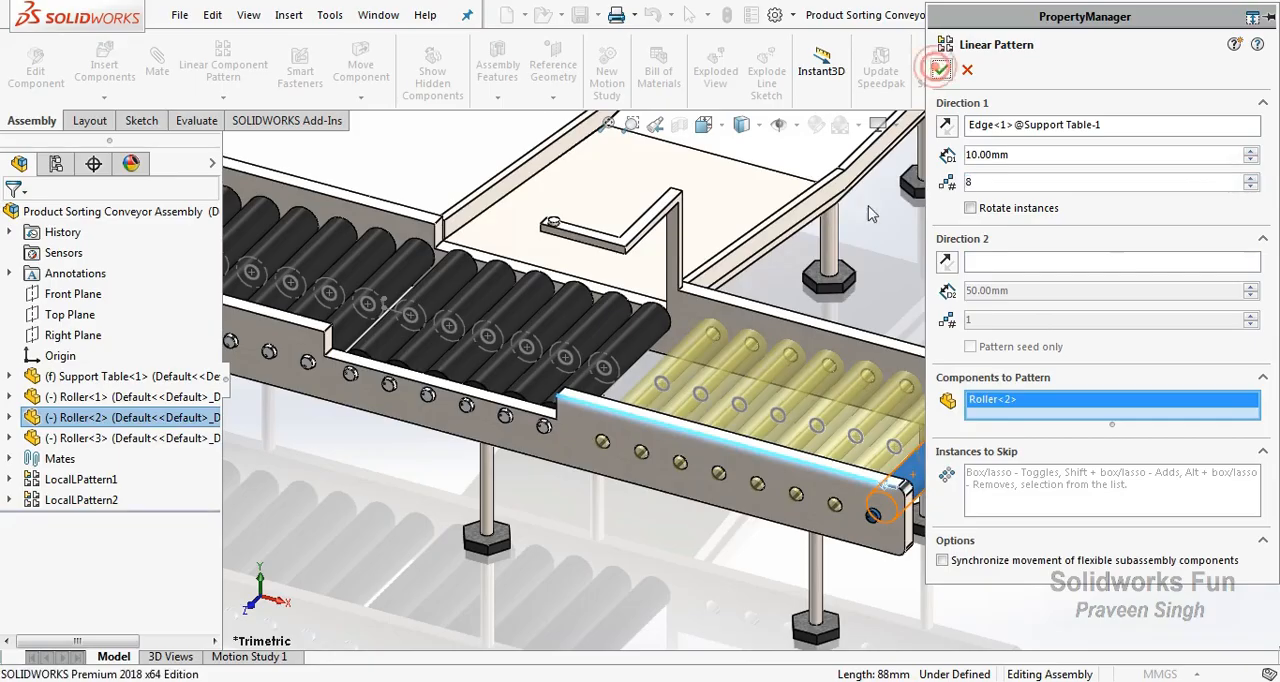
left_click(937, 69)
left_click_drag(948, 438, 873, 411)
Hide the circle sketch of the patterned rollers and both hole-circle sketches of the Support Table.
left_click(638, 547)
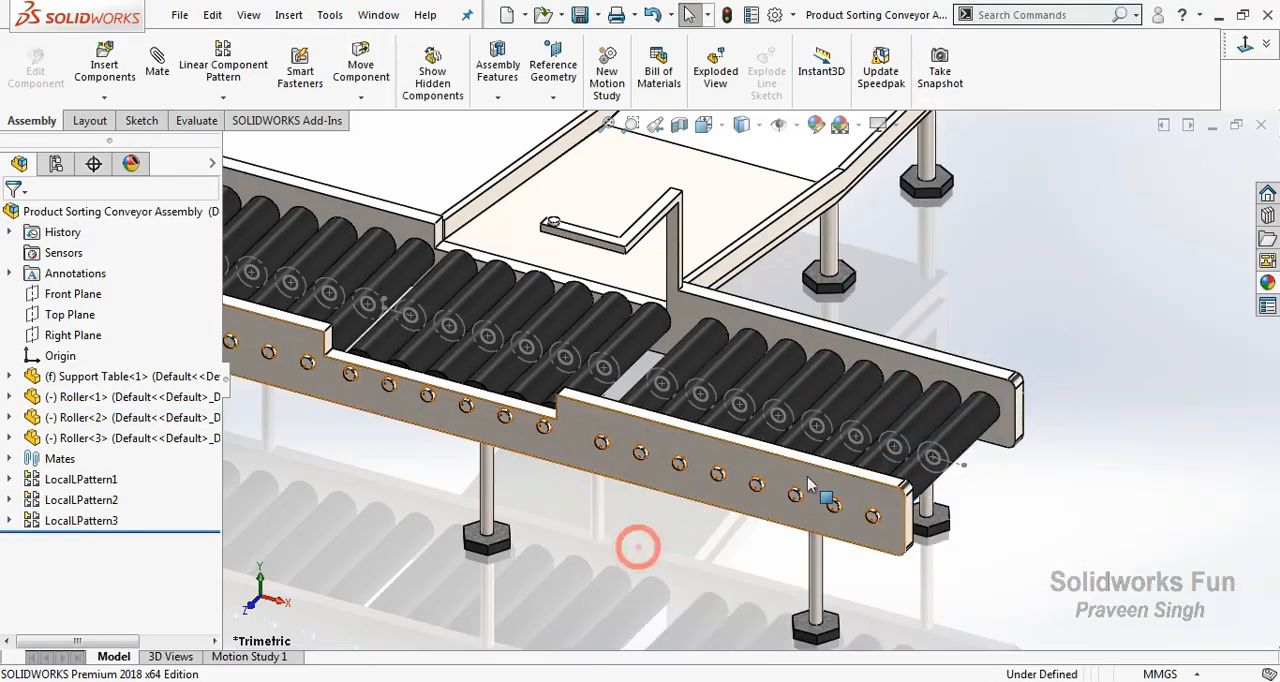
left_click(850, 451)
left_click(930, 395)
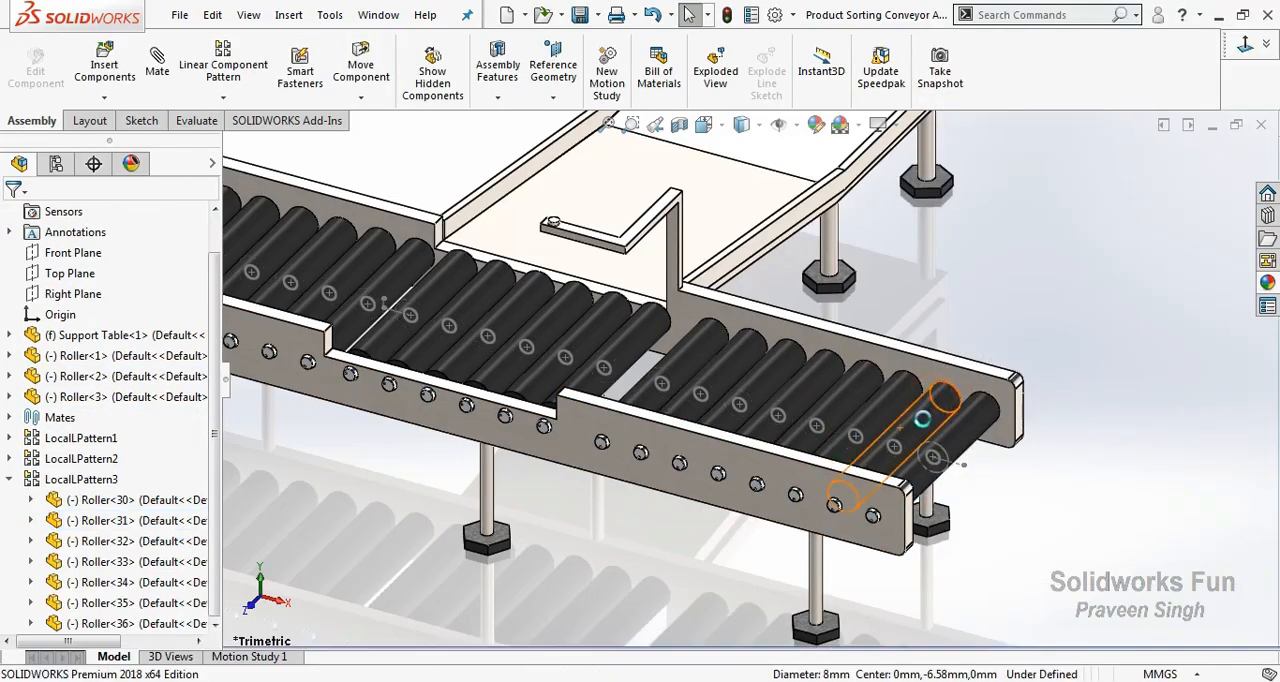
left_click(905, 455)
left_click(971, 395)
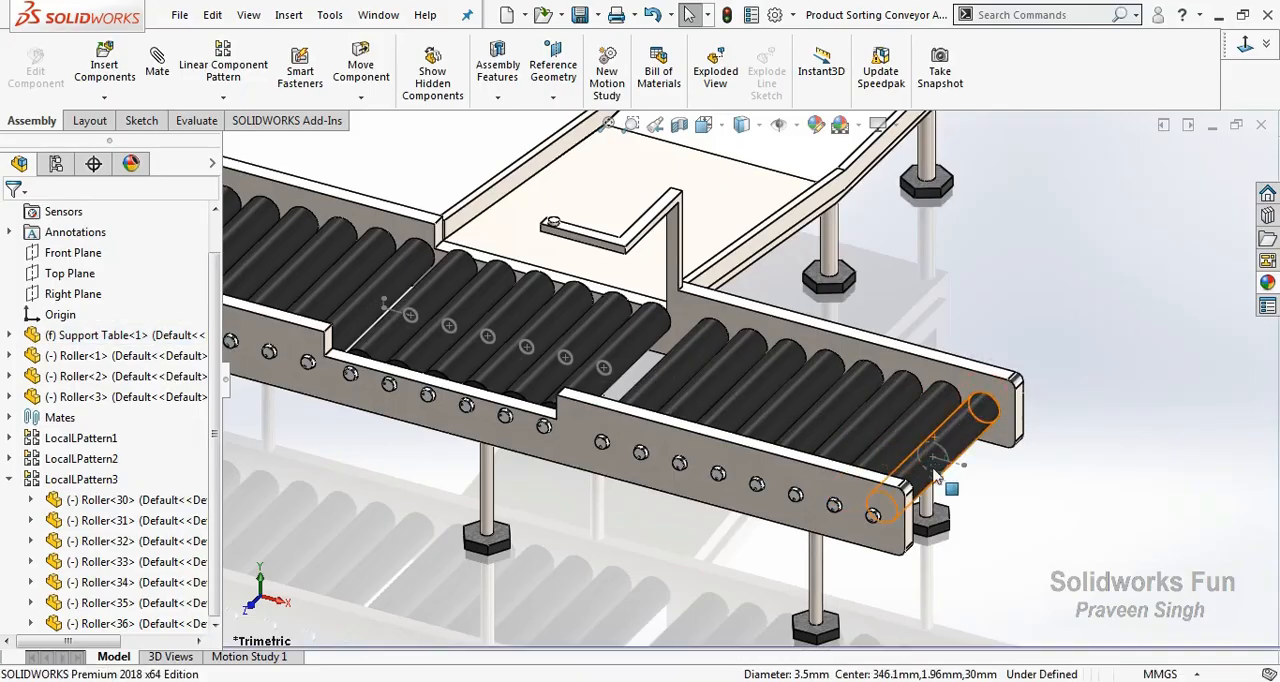
middle_click_drag(975, 397, 505, 505)
scroll(508, 500, "up", 2)
scroll(608, 387, "down", 5)
left_click(630, 320)
left_click(726, 272)
scroll(574, 470, "up", 6)
scroll(651, 268, "down", 1)
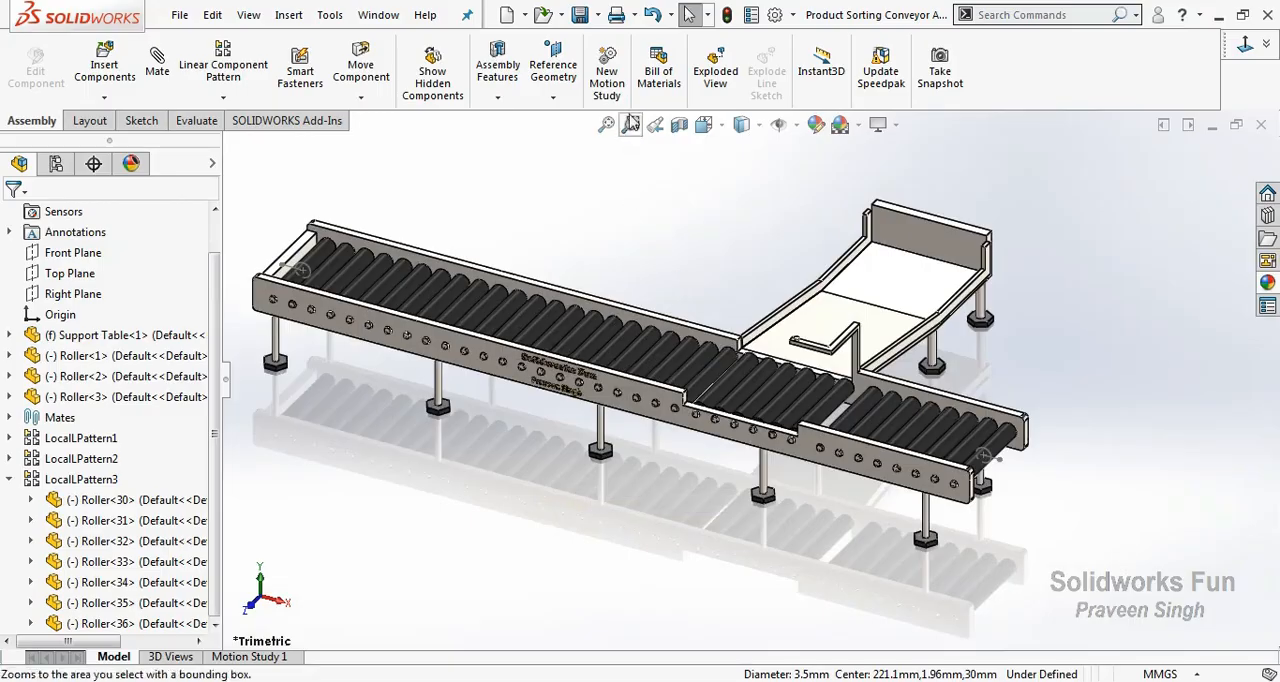
Save the assembly, collapse LocalLPattern3 and check which rollers the linear patterns contain.
left_click(584, 22)
left_click(451, 289)
left_click(634, 268)
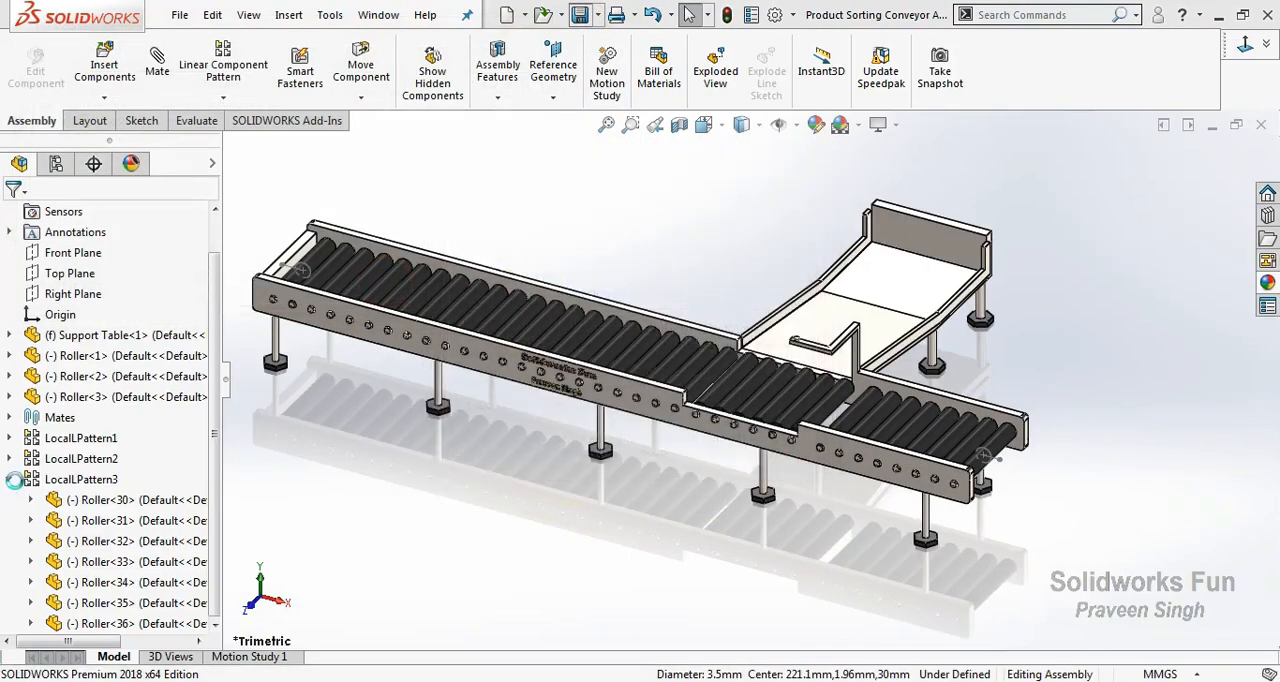
left_click(65, 481)
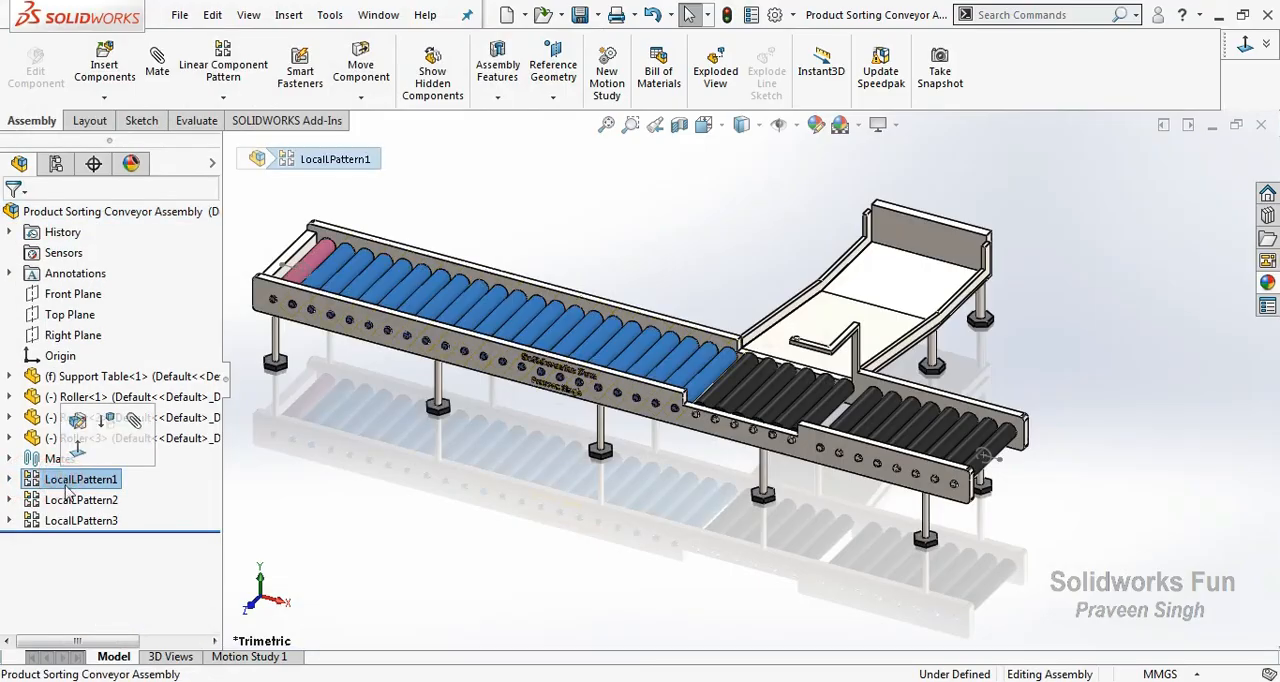
left_click(80, 500)
left_click(526, 587)
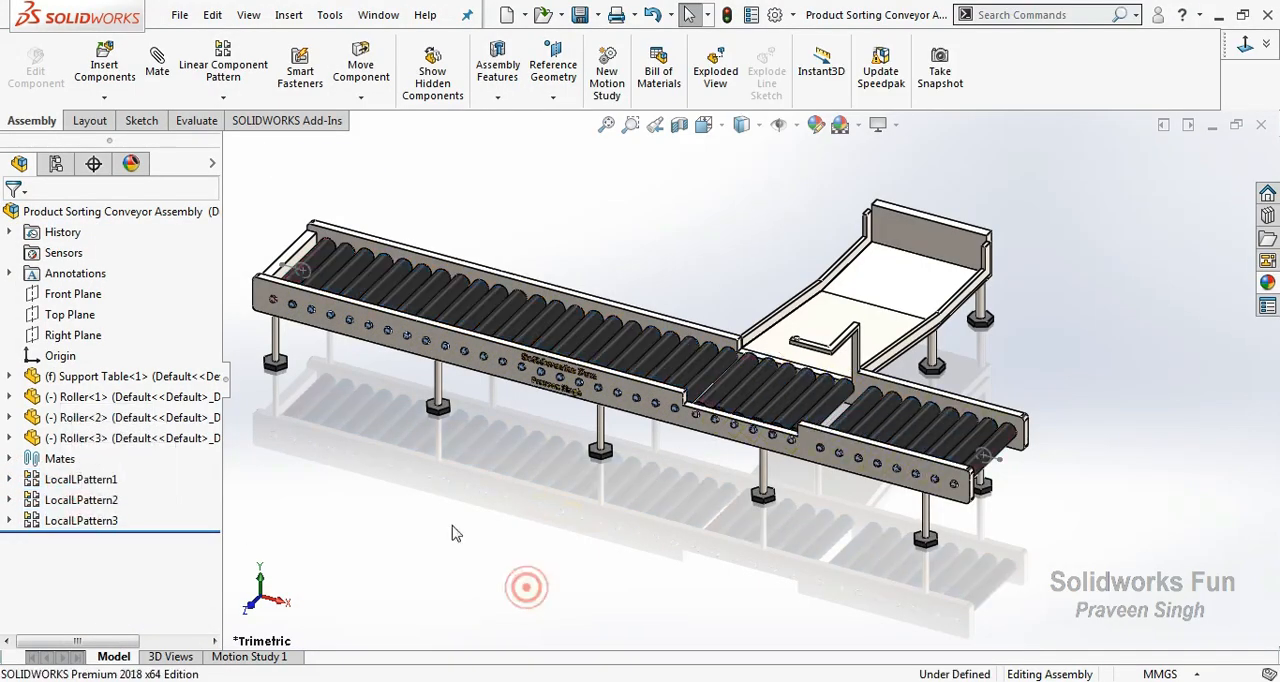
Insert the Conveyor Belt part and place it in front of the support table.
left_click(105, 70)
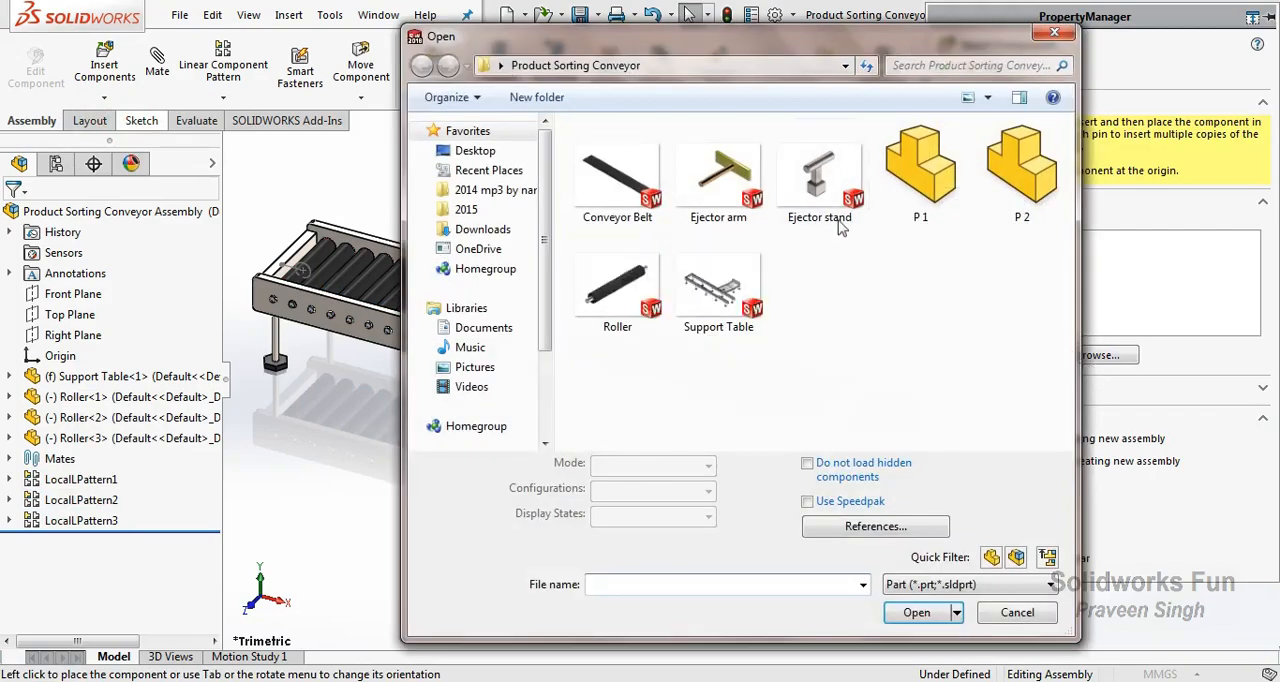
left_click(617, 180)
left_click(915, 610)
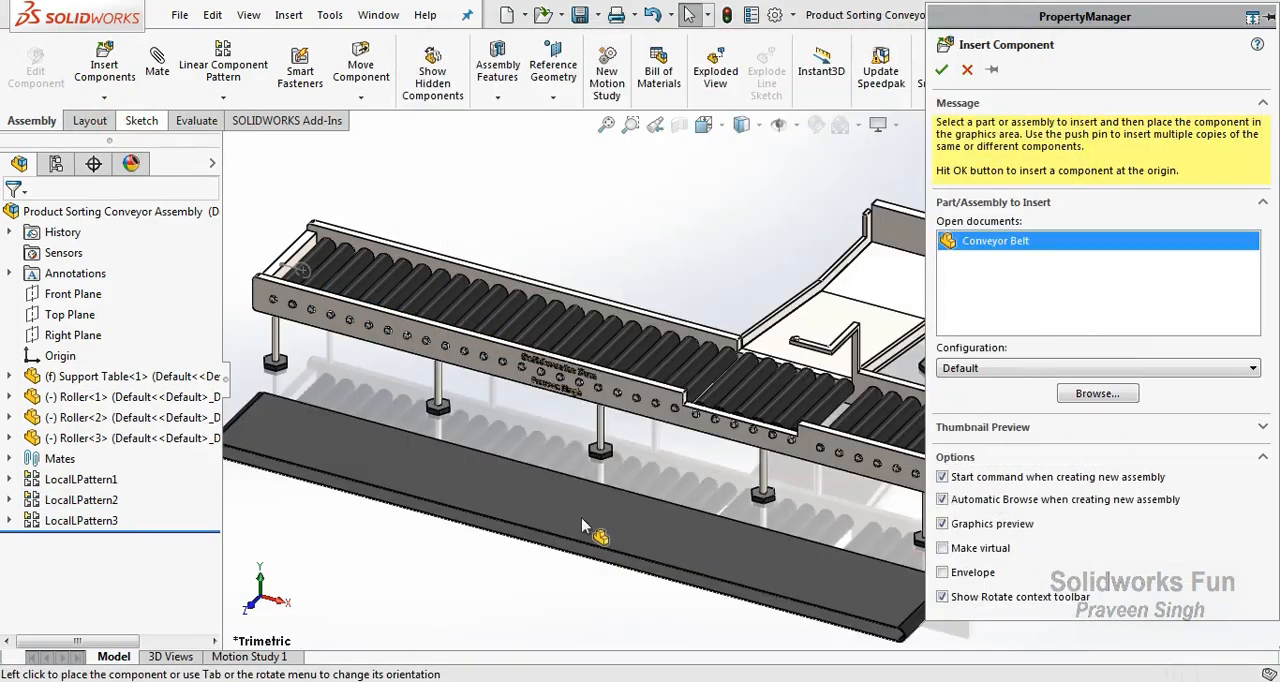
left_click(492, 523)
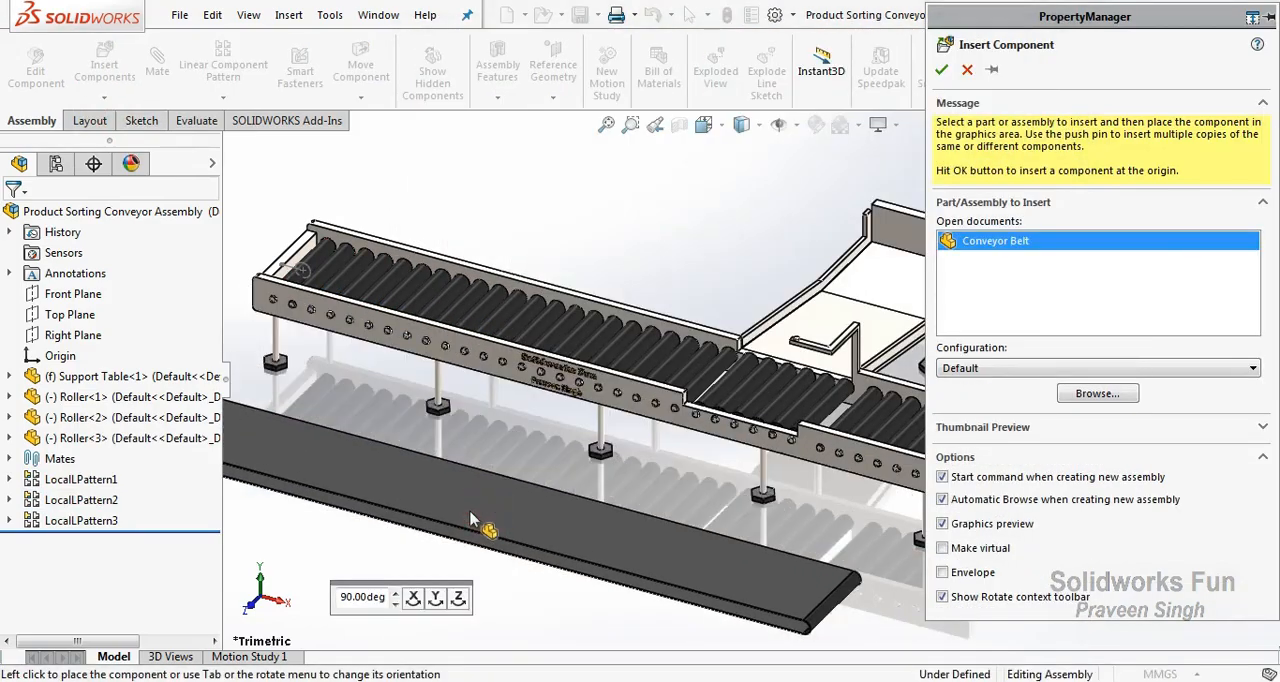
Show Sketch5 of the Conveyor Belt so its end circles can serve as mate references.
left_click(9, 458)
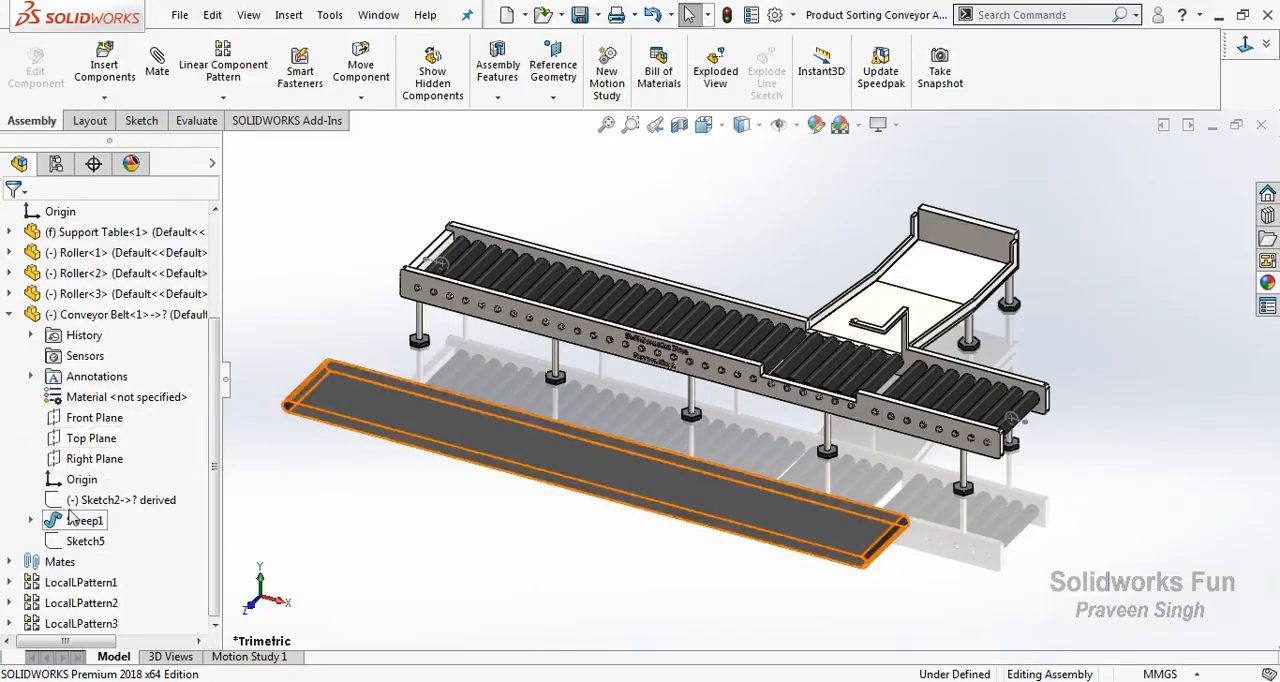
left_click(62, 521)
left_click(31, 521)
left_click(75, 540)
left_click(93, 561)
left_click(423, 531)
left_click(28, 318)
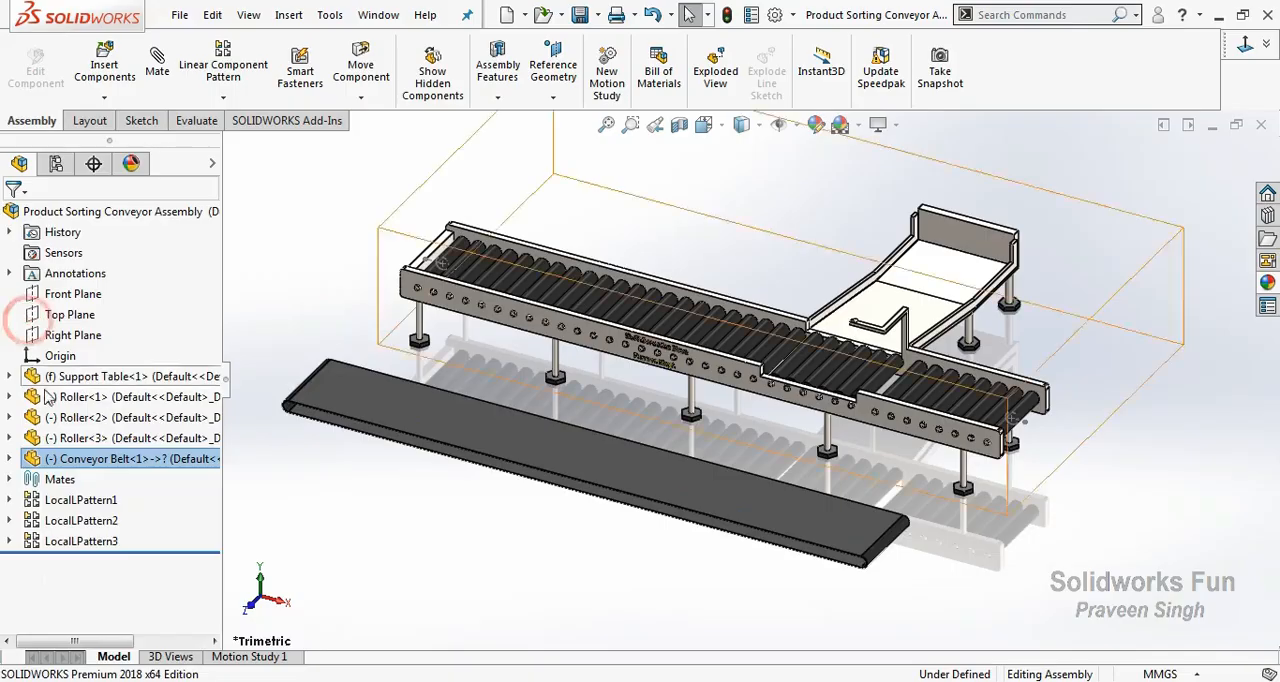
left_click(12, 458)
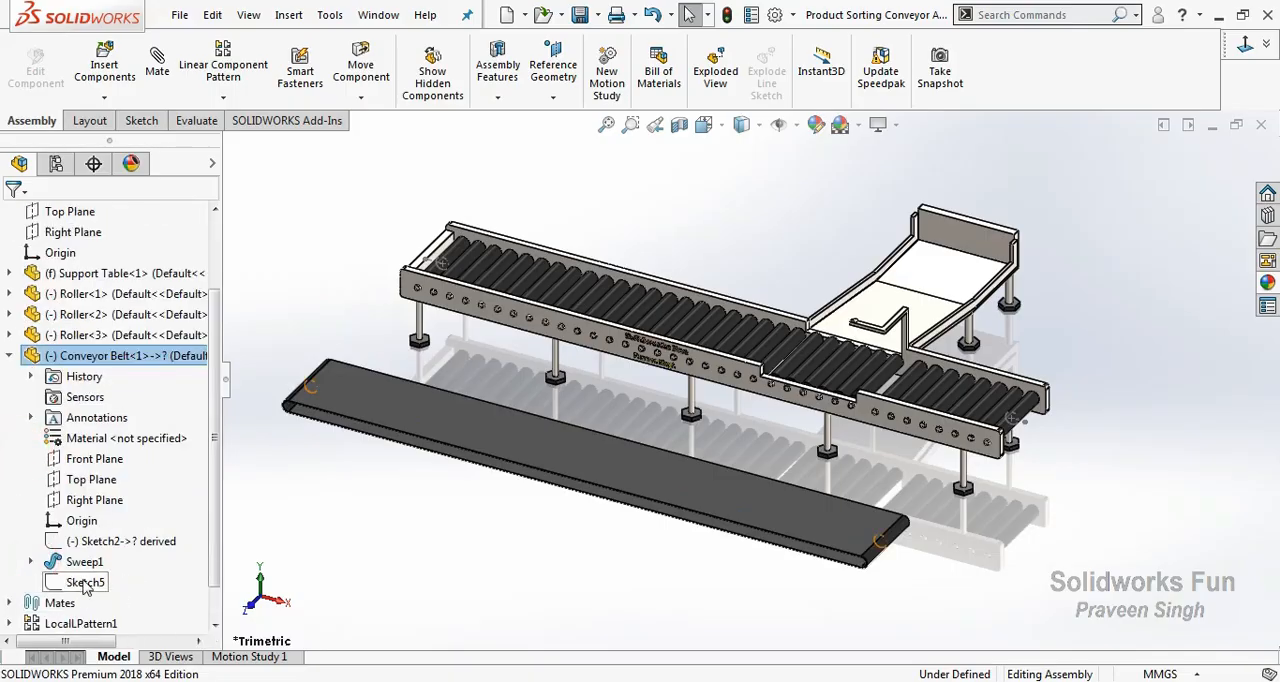
left_click(85, 587)
scroll(443, 543, "down", 5)
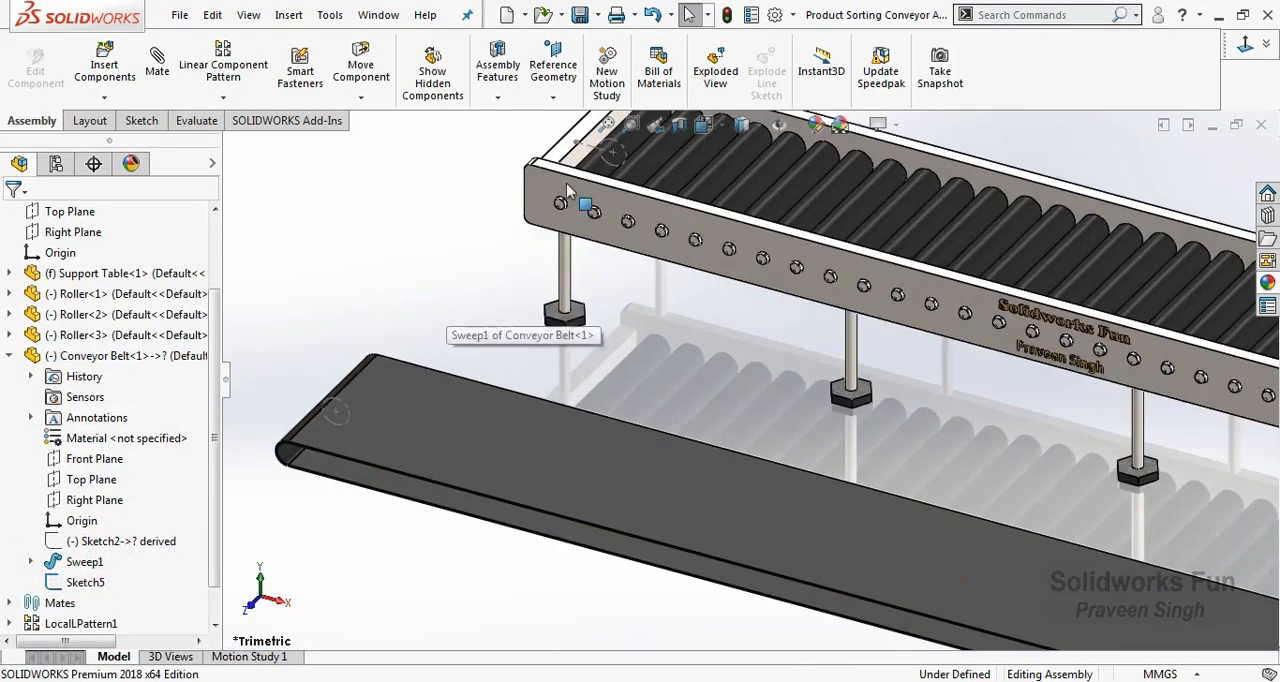
Mate the end circle of the Conveyor Belt's Sketch5 coincident with the Support Table's sketch circle at the far, closed end of the rails.
middle_click_drag(443, 271, 373, 372)
right_click(434, 225)
left_click(503, 336)
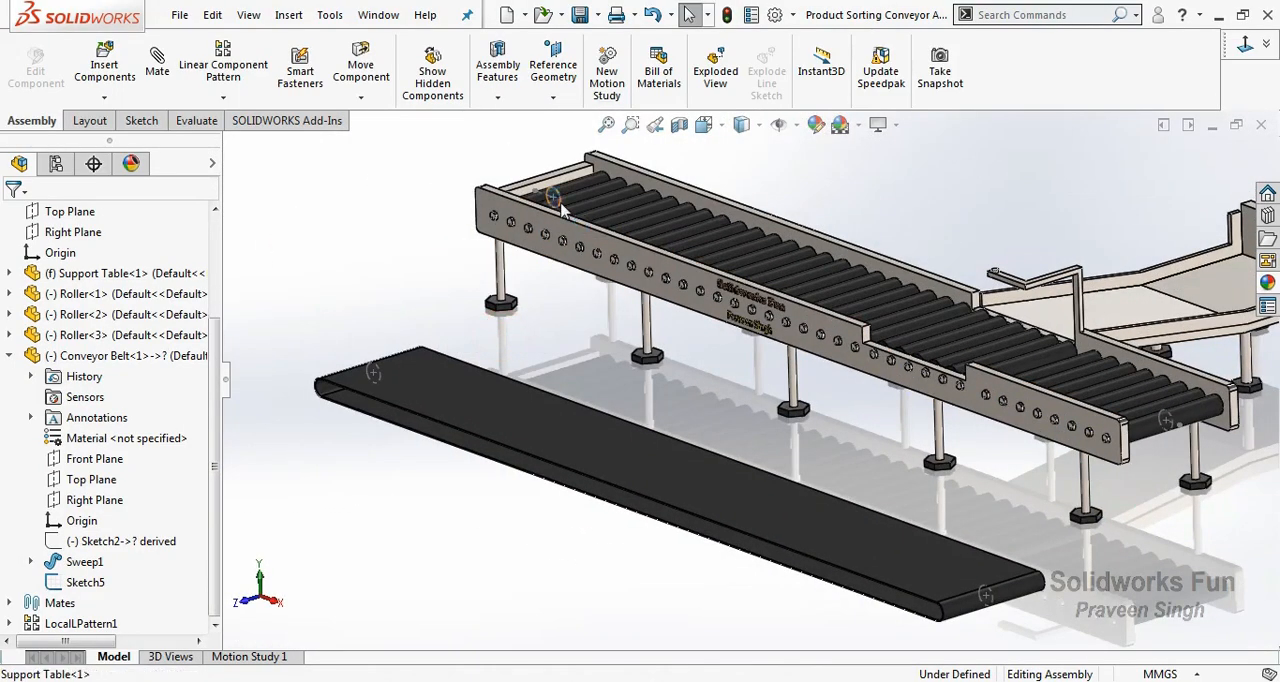
left_click(553, 197)
left_click(381, 389, "ctrl")
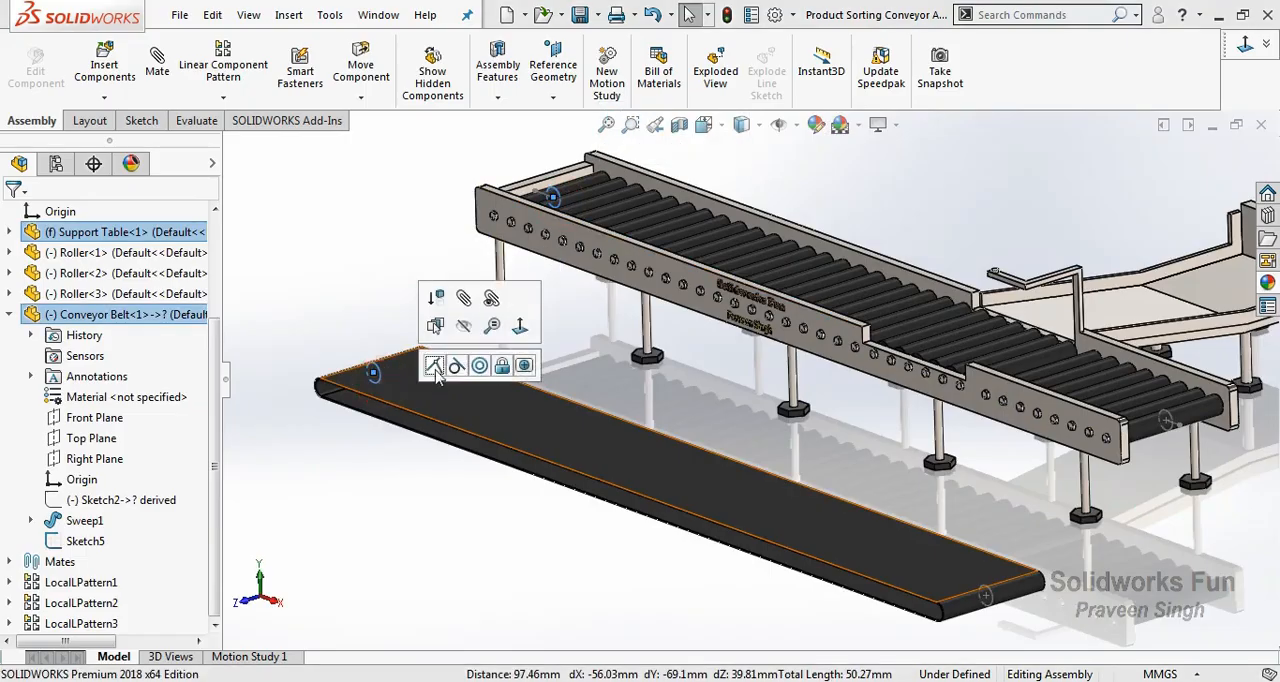
left_click(434, 366)
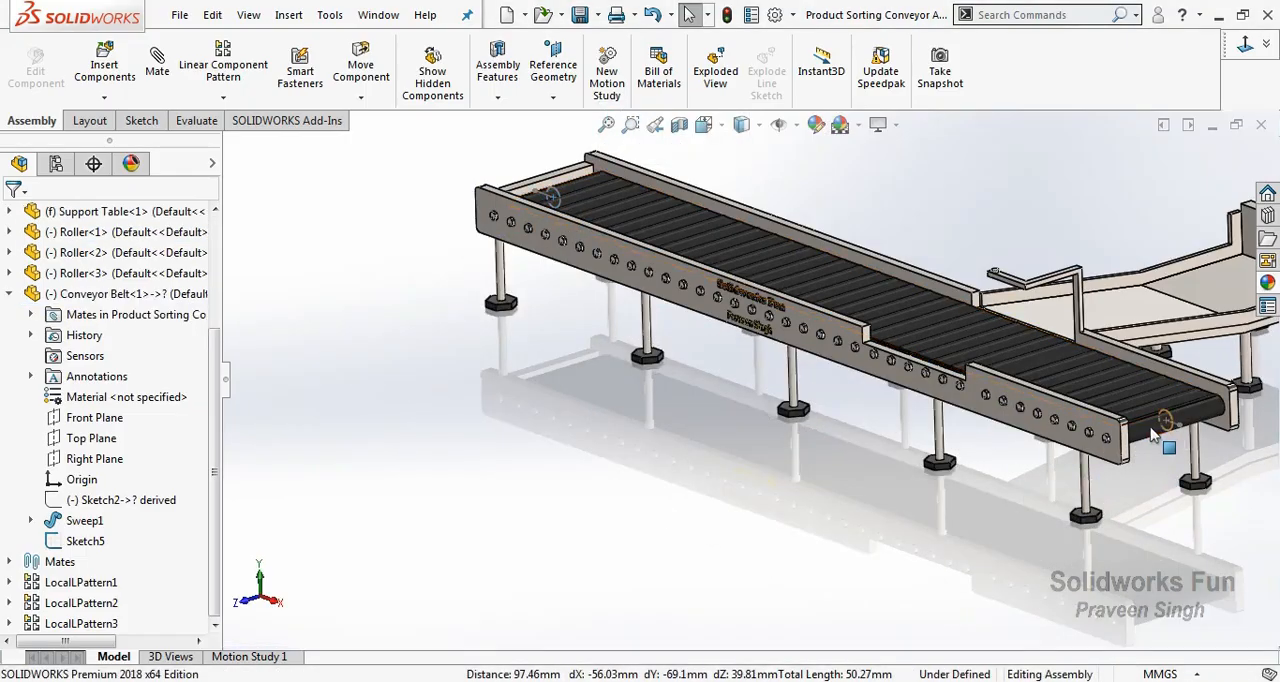
Swing the belt's free end above the table and mate its end circle coincident with the Support Table's circle at the other rail end.
left_click(1140, 418)
left_click_drag(1142, 416, 1086, 190)
left_click(1086, 189)
scroll(1108, 333, "down", 1)
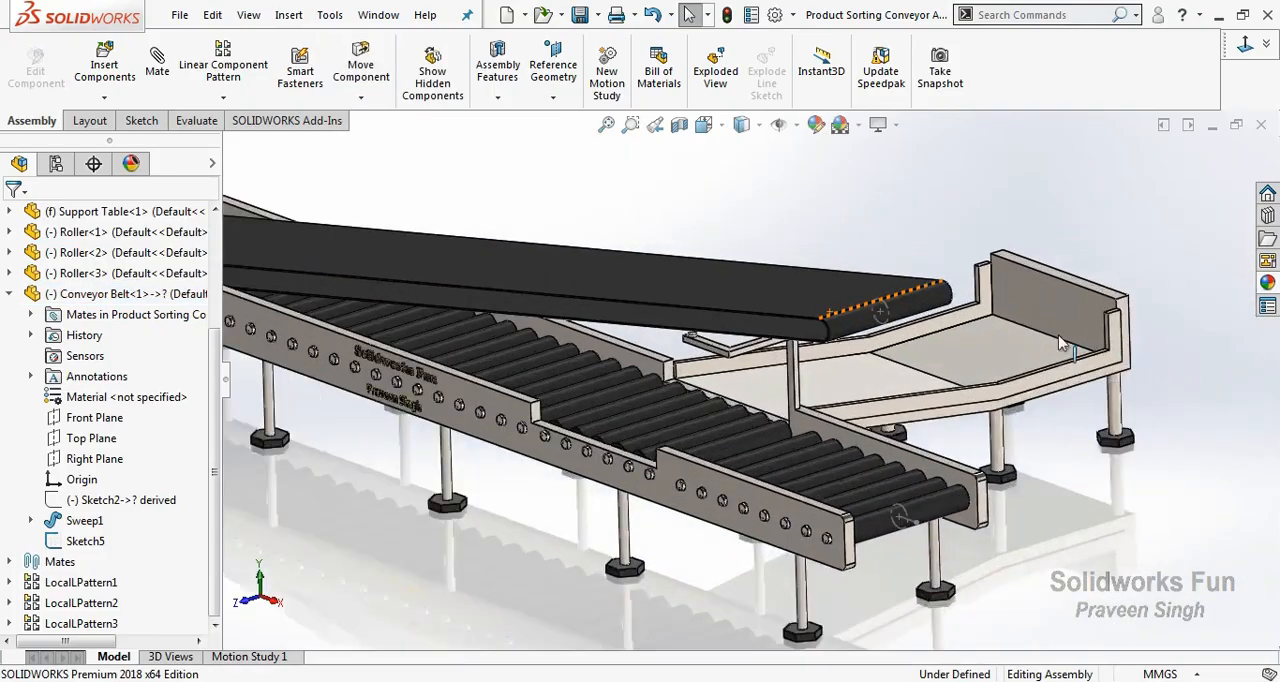
left_click(898, 527, "ctrl")
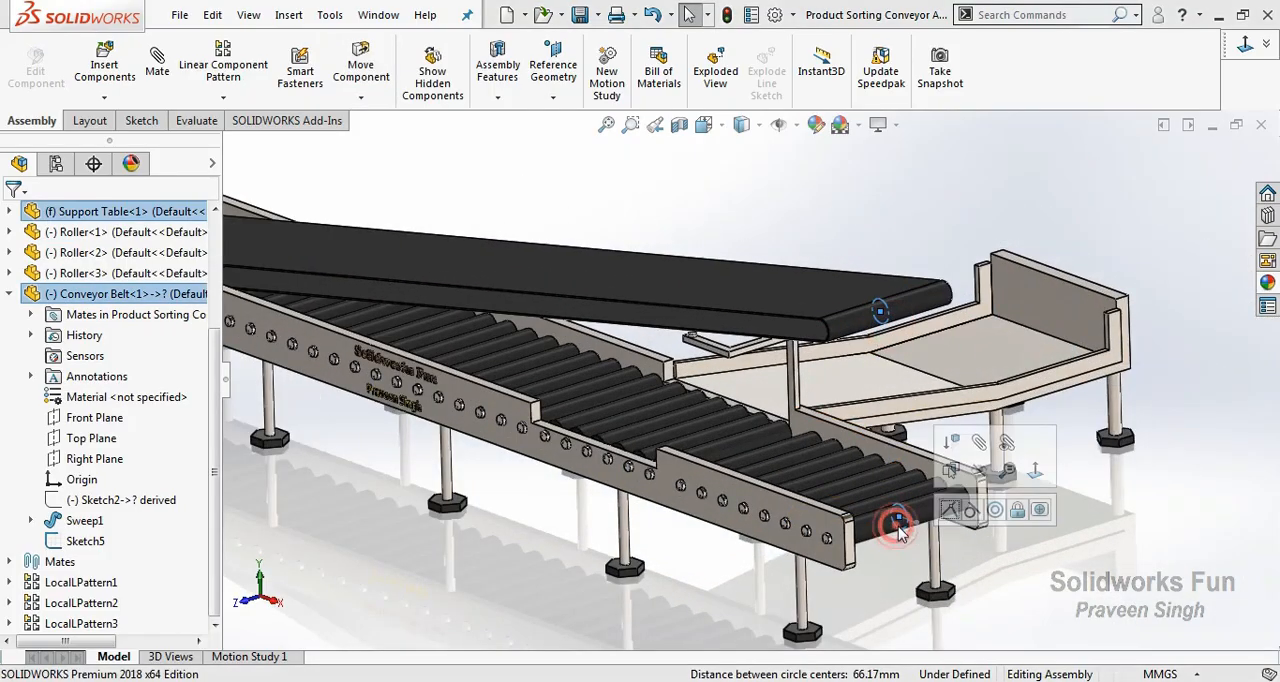
left_click(949, 511)
Hide the end-circle sketches of the Conveyor Belt and the Support Table, and collapse the belt's feature list.
left_click(902, 527)
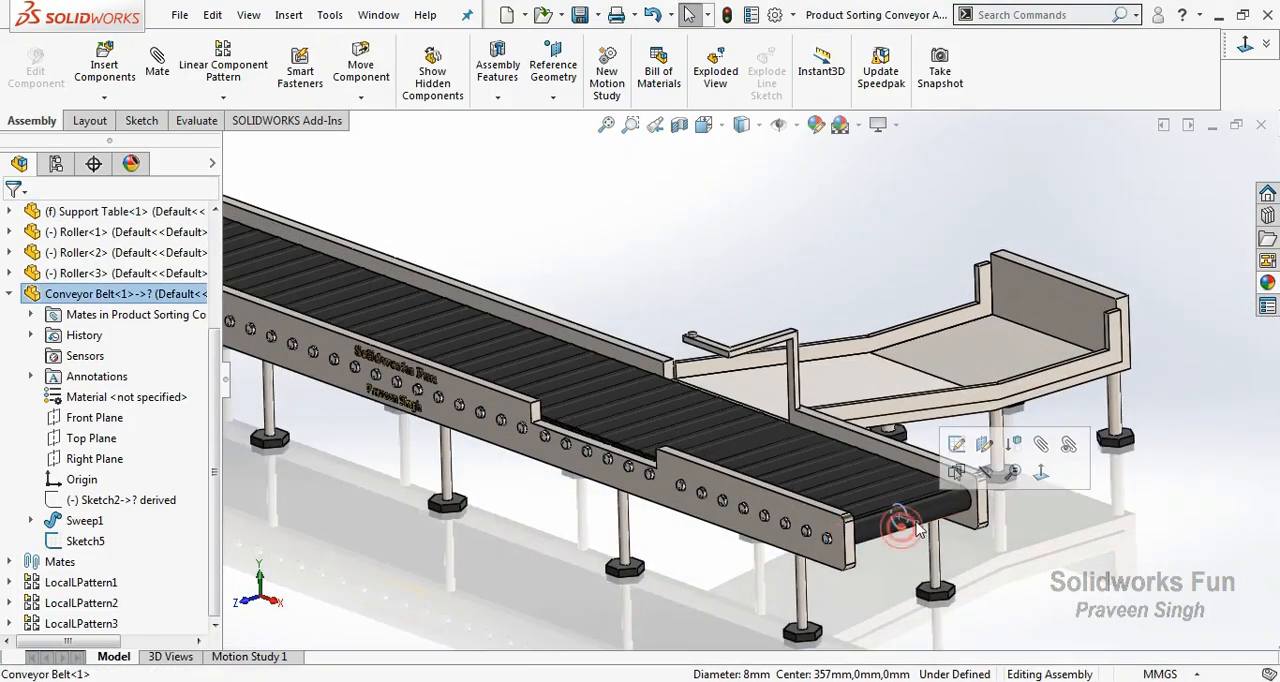
left_click(984, 475)
left_click(902, 527)
left_click(985, 469)
scroll(453, 346, "up", 3)
left_click(10, 294)
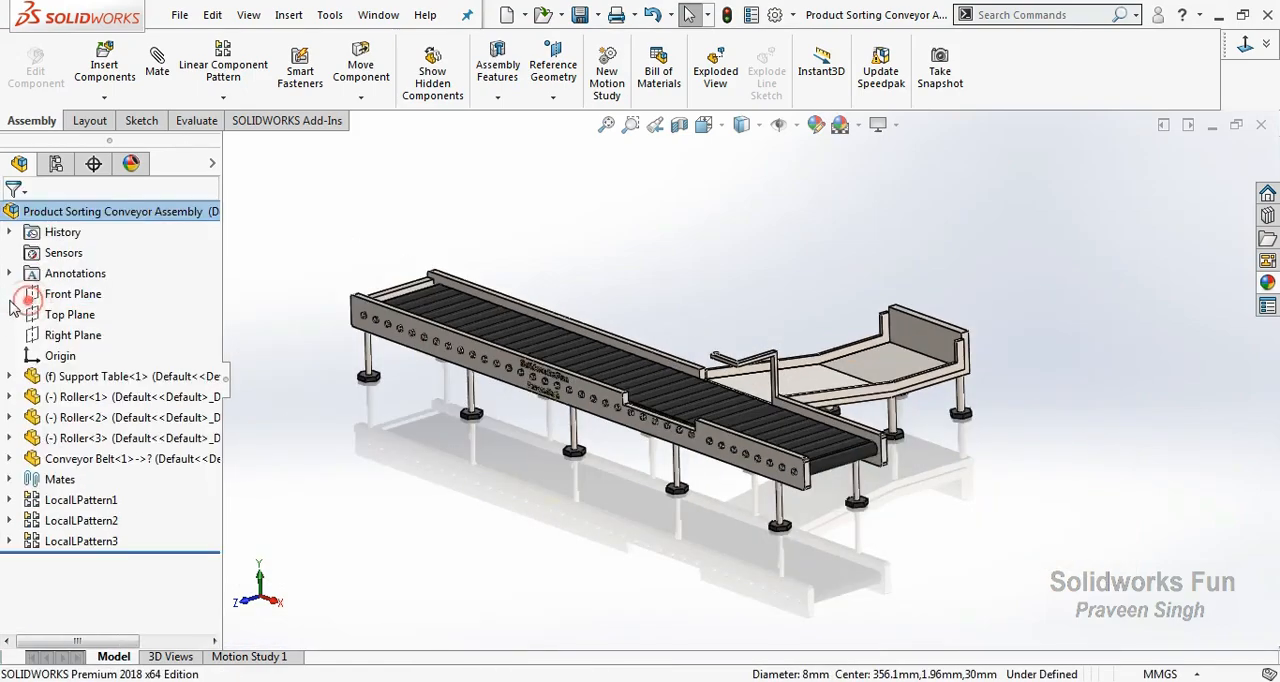
Insert the Ejector stand part and place it in front of the notch in the support table's rail.
right_click(656, 265)
left_click(105, 98)
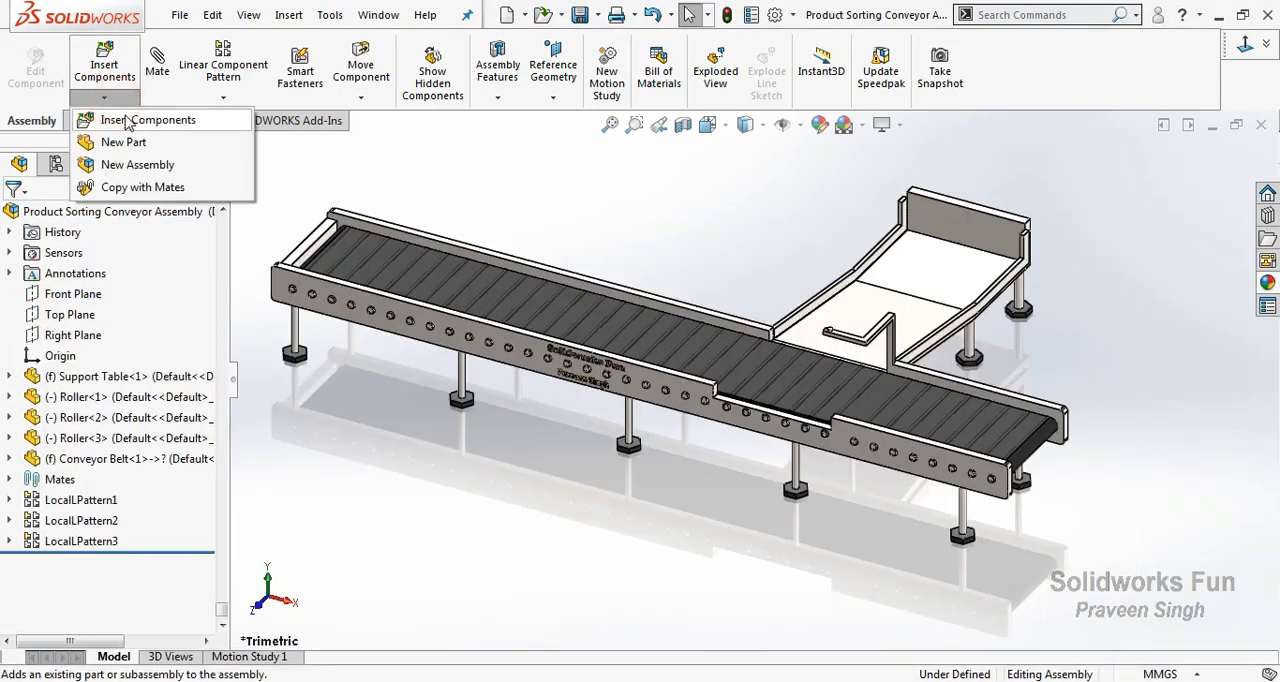
left_click(125, 115)
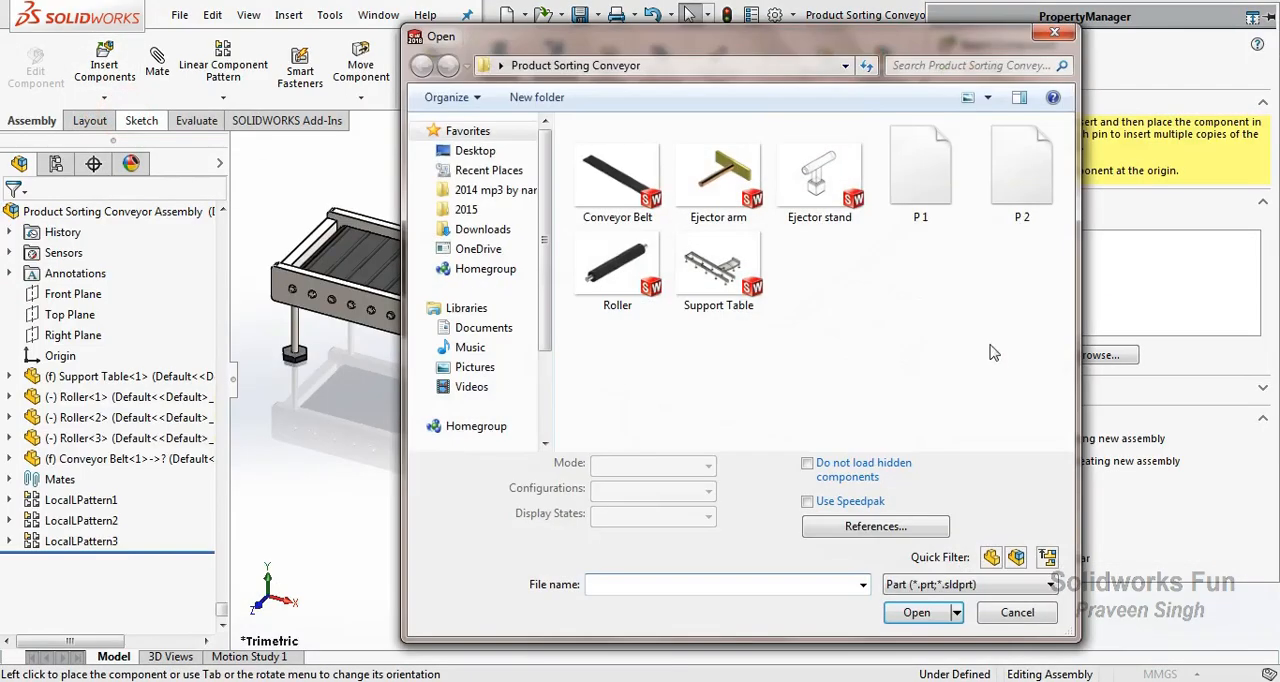
double_click(810, 190)
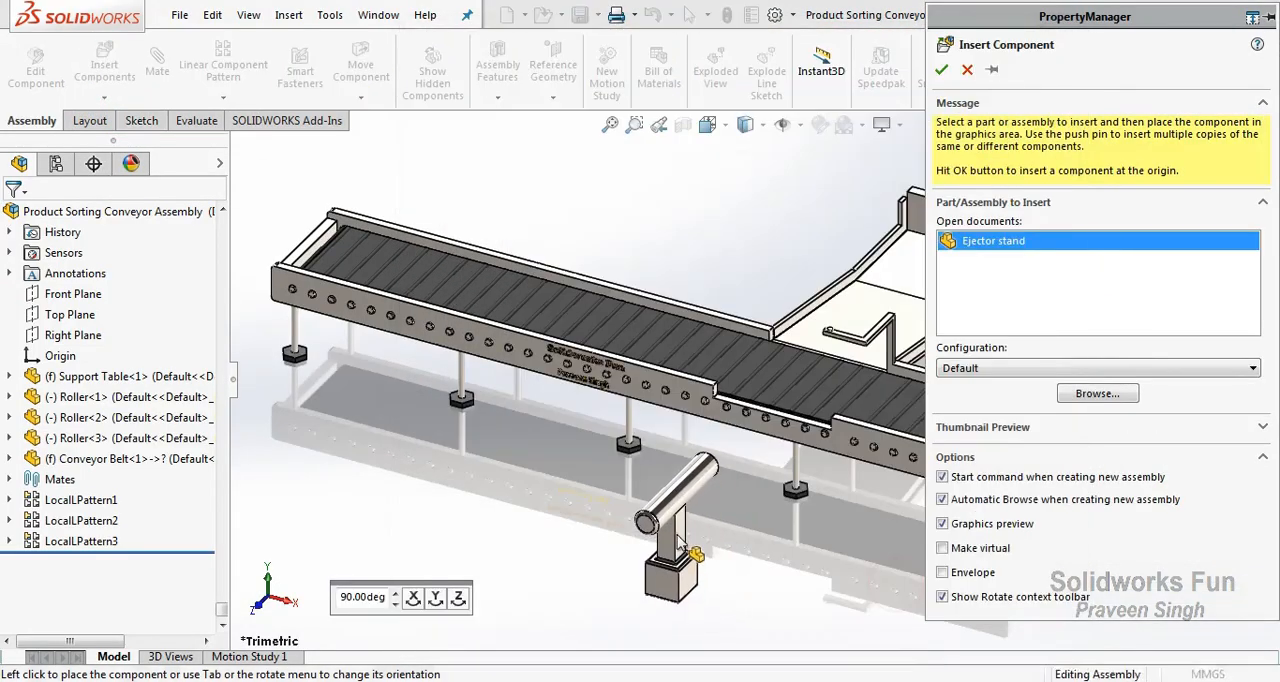
left_click(697, 565)
scroll(698, 560, "down", 2)
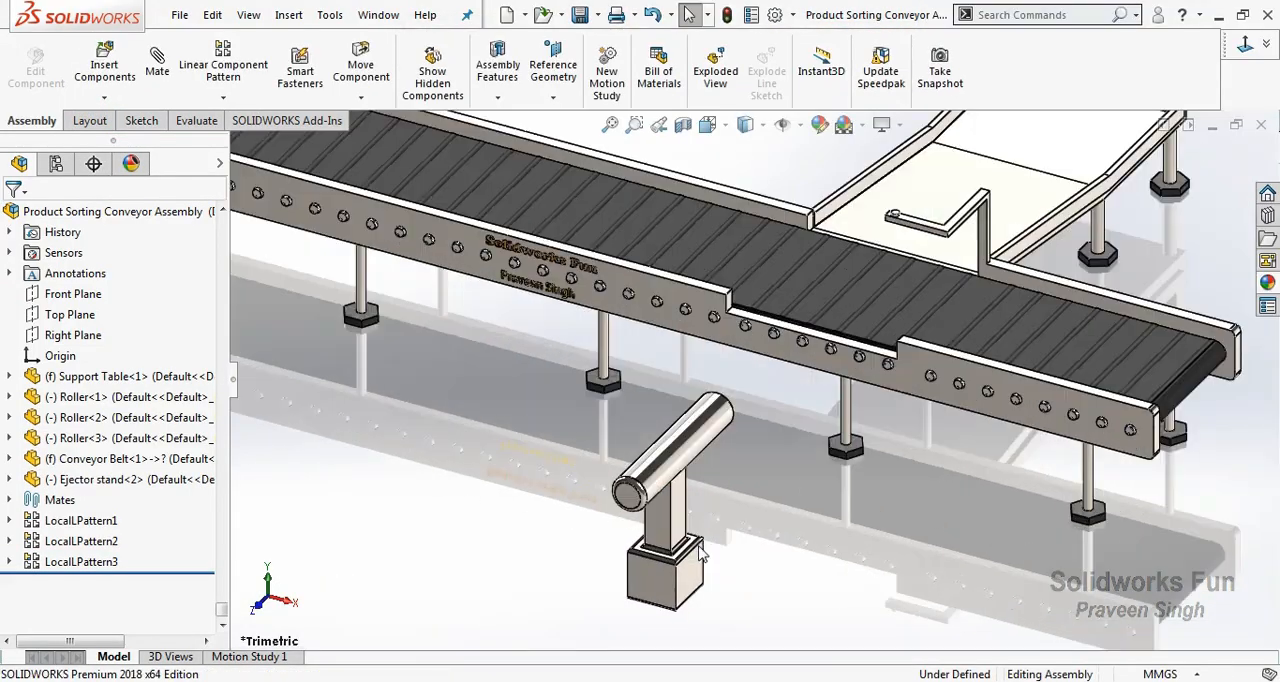
Center the ejector stand's column between the two end faces of the rail notch with a width mate.
left_click(686, 527)
right_click(677, 517)
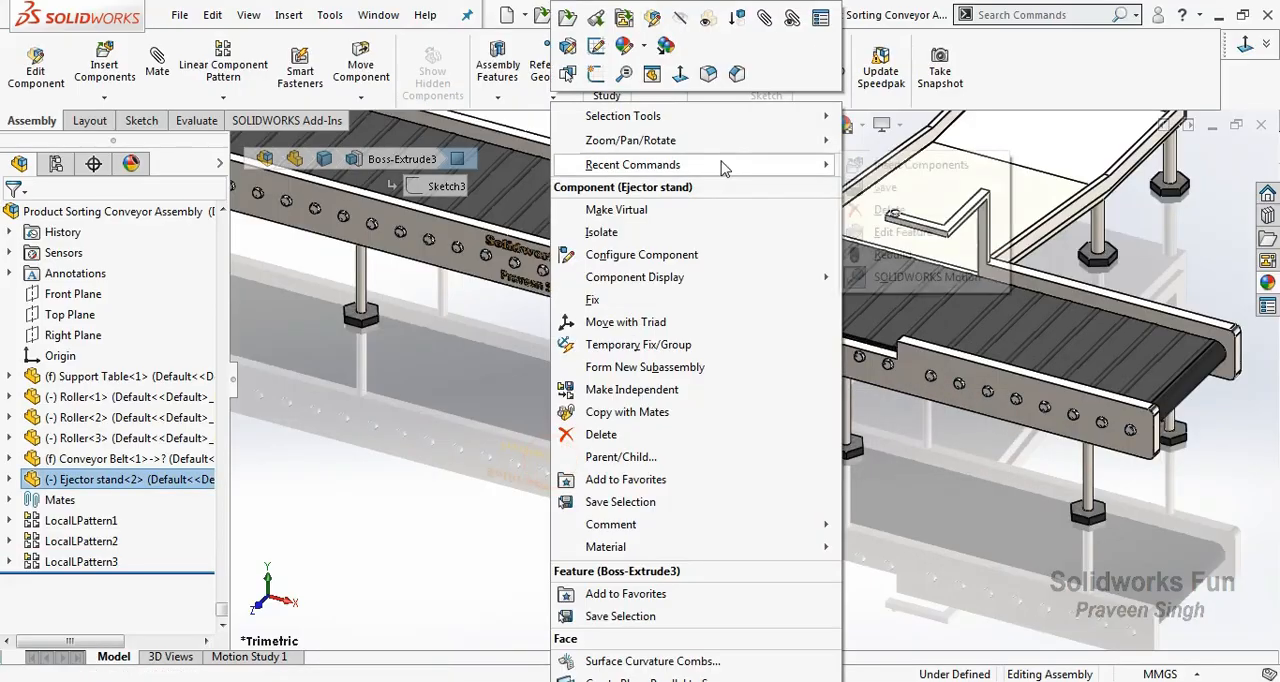
mouse_move(793, 147)
left_click(857, 206)
left_click_drag(702, 447, 800, 452)
right_click(800, 453)
left_click(832, 294)
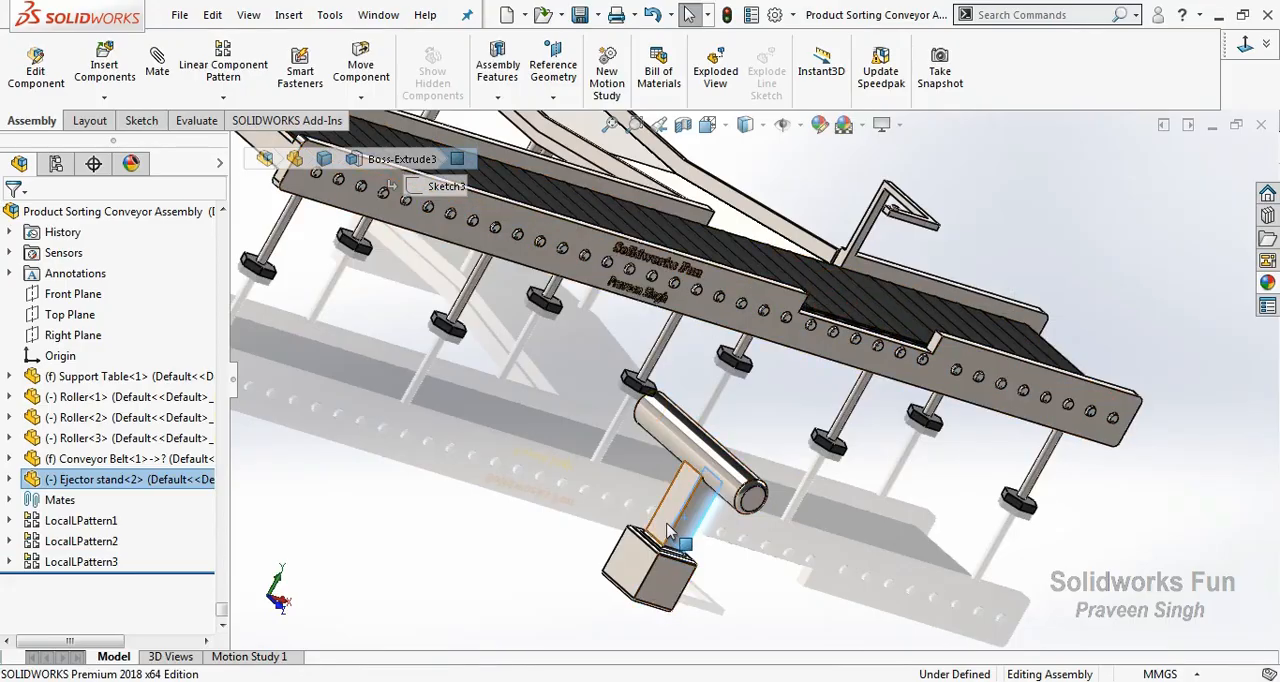
left_click(661, 523, "ctrl")
scroll(900, 375, "down", 4)
left_click(975, 303, "ctrl")
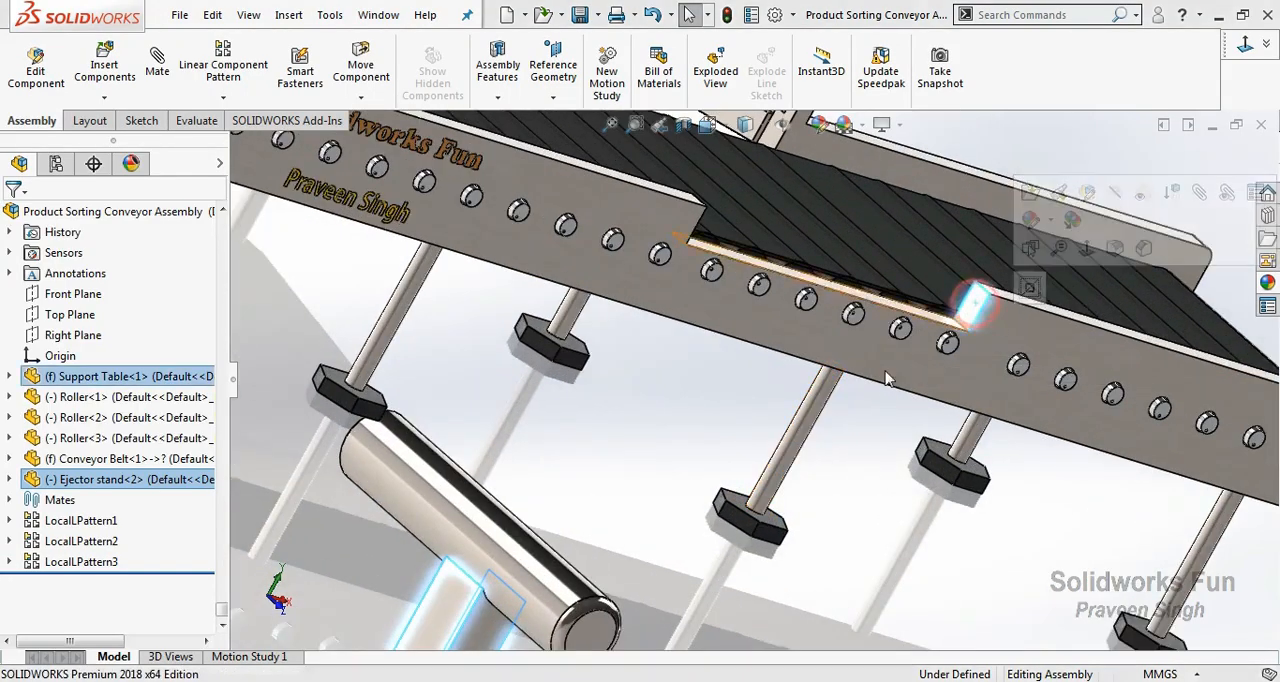
right_click(947, 342)
mouse_move(857, 251)
left_click(1003, 313)
left_click_drag(1003, 313, 886, 300)
right_click(886, 300)
left_click(935, 417)
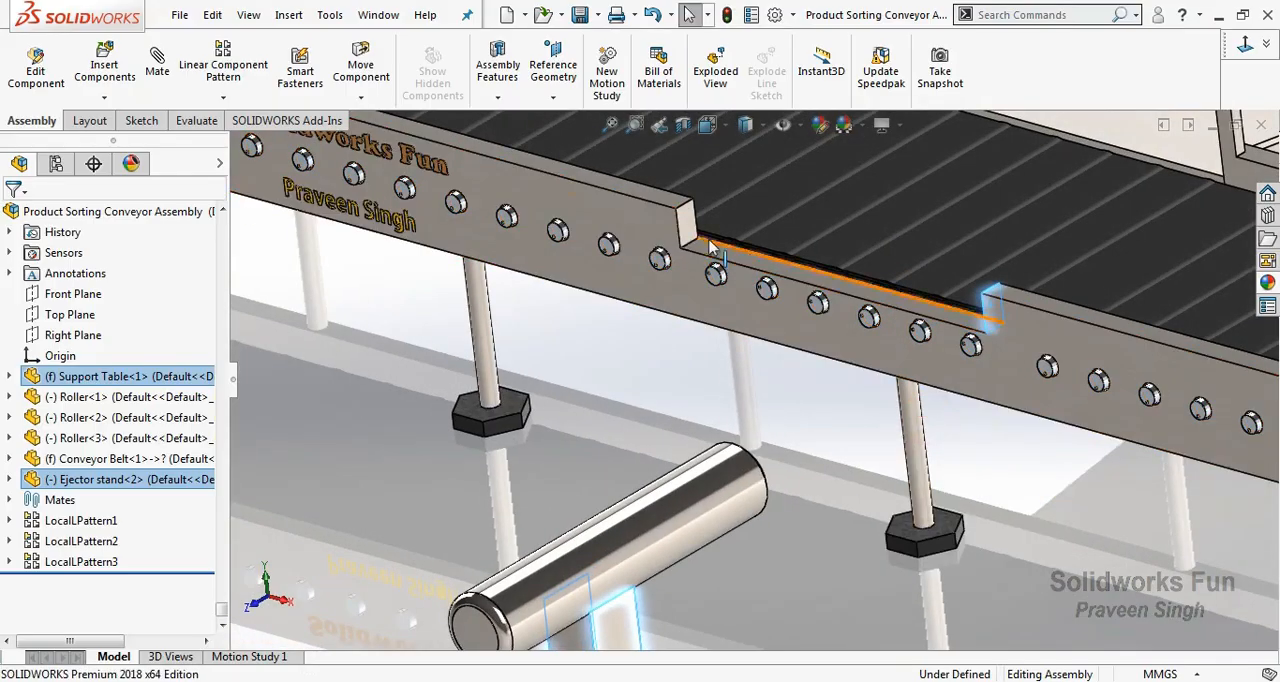
left_click(744, 218)
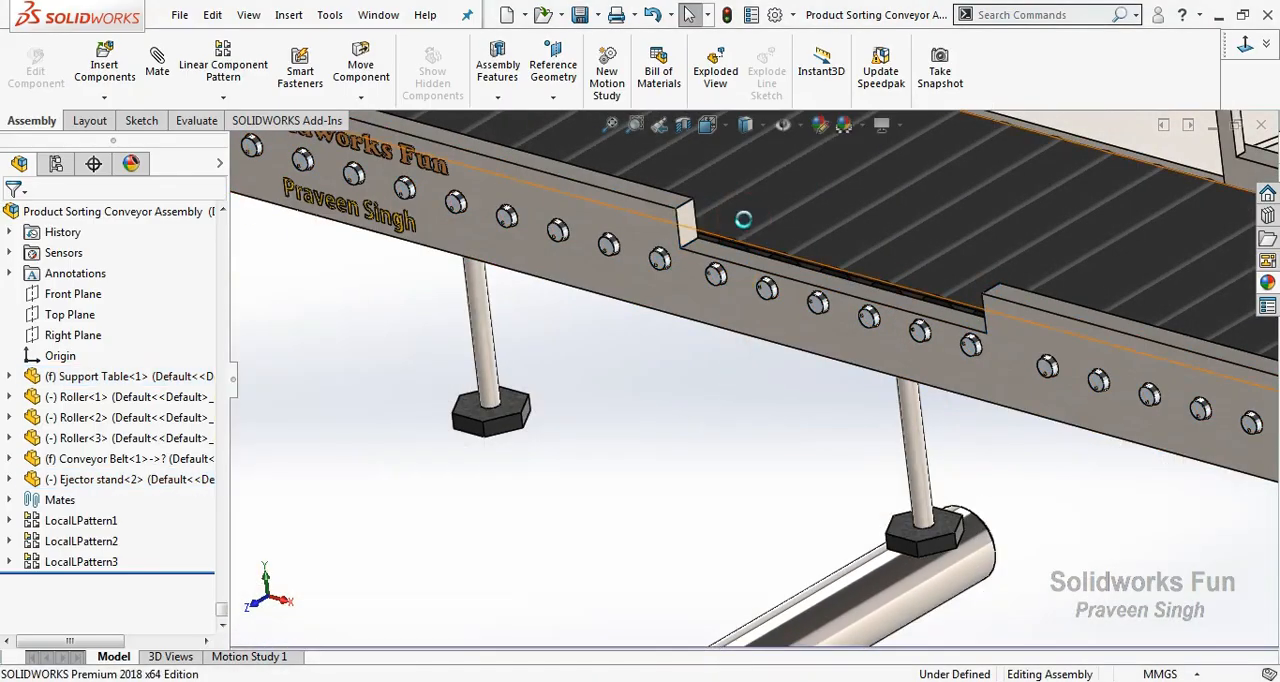
Mate the bottom face of the ejector stand's base coincident with the underside of a support table foot.
scroll(820, 286, "up", 7)
scroll(831, 492, "down", 5)
right_click(804, 400)
left_click(844, 486)
mouse_move(797, 488)
left_mouse_down()
mouse_move(777, 400)
mouse_move(812, 487)
left_mouse_up()
left_click(690, 597)
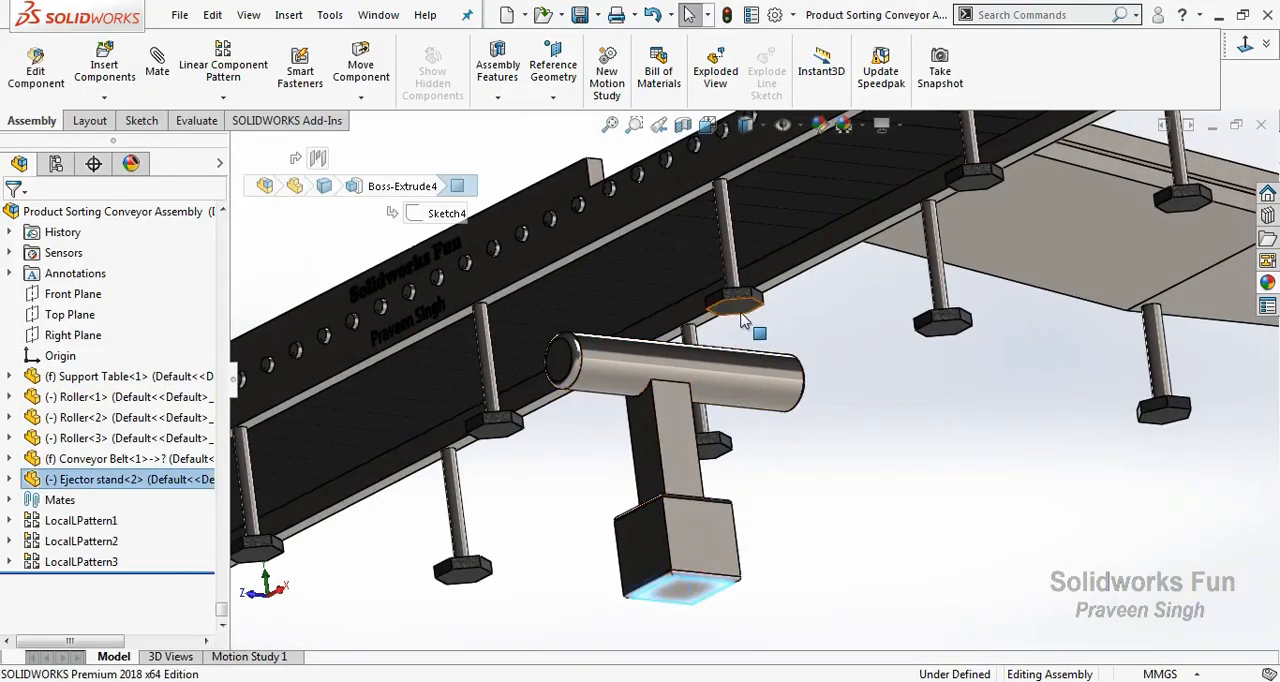
left_click(742, 317, "ctrl")
left_click(799, 297)
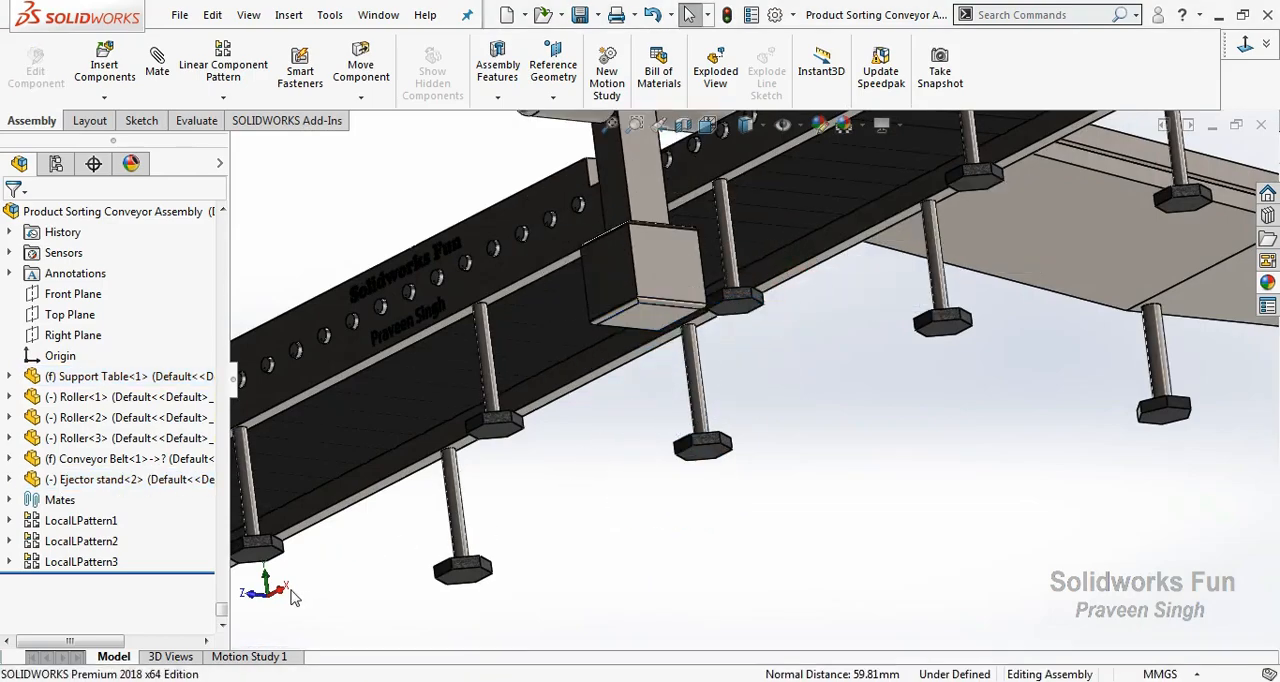
Add a 5 mm distance mate between the side face of the notched rail and the end face of the ejector stand's tube.
left_click(284, 589)
left_click(609, 128)
scroll(559, 426, "down", 2)
left_click_drag(559, 426, 461, 431)
left_click(543, 411)
right_click(617, 288)
left_click(652, 374)
left_click_drag(649, 372, 558, 405)
scroll(558, 405, "down", 5)
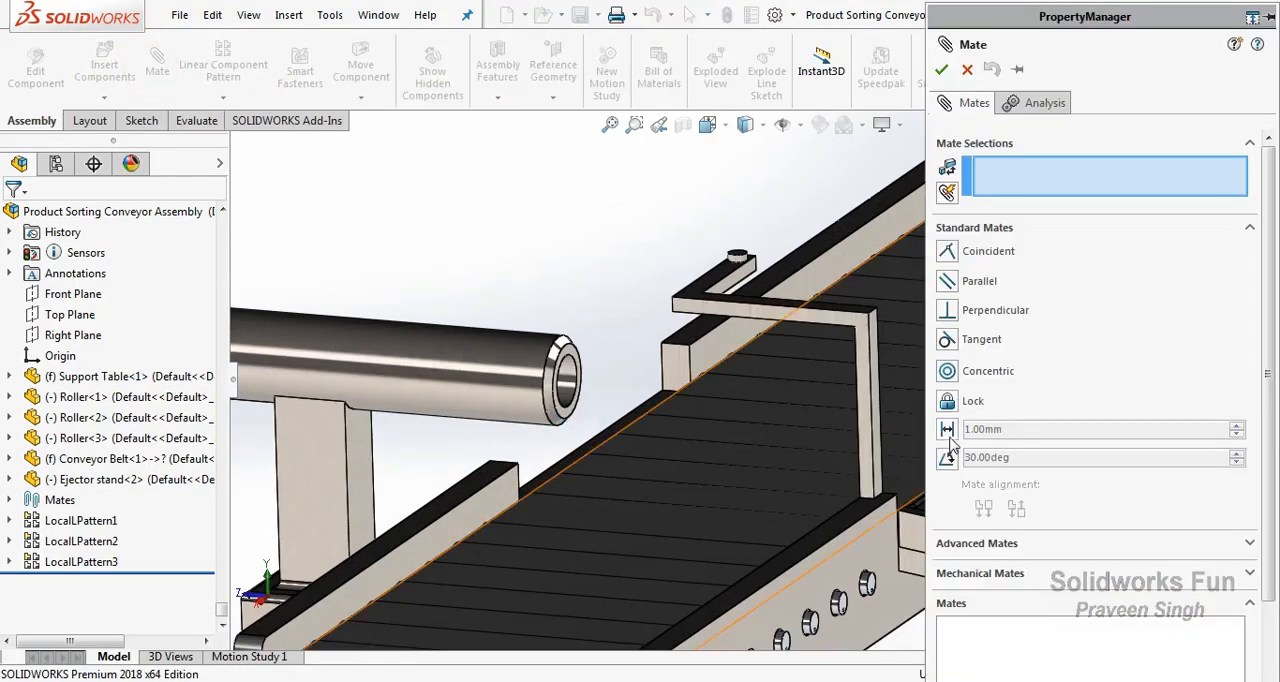
left_click(947, 430)
left_click(495, 487)
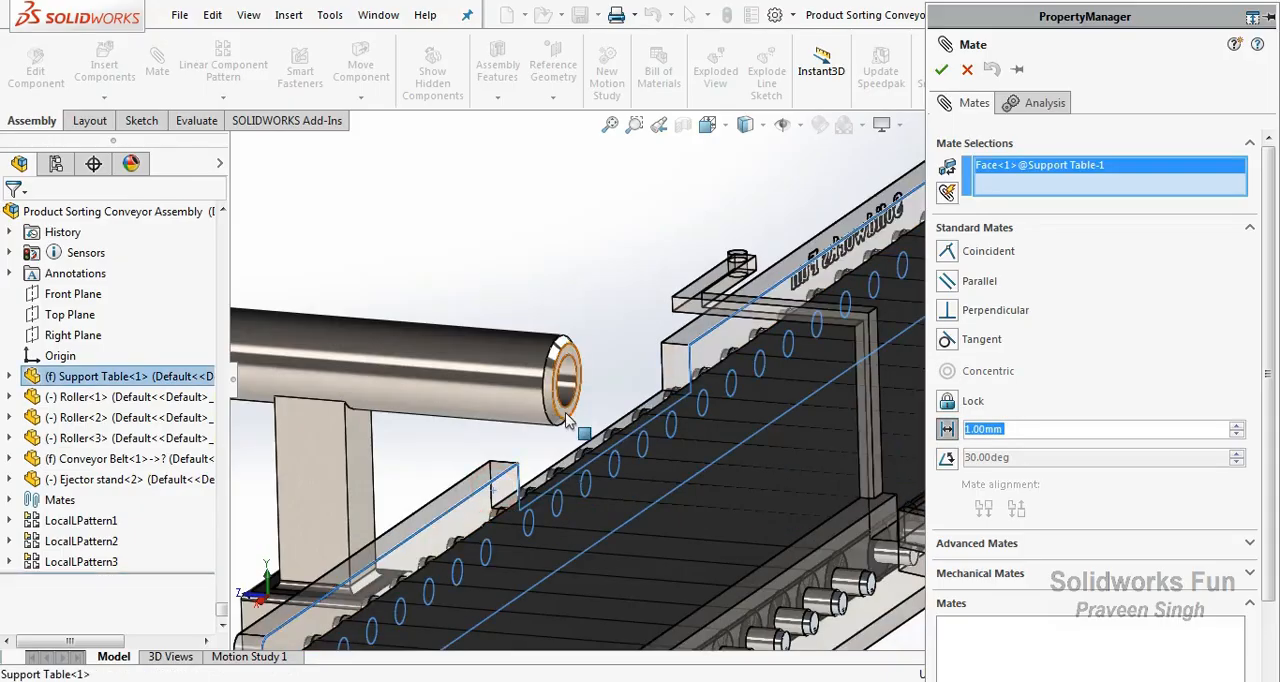
left_click(566, 421)
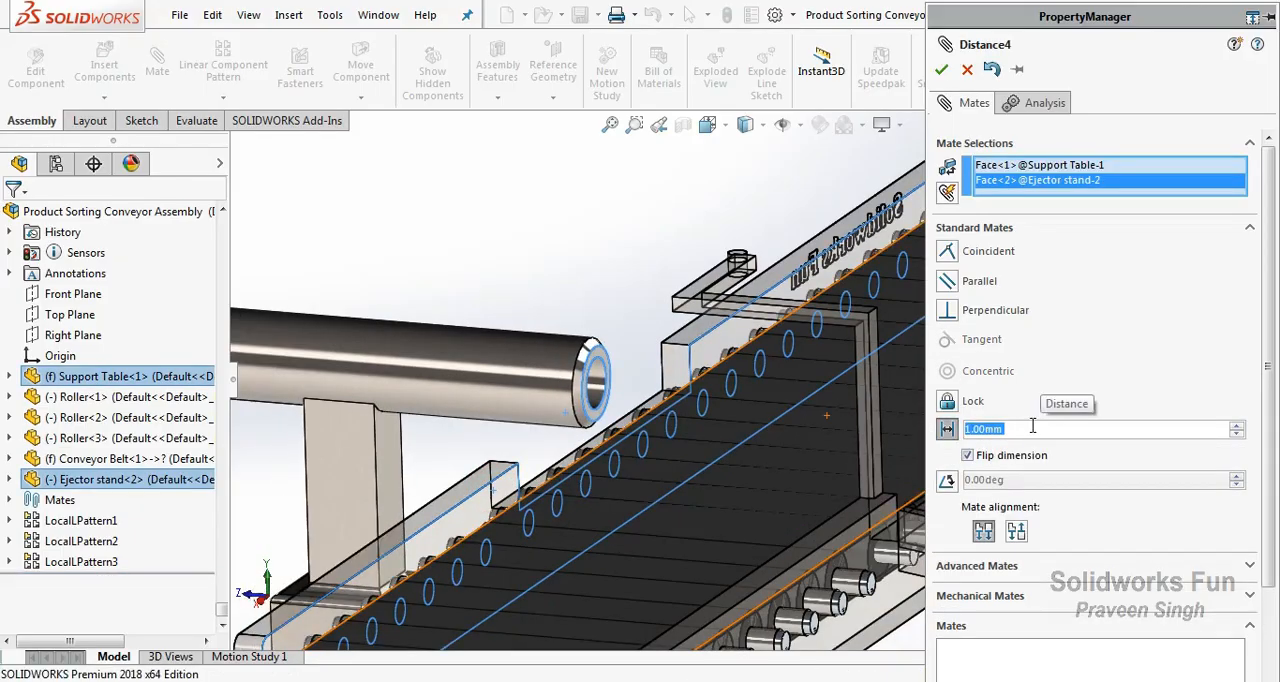
type("5")
left_click(1066, 70)
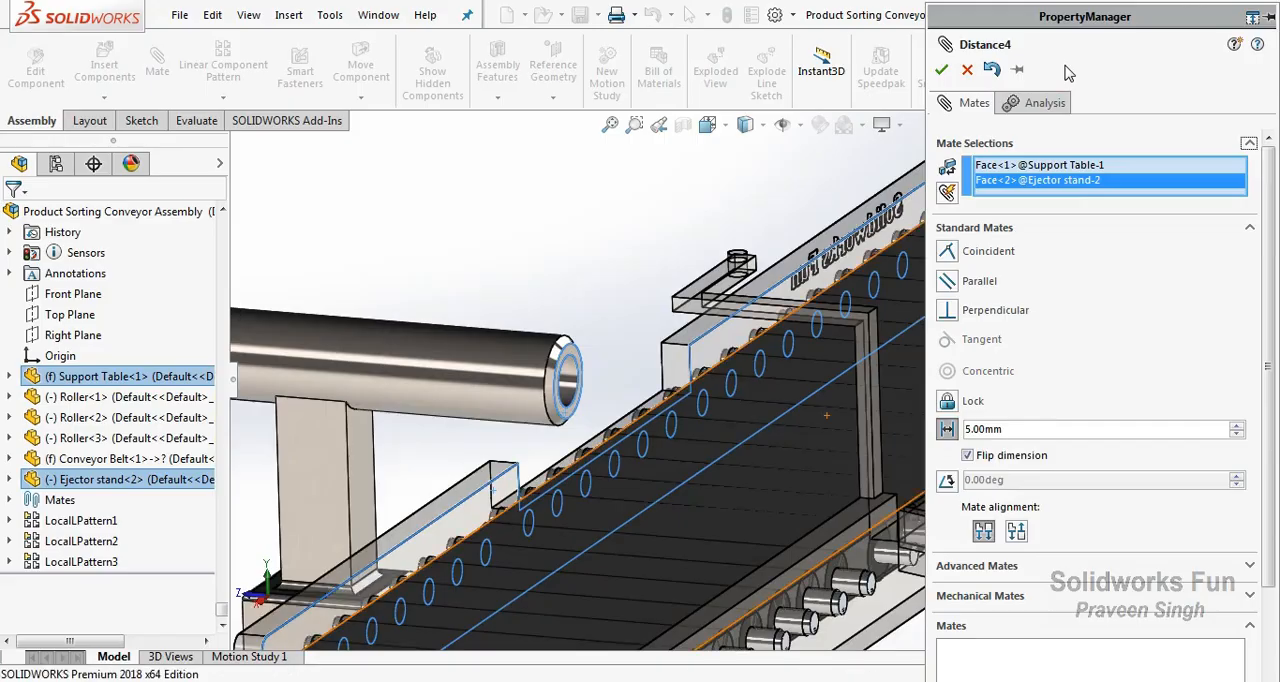
left_click(941, 70)
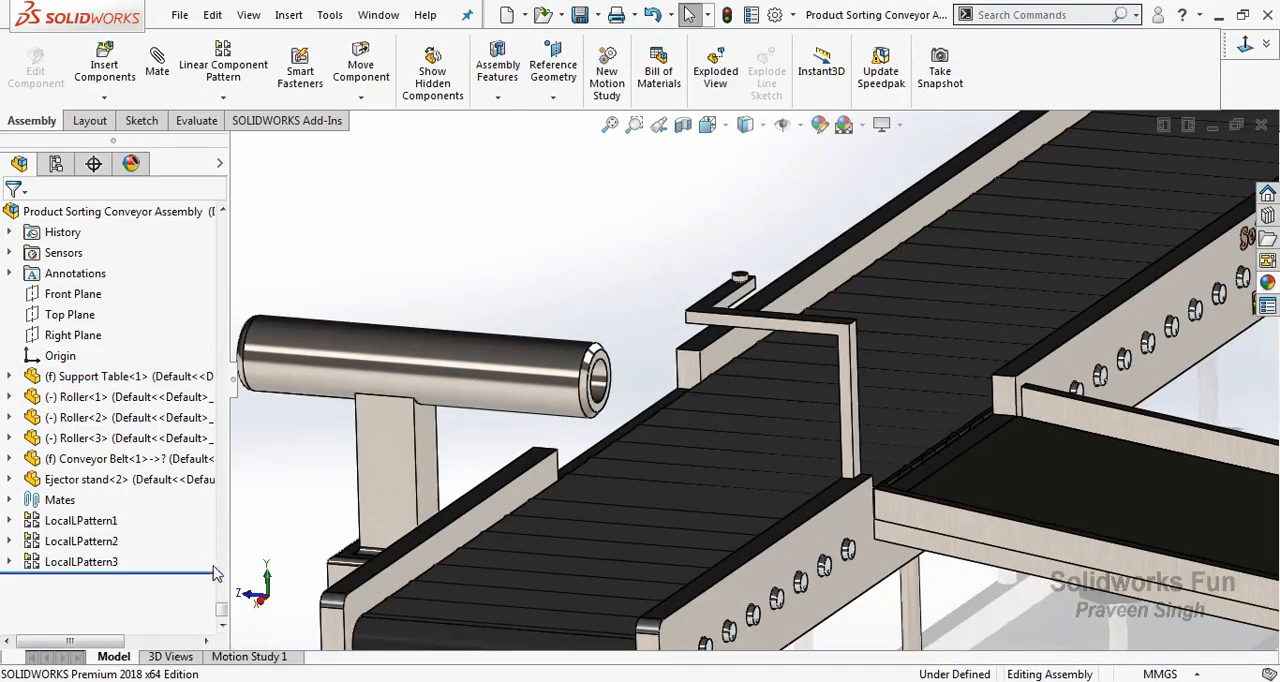
Examine the positioned ejector stand from several angles and review the list of assembly mates.
right_click(474, 282)
left_click(545, 370)
scroll(606, 420, "up", 3)
left_click_drag(606, 421, 699, 465)
scroll(699, 465, "up", 5)
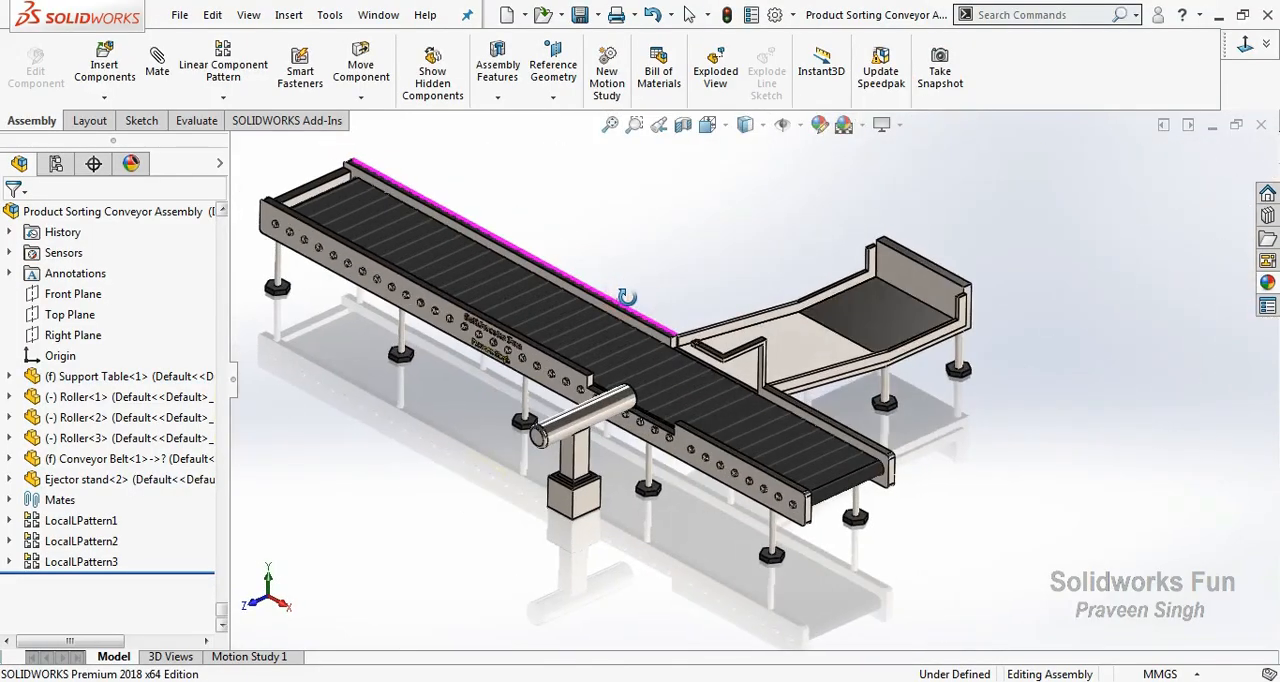
left_click(27, 500)
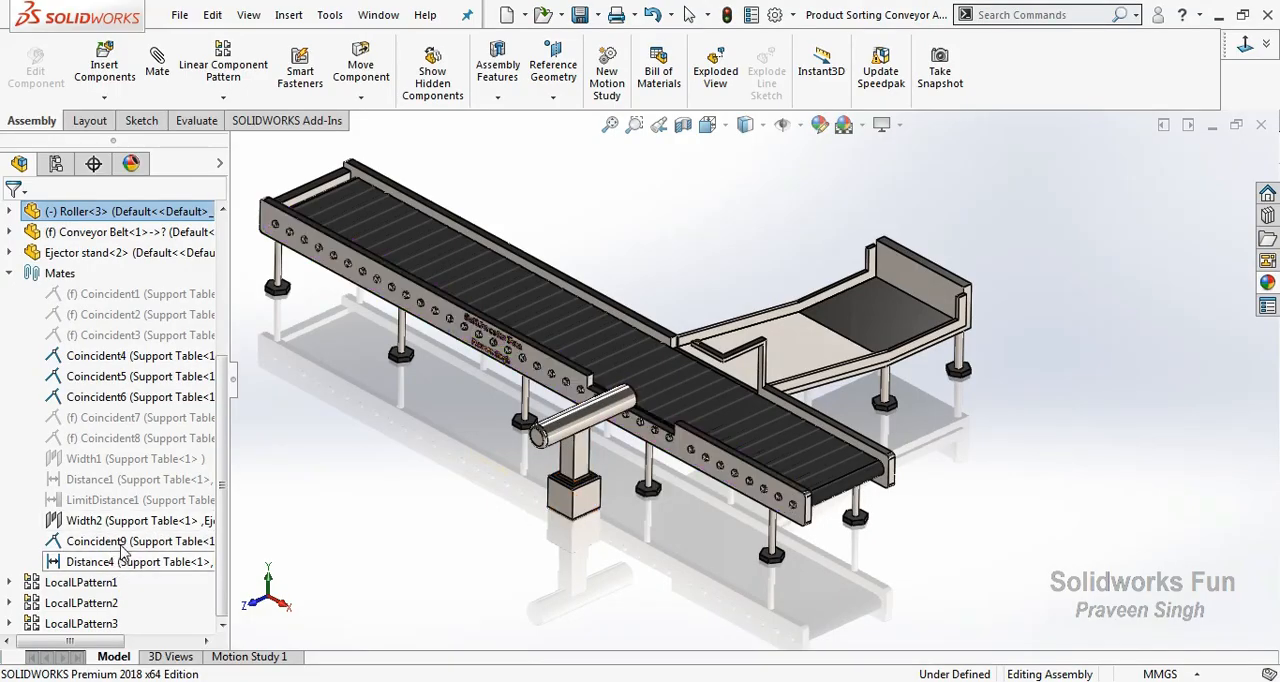
scroll(644, 406, "down", 2)
middle_click_drag(616, 405, 692, 342)
scroll(640, 370, "up", 2)
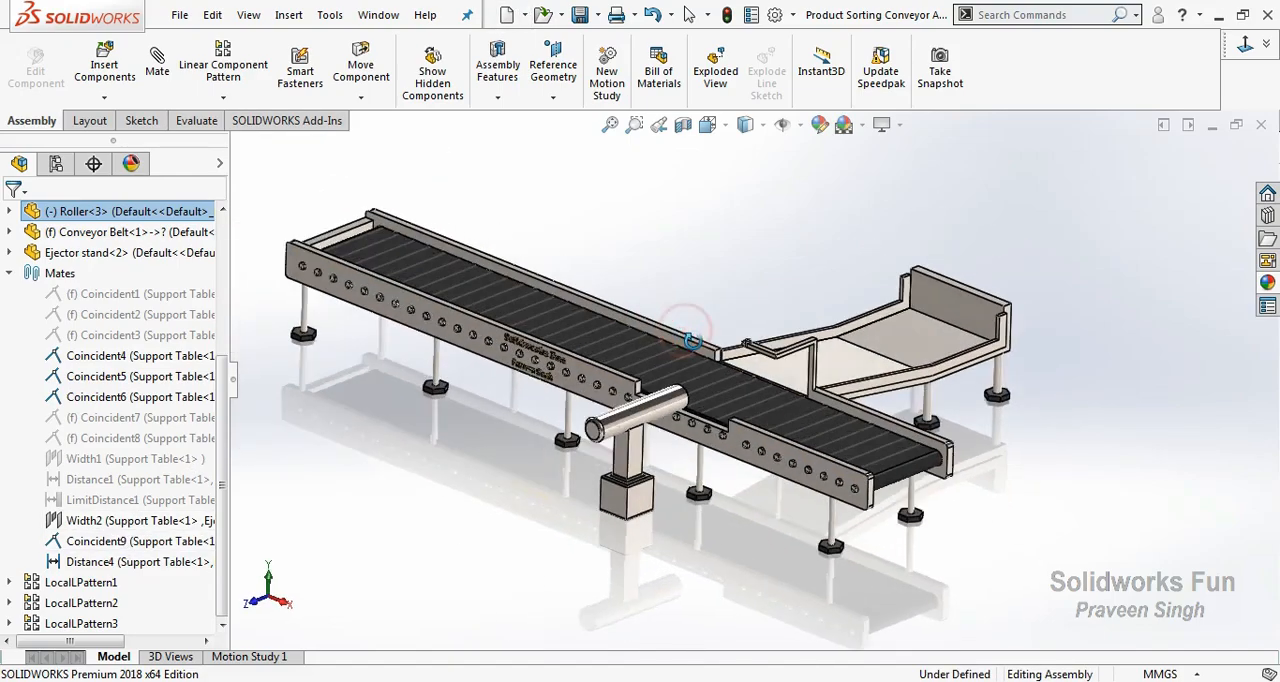
Insert the Ejector arm part and place it above the conveyor.
left_click(104, 97)
left_click(112, 118)
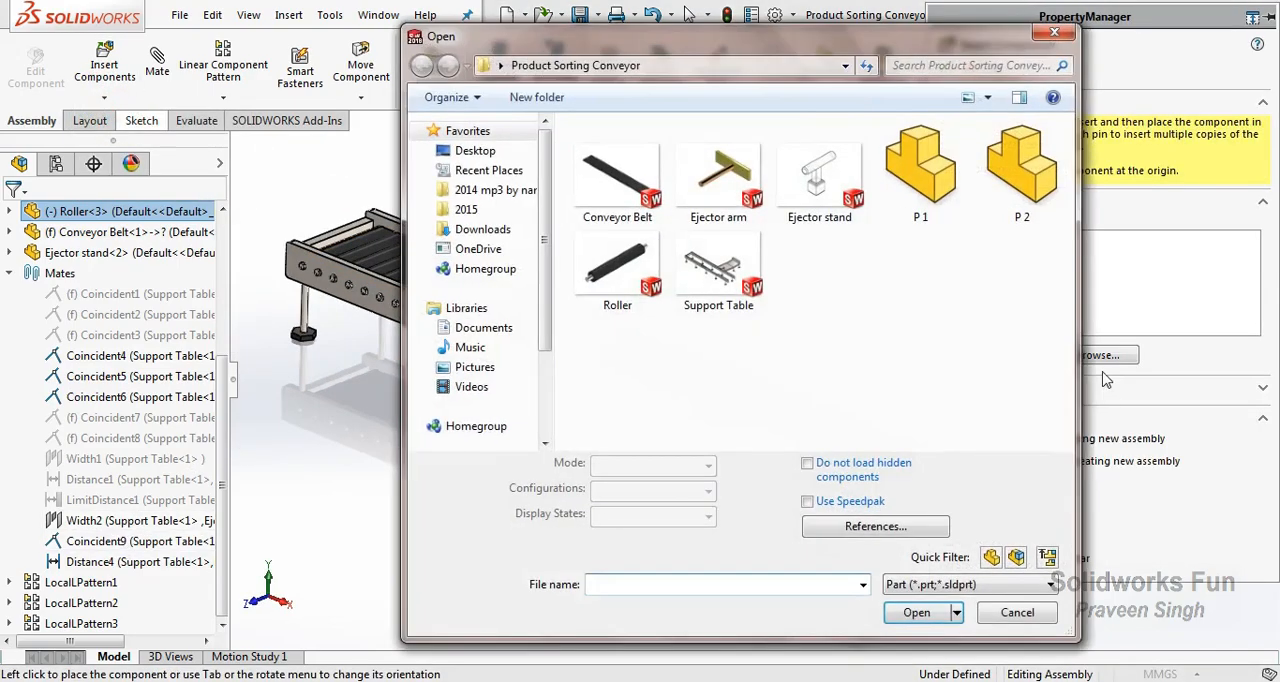
left_click(752, 203)
left_click(918, 610)
left_click(716, 317)
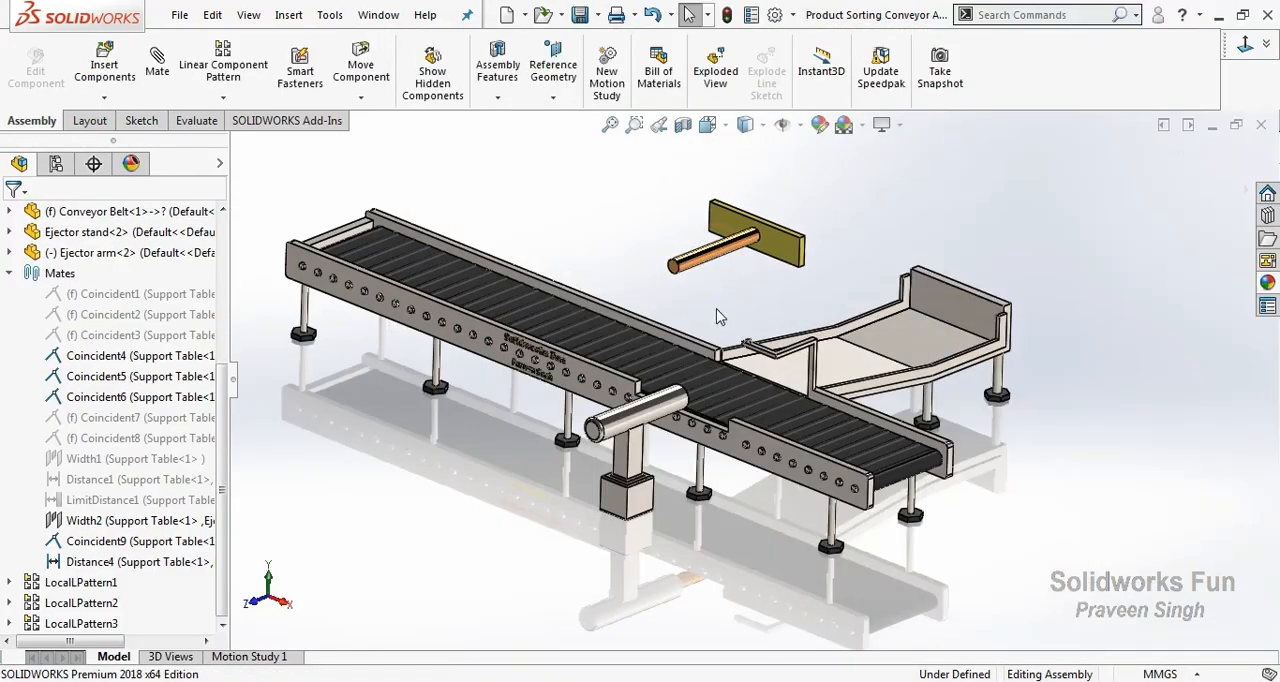
Mate the ejector arm's rod concentric with the ejector stand's tube.
scroll(720, 313, "down", 1)
left_click(714, 262)
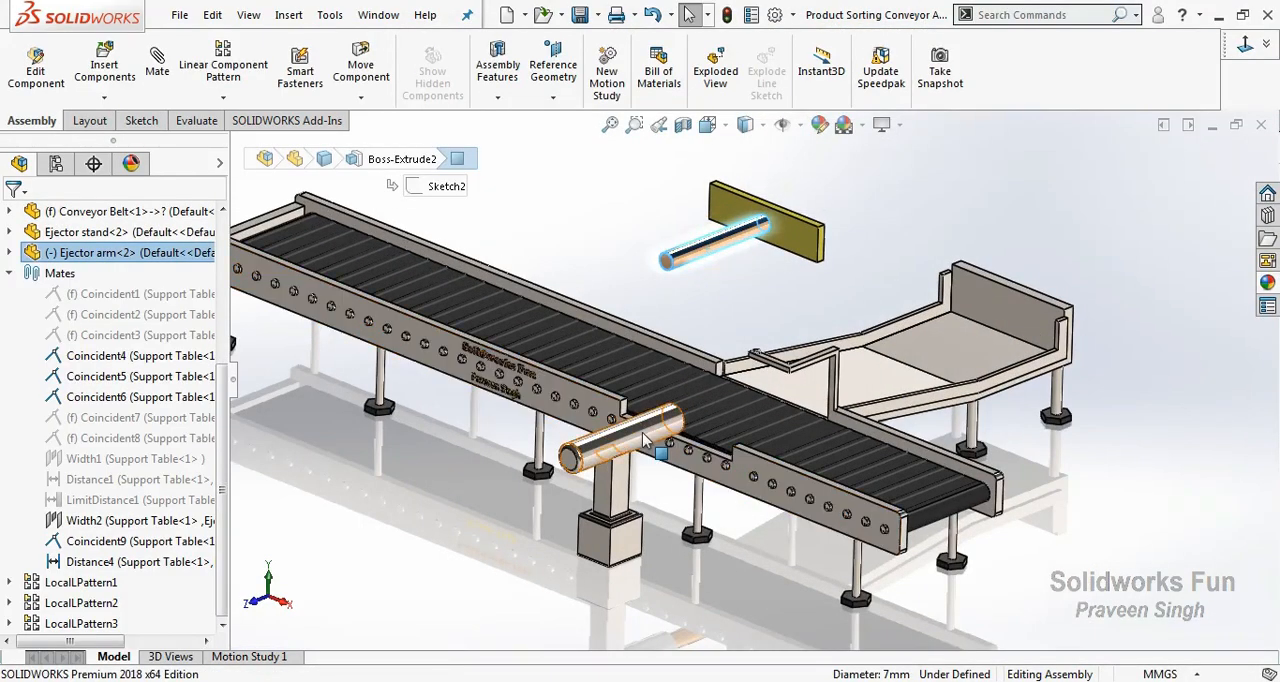
left_click(640, 432, "ctrl")
left_click(766, 419)
left_click(851, 414)
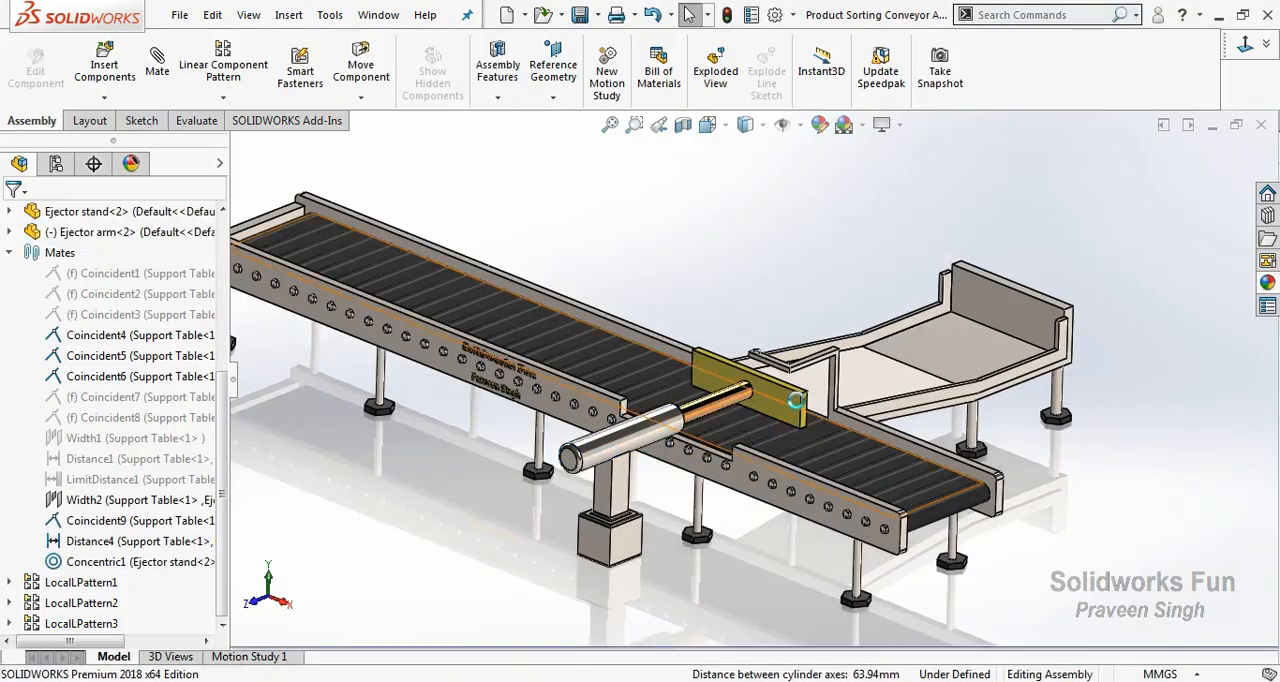
Set up a limit distance mate with a maximum of 45 mm and a minimum of 0 mm.
scroll(766, 271, "down", 2)
right_click(766, 271)
left_click(813, 329)
right_click(766, 294)
left_click(816, 402)
left_click_drag(815, 398, 1031, 343)
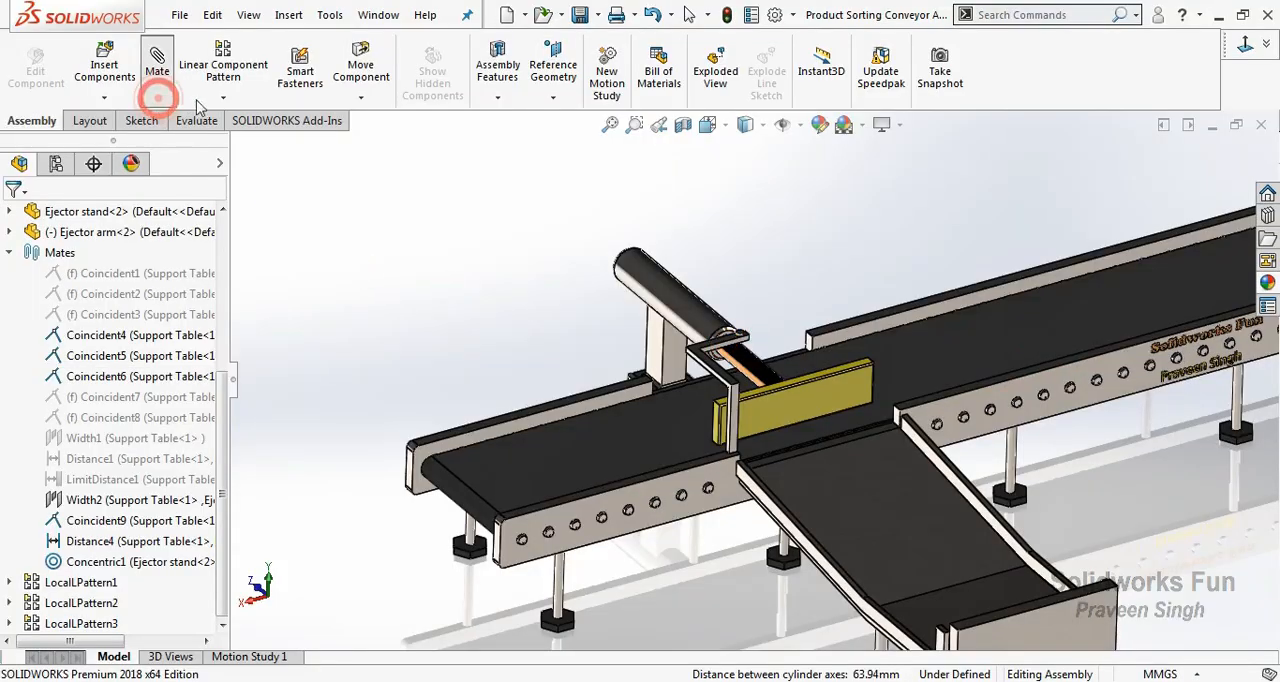
left_click(158, 95)
left_click(950, 543)
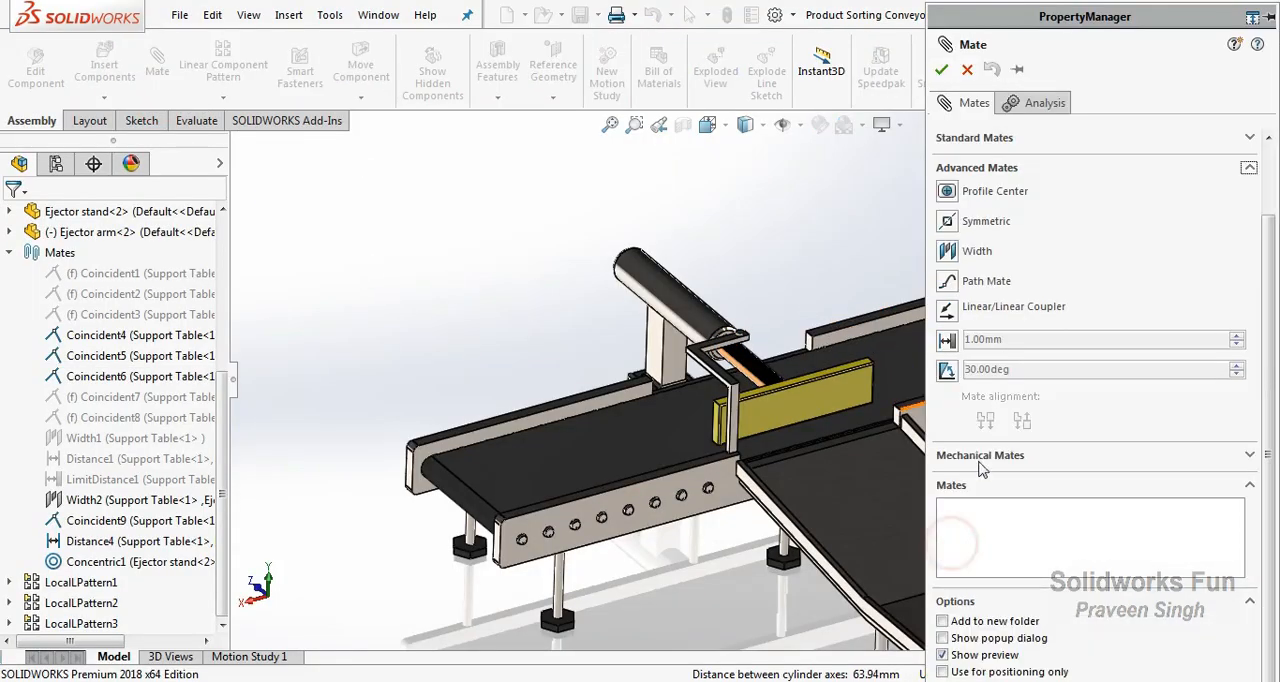
left_click(948, 341)
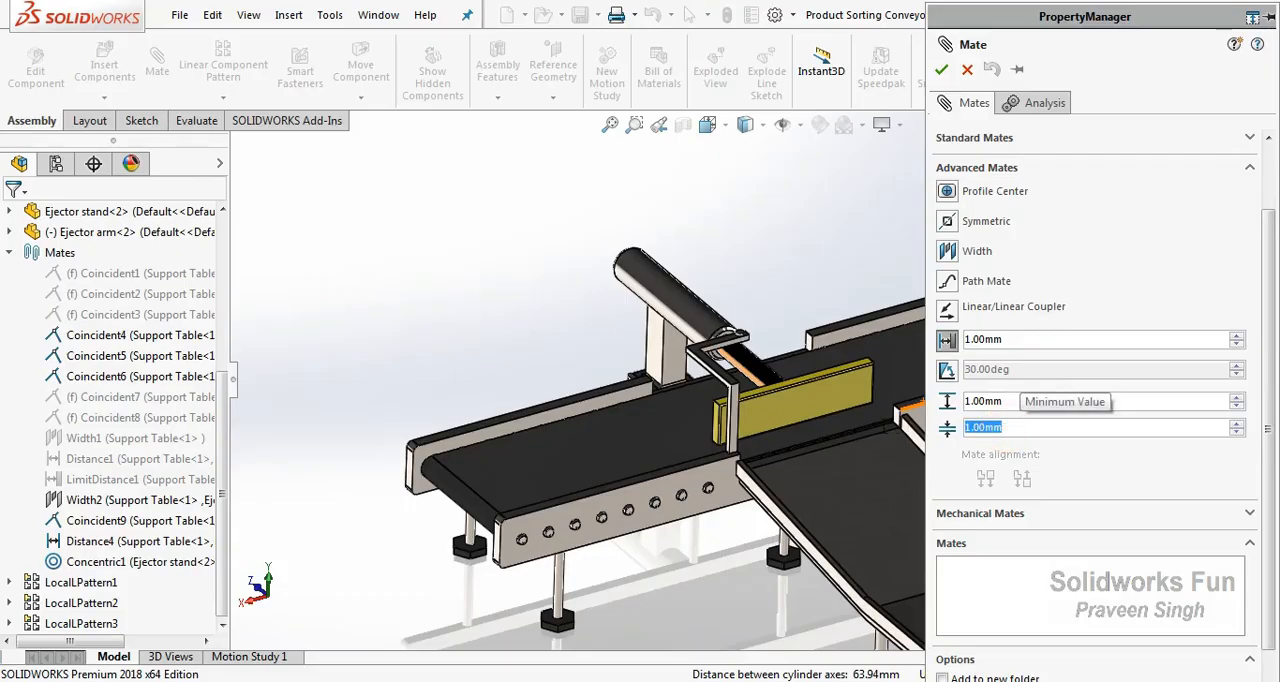
type("0")
left_click(1088, 401)
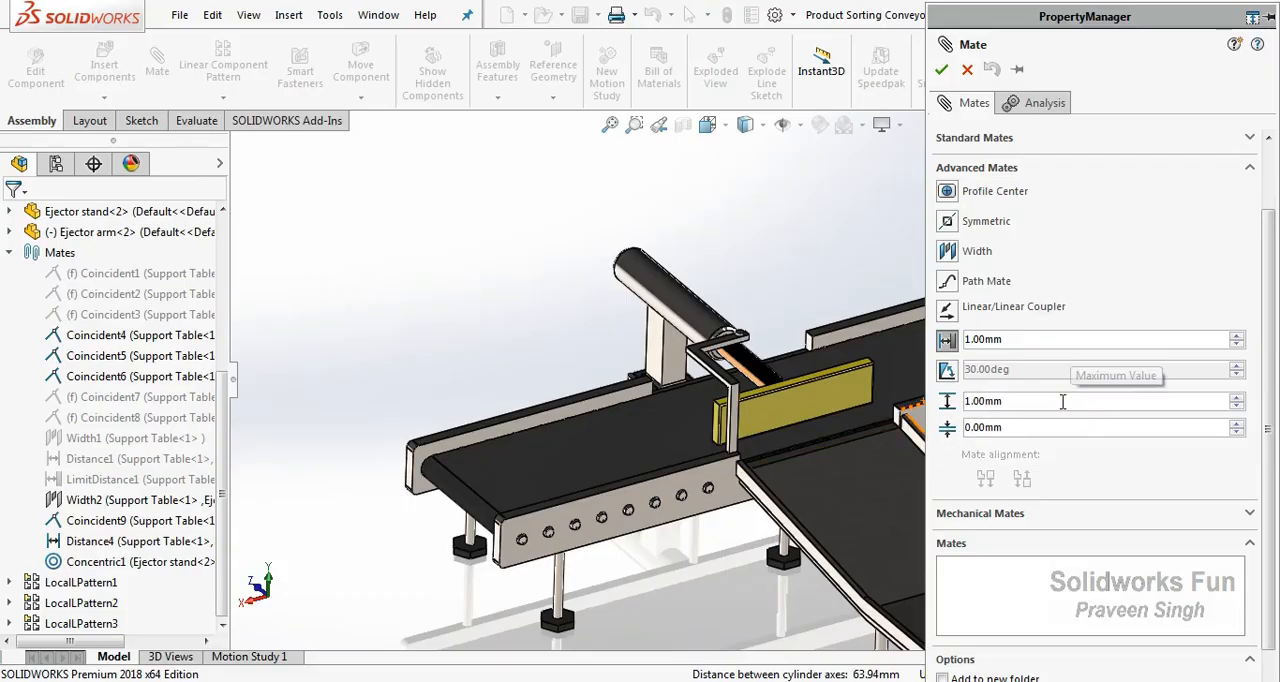
type("45")
key("Return")
type("45")
key("Return")
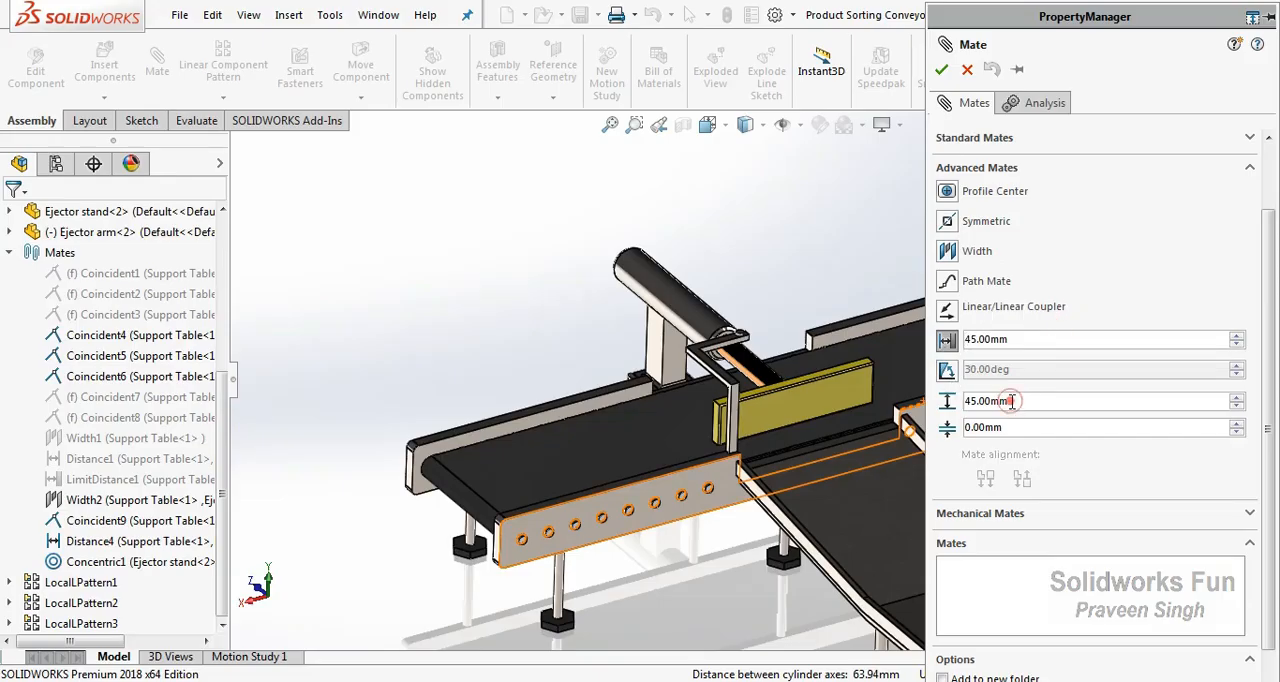
Apply the limit distance mate between the inner face of the ejector-side rail and the front face of the ejector arm's plate.
scroll(1271, 391, "up", 3)
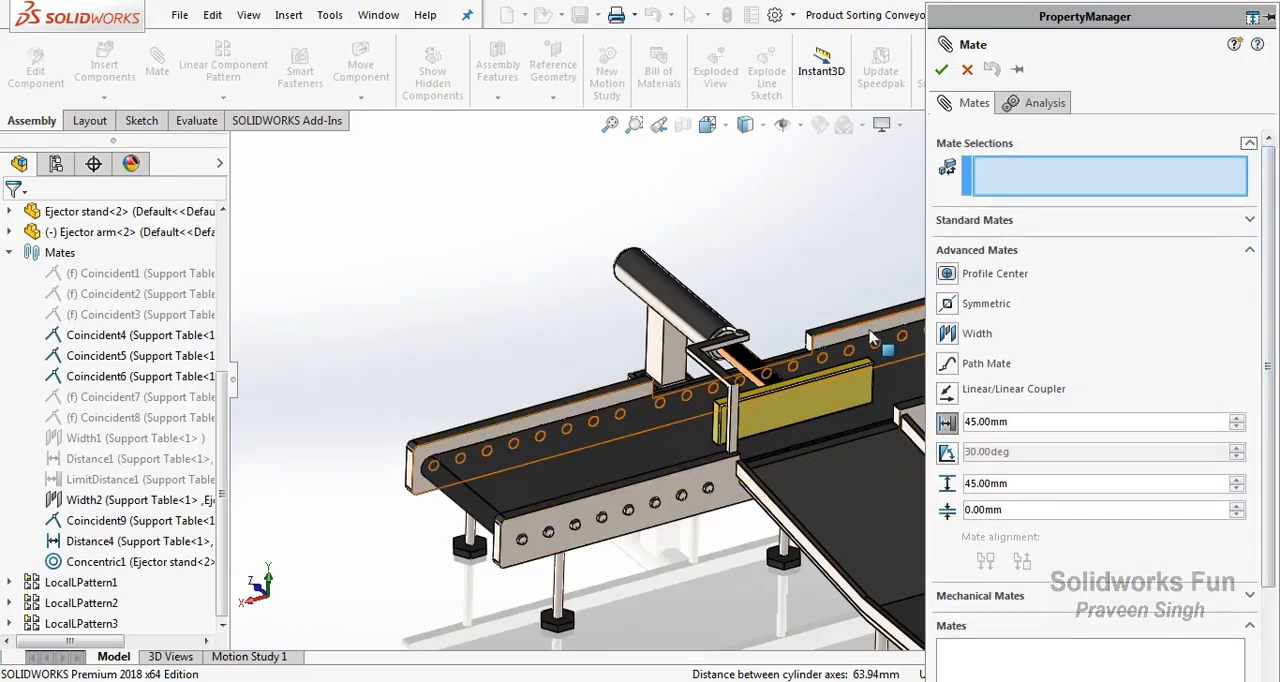
left_click(863, 361)
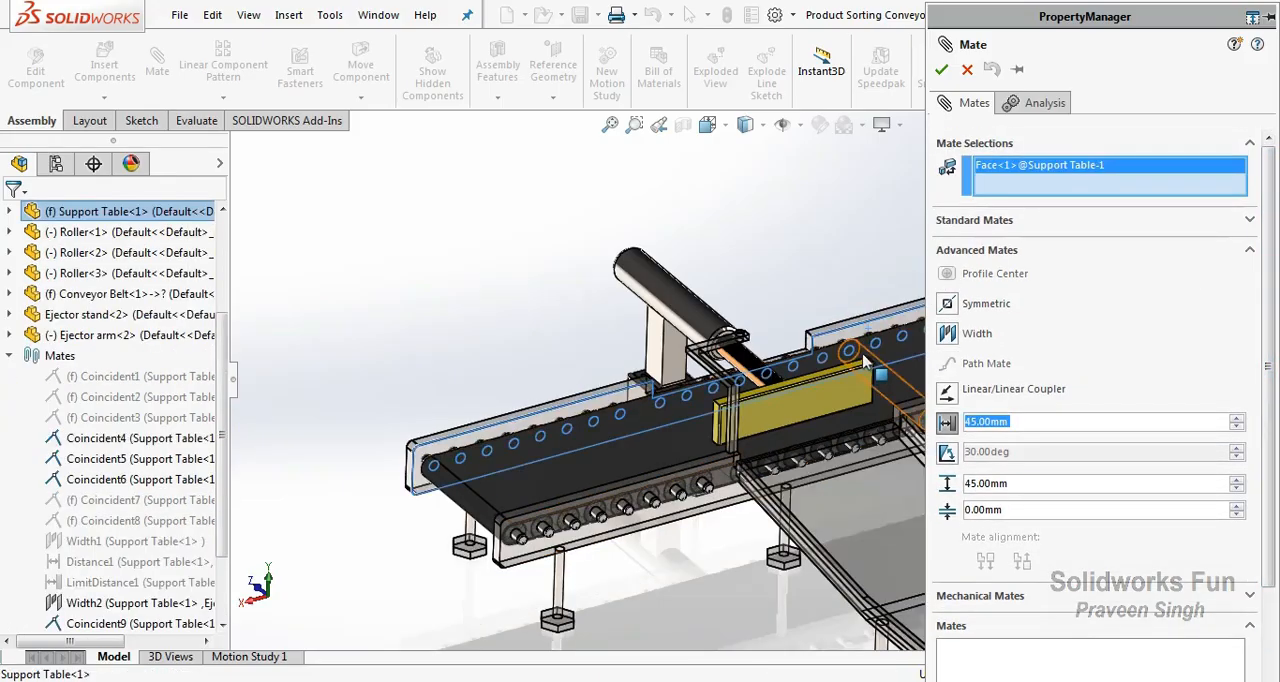
left_click(808, 410)
left_click(967, 451)
left_click(967, 451)
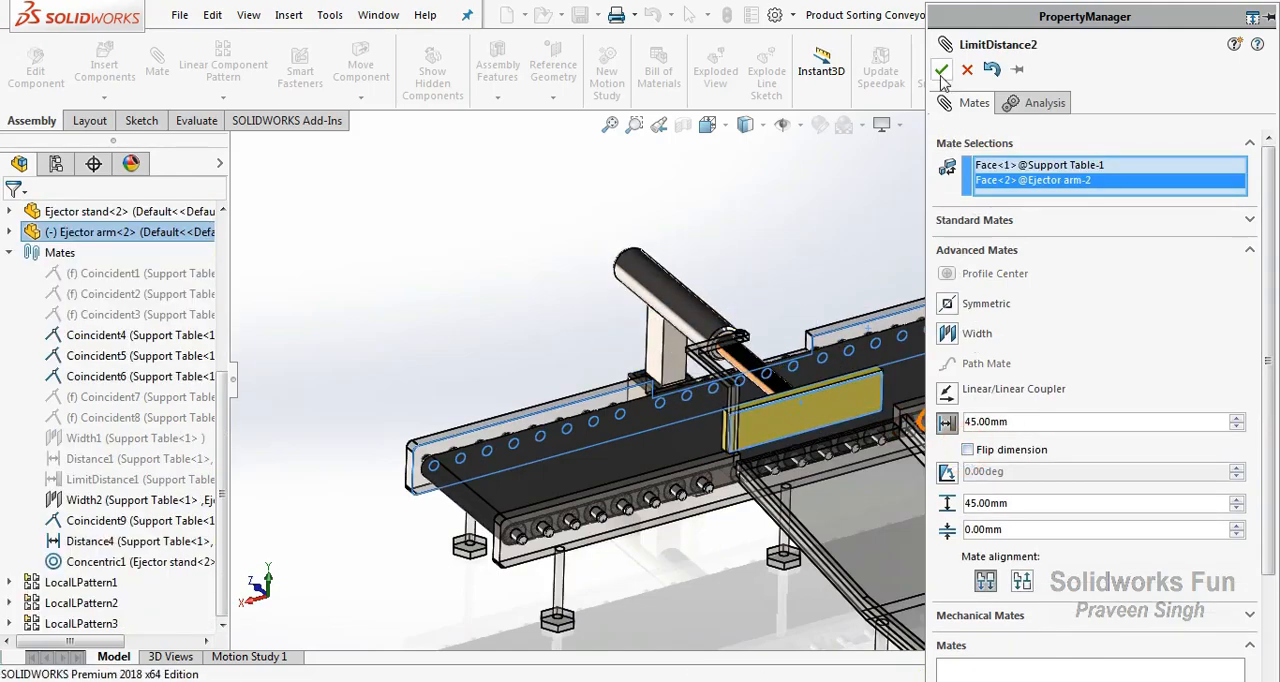
left_click(941, 69)
left_click(941, 69)
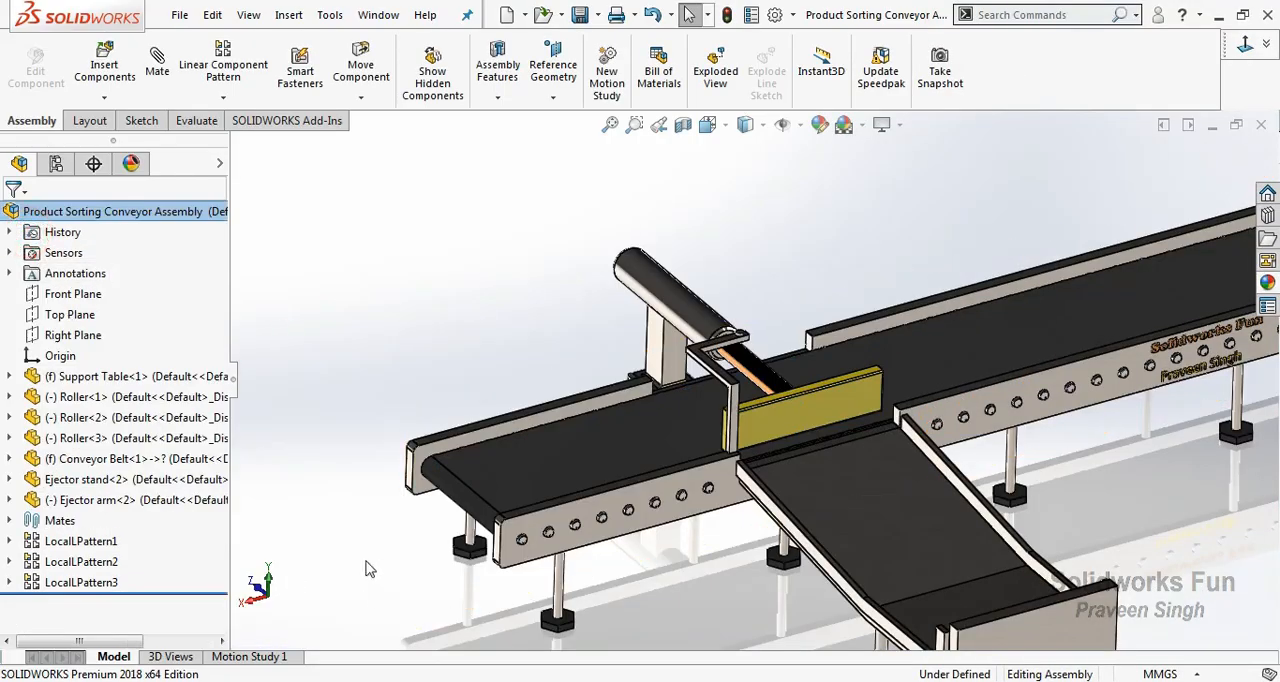
Slide the ejector arm back across the belt to the rail beside the ejector stand to test its travel.
left_click(269, 584)
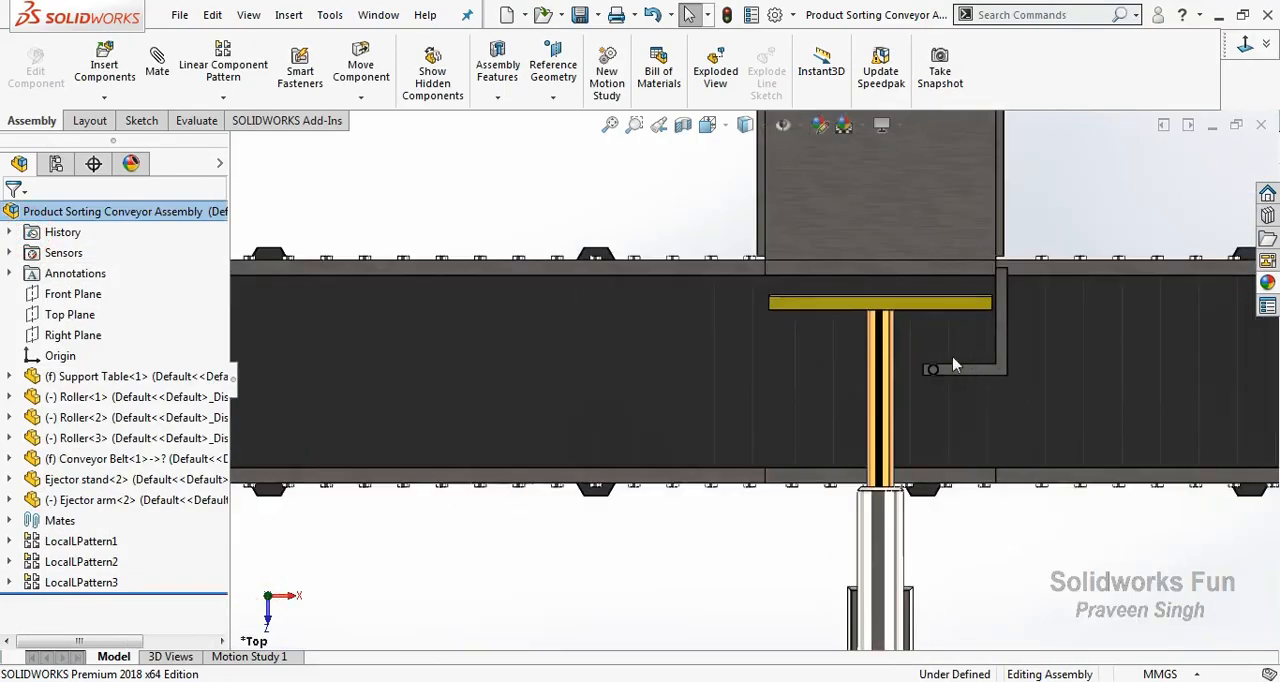
left_click_drag(921, 314, 890, 590)
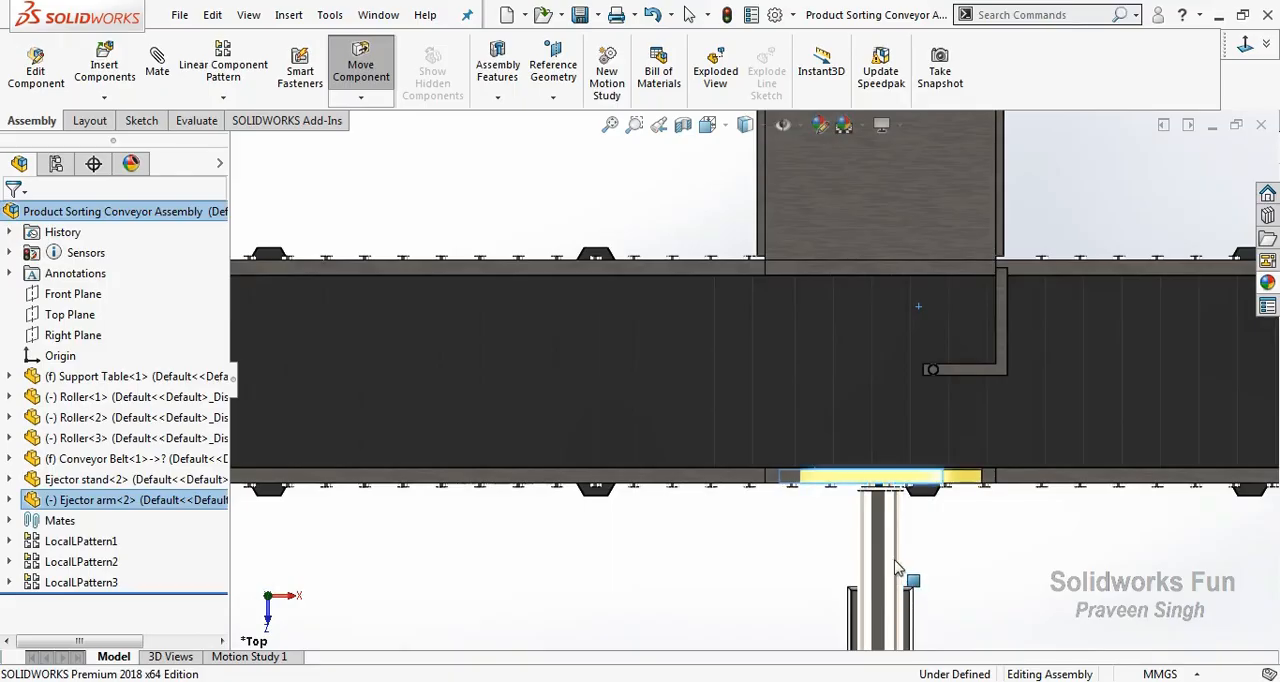
left_click(970, 567)
right_click(970, 567)
left_click(1029, 470)
left_click_drag(901, 511, 930, 378)
right_click(930, 378)
left_click(984, 496)
scroll(968, 505, "down", 1)
scroll(958, 508, "down", 1)
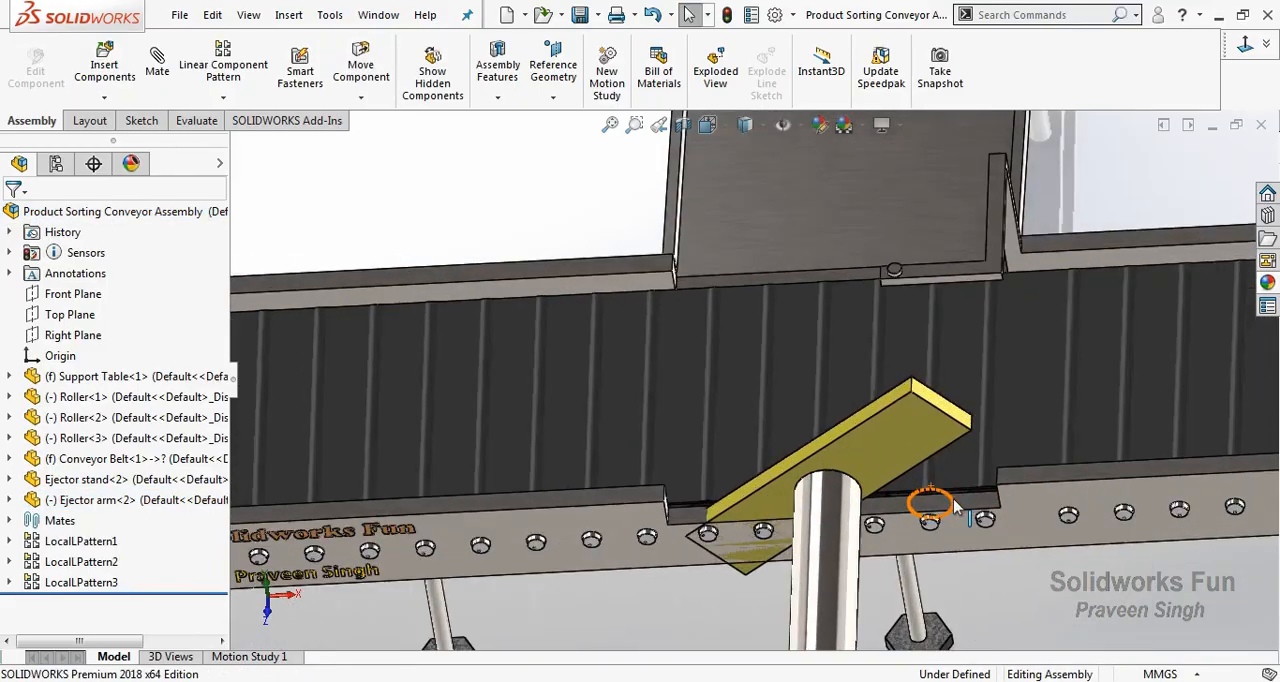
Mate the ejector plate's narrow upper face to the rail notch's top face, and slide the arm back to the rail.
left_click(975, 513)
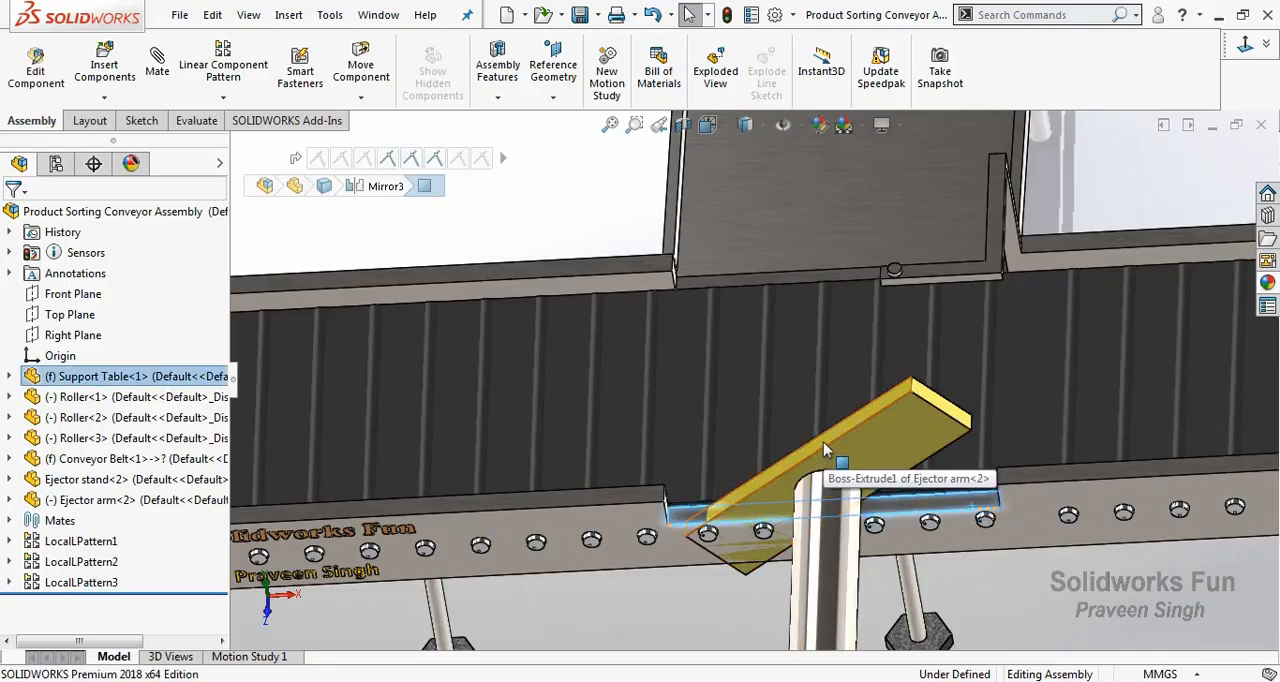
left_click(823, 442, "ctrl")
left_click(903, 427)
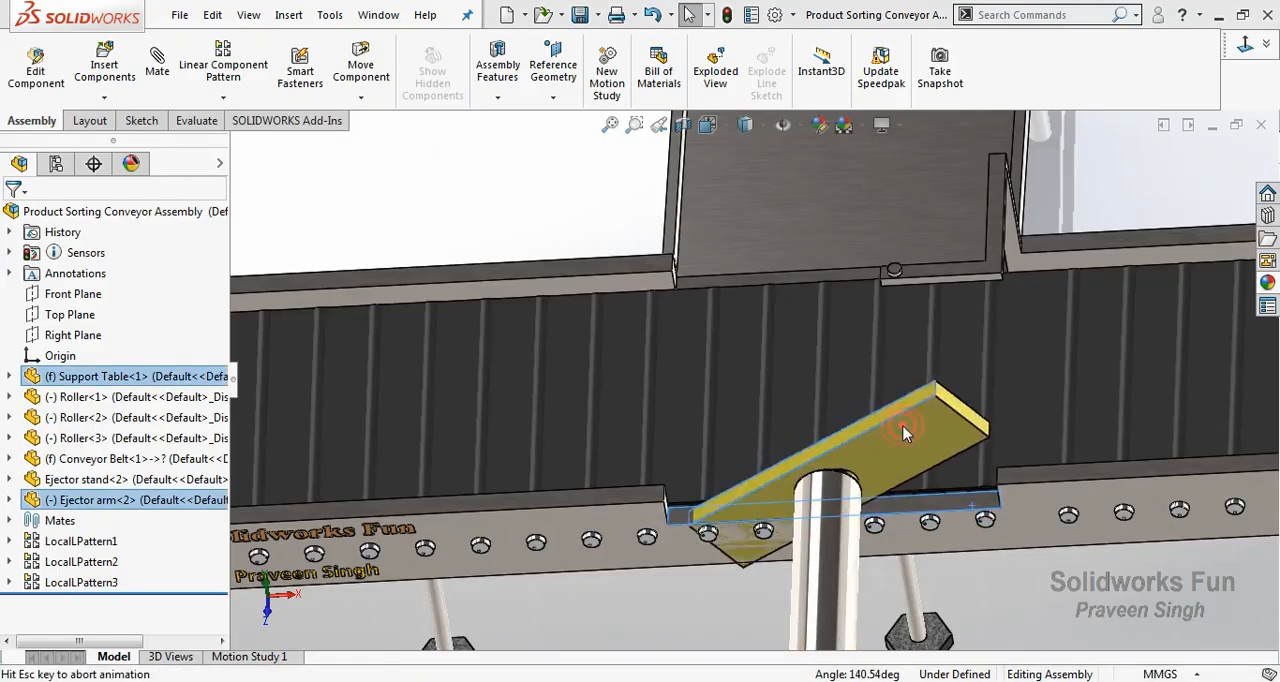
scroll(290, 582, "up", 2)
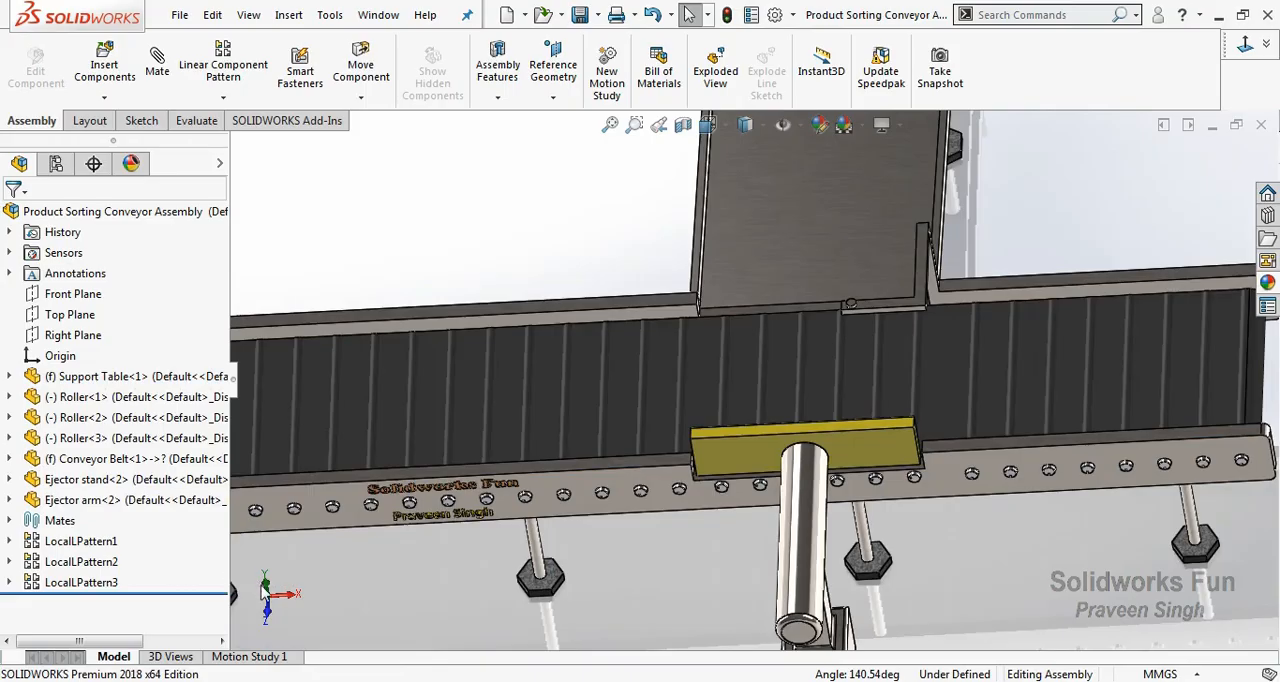
left_click(265, 585)
left_click_drag(752, 432, 766, 562)
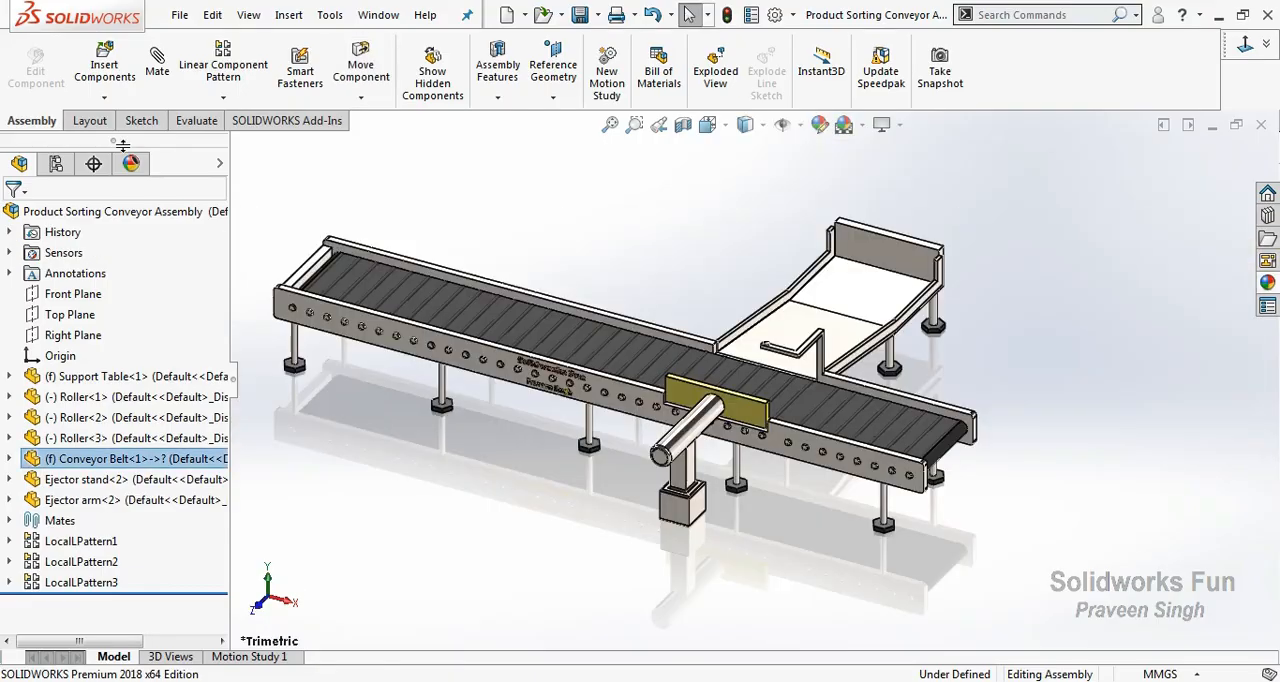
Insert the P 1 and P 2 box parts and place them above the starting end of the conveyor.
left_click(104, 98)
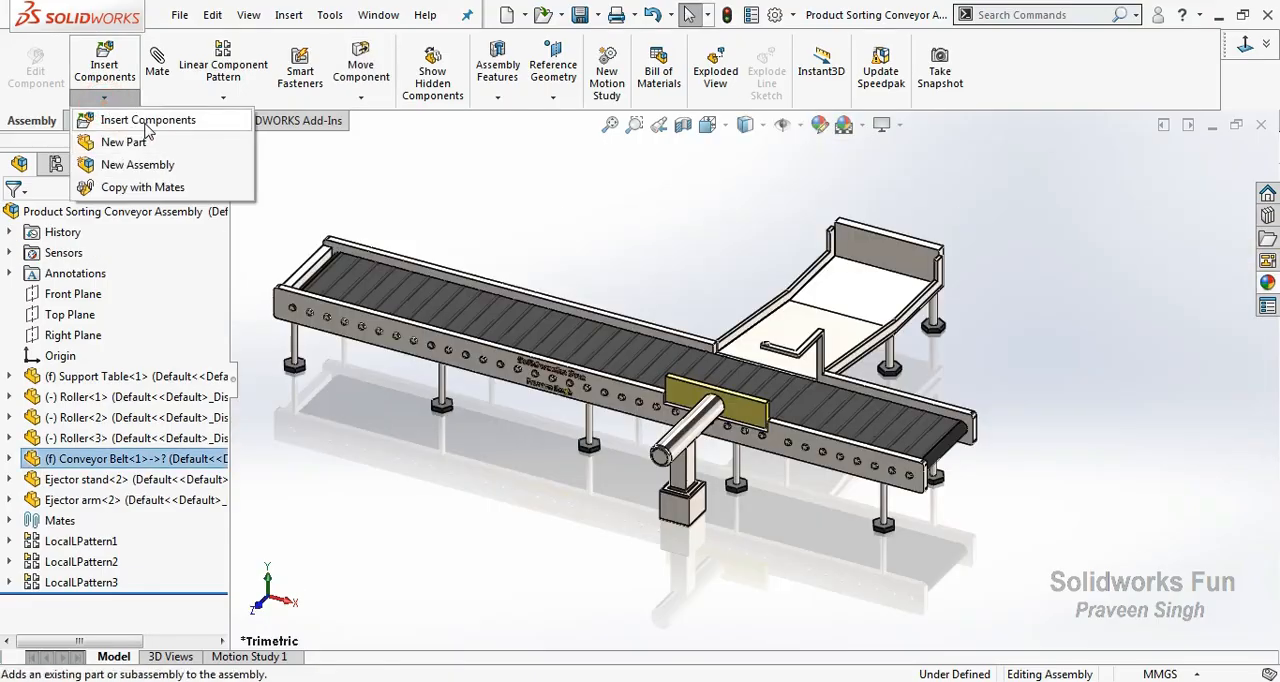
left_click(148, 120)
left_click(920, 180)
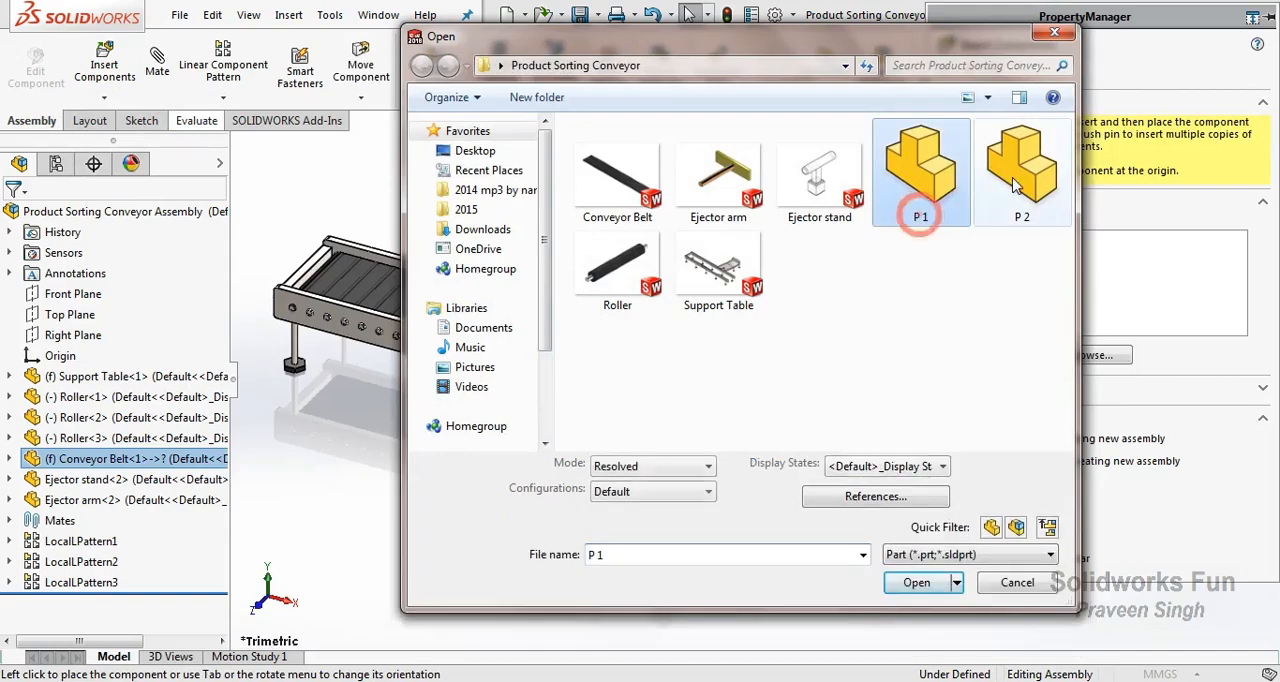
double_click(1017, 180)
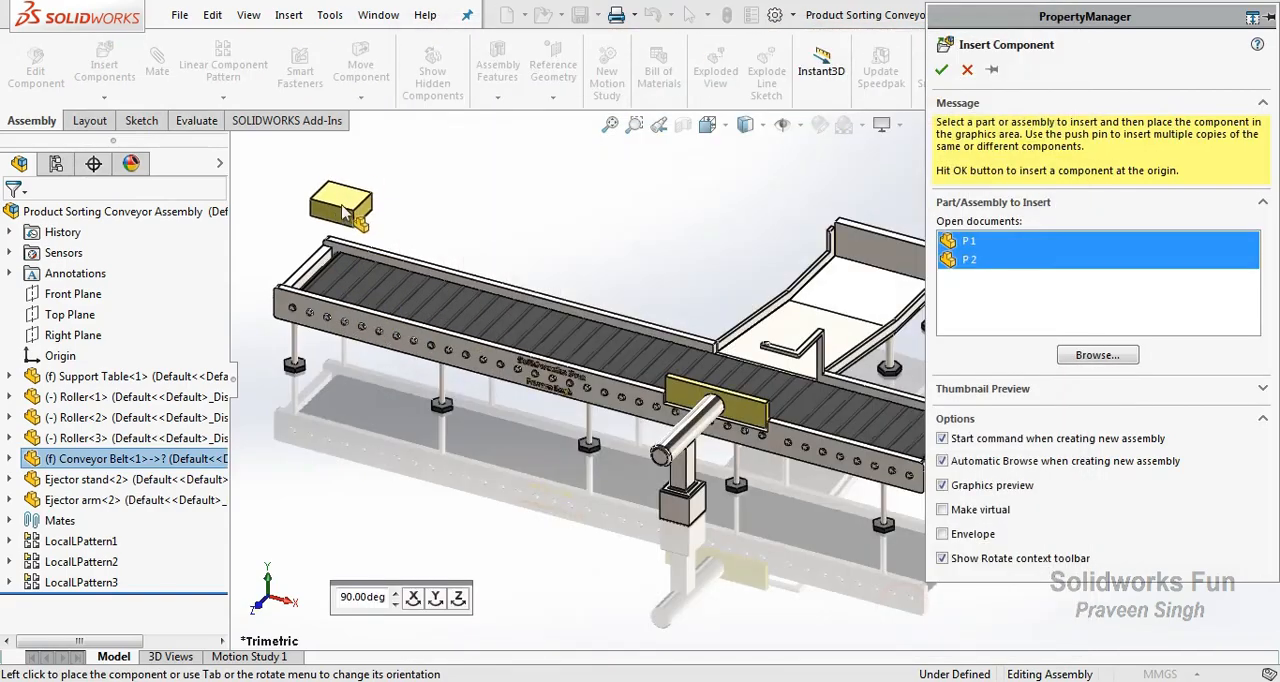
left_click(256, 247)
left_click(429, 236)
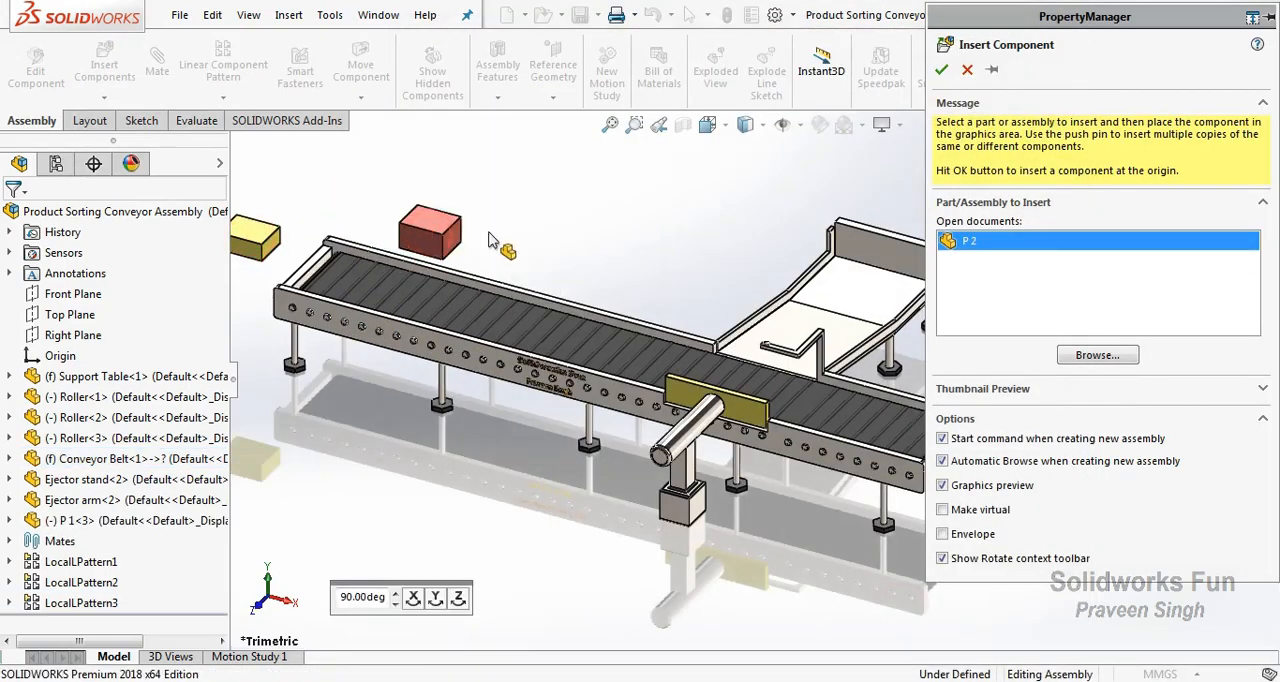
Add a second copy of the P 1 box so the P 1 boxes sit on either side of P 2.
left_click(256, 240)
mouse_move(256, 240)
left_mouse_down()
mouse_move(622, 296)
mouse_move(368, 213)
mouse_move(279, 234)
left_mouse_up()
left_click(279, 239)
left_click_drag(619, 264, 316, 212, "ctrl")
key("f")
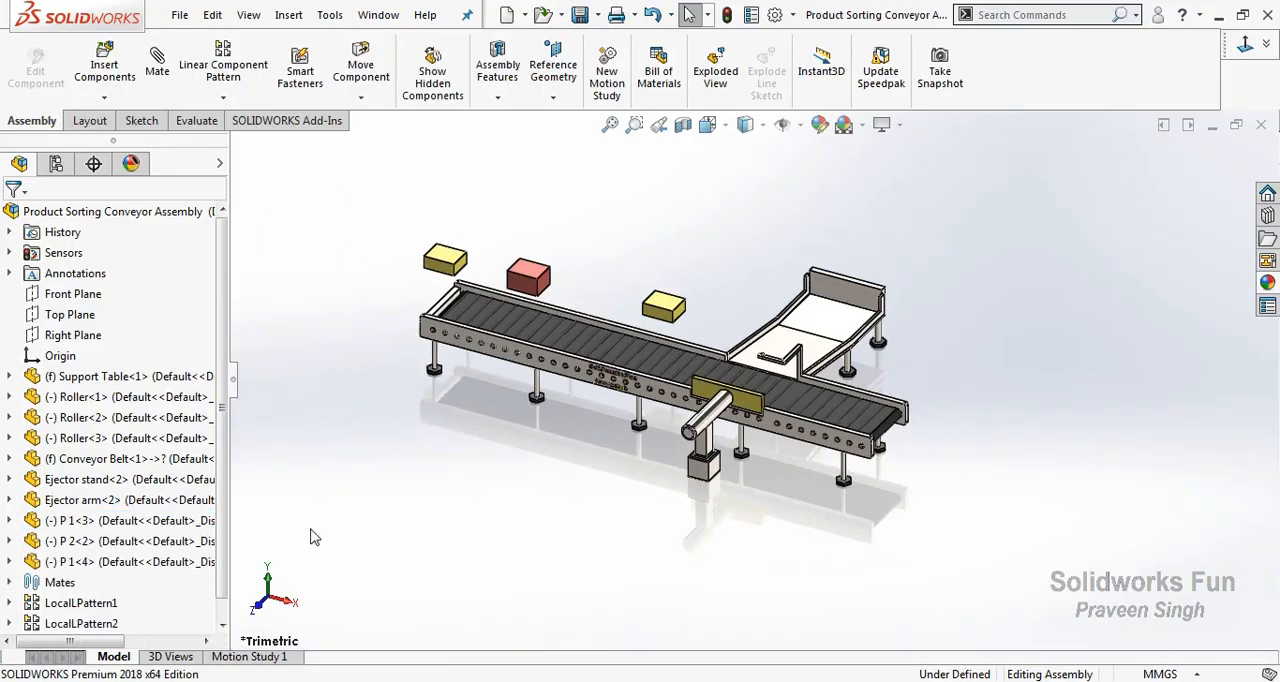
Line up the three boxes along the belt's centre in the top view, spacing them from the starting end onwards.
left_click(272, 582)
left_click_drag(415, 325, 405, 418)
left_click(433, 471)
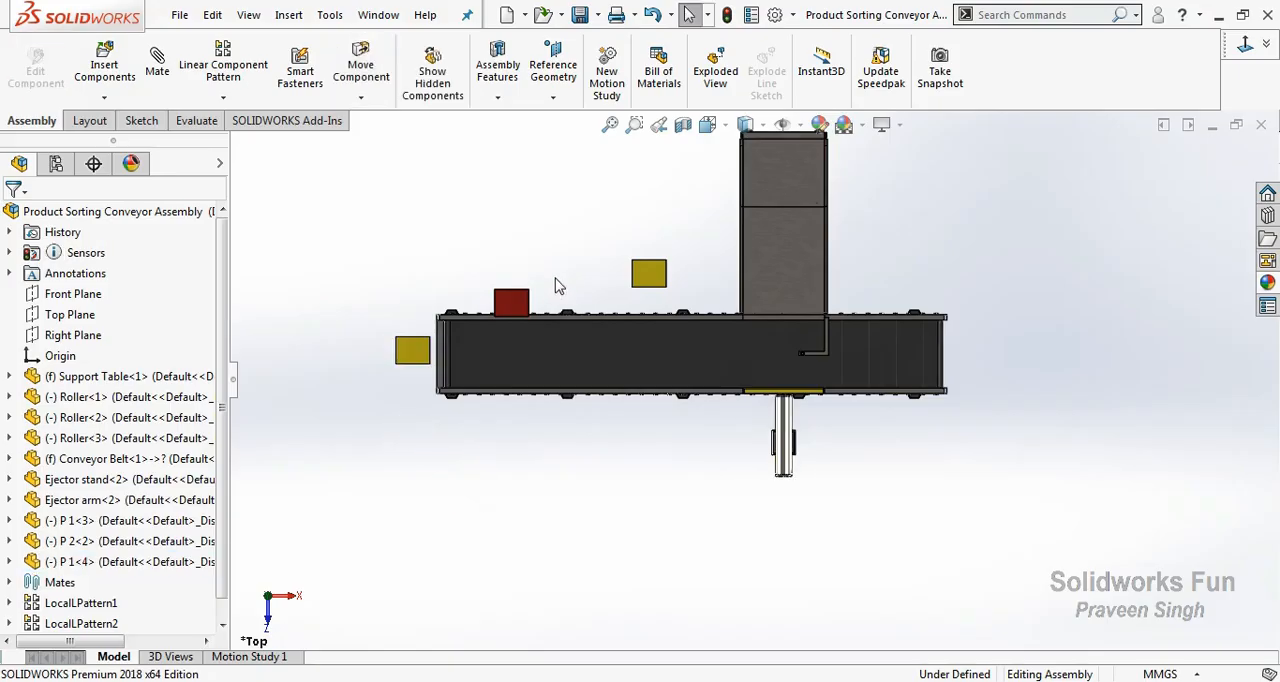
scroll(540, 325, "down", 2)
left_click_drag(552, 353, 579, 395)
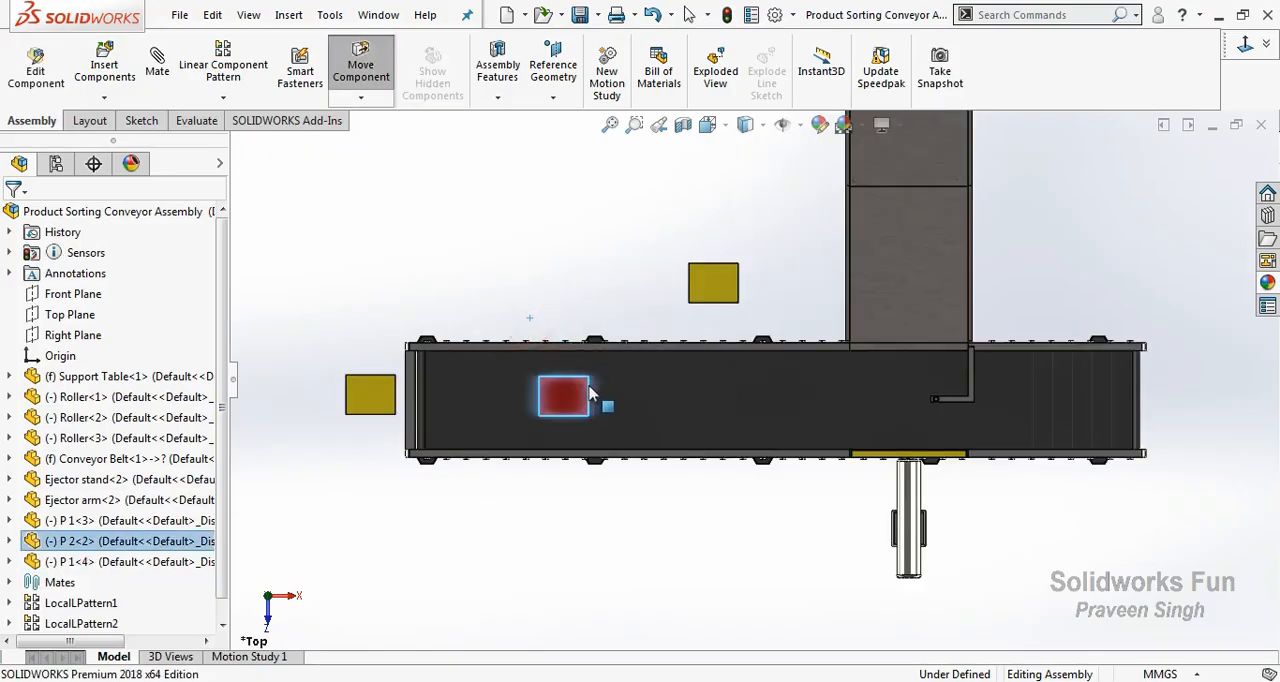
left_click_drag(731, 297, 752, 418)
left_click(670, 497)
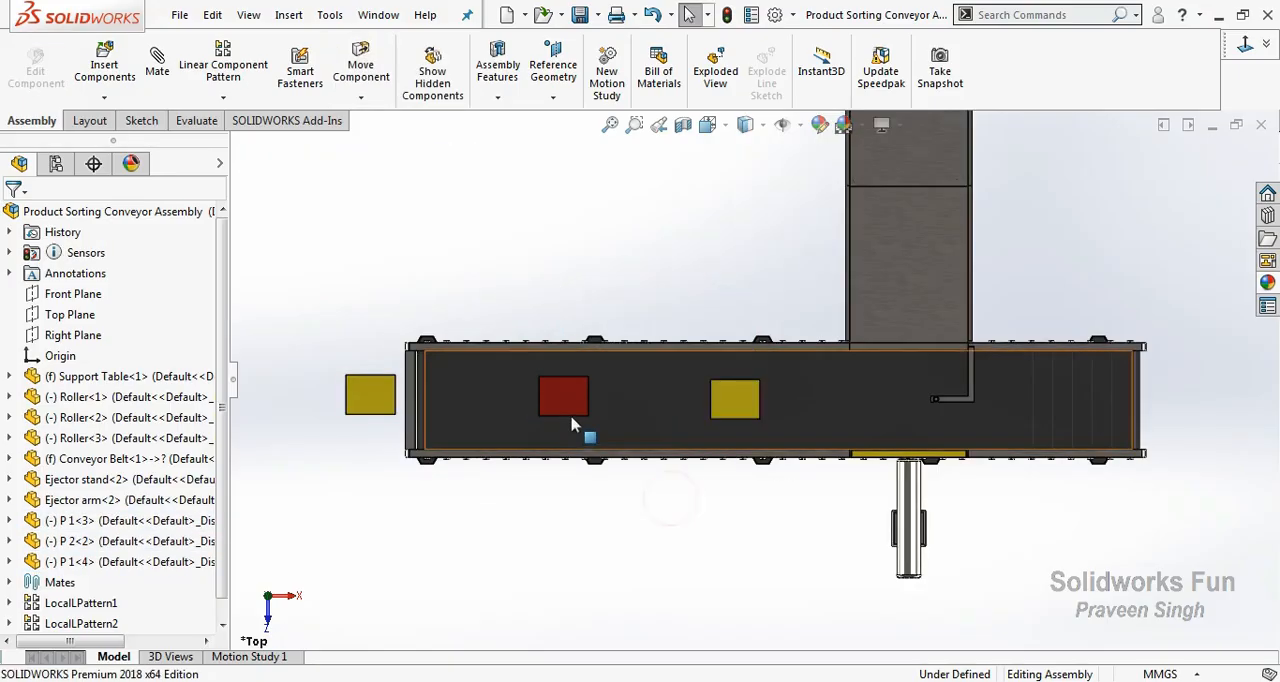
Lower both P 1 boxes and the P 2 box to just above the belt in the right view, aligning them between the rails.
scroll(572, 425, "down", 3)
scroll(540, 420, "up", 2)
left_click(288, 597)
scroll(500, 400, "up", 3)
scroll(641, 285, "down", 7)
left_click_drag(641, 285, 652, 385)
left_click(571, 517)
scroll(648, 392, "down", 4)
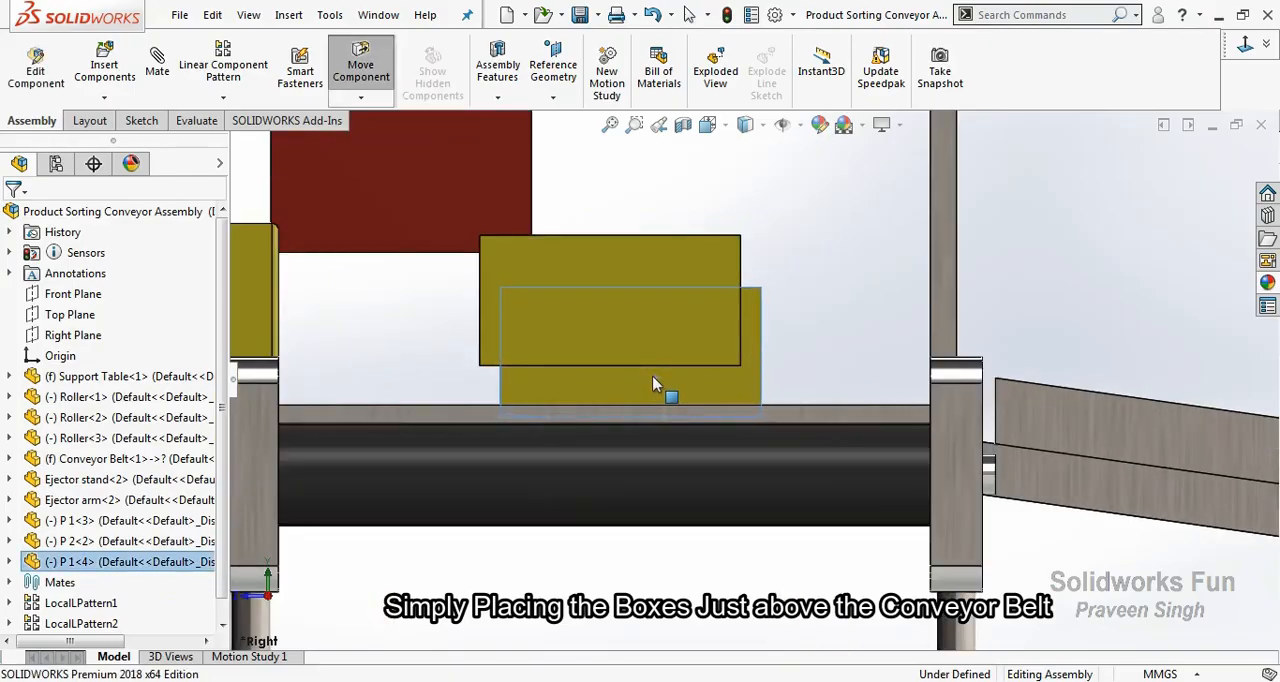
left_click_drag(624, 289, 645, 344)
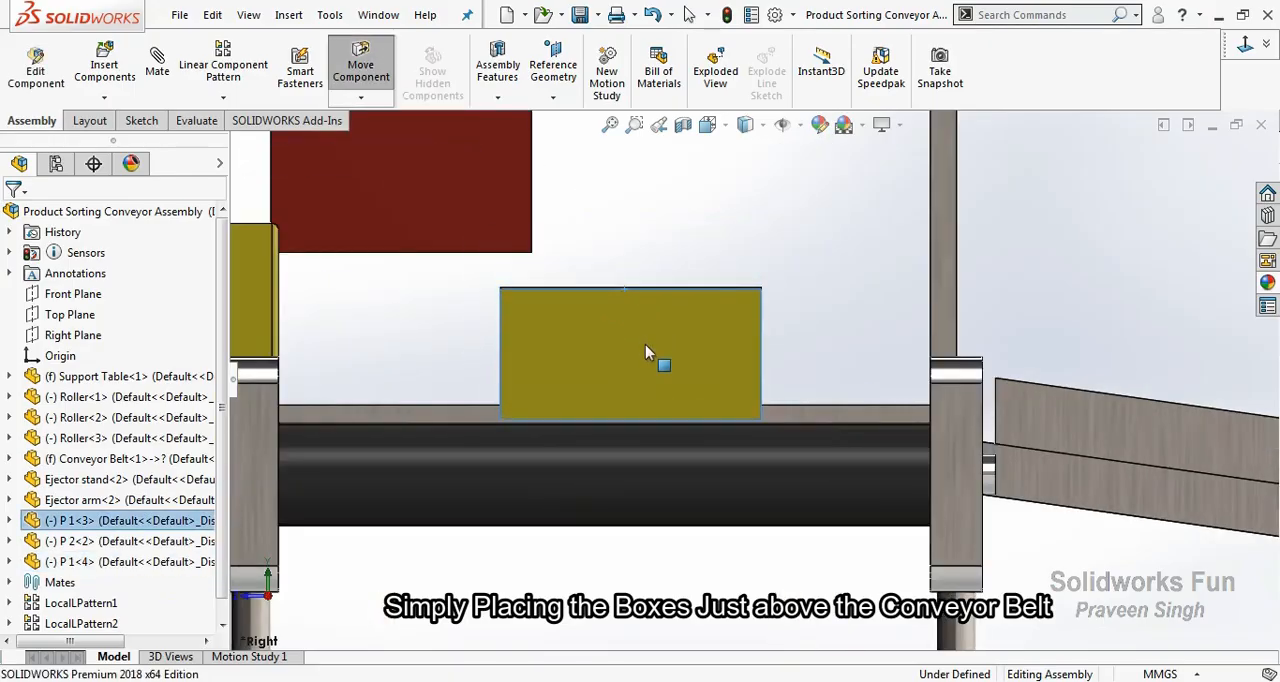
left_click_drag(500, 229, 702, 380)
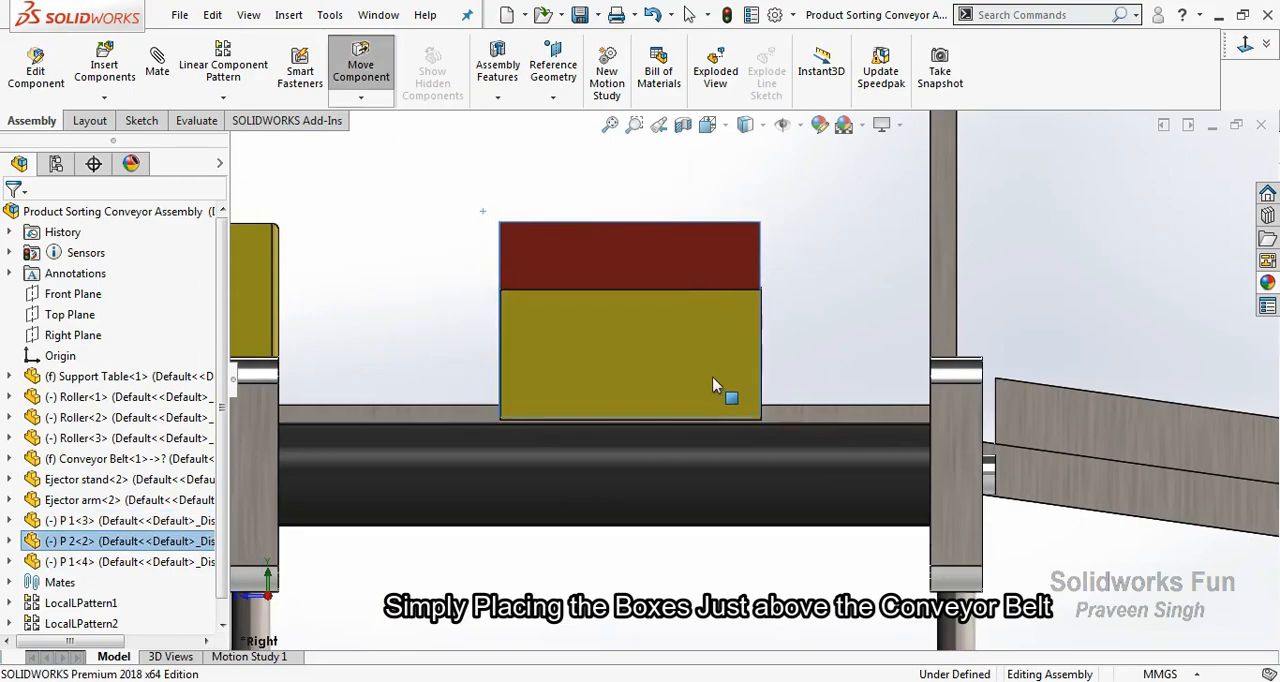
scroll(712, 388, "up", 3)
key("Escape")
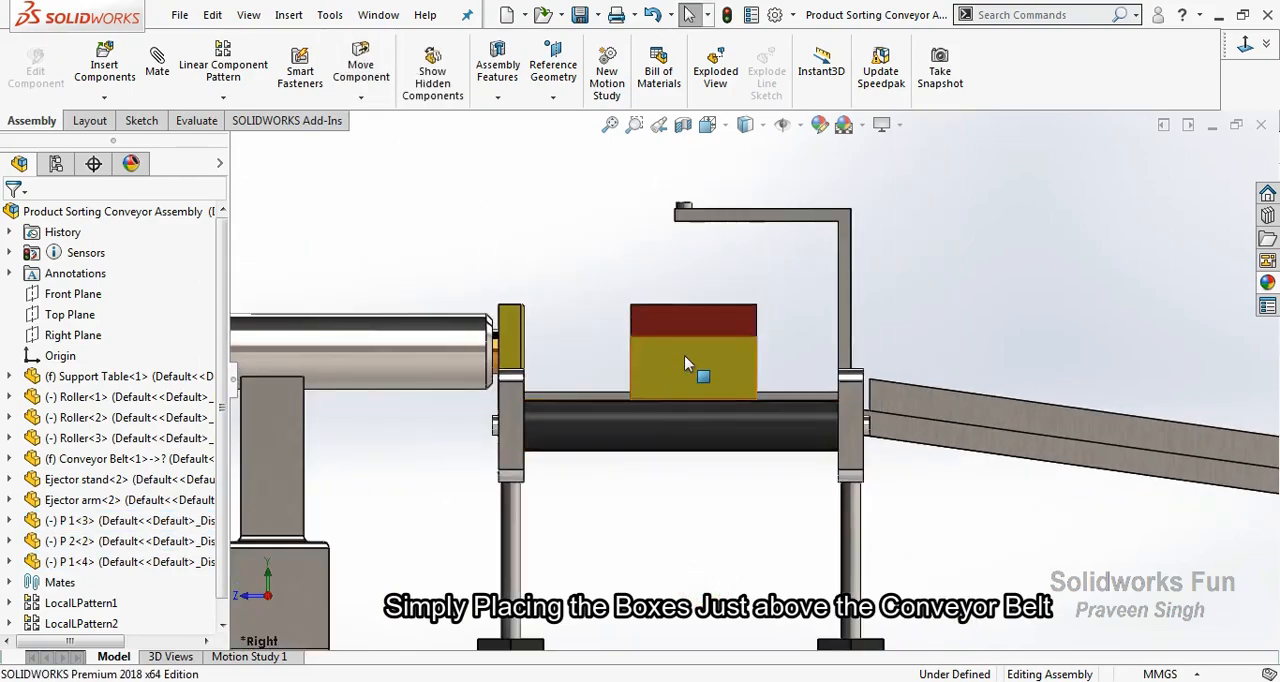
Show hidden lines in the front view and position the rearmost P 1 box just above the belt's starting end.
key("ctrl+5")
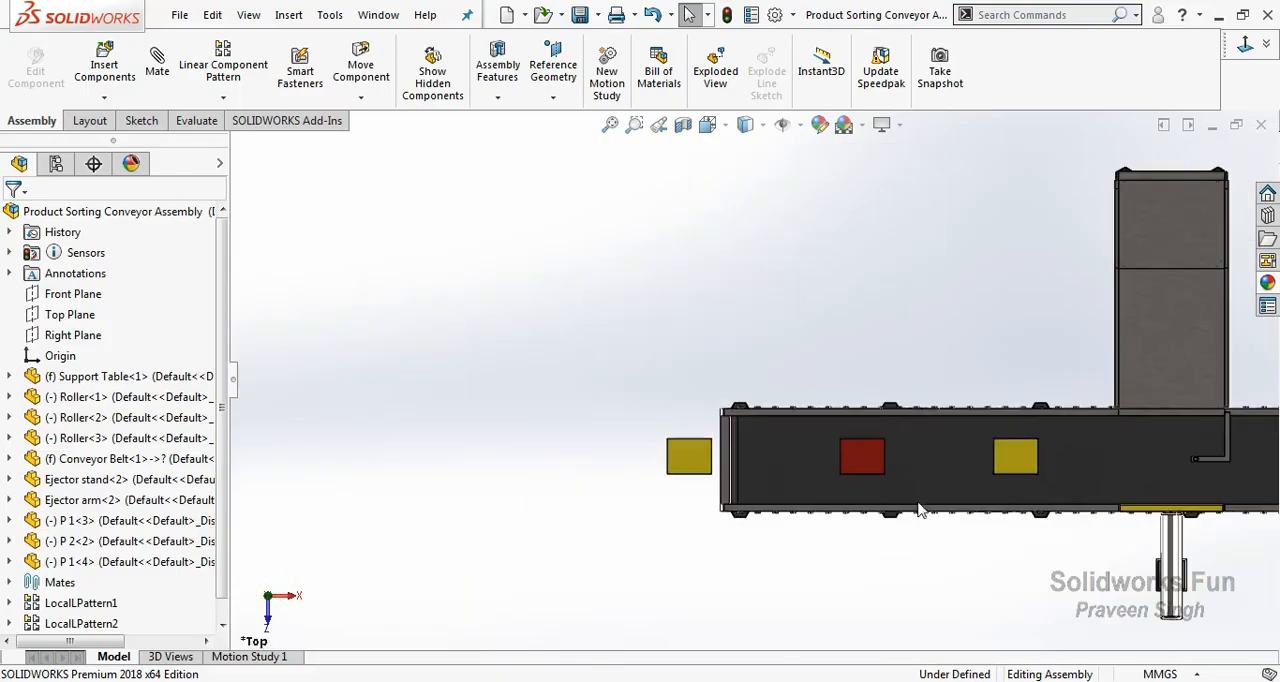
key("ctrl+1")
left_click(762, 130)
left_click(747, 229)
scroll(396, 332, "down", 5)
left_click_drag(354, 334, 772, 336)
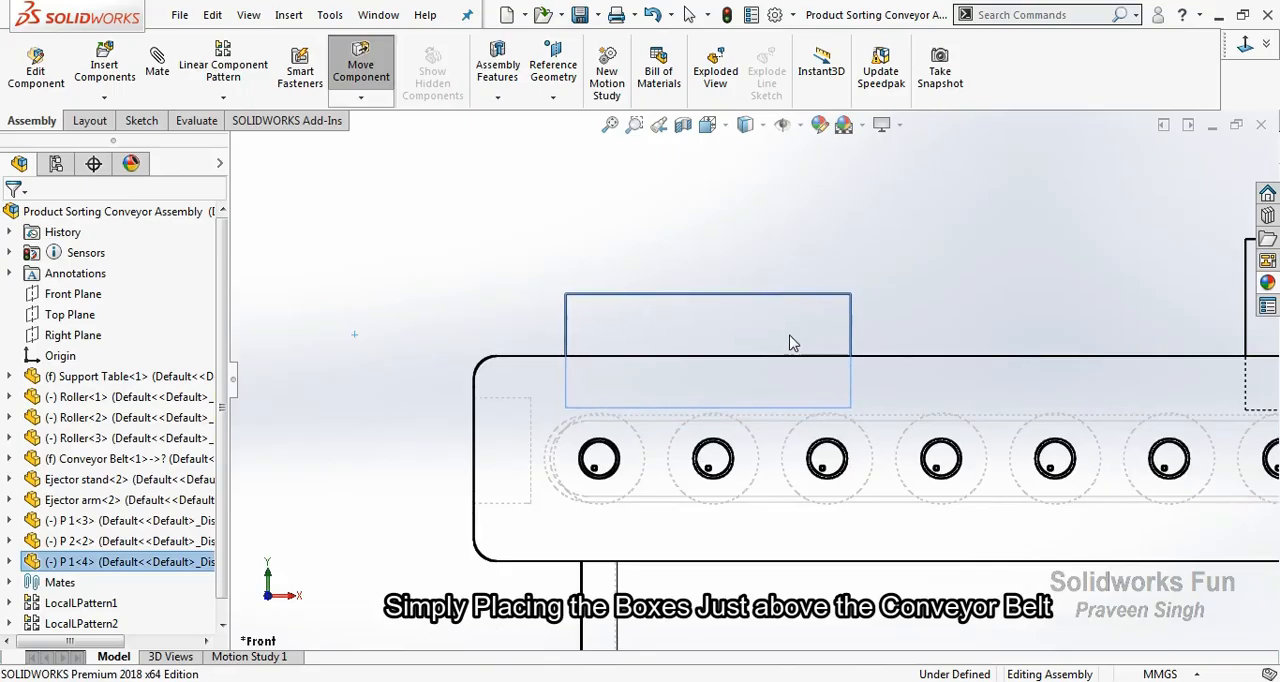
left_click(877, 329)
scroll(775, 337, "down", 3)
left_click_drag(675, 291, 676, 297)
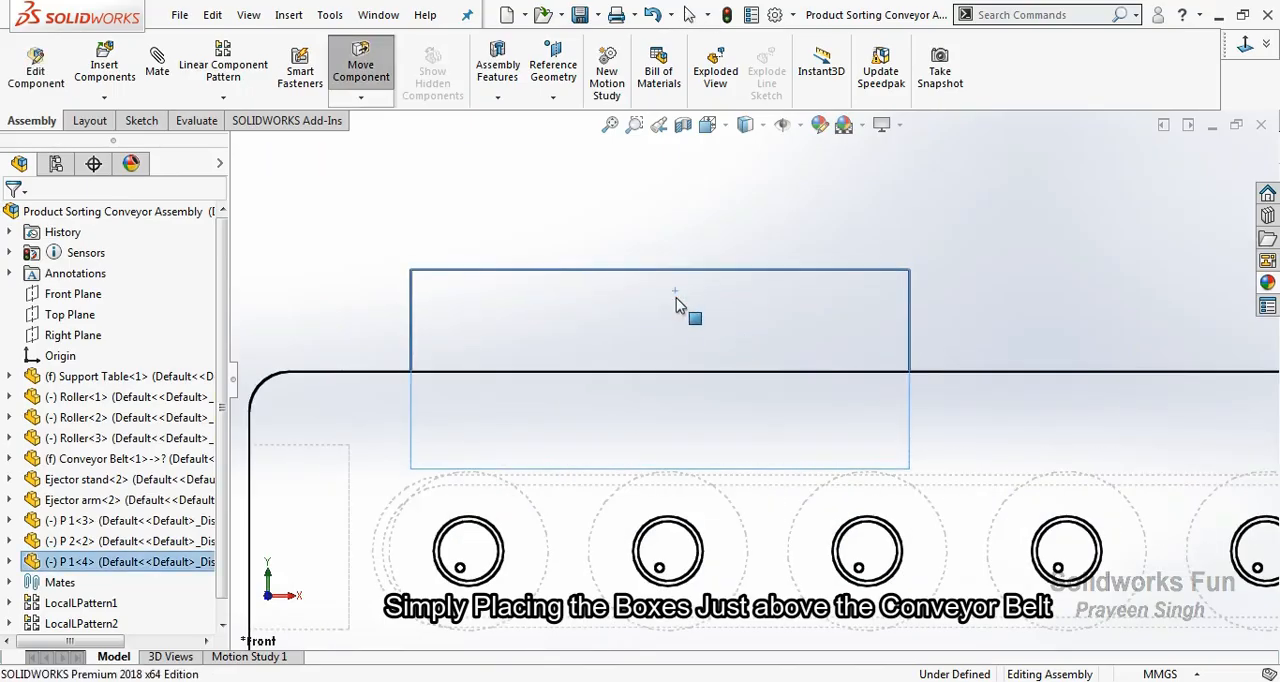
left_click(963, 279)
Fine-tune the box placement just above the belt and shift the P 2 box farther along the conveyor.
scroll(988, 309, "up", 7)
scroll(1010, 314, "down", 5)
scroll(905, 414, "up", 5)
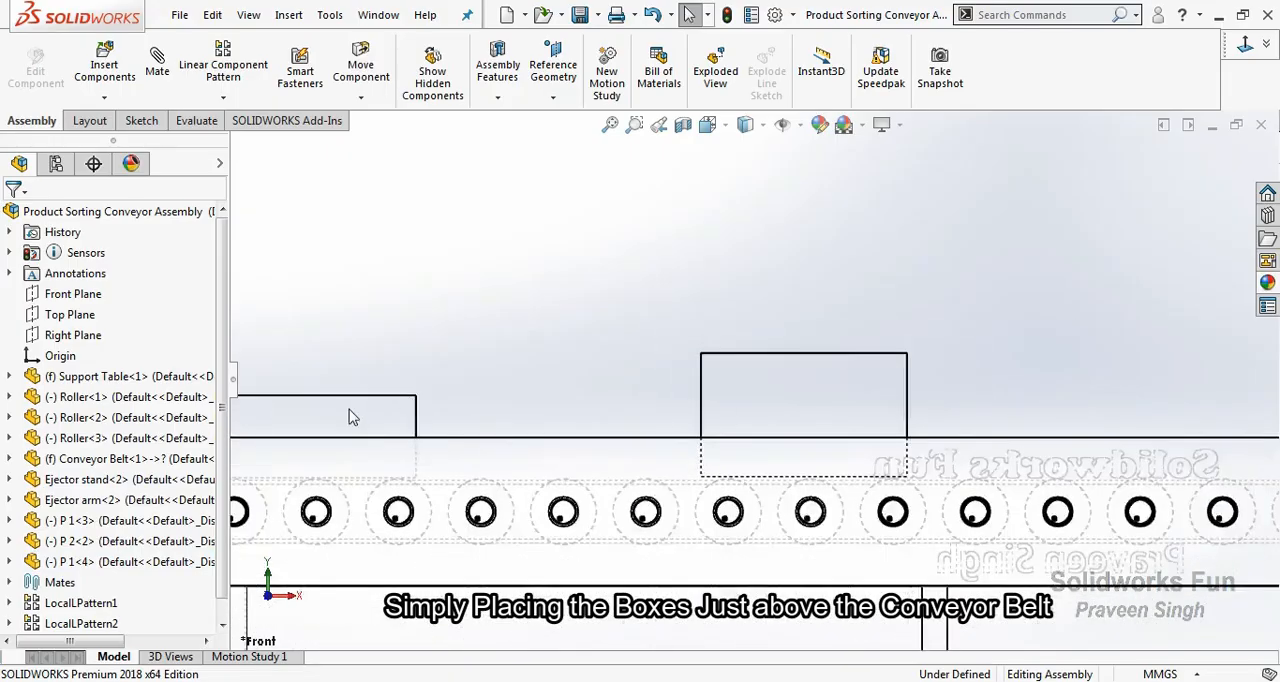
scroll(362, 412, "down", 6)
left_click_drag(547, 366, 557, 369)
left_click(843, 347)
scroll(917, 374, "up", 5)
scroll(837, 400, "down", 2)
scroll(562, 478, "up", 1)
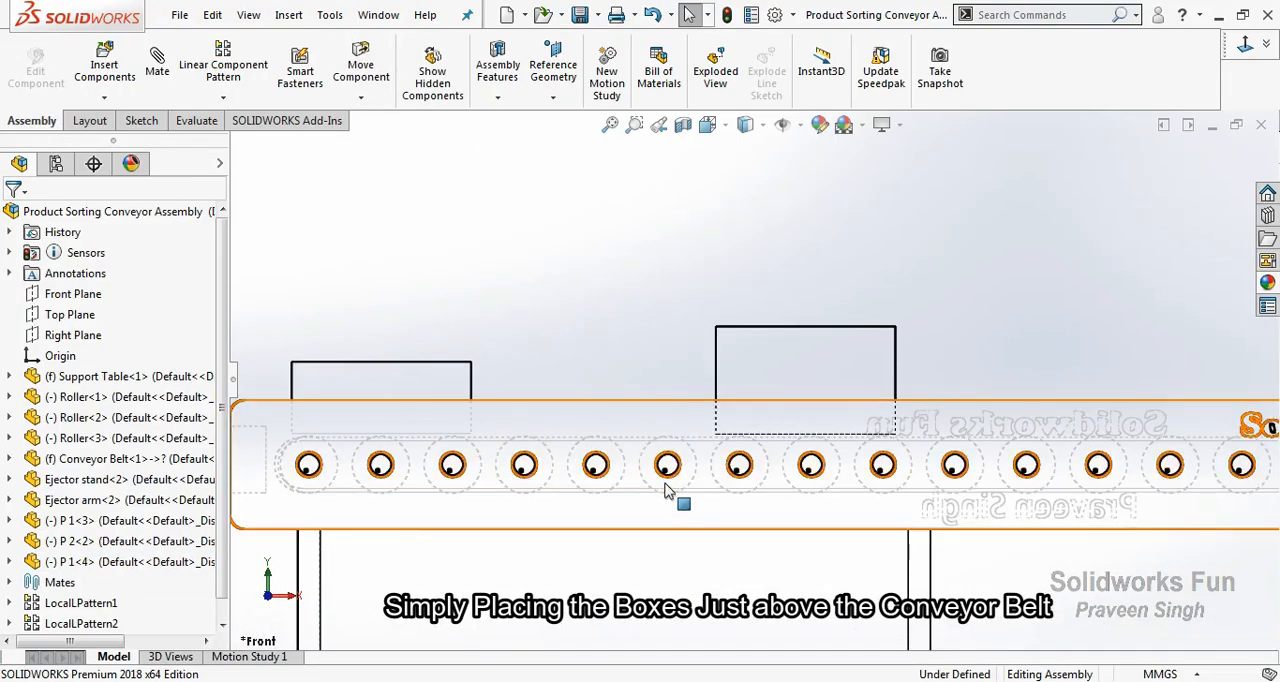
left_click_drag(823, 362, 957, 362)
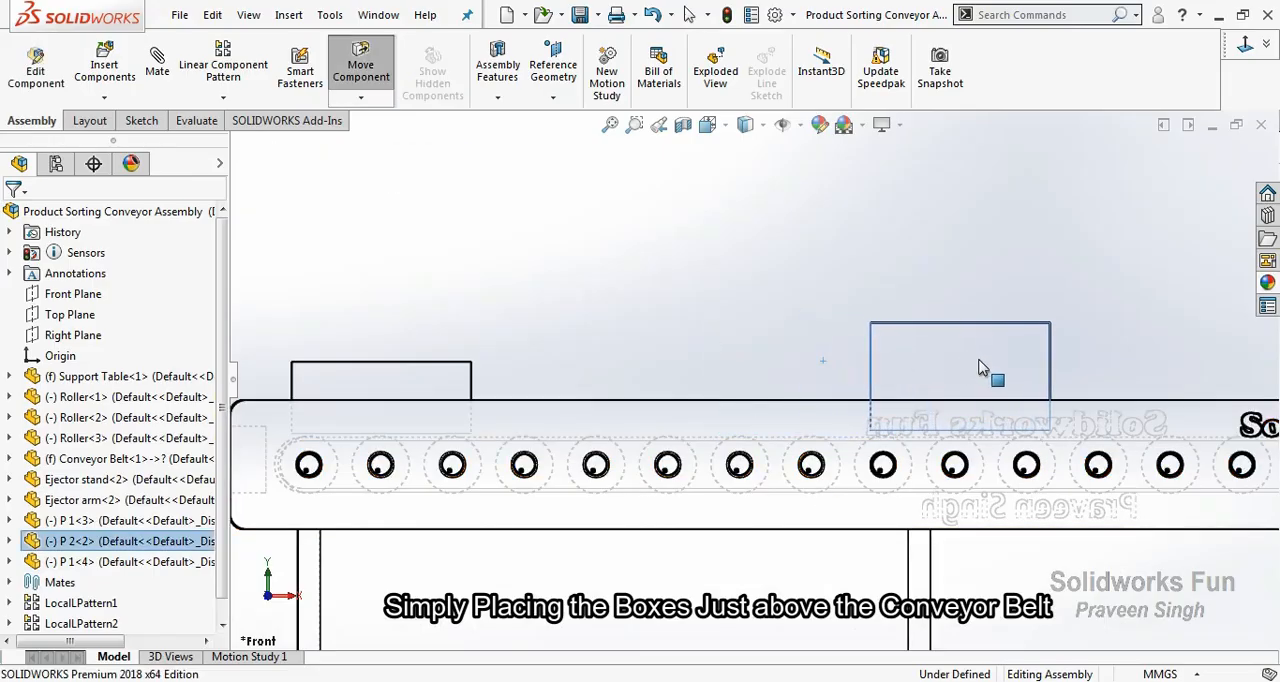
left_click(717, 331)
scroll(1008, 402, "up", 5)
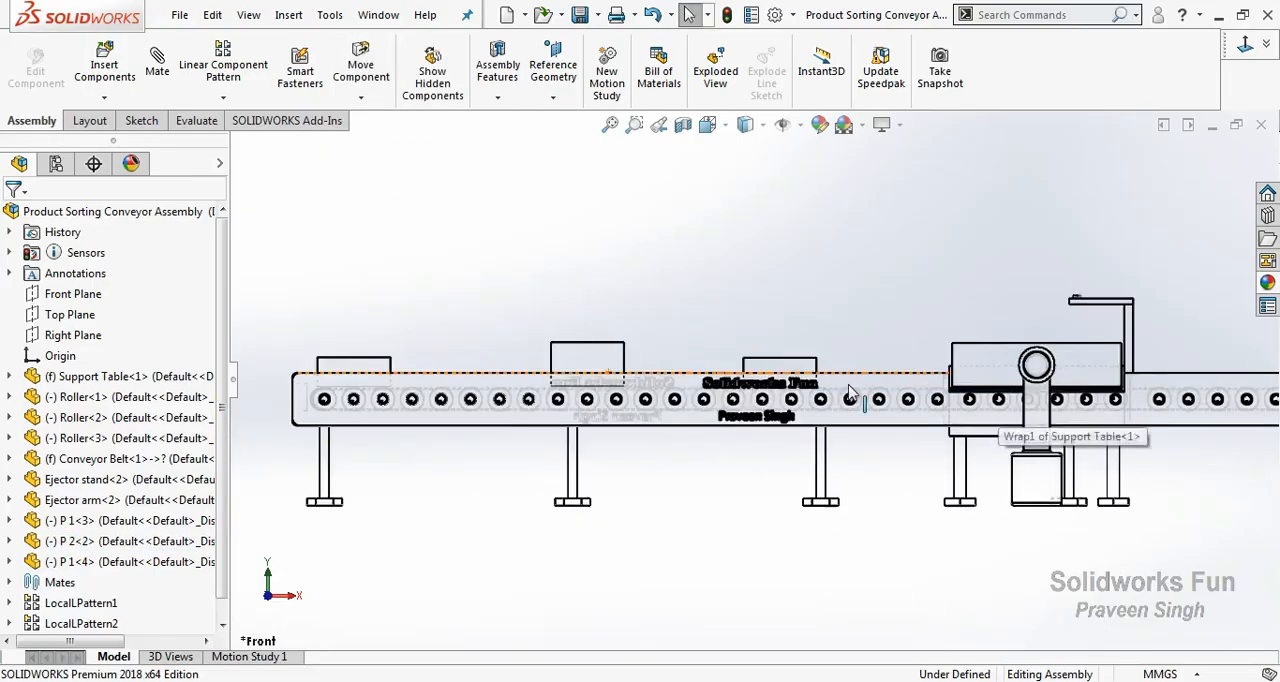
Shift the leading P 1 box farther along the belt towards the ejector so the three boxes are evenly spaced.
scroll(854, 392, "down", 3)
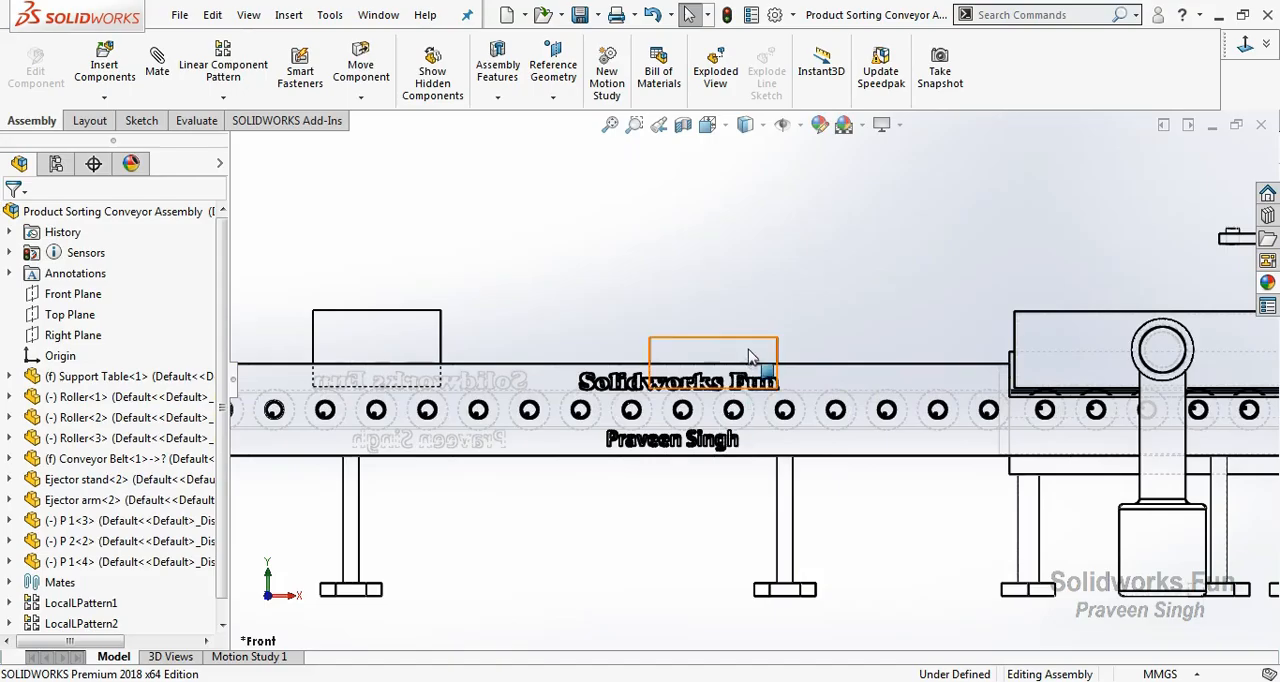
left_click_drag(750, 358, 826, 333)
left_click(873, 471)
scroll(873, 471, "up", 2)
scroll(706, 446, "down", 2)
scroll(708, 446, "up", 5)
right_click(801, 277)
left_click(820, 361)
left_click_drag(814, 362, 792, 530)
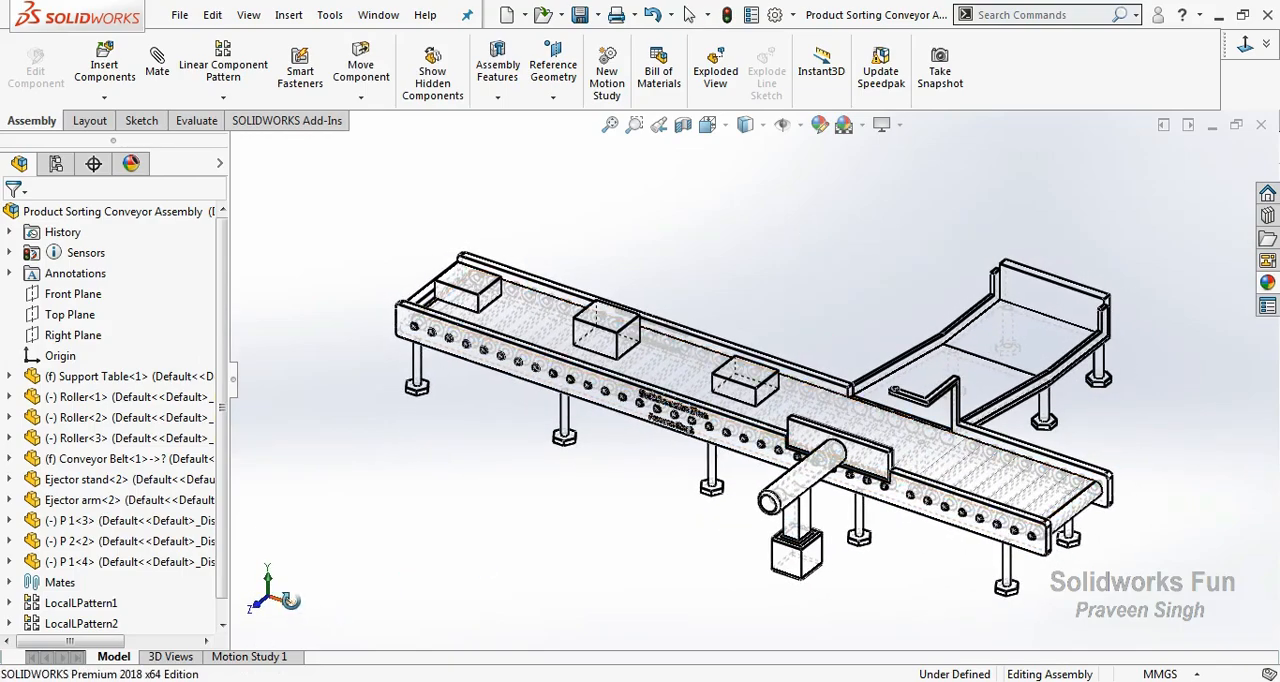
Show the conveyor in the trimetric view with the shaded-with-edges display style.
key("ctrl+4")
left_click(1266, 44)
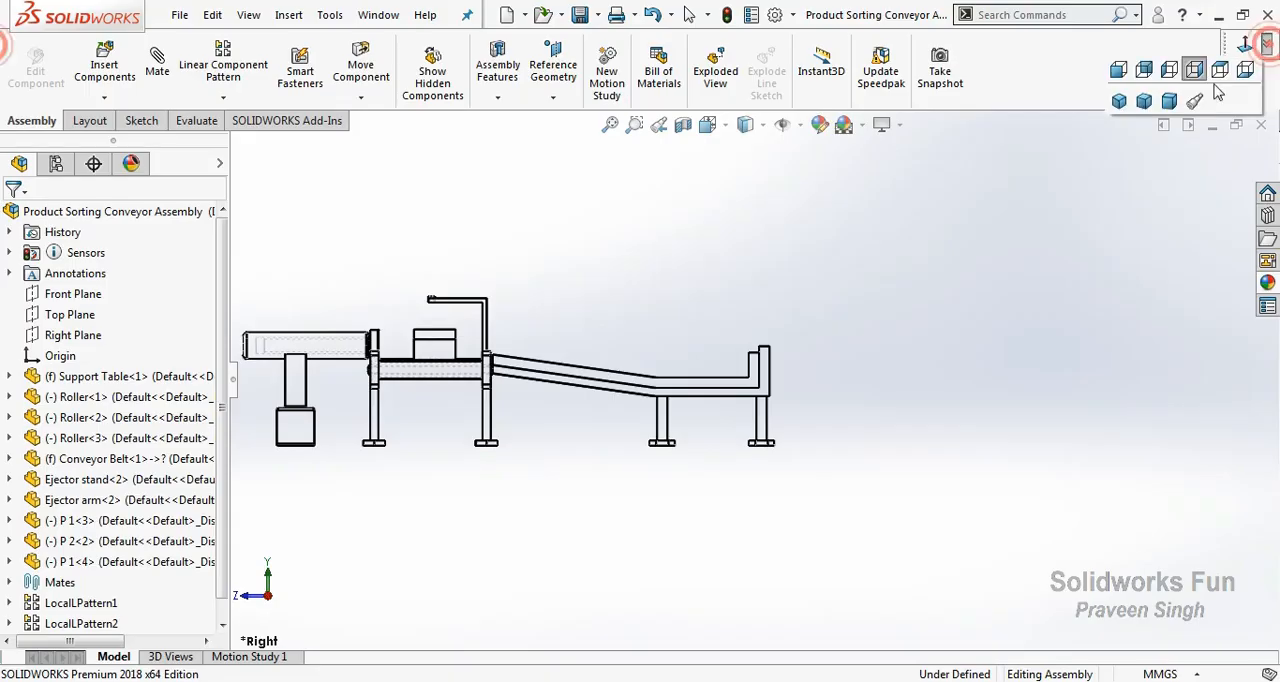
left_click(1148, 103)
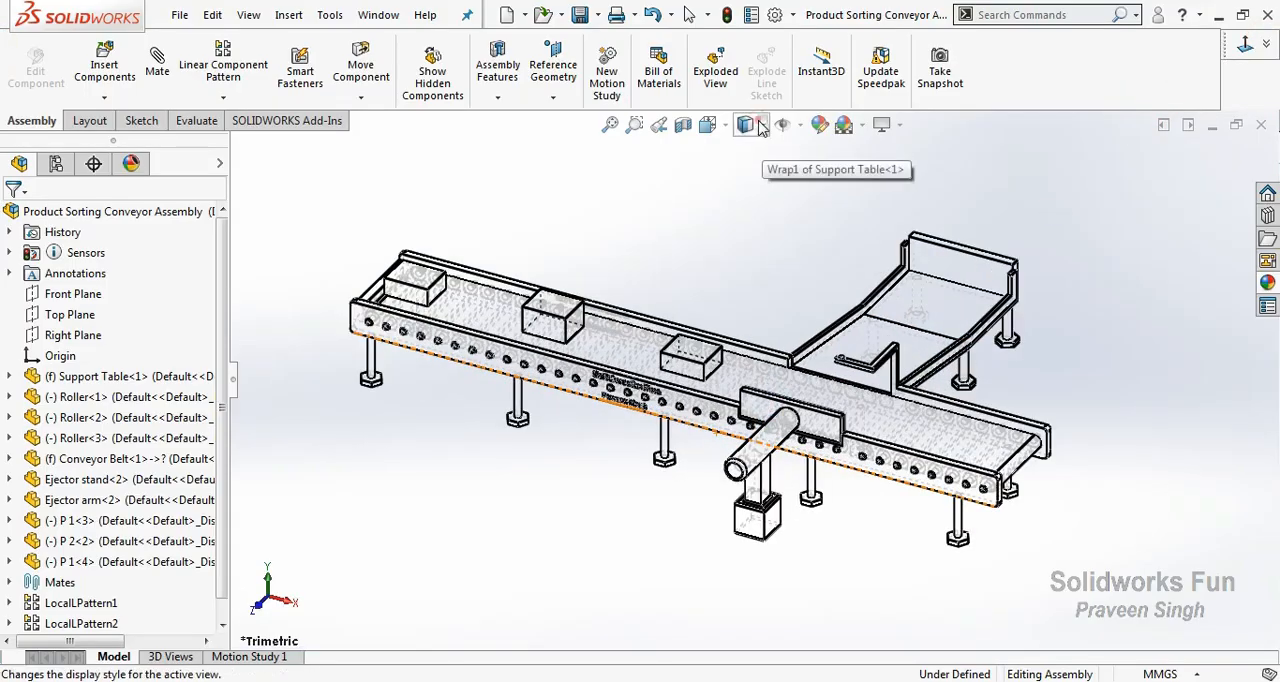
left_click(762, 127)
left_click(749, 148)
Start a Proximity sensor located at the bracket arm's tip edge, using the bracket's vertical edge as direction, reversed to point down at the belt.
left_click(192, 124)
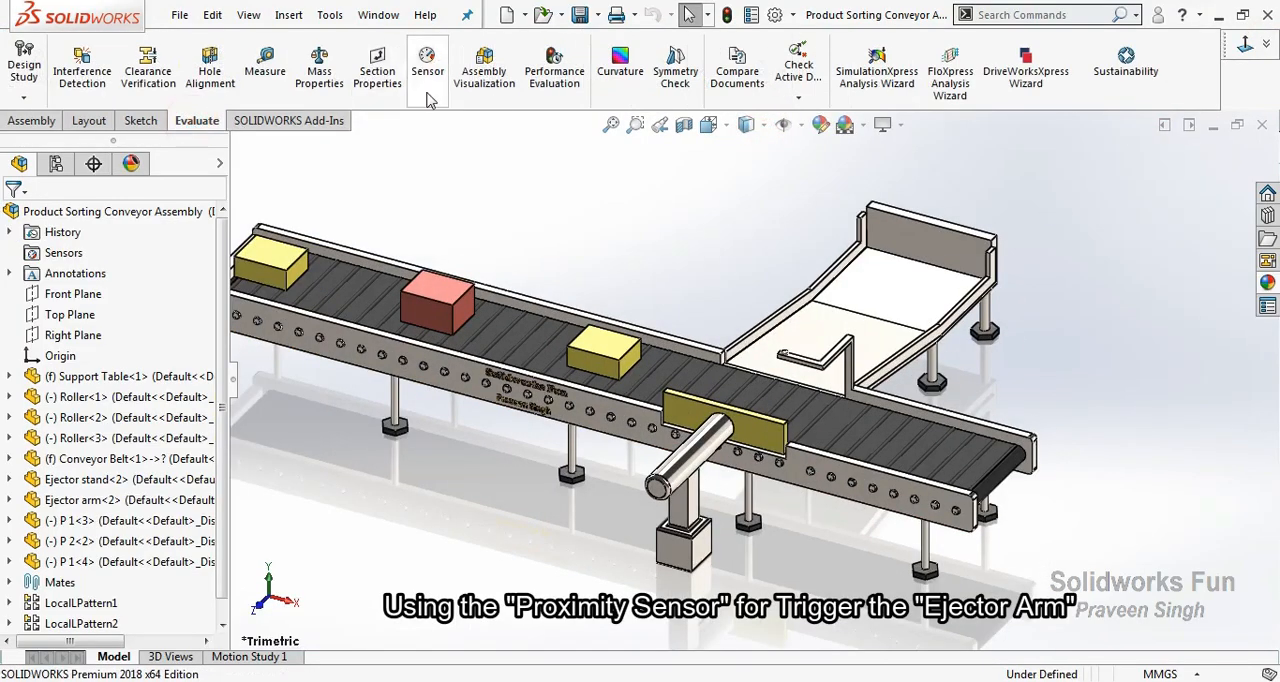
left_click(427, 68)
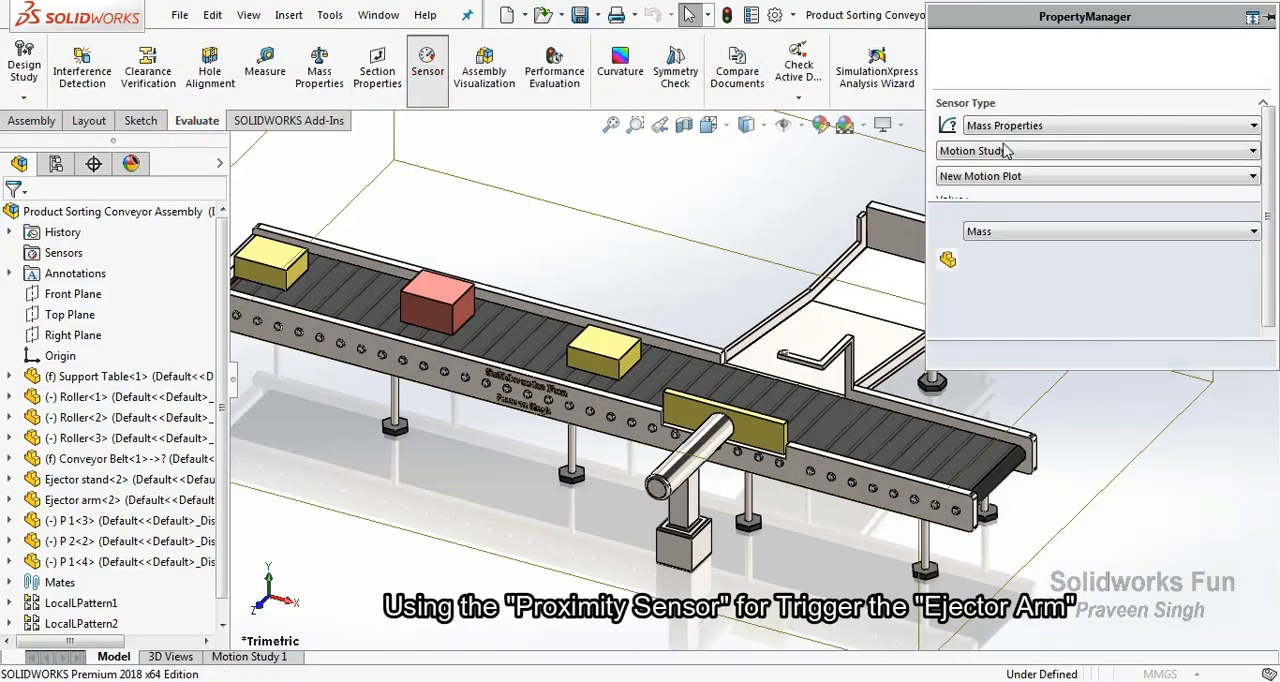
left_click(1030, 125)
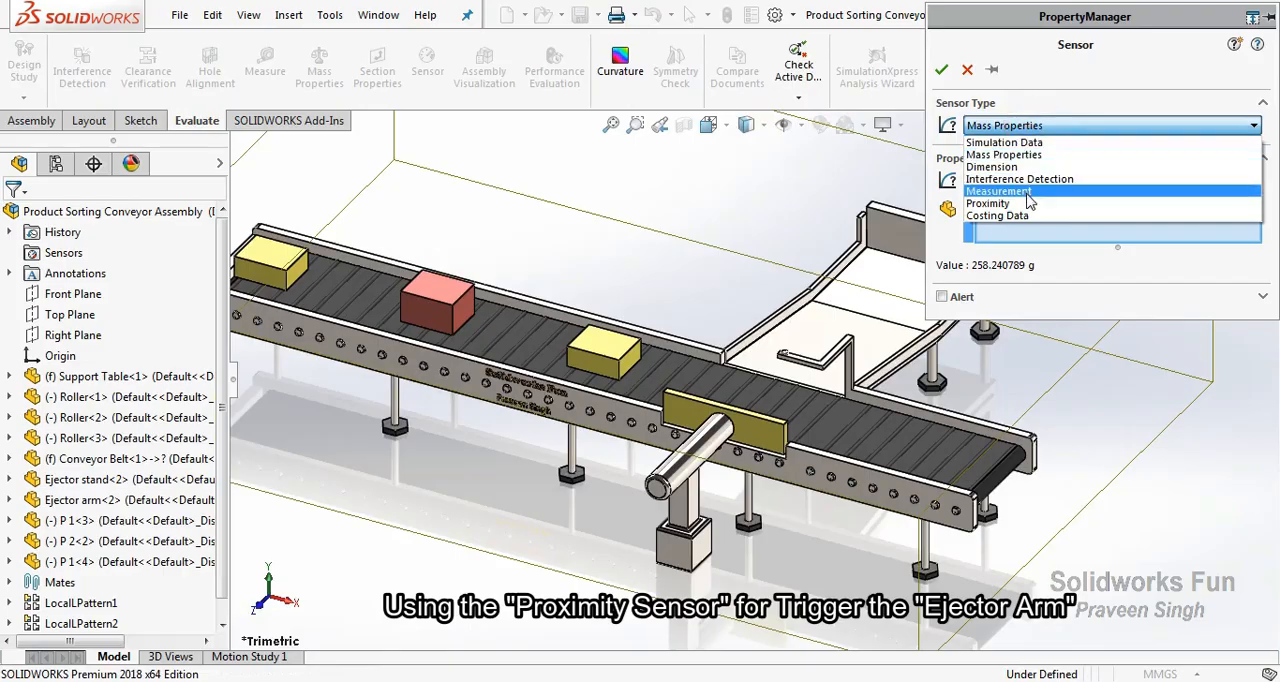
left_click(1026, 203)
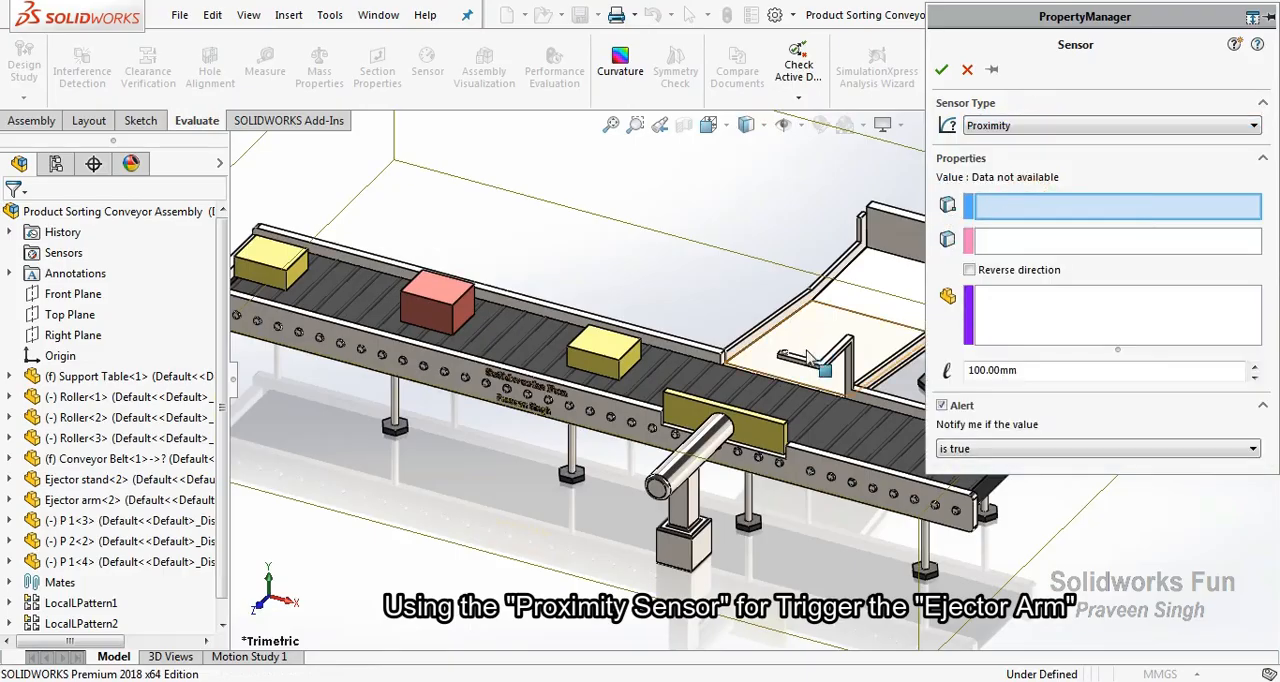
scroll(806, 347, "down", 5)
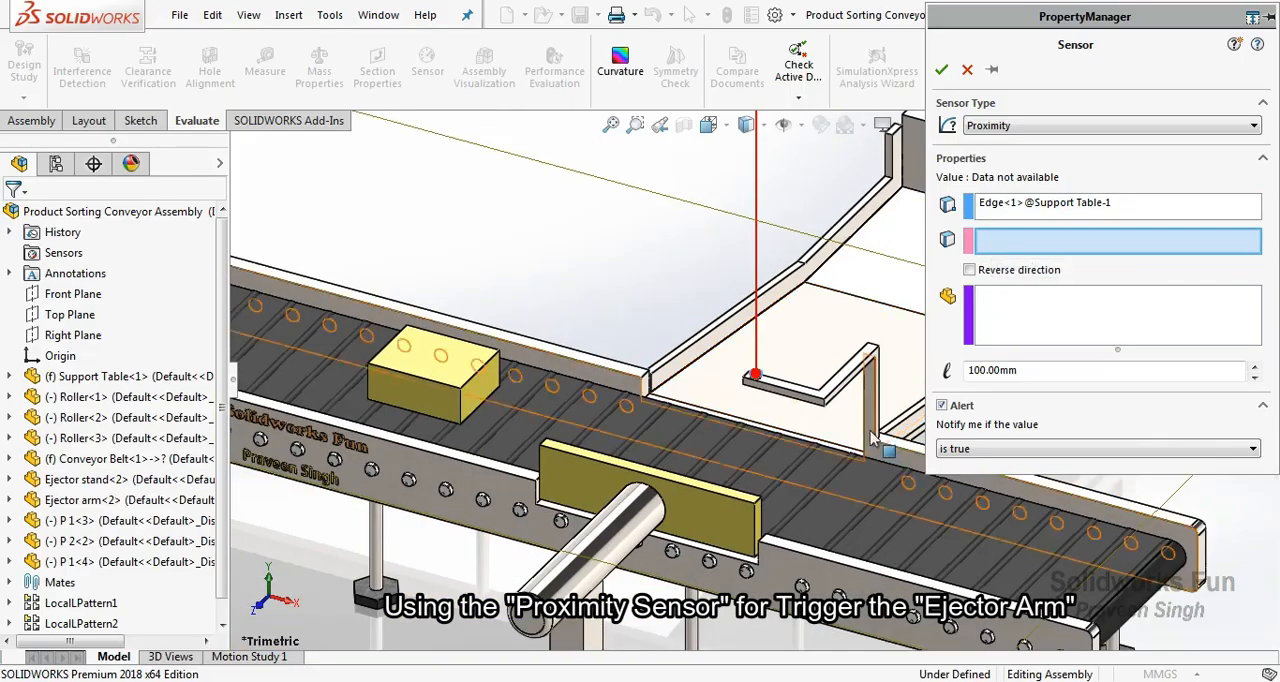
left_click(871, 400)
left_click(969, 270)
left_click(1038, 372)
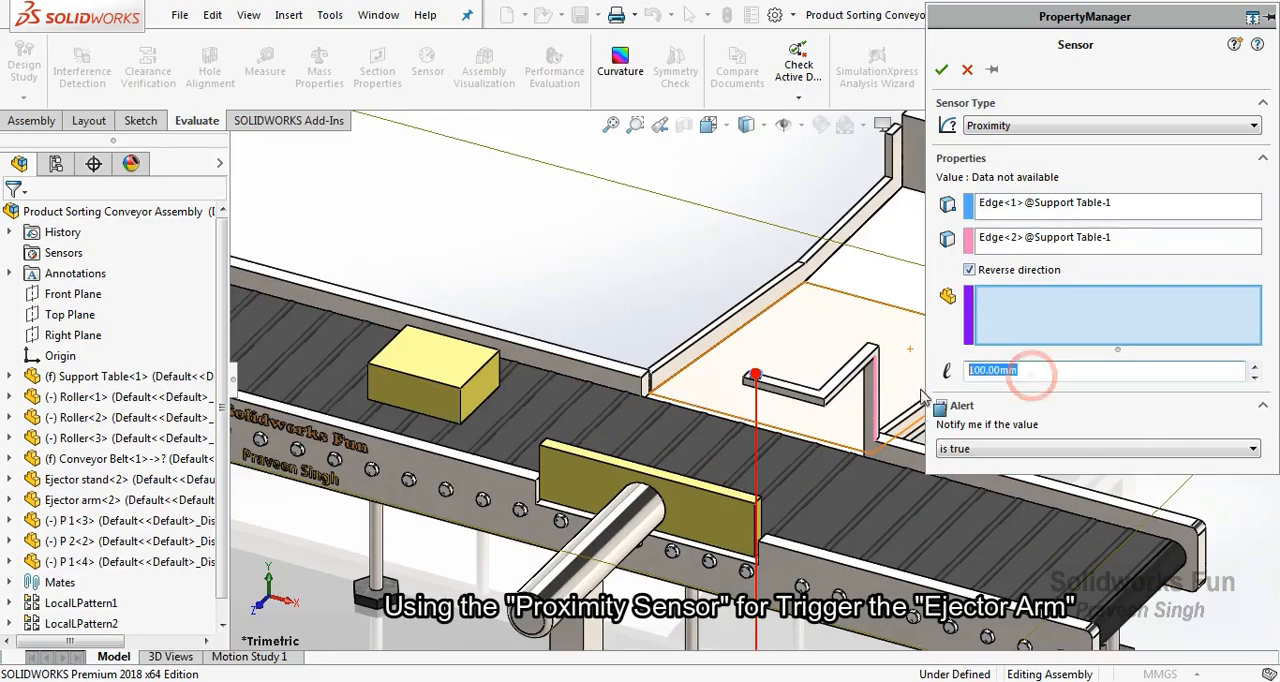
Keep the sensor alert at "is true" and pick both P 1 boxes as the components to track.
left_click(1002, 449)
left_click(975, 461)
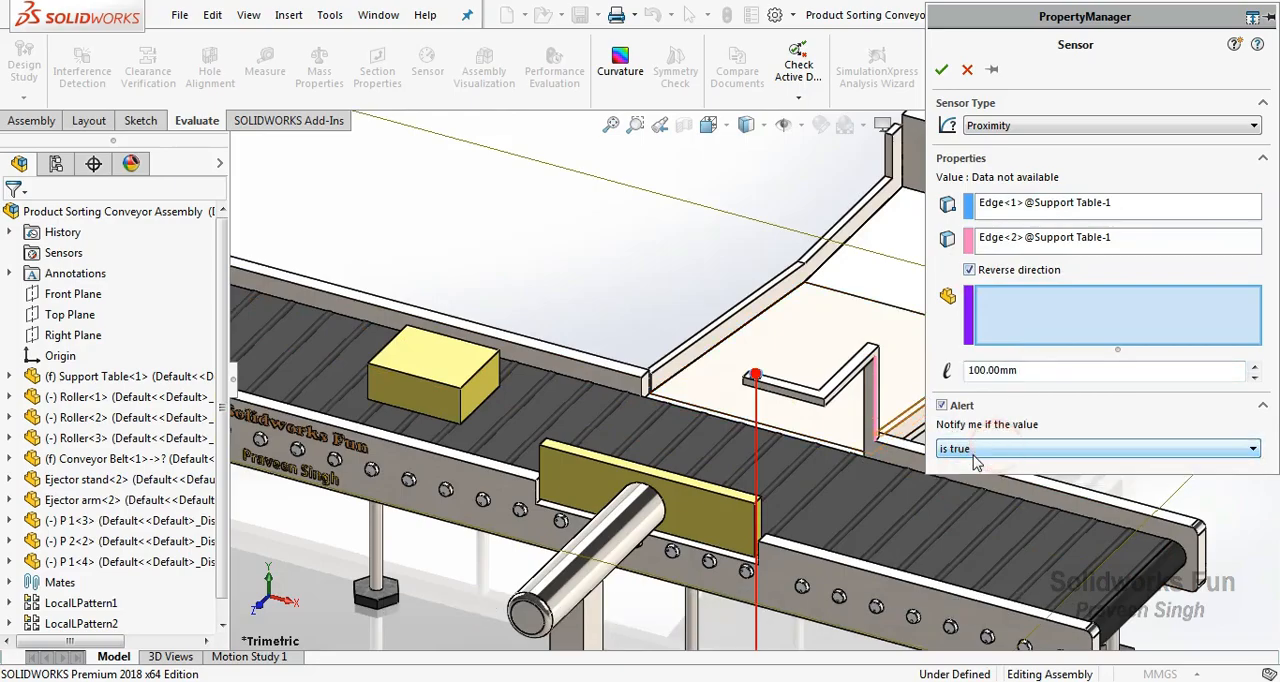
key("f")
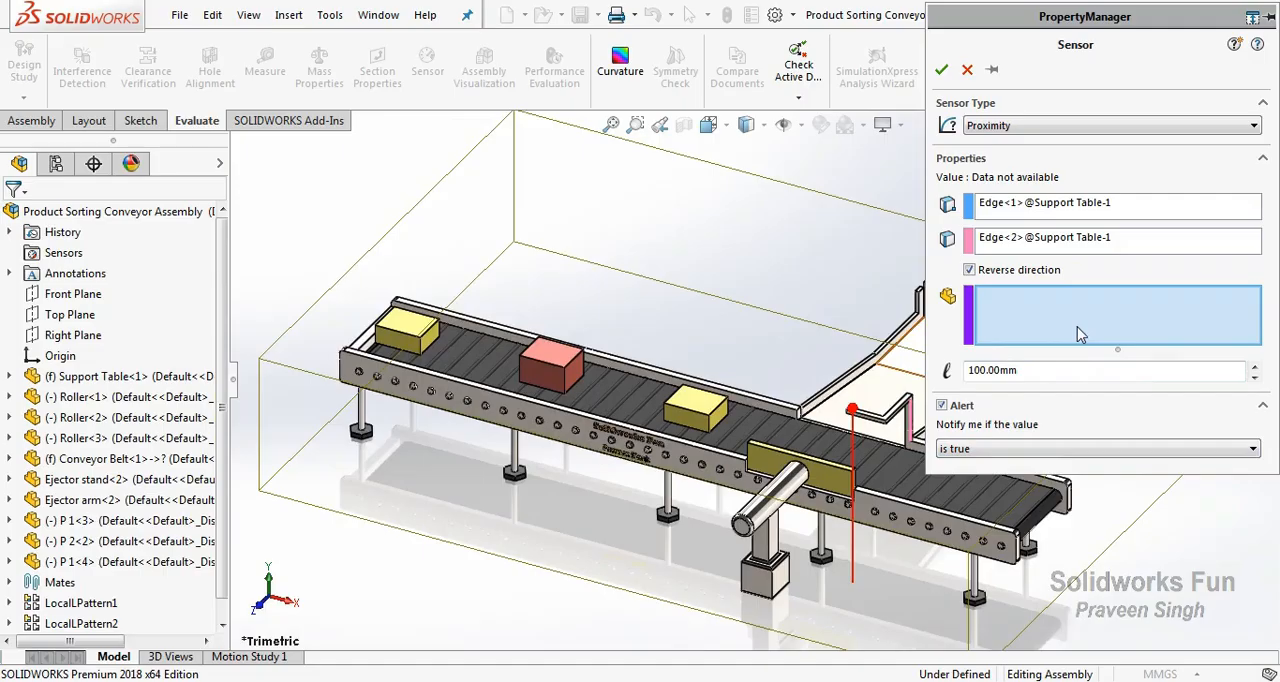
left_click(695, 402)
left_click(405, 328)
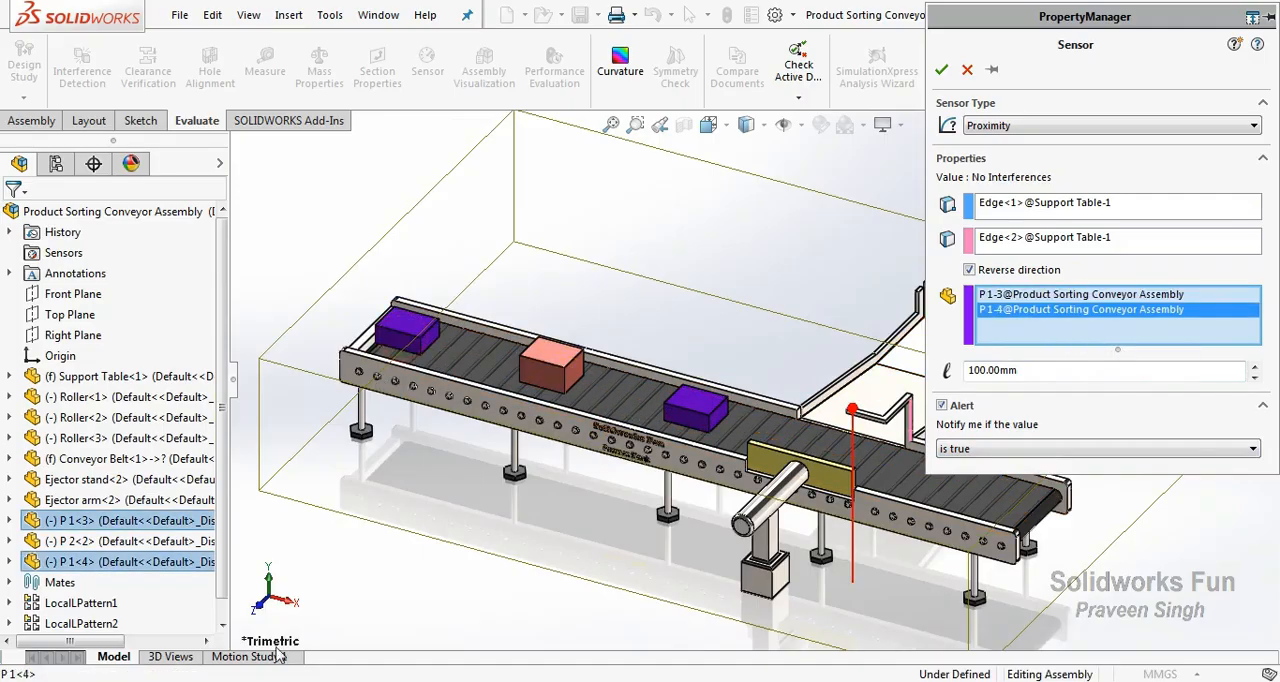
Set the proximity sensor's range to 30 mm while viewing it from the right, and accept the sensor.
left_click(289, 599)
key("f")
scroll(422, 304, "down", 3)
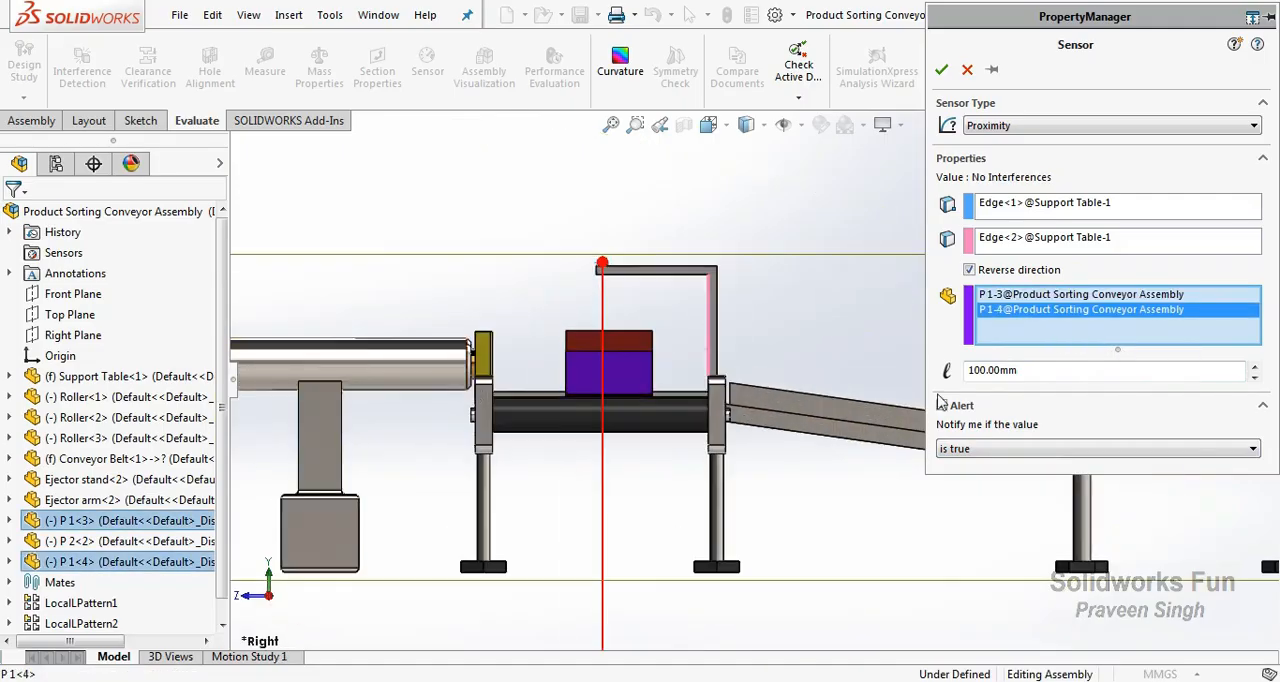
double_click(1062, 374)
type("30")
key("Return")
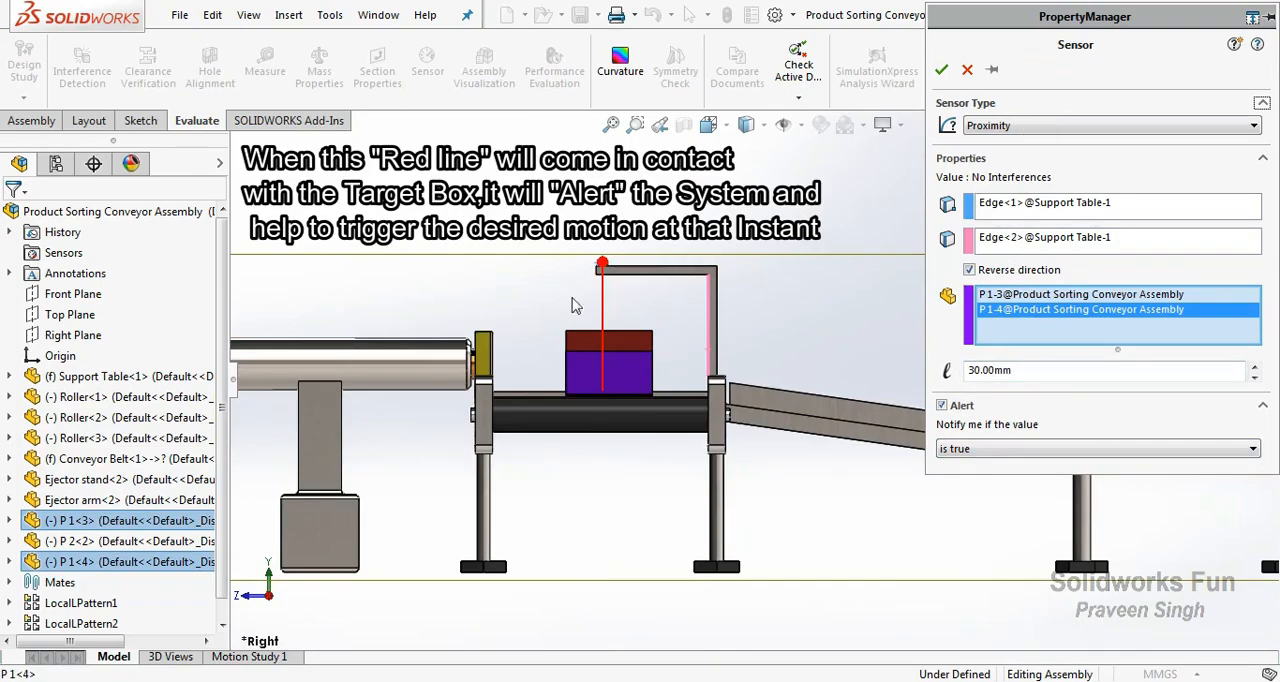
left_click(941, 69)
Return to the trimetric view, select the three roller linear patterns and look up the option to hide their components.
left_click(35, 121)
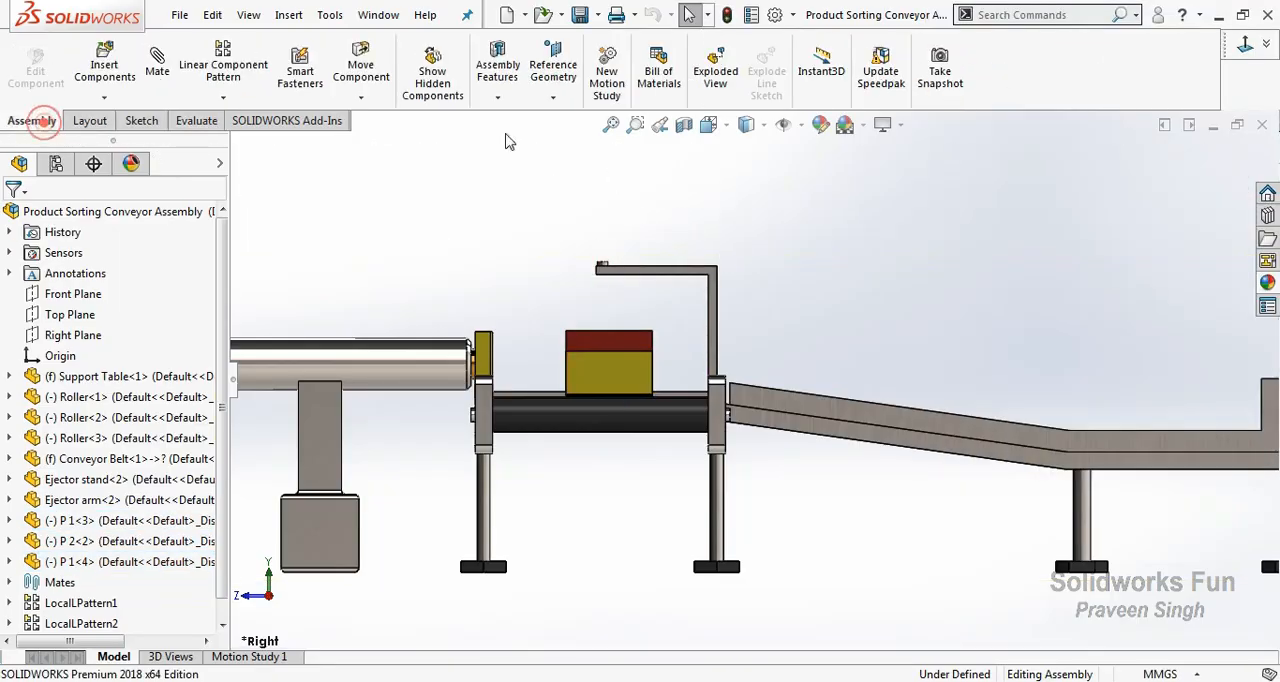
left_click(1265, 44)
left_click(1168, 101)
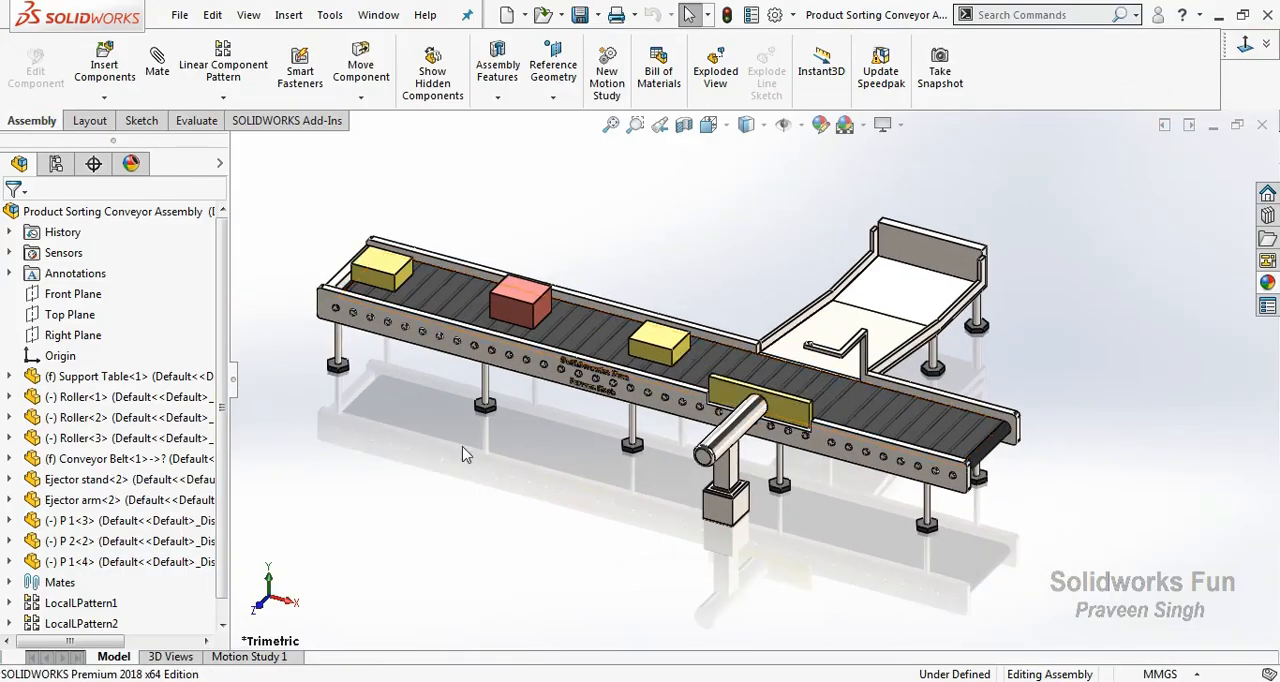
scroll(230, 571, "down", 1)
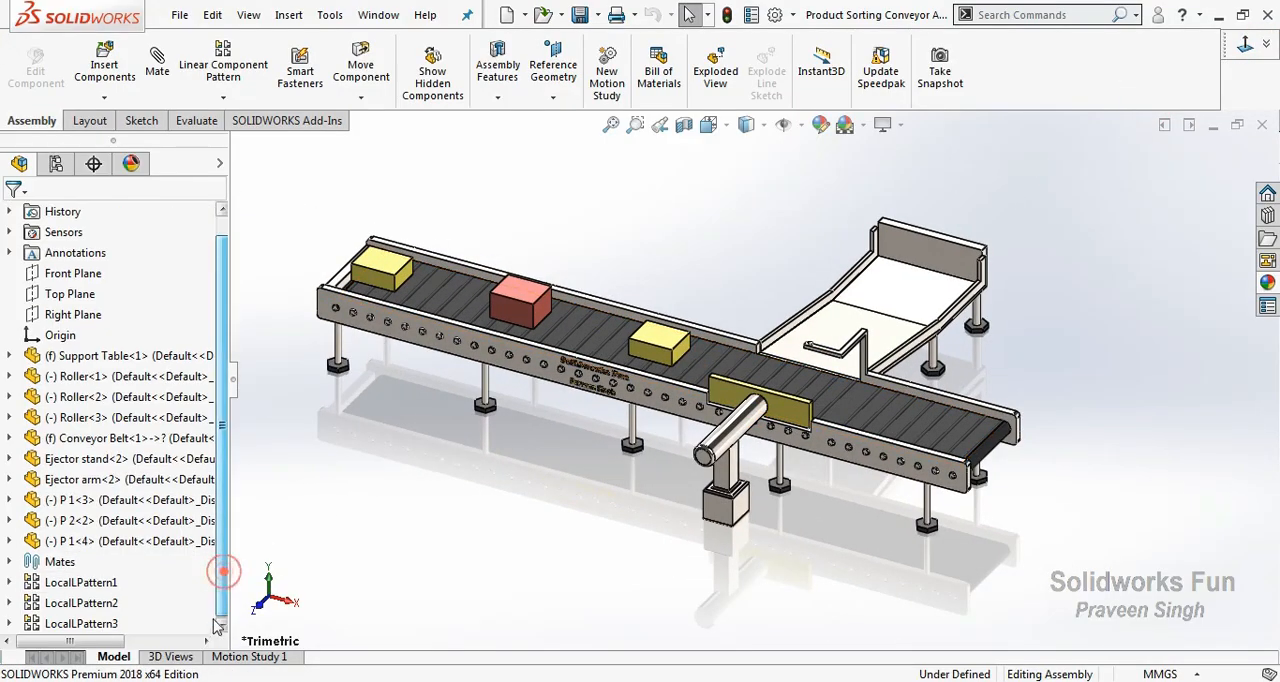
left_click(105, 582)
left_click(107, 623, "shift")
right_click(107, 624)
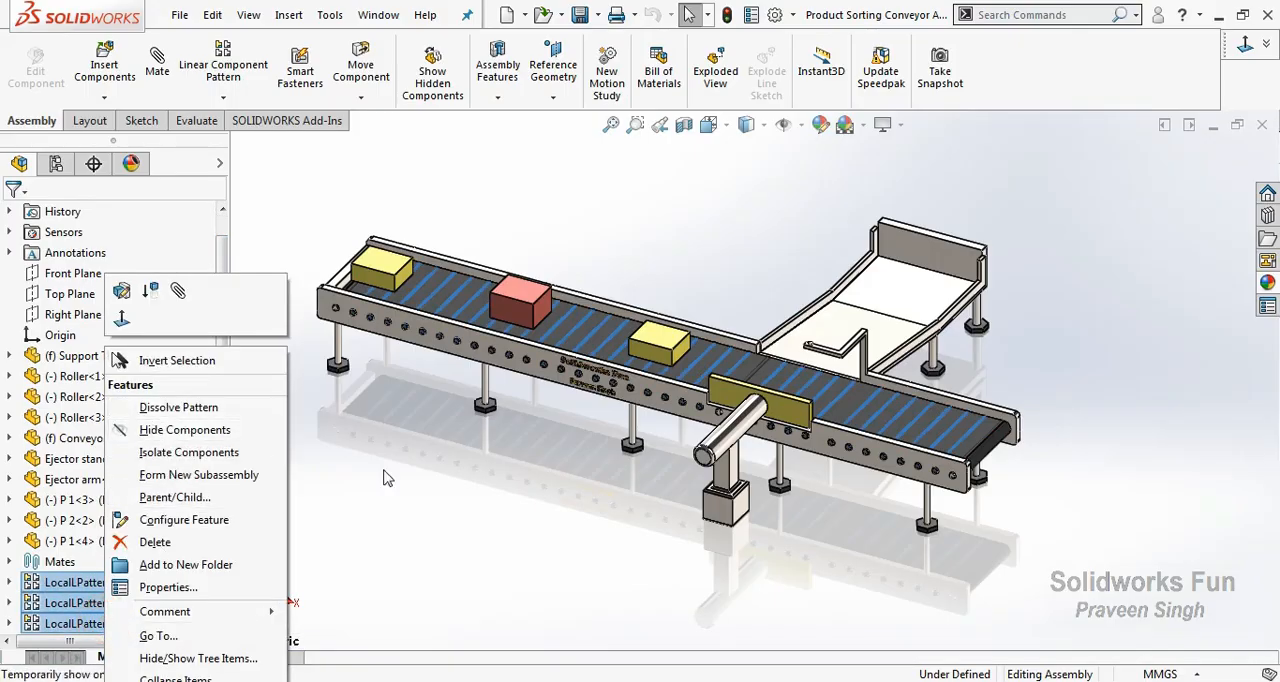
left_click(388, 478)
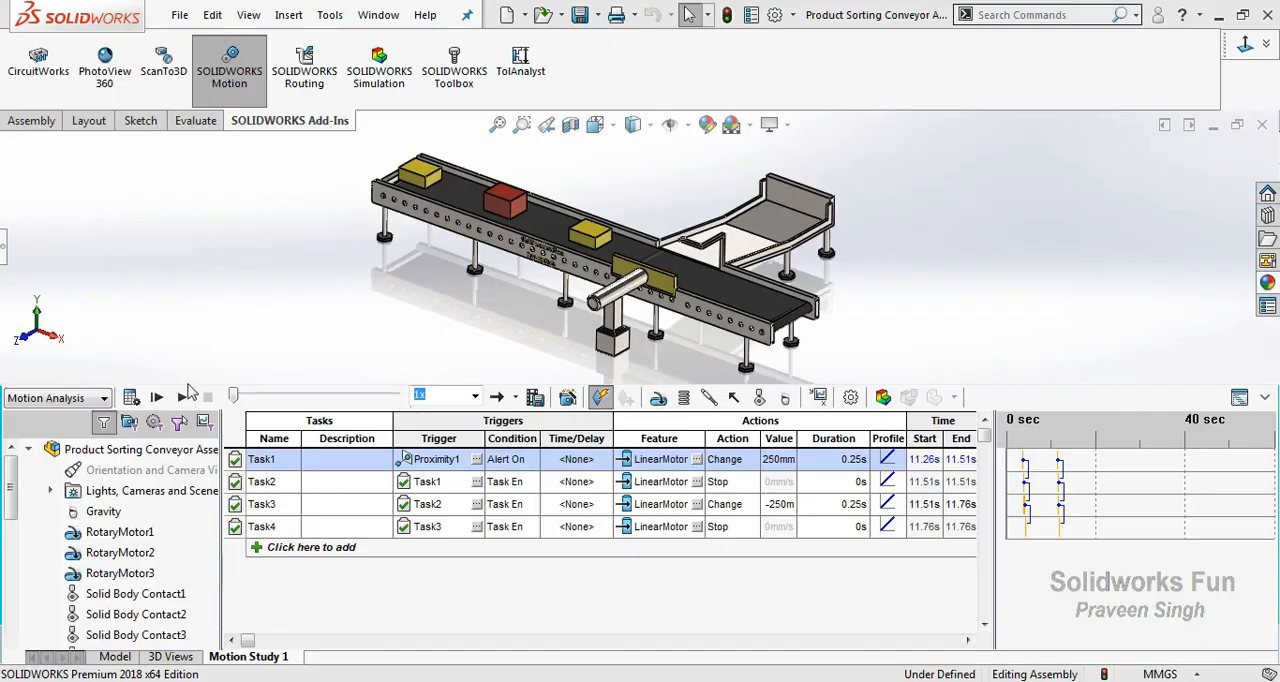
Play back the existing Motion Study 1 to review the sorting motion.
left_click(185, 397)
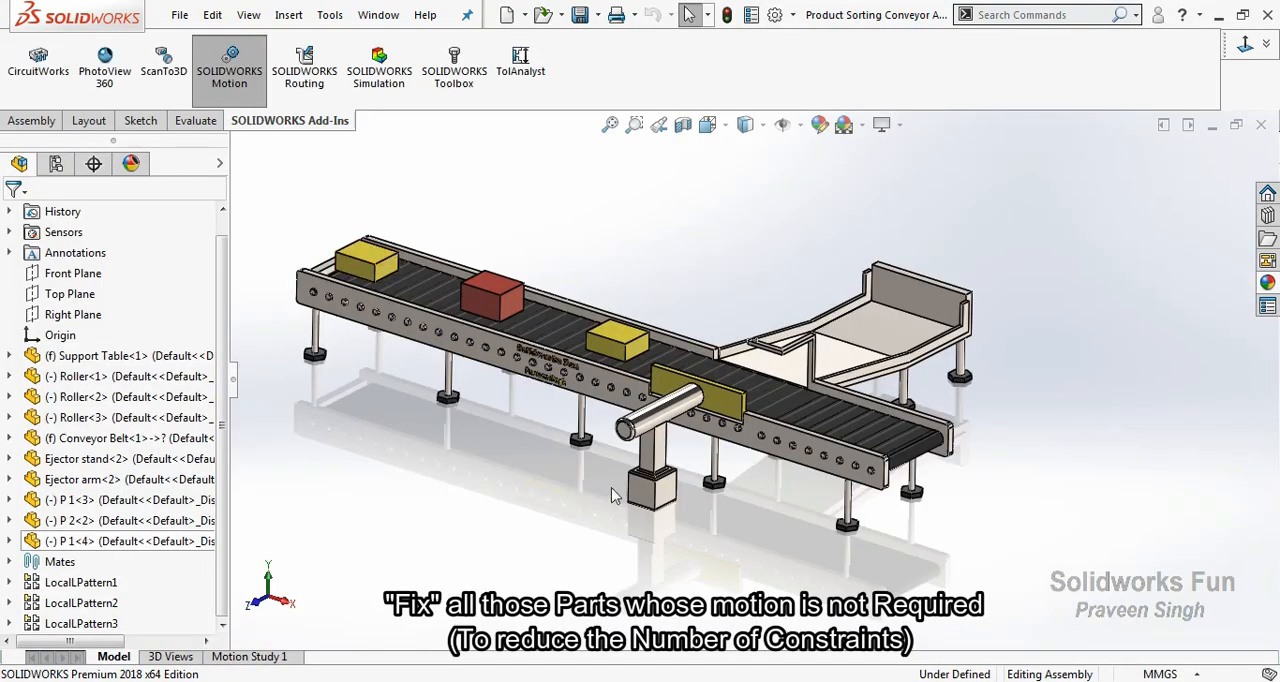
Fix the ejector stand in place.
right_click(670, 497)
left_click(745, 323)
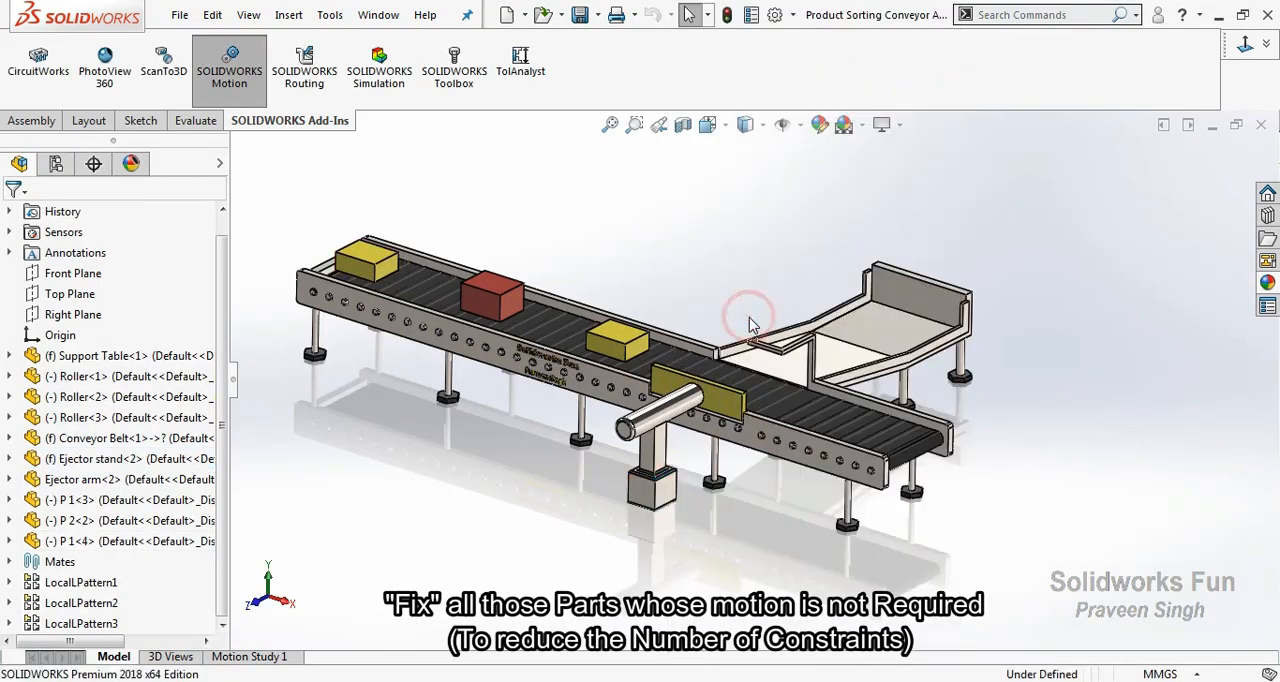
Open the add-ins list, look at the SOLIDWORKS Motion entry and close the list.
left_click(794, 15)
left_click(815, 80)
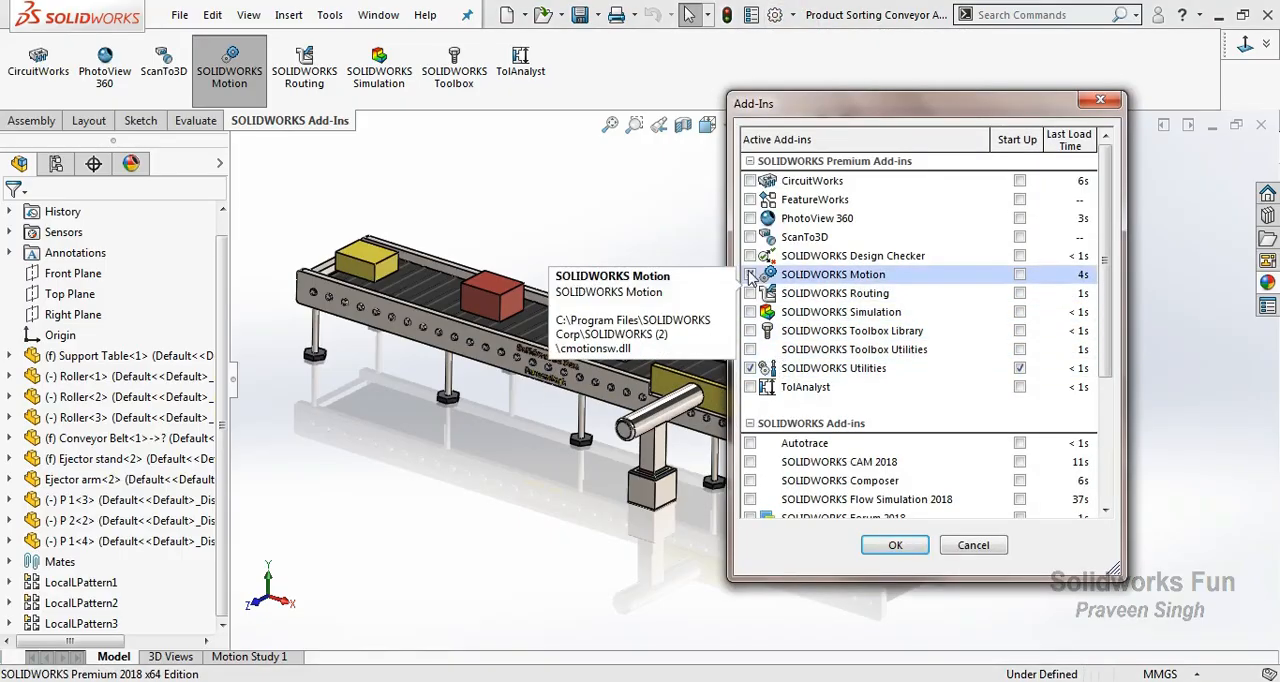
left_click(1103, 103)
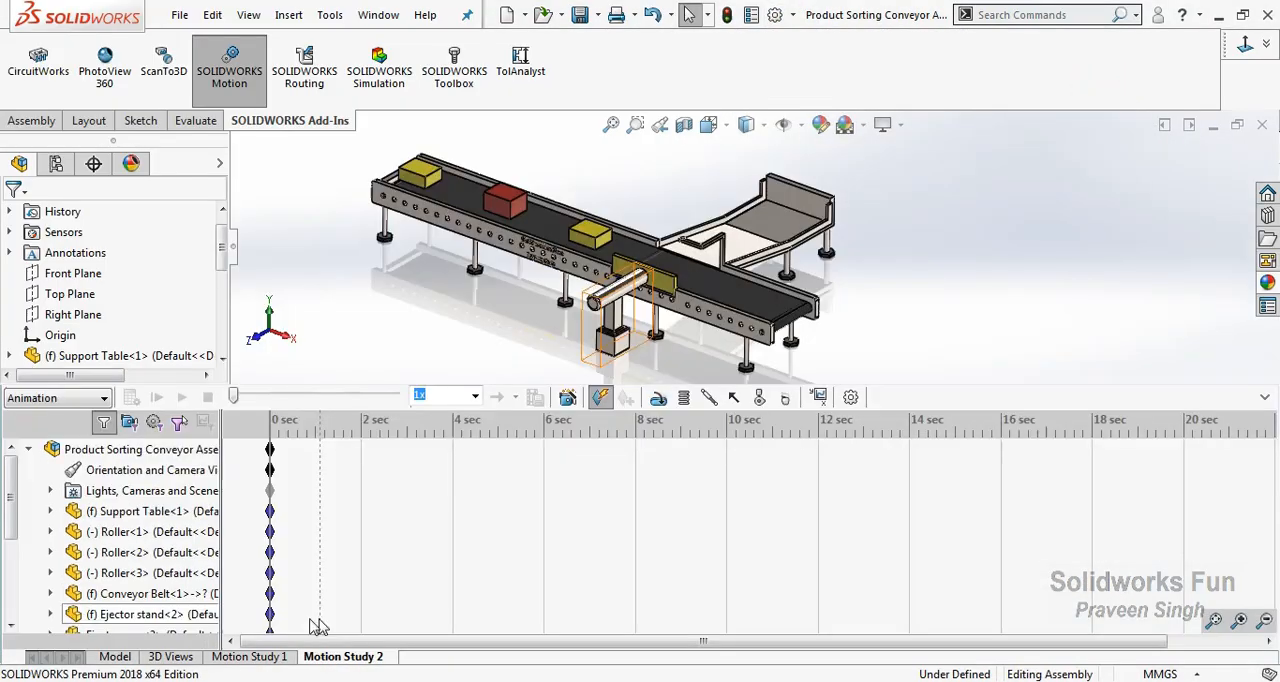
Set Motion Study 2 to Motion Analysis and disable playback of view keys.
left_click(60, 398)
left_click(62, 454)
right_click(130, 469)
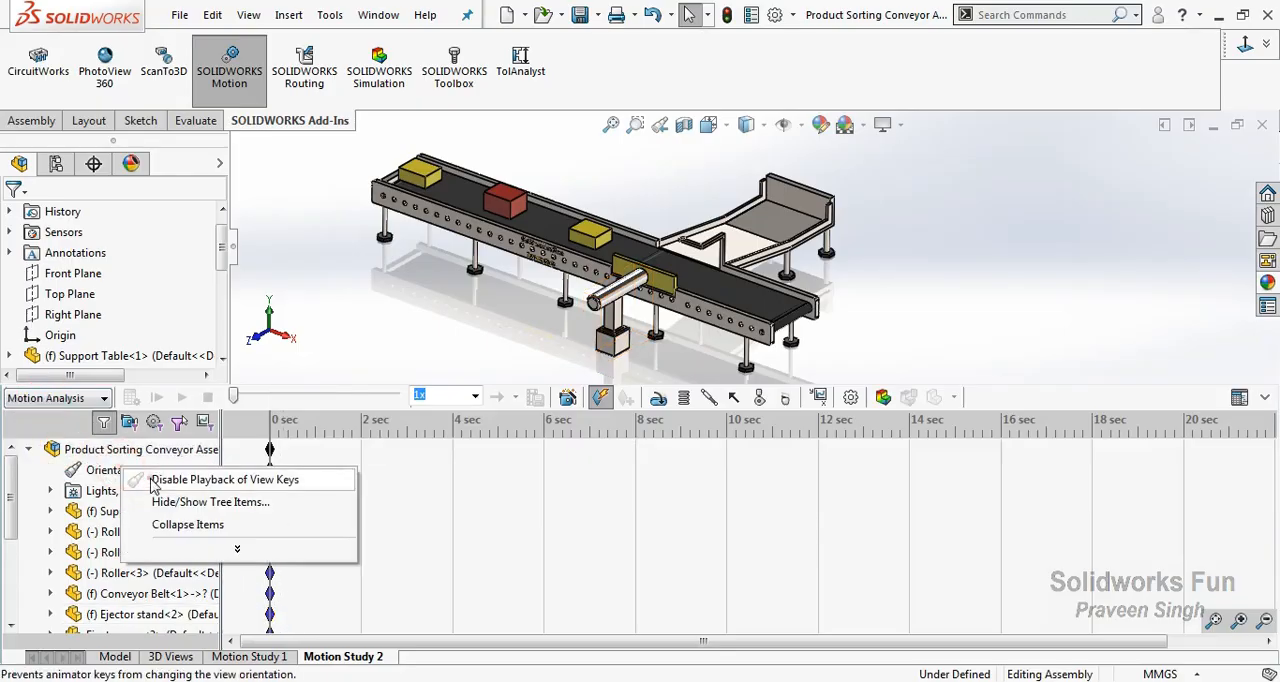
left_click(200, 480)
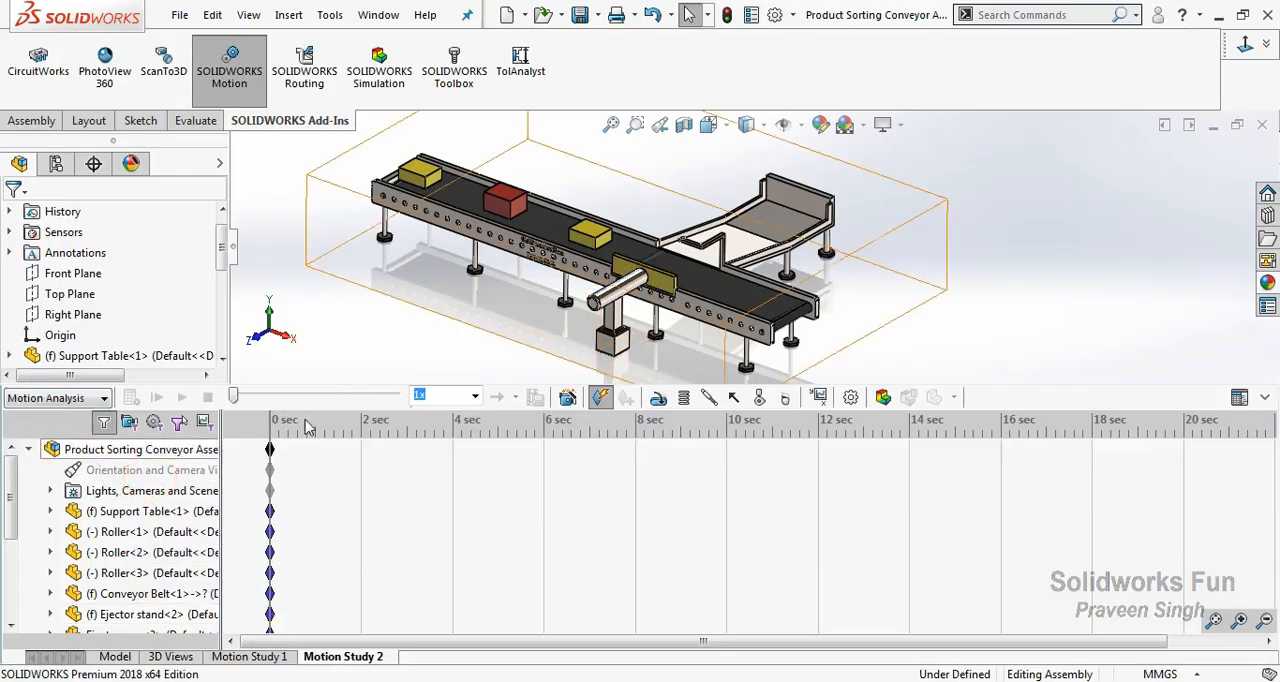
Add gravity of 9806.65 mm/s^2 along the Y axis and extend the motion study's duration past 20 seconds.
left_click(784, 399)
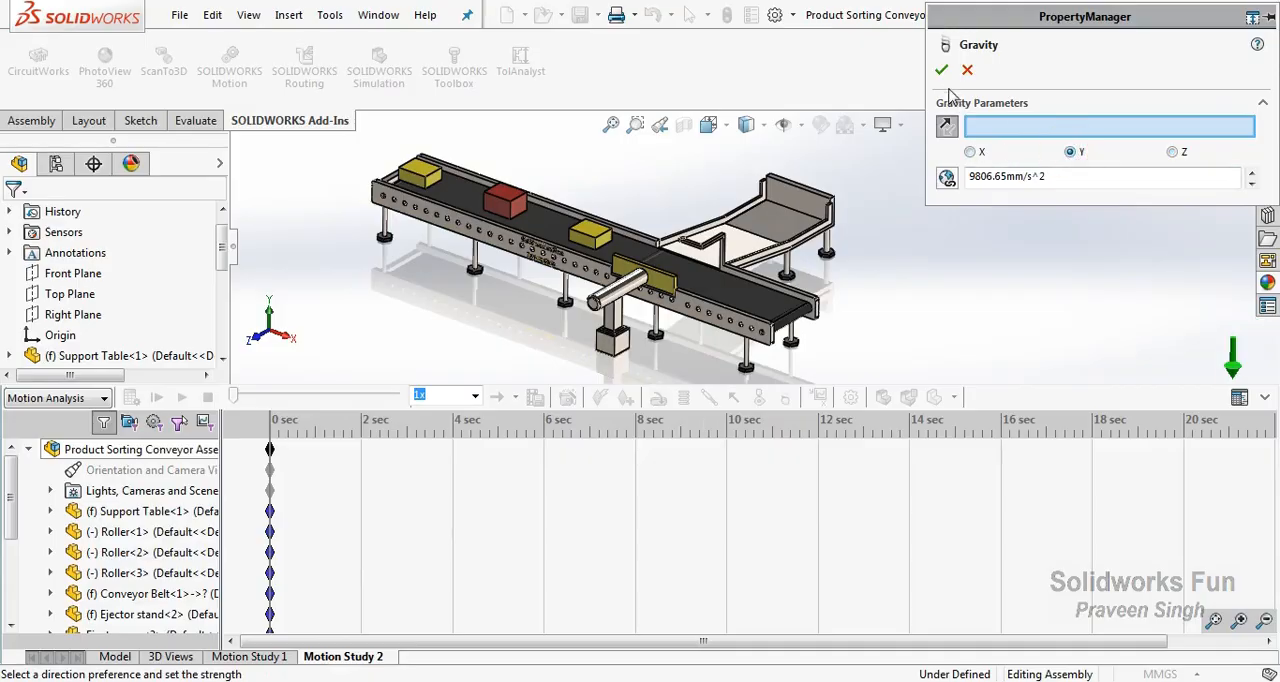
left_click(941, 70)
left_click(1266, 621)
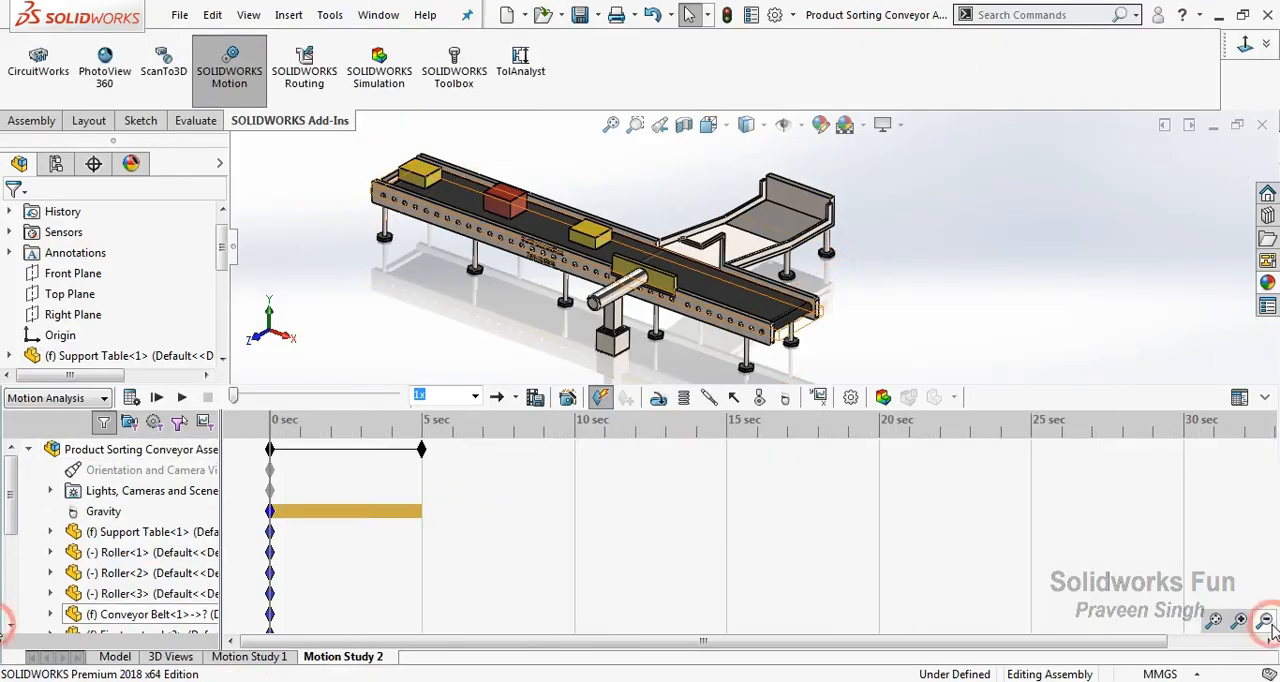
left_click(1266, 622)
left_click_drag(371, 449, 1183, 490)
left_click(1240, 621)
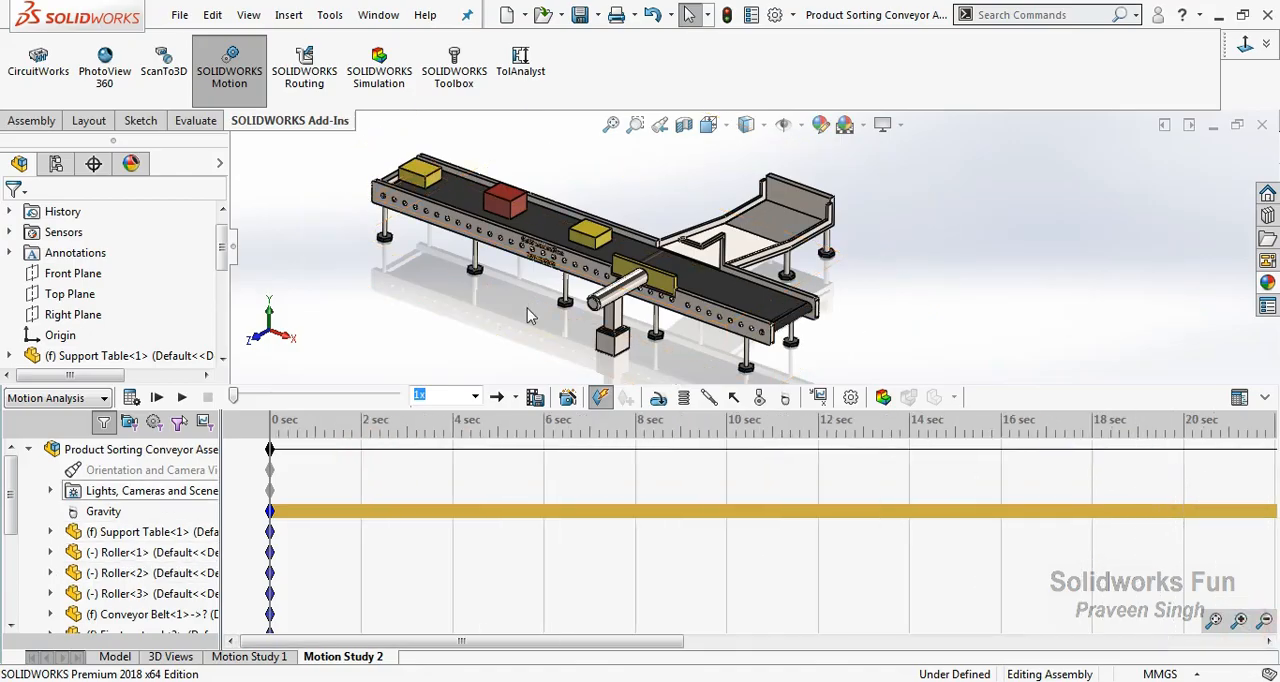
left_click(758, 397)
left_click(967, 69)
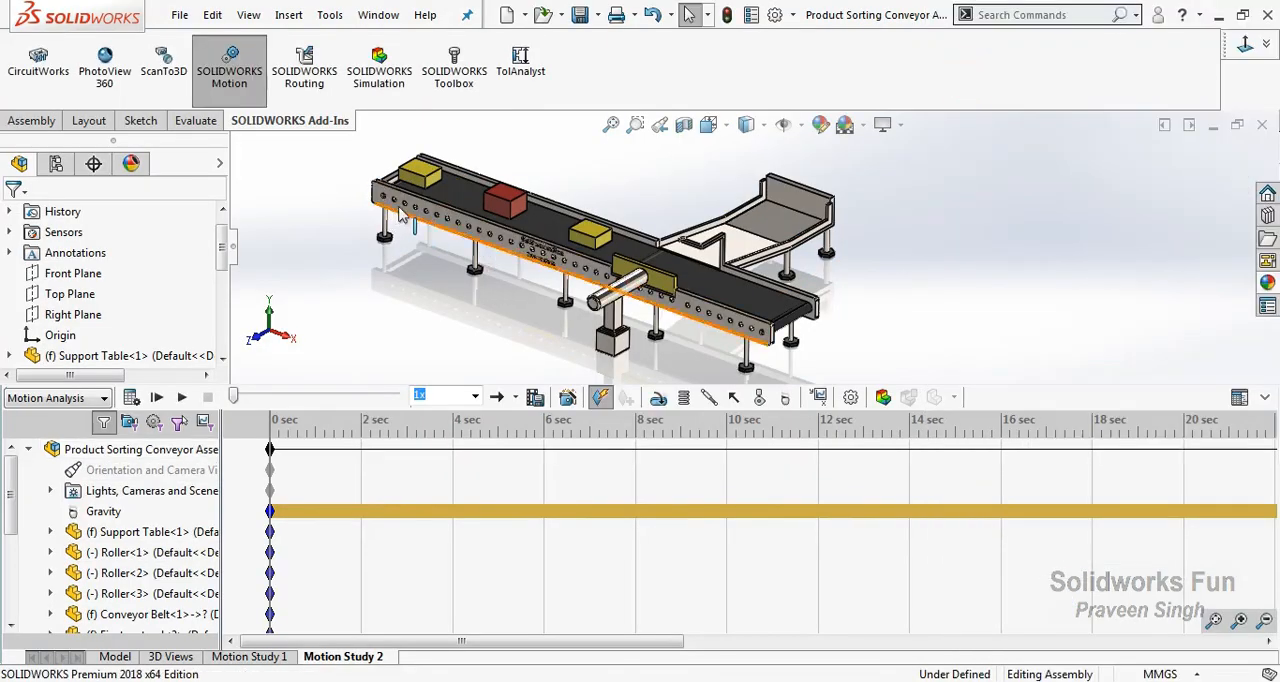
Add a constant-speed rotary motor to the end face of Roller<1>, with its rotation direction reversed.
scroll(605, 268, "down", 5)
left_click(658, 397)
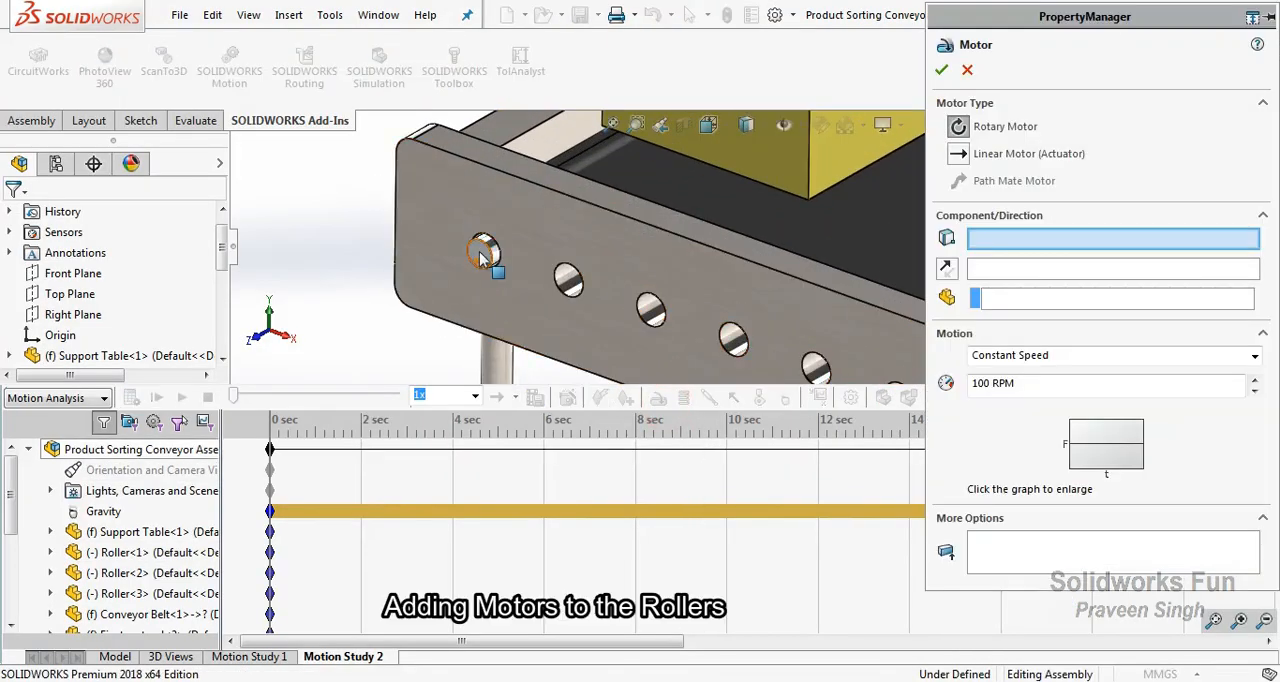
left_click(481, 250)
left_click(946, 267)
left_click_drag(1018, 386, 950, 398)
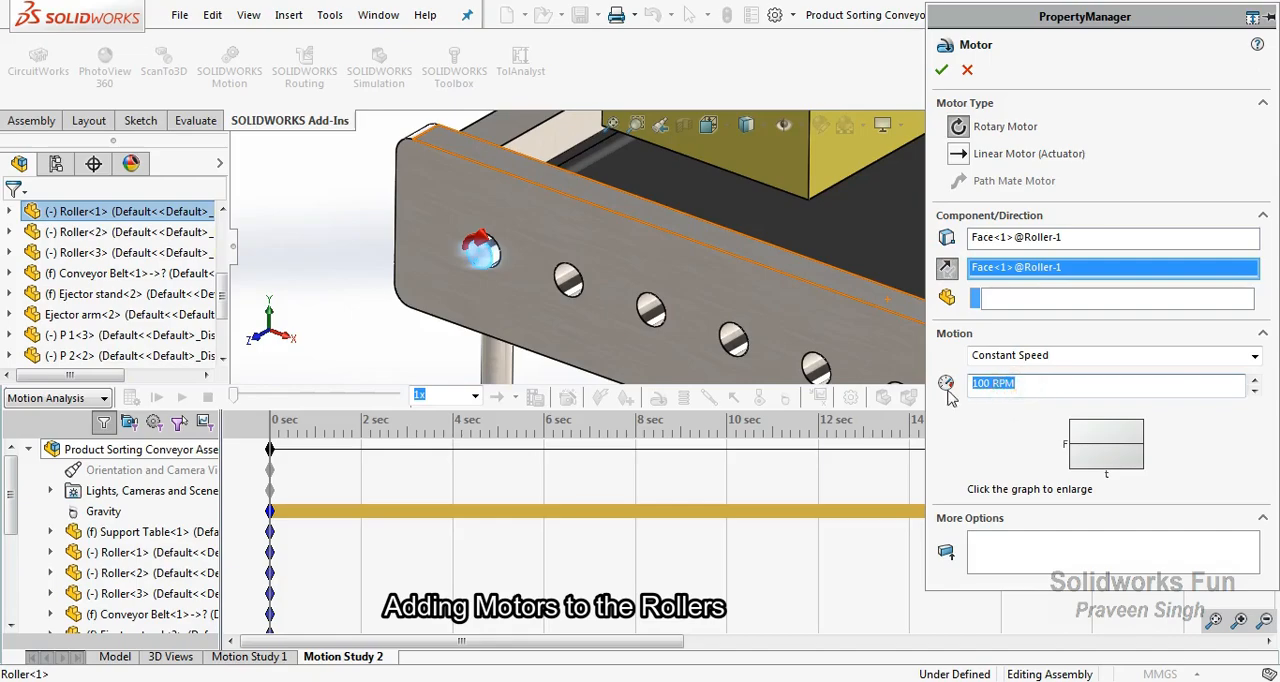
left_click(1061, 61)
left_click(942, 70)
scroll(826, 278, "up", 9)
scroll(800, 255, "down", 9)
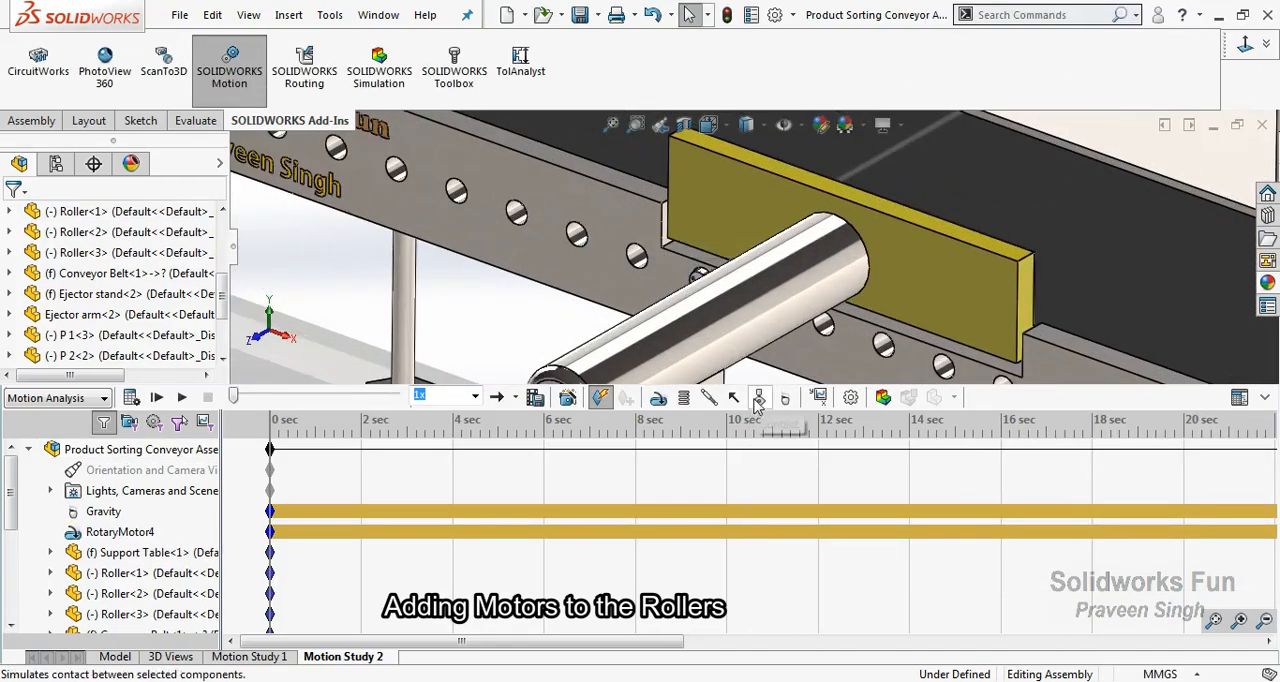
Add a constant-speed rotary motor of 50 RPM with reversed direction to the end face of Roller<3>.
left_click(759, 398)
scroll(705, 270, "down", 3)
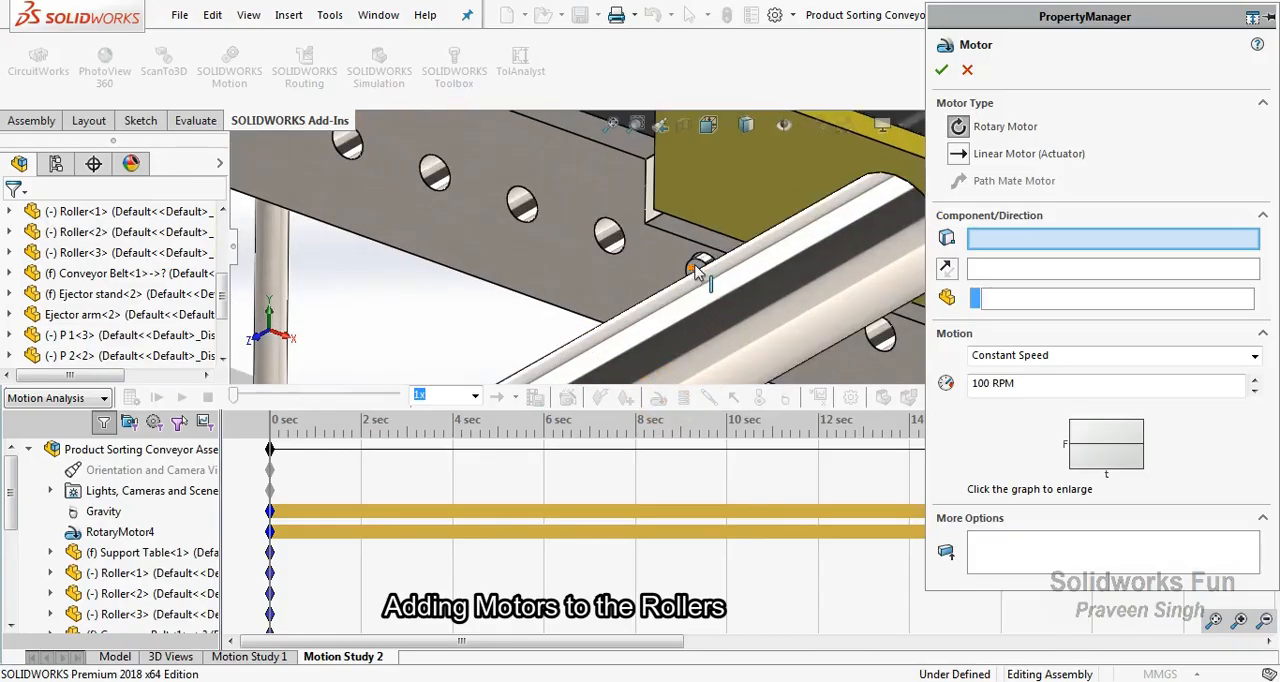
left_click(697, 270)
left_click(946, 268)
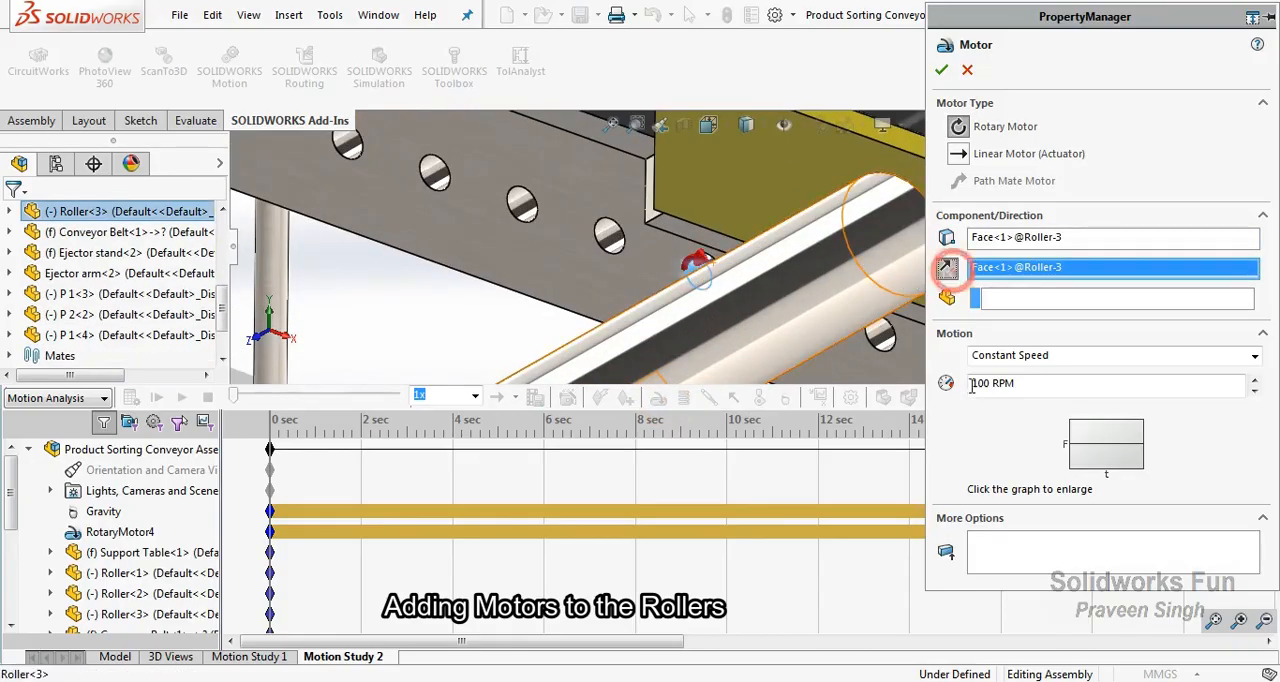
left_click(1110, 386)
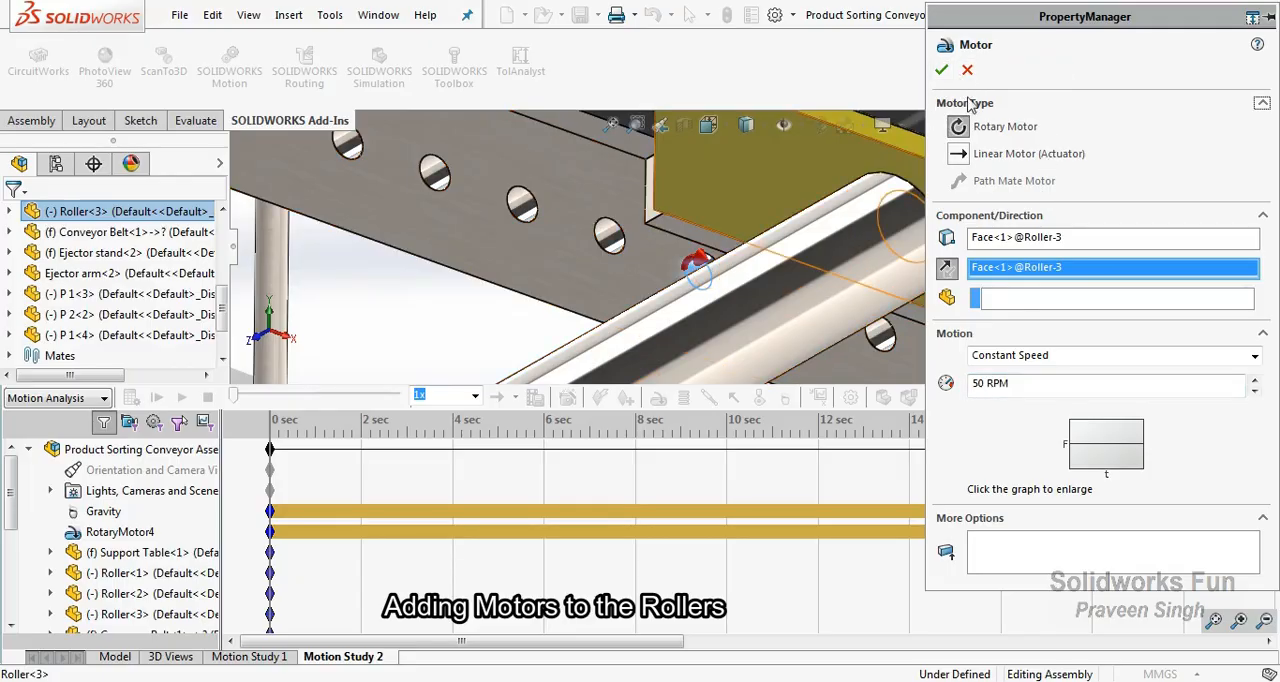
left_click(941, 70)
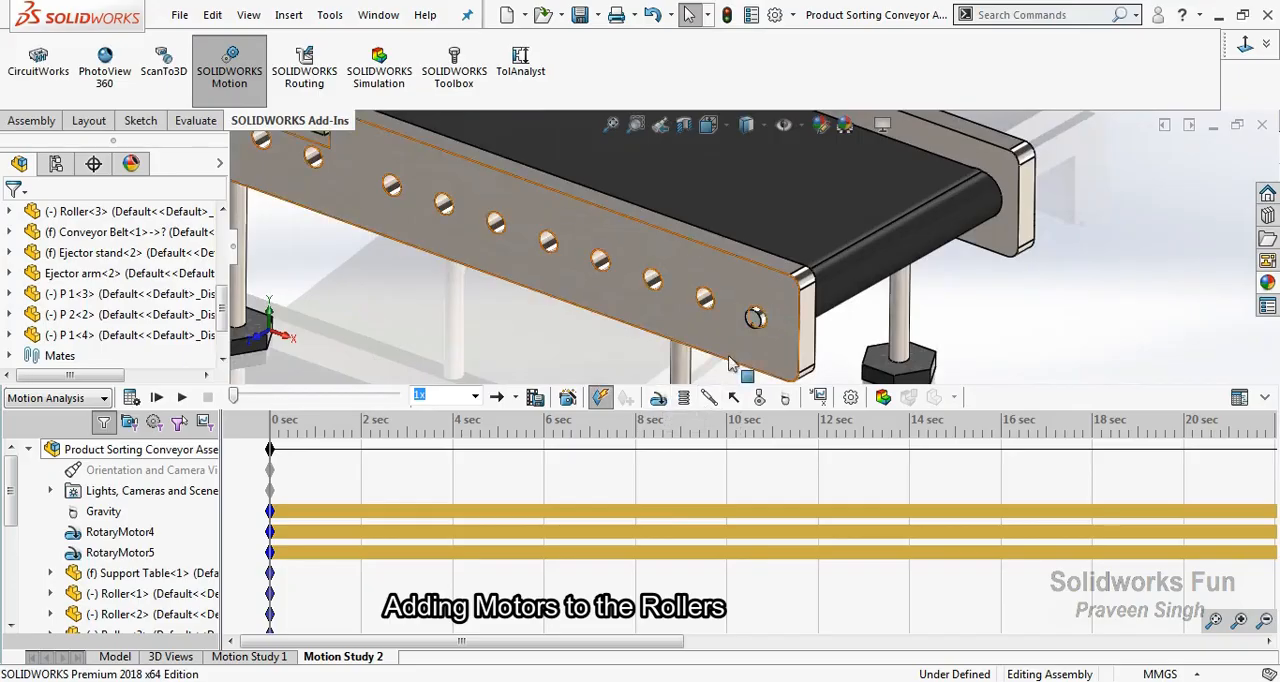
Add a constant-speed rotary motor of 50 RPM with reversed direction to the end face of Roller<2> at the conveyor's end.
left_click(657, 399)
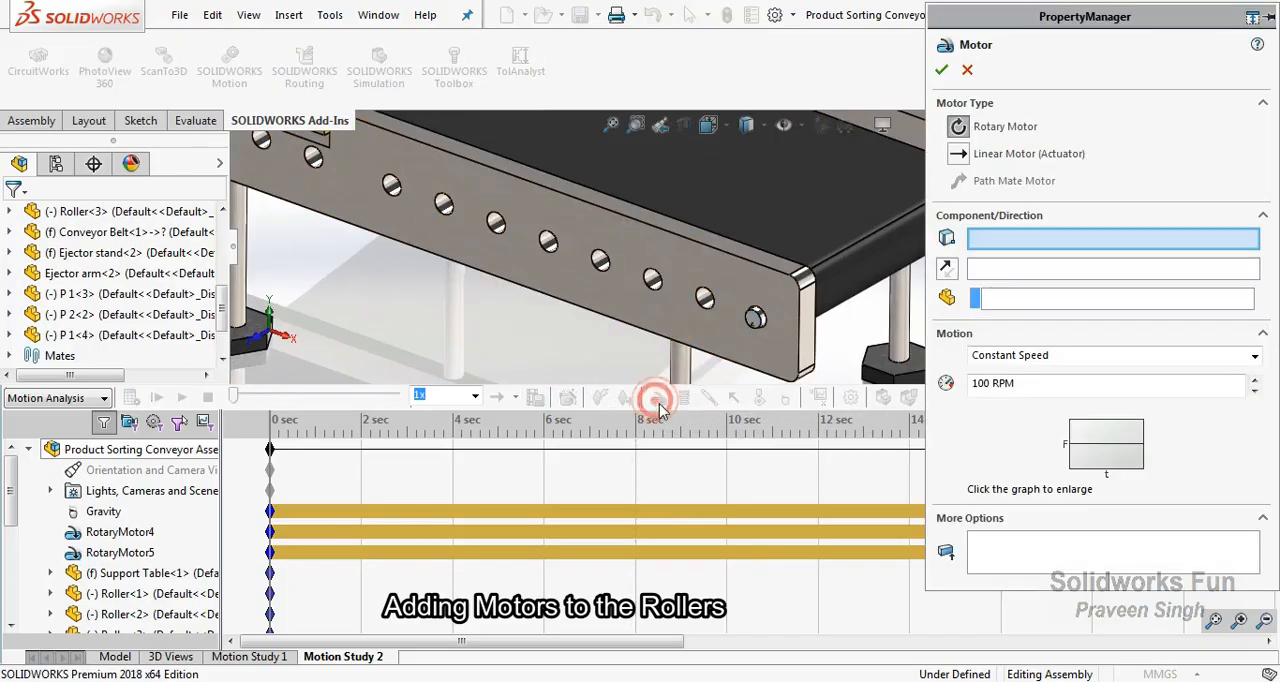
left_click(756, 318)
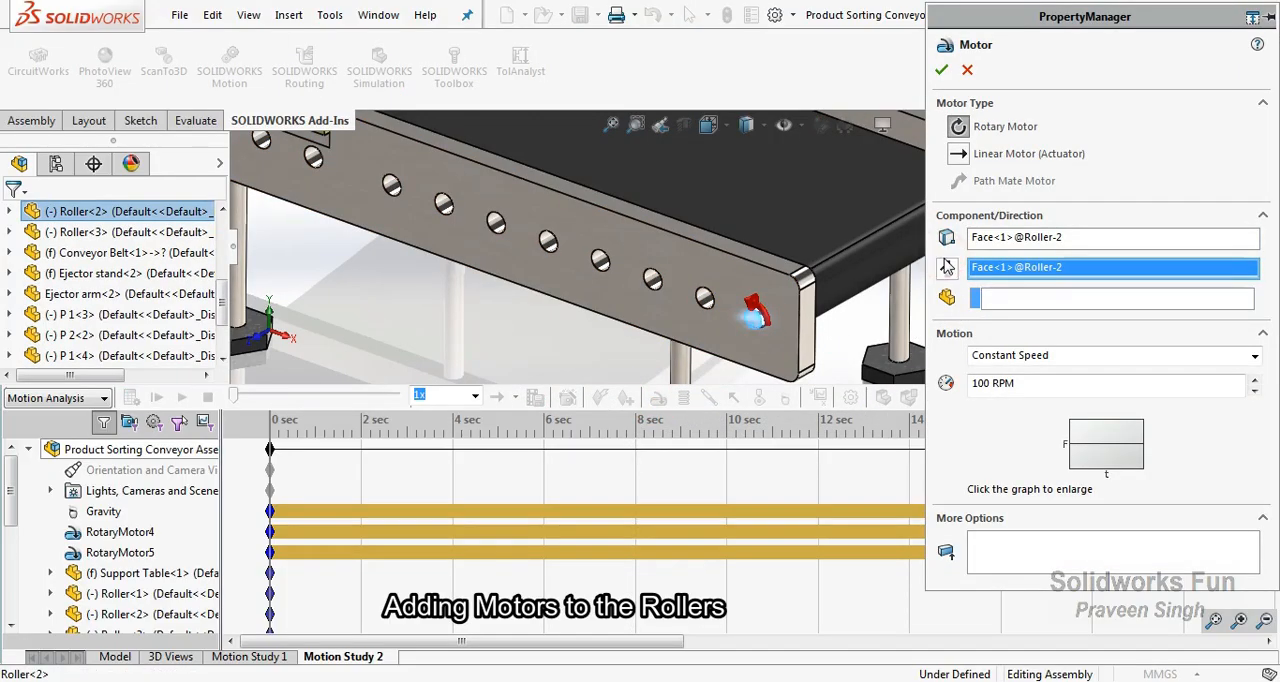
left_click(1012, 383)
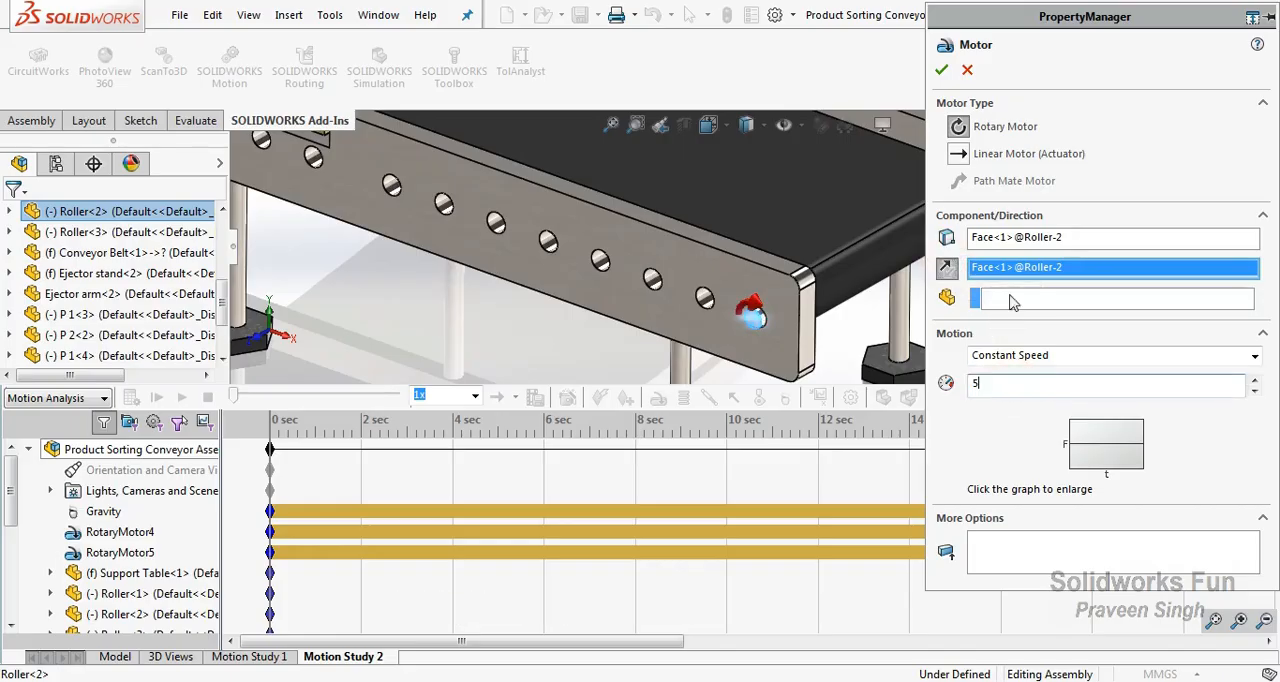
left_click(941, 70)
Check the component display options of the roller patterns LocalLPattern1, LocalLPattern2 and LocalLPattern3 without changing them.
scroll(40, 320, "down", 2)
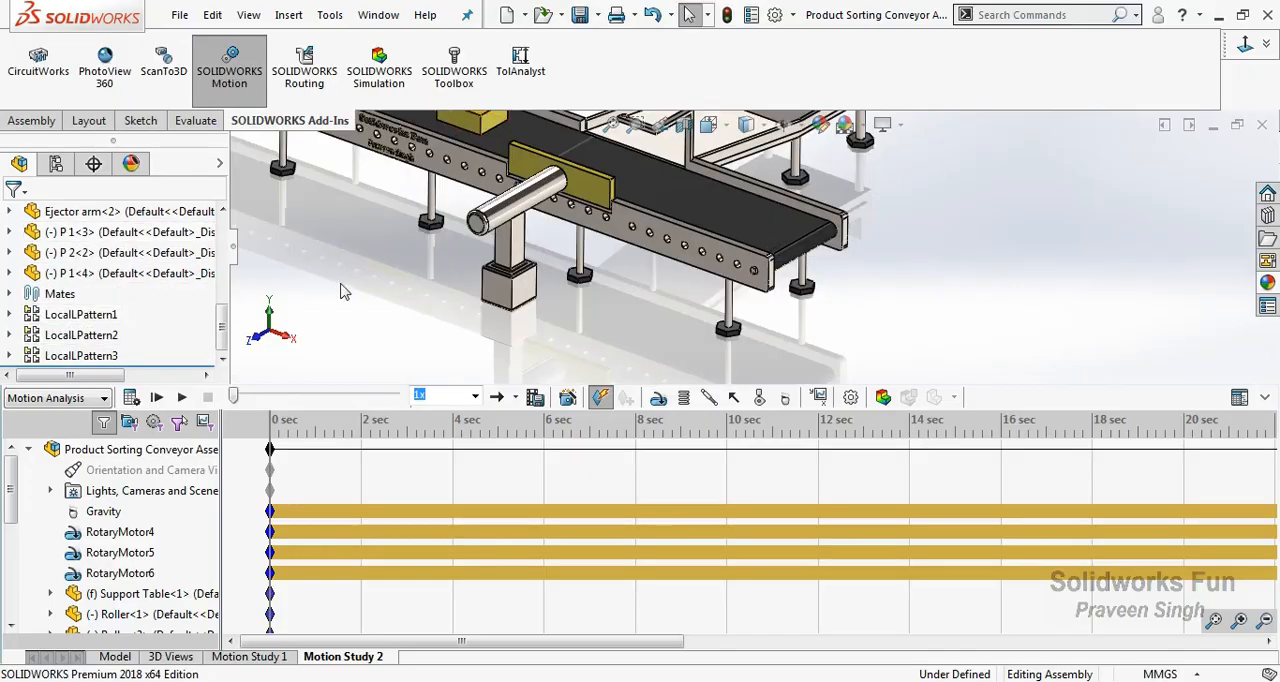
scroll(755, 228, "up", 5)
scroll(755, 228, "down", 3)
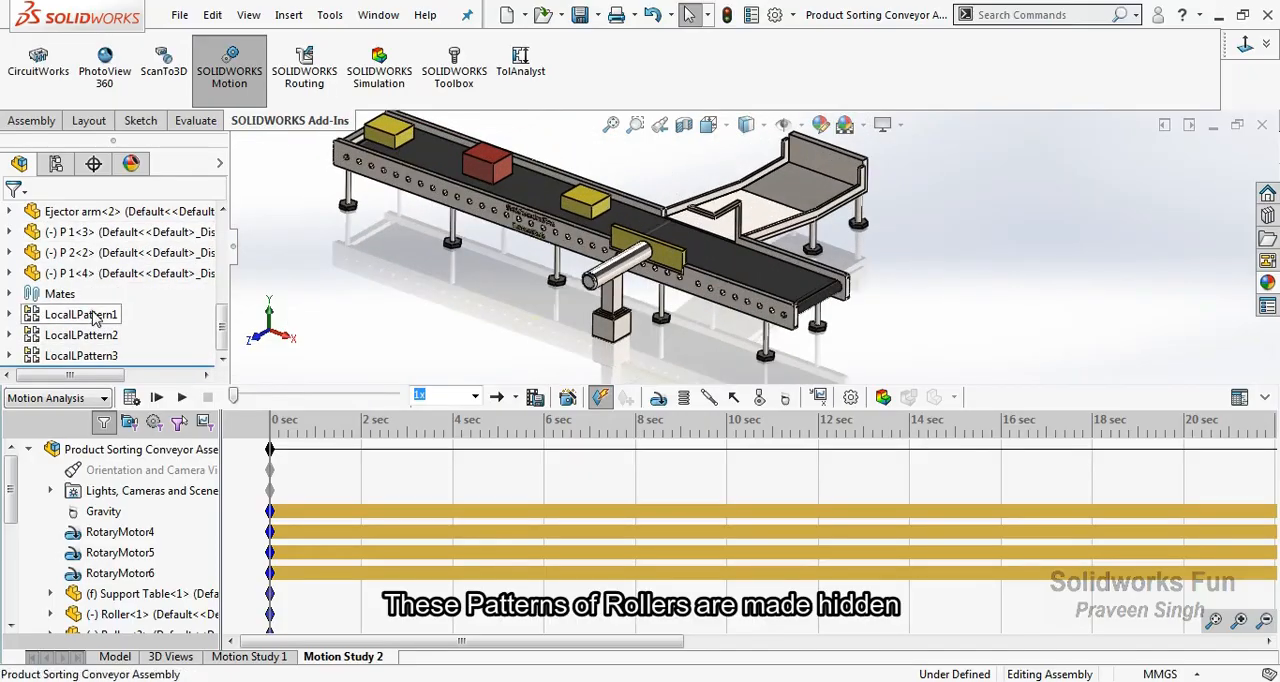
left_click(96, 318)
right_click(99, 321)
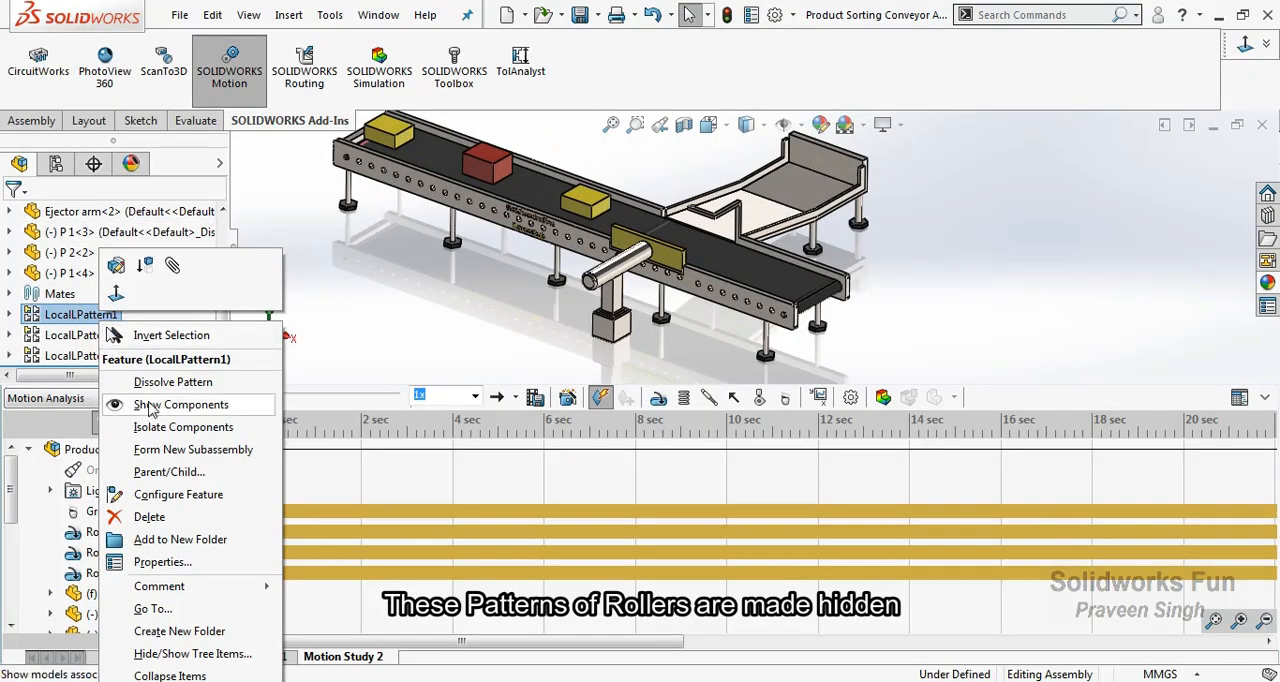
left_click(361, 363)
right_click(118, 338)
right_click(86, 357)
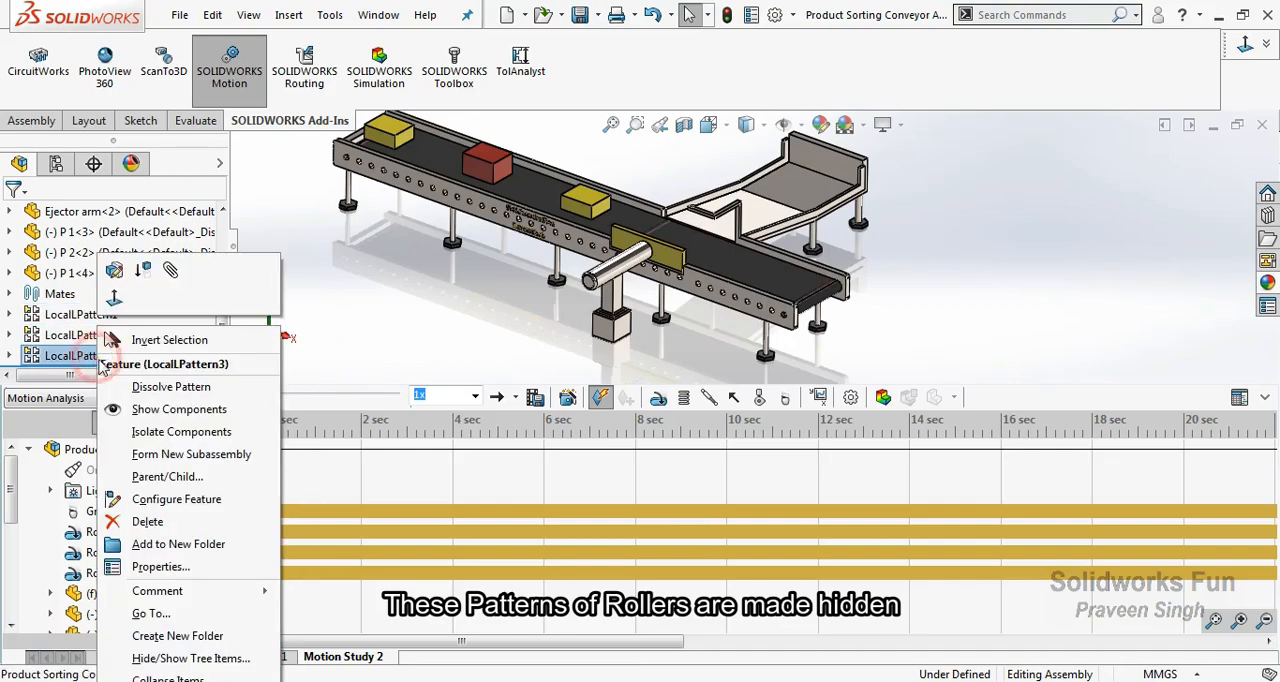
left_click(451, 320)
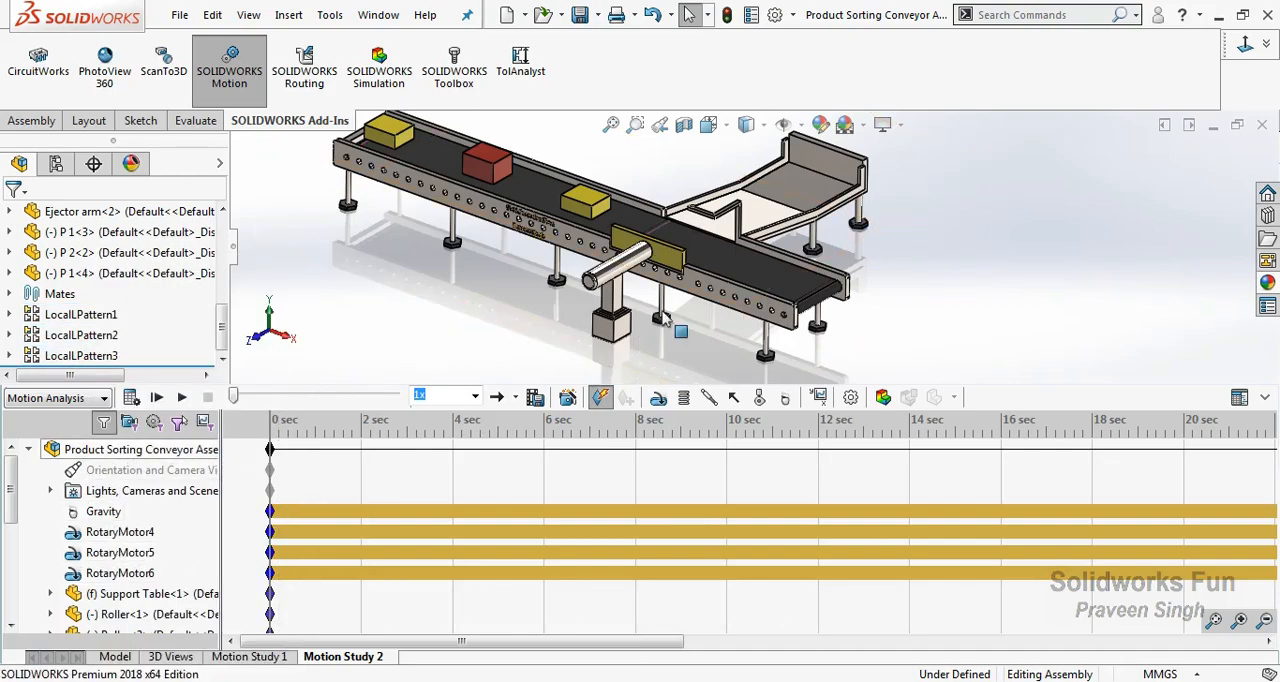
Add a solid body contact between the two yellow boxes P 1<3> and P 1<4>, without contact groups and with Acrylic materials.
left_click(759, 397)
left_click(968, 276)
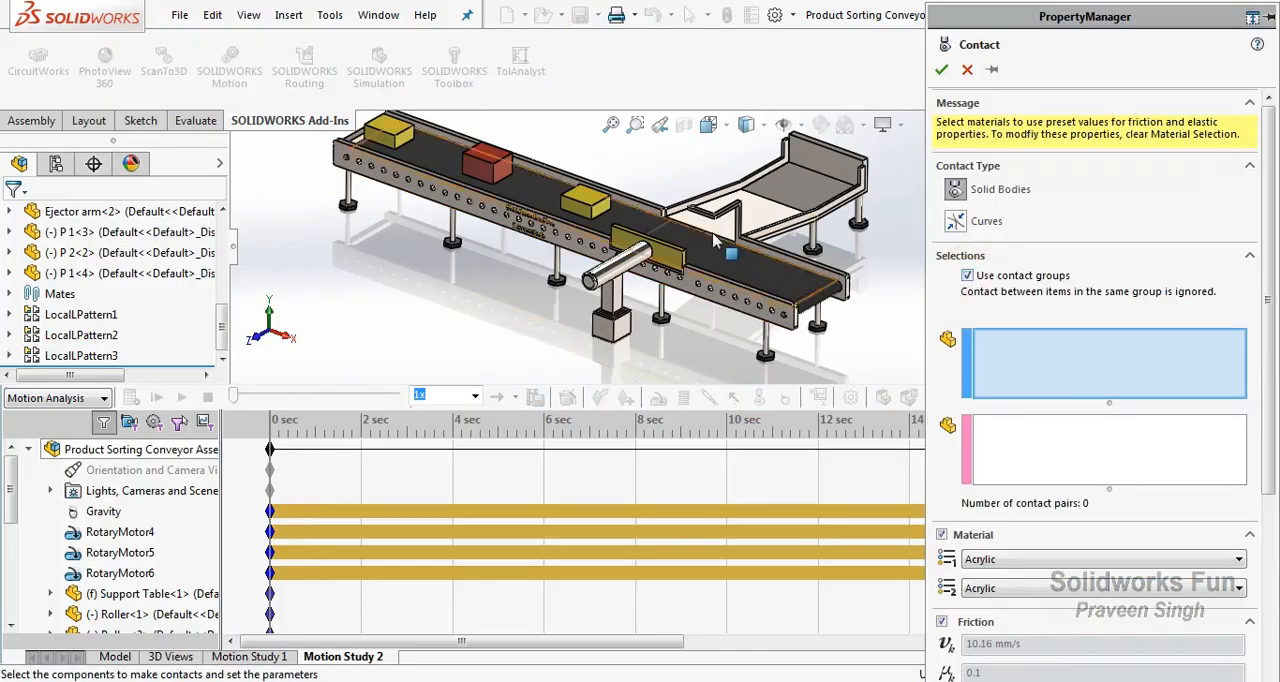
left_click(585, 203)
left_click(396, 143)
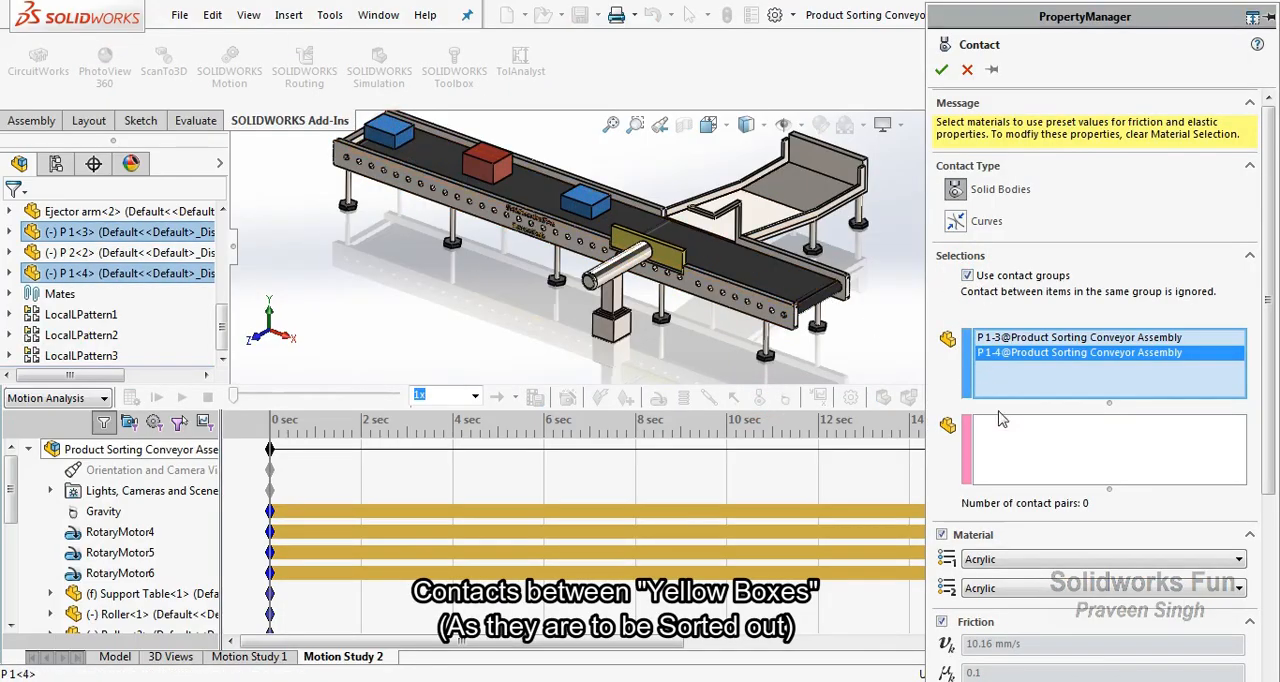
scroll(1265, 462, "down", 5)
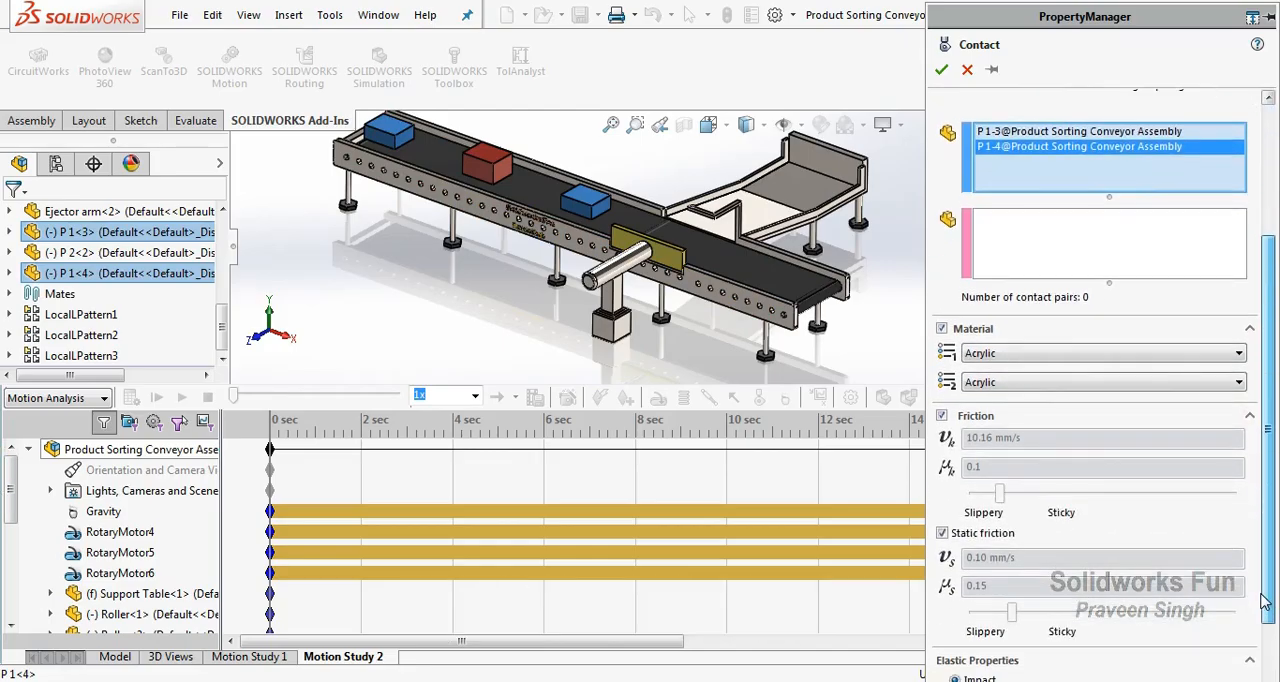
scroll(1200, 400, "up", 5)
left_click(943, 69)
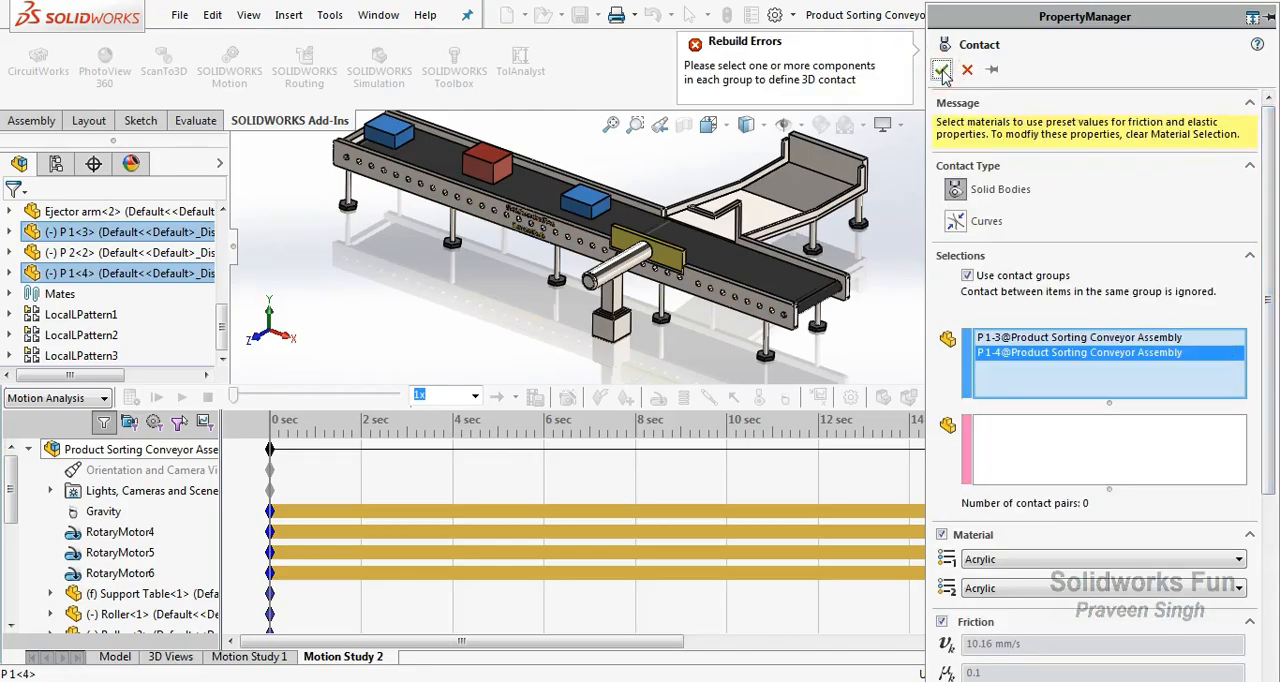
left_click(967, 275)
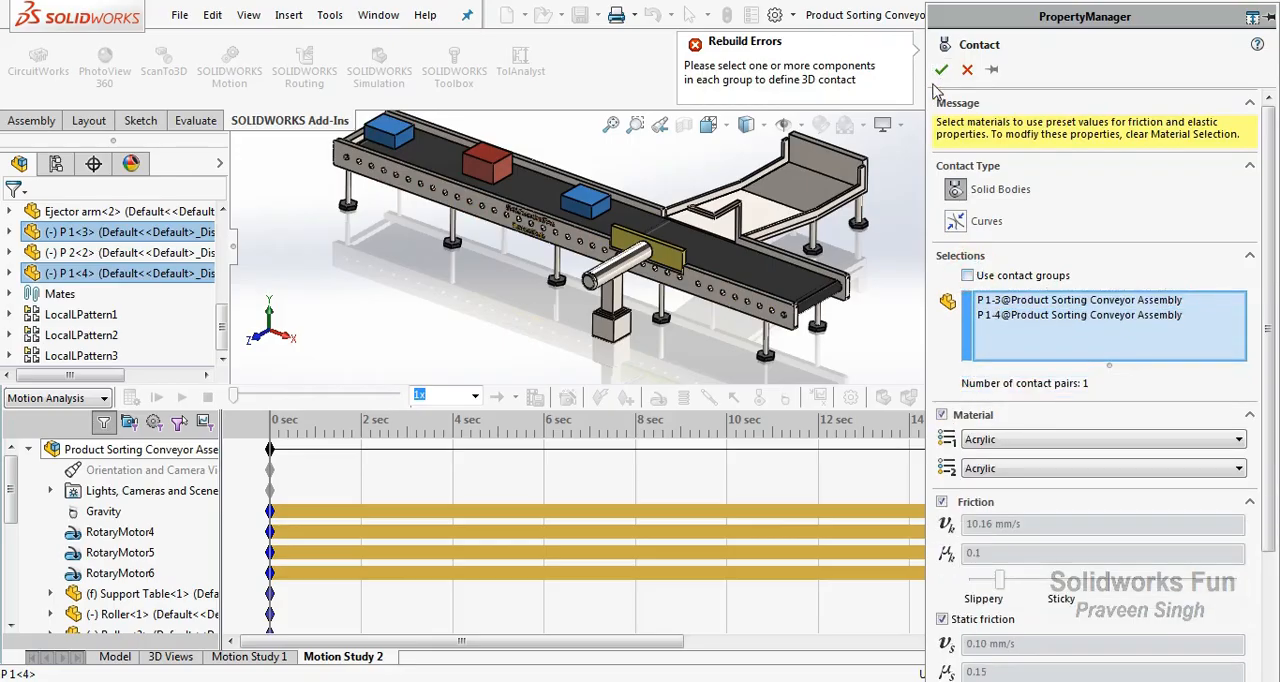
left_click(941, 69)
Add a grouped solid body contact between all three boxes (P 1<3>, P 1<4>, P 2<2>) and the conveyor belt.
left_click(759, 397)
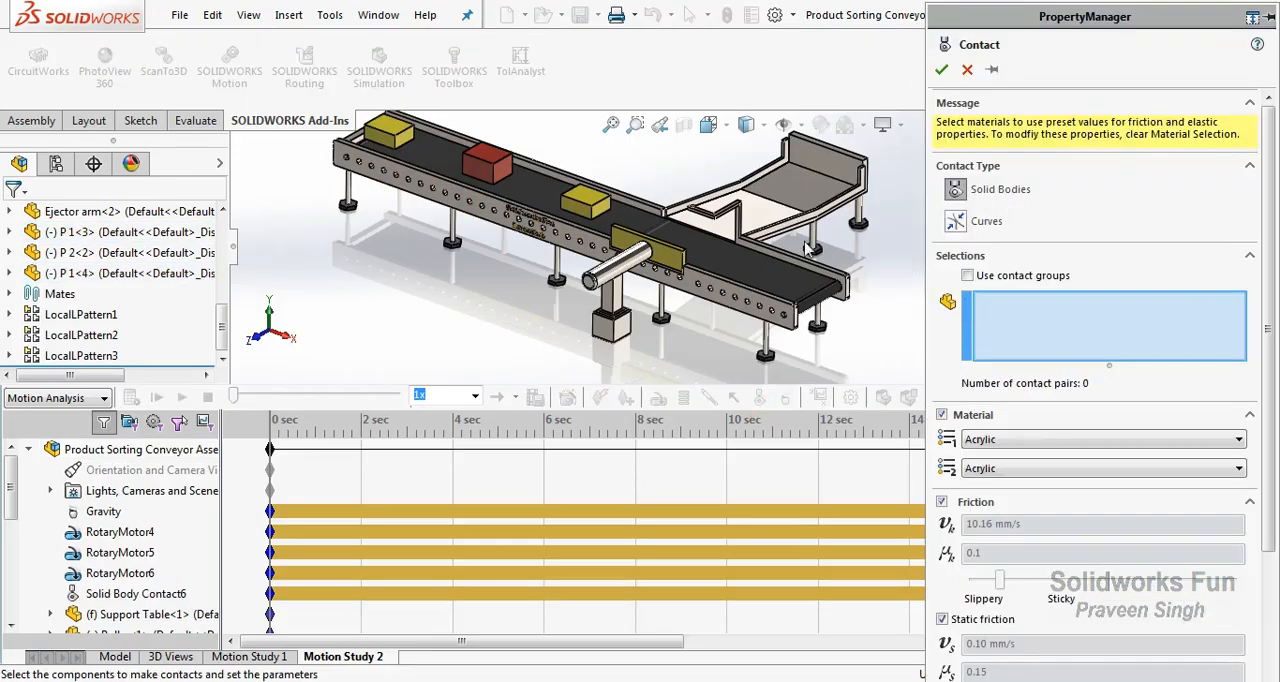
left_click(967, 275)
left_click(582, 205)
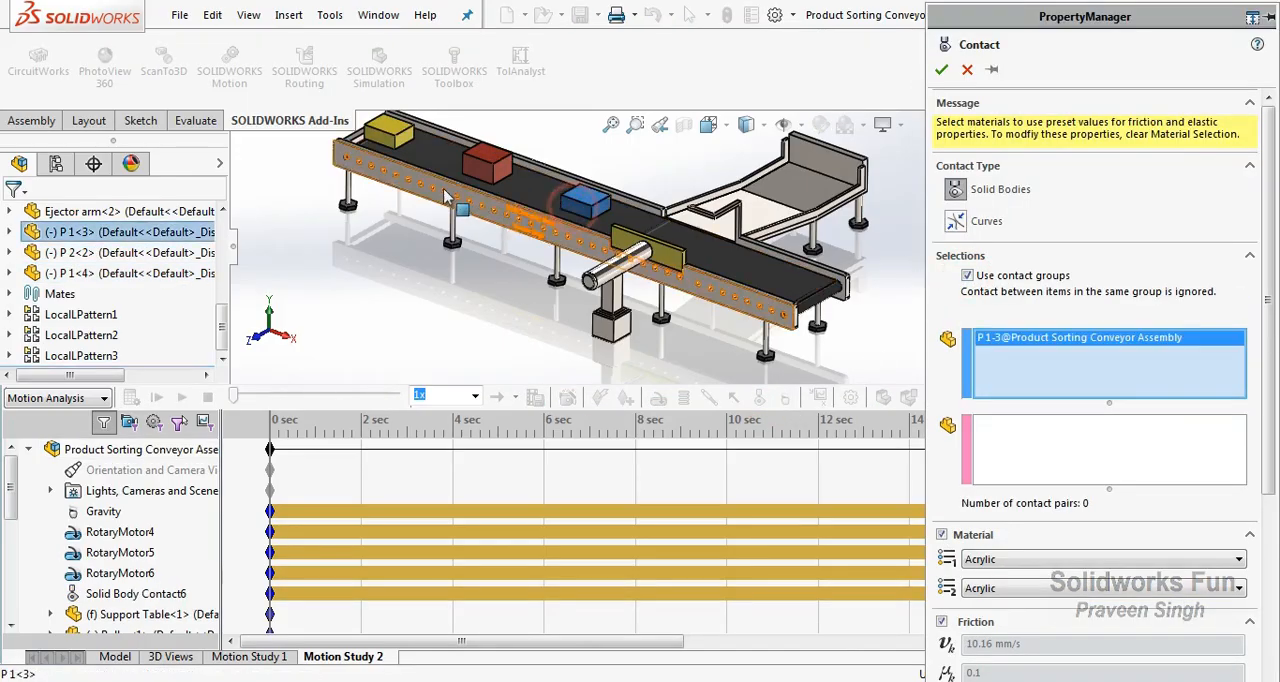
left_click(407, 145)
right_click(858, 289)
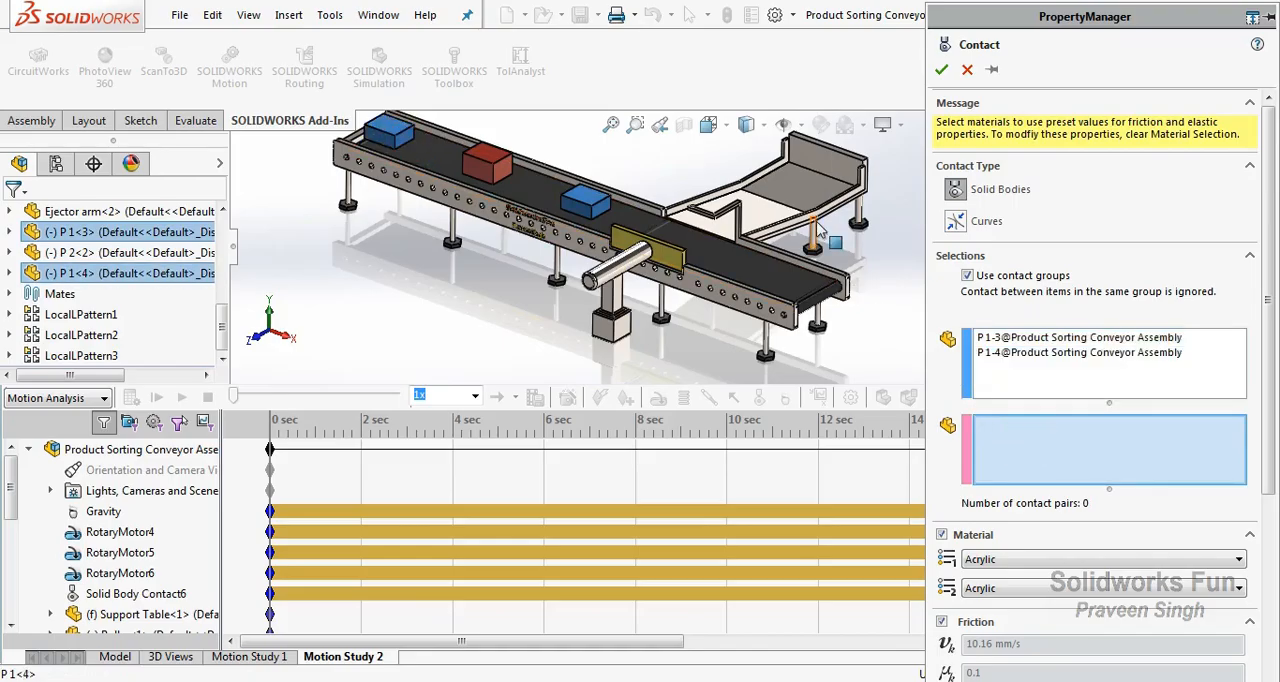
left_click(1005, 378)
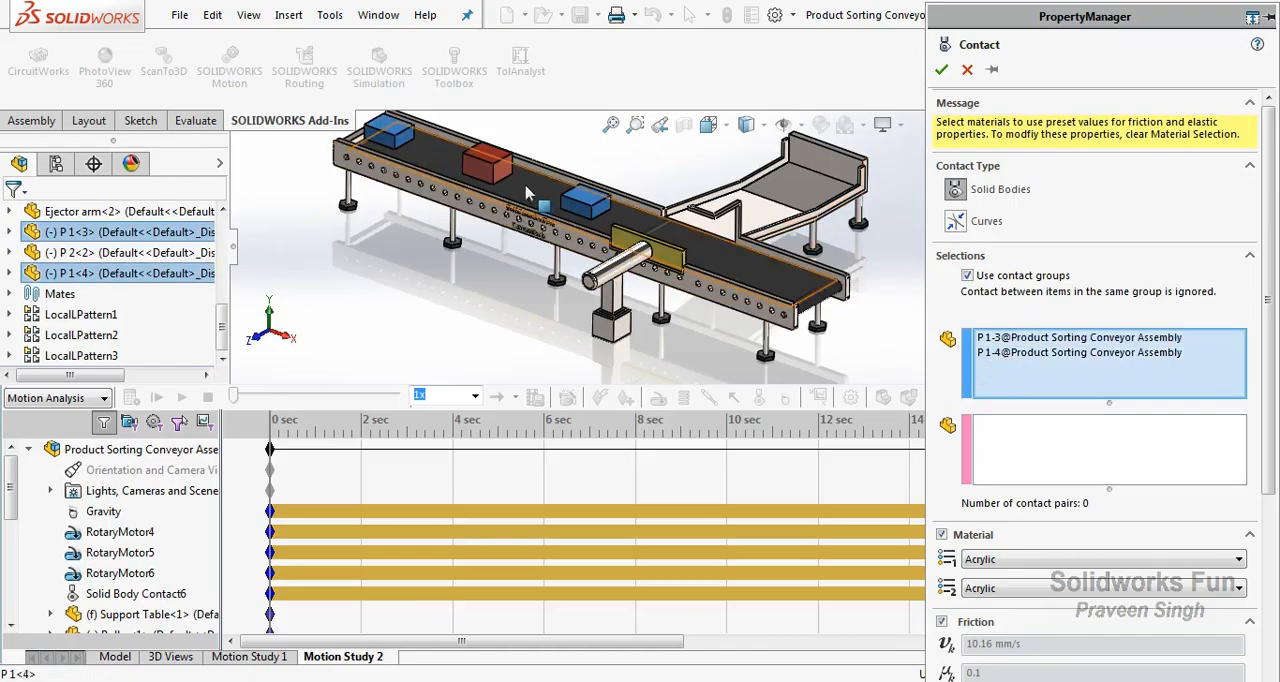
left_click(500, 160)
right_click(790, 290)
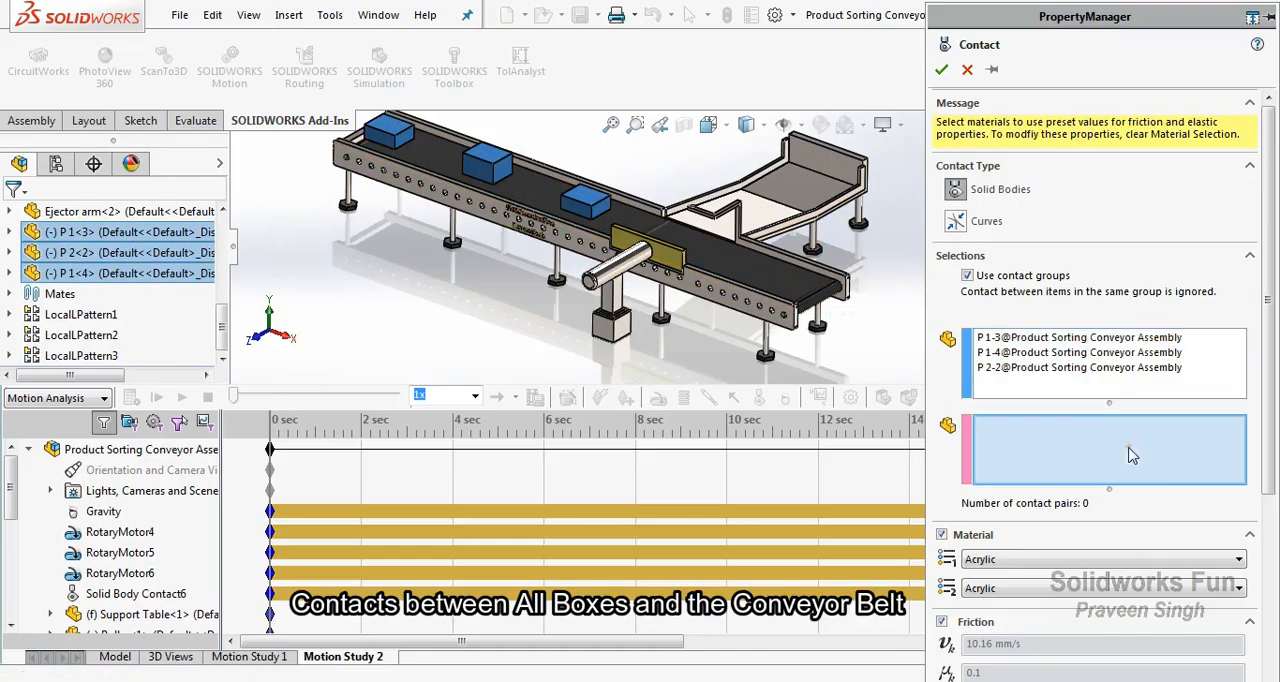
left_click(755, 290)
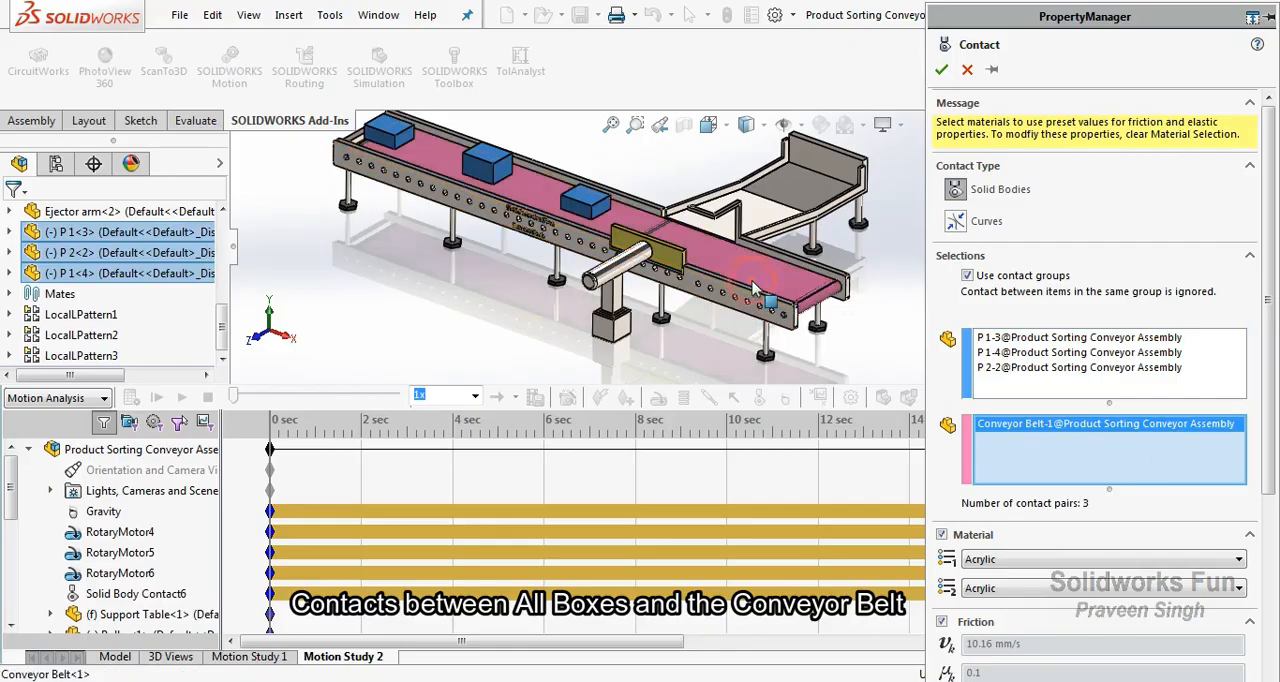
left_click(941, 70)
Add a grouped solid body contact between the yellow boxes P 1<4> and P 1<3> and the ejector arm.
left_click(759, 398)
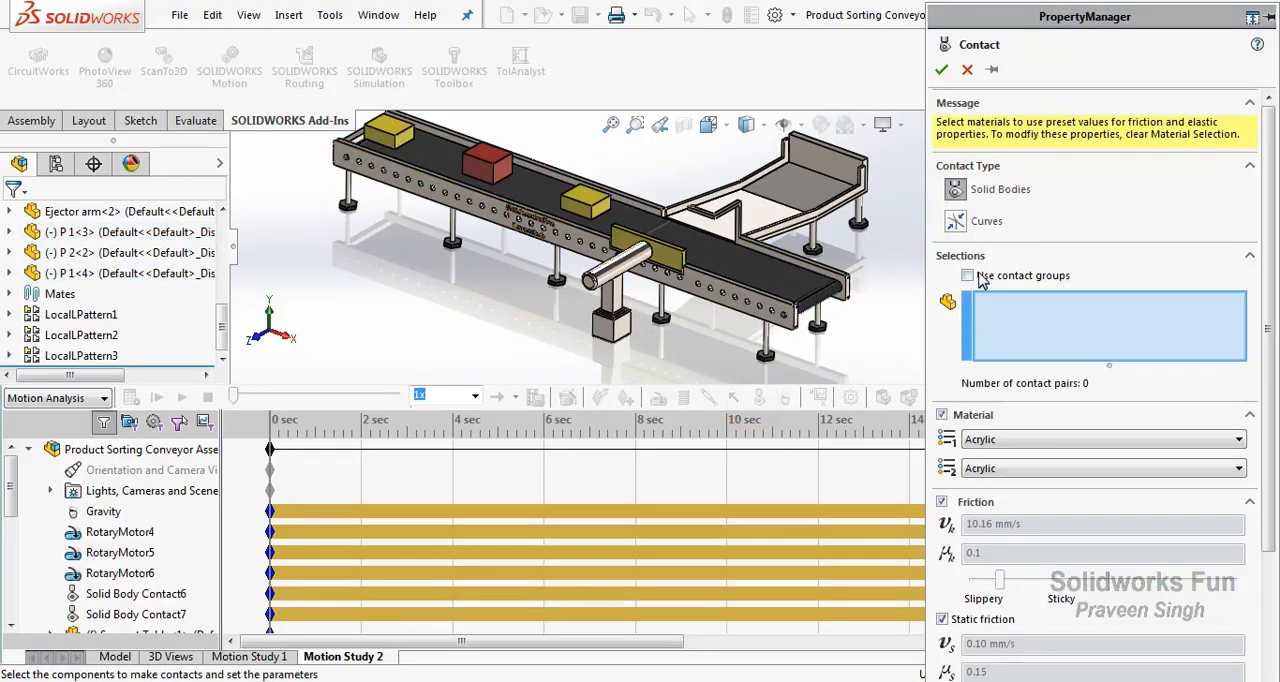
left_click(967, 275)
left_click(390, 132)
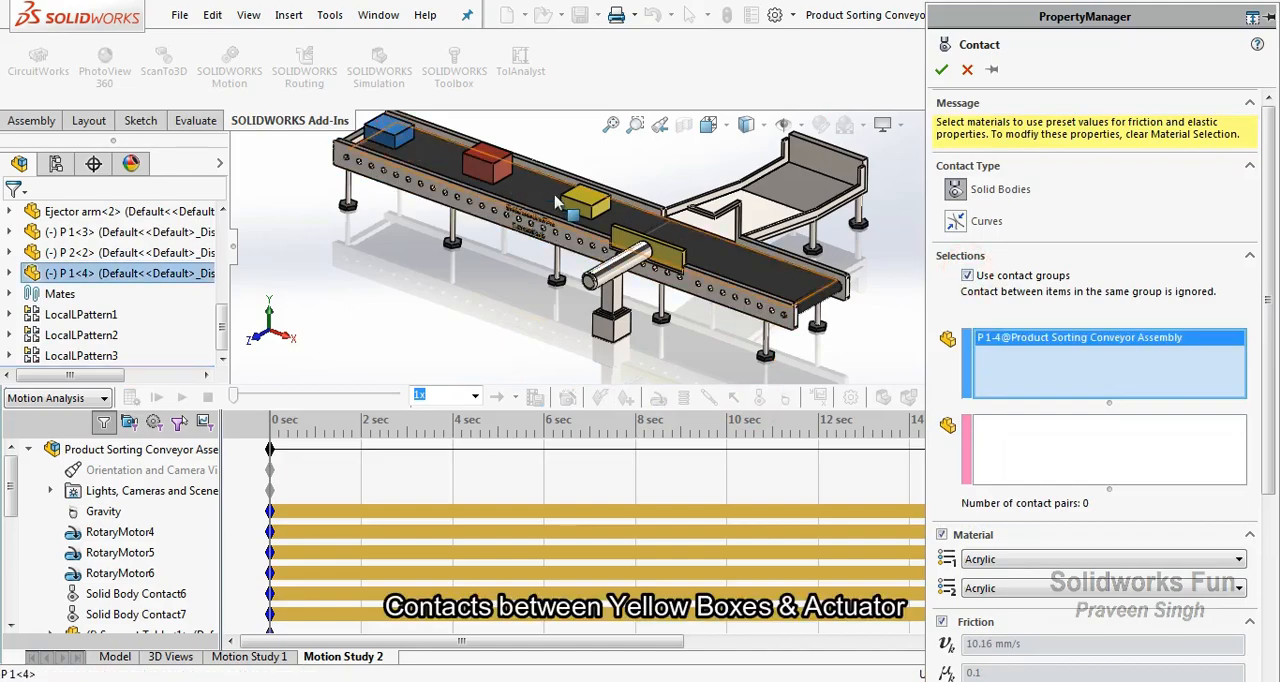
left_click(570, 207)
left_click(1018, 455)
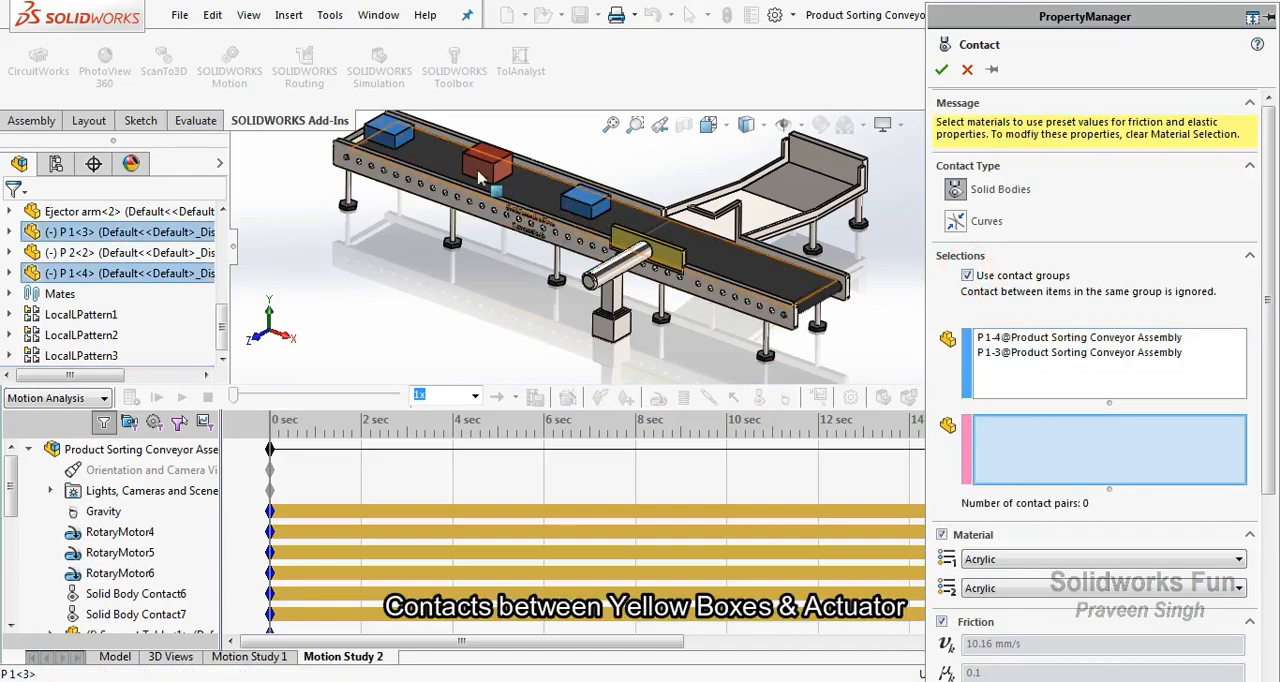
left_click(674, 262)
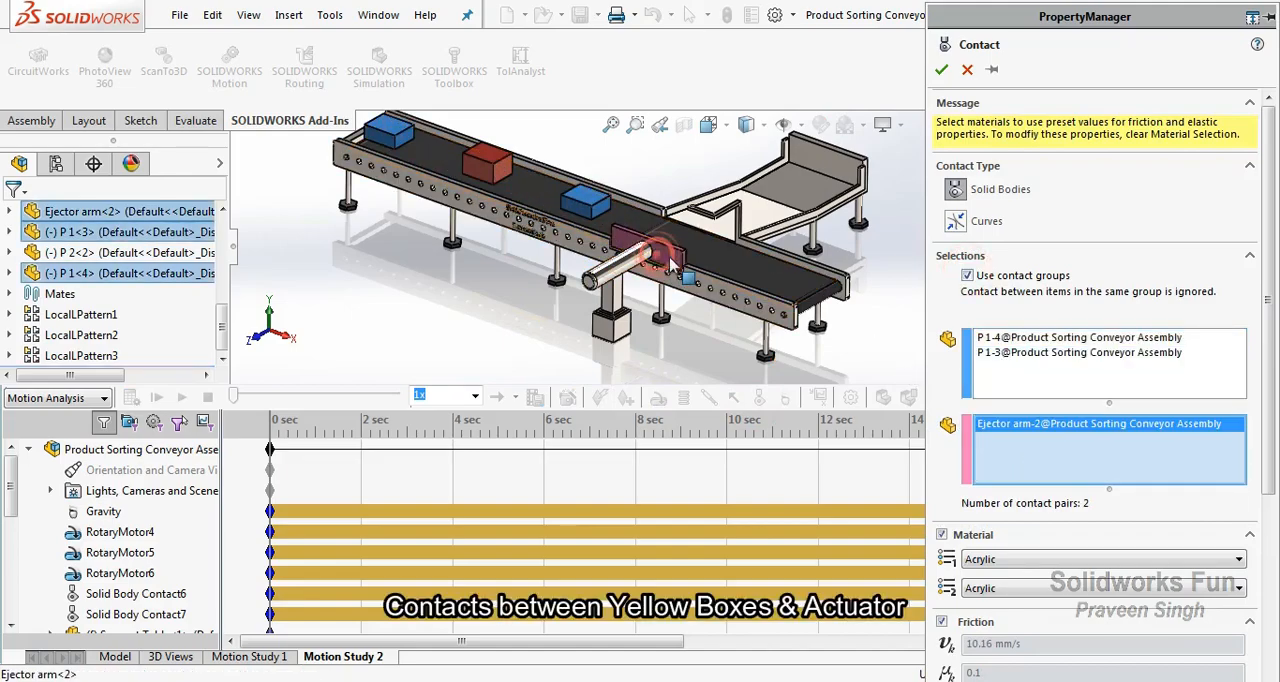
left_click(941, 70)
Add a grouped solid body contact between the yellow boxes P 1<4> and P 1<3> and the side conveyor table.
left_click(760, 395)
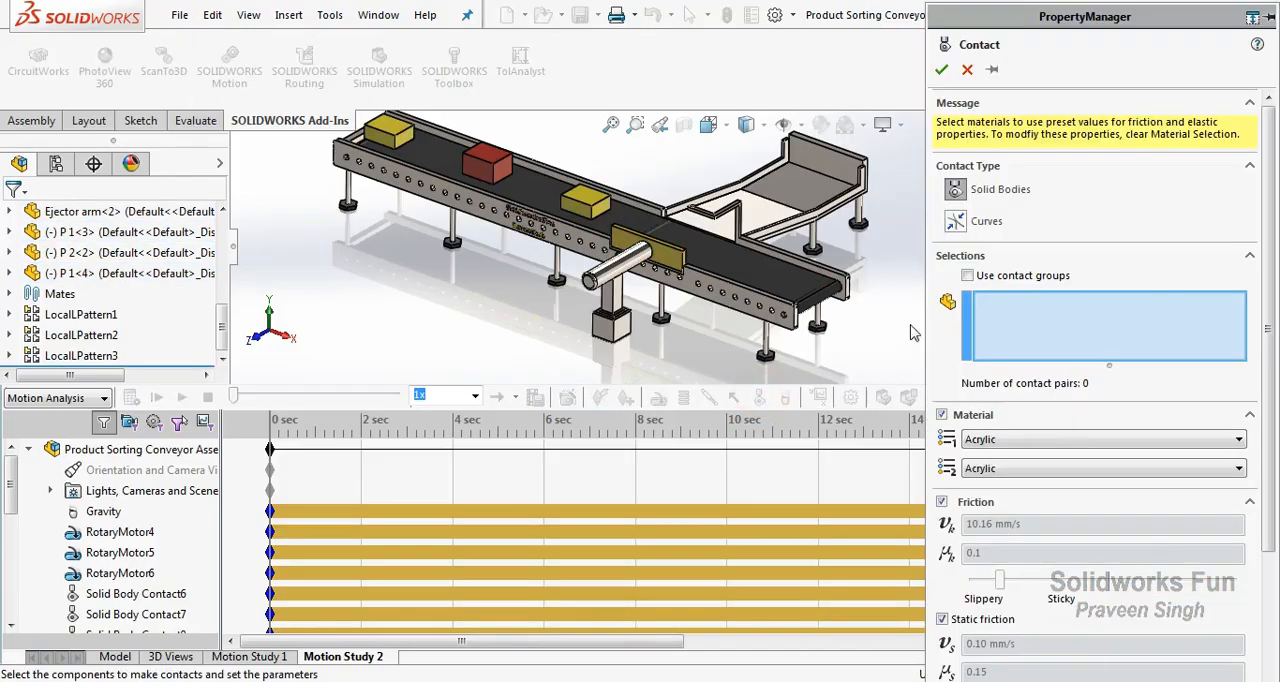
left_click(967, 276)
left_click(390, 130)
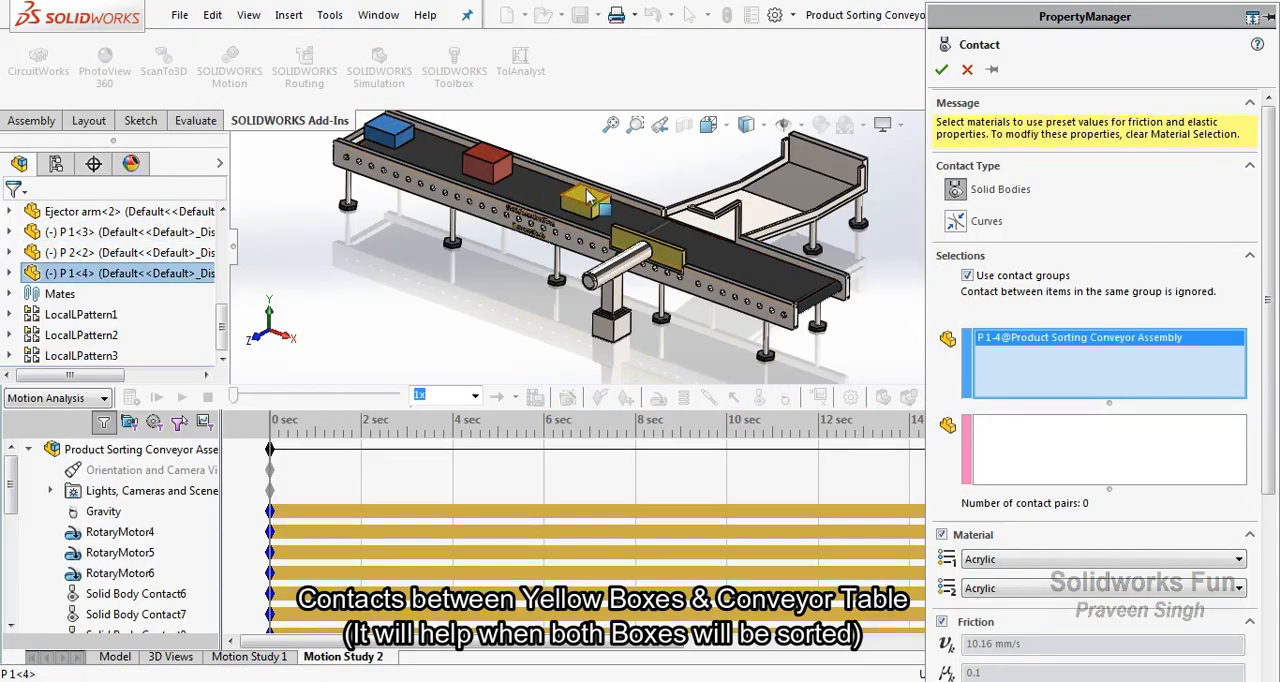
left_click(585, 197)
left_click(1100, 458)
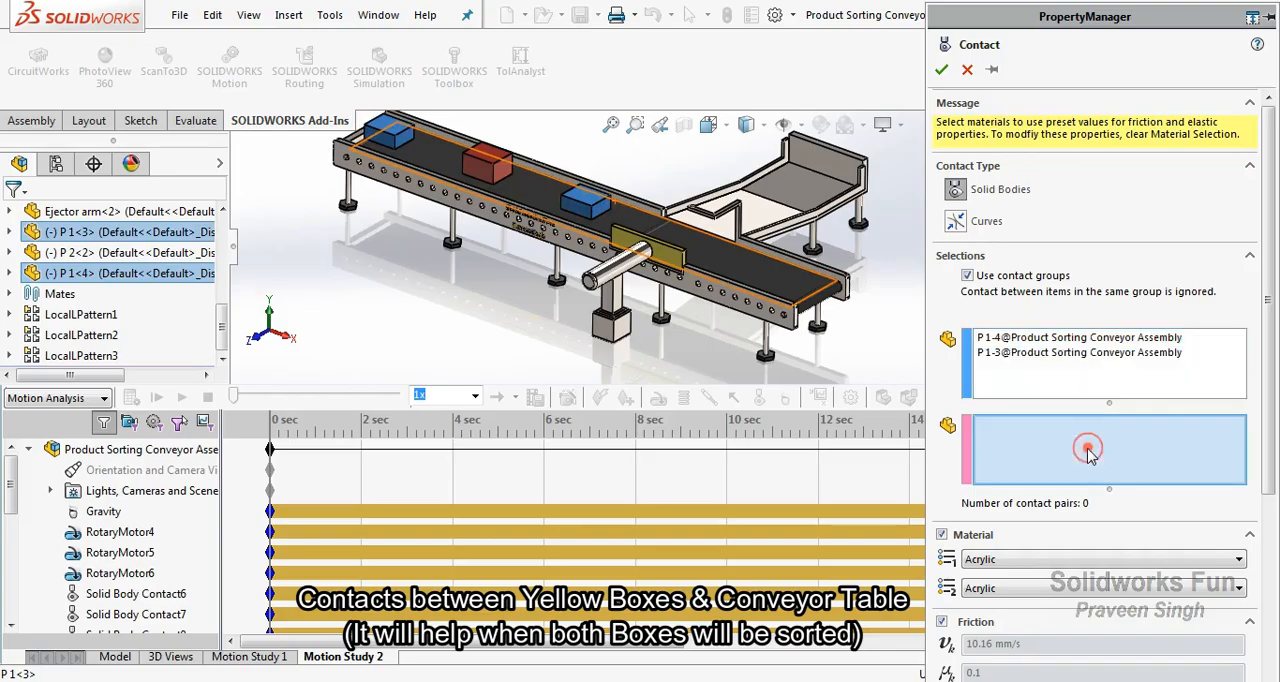
left_click(816, 222)
left_click(941, 69)
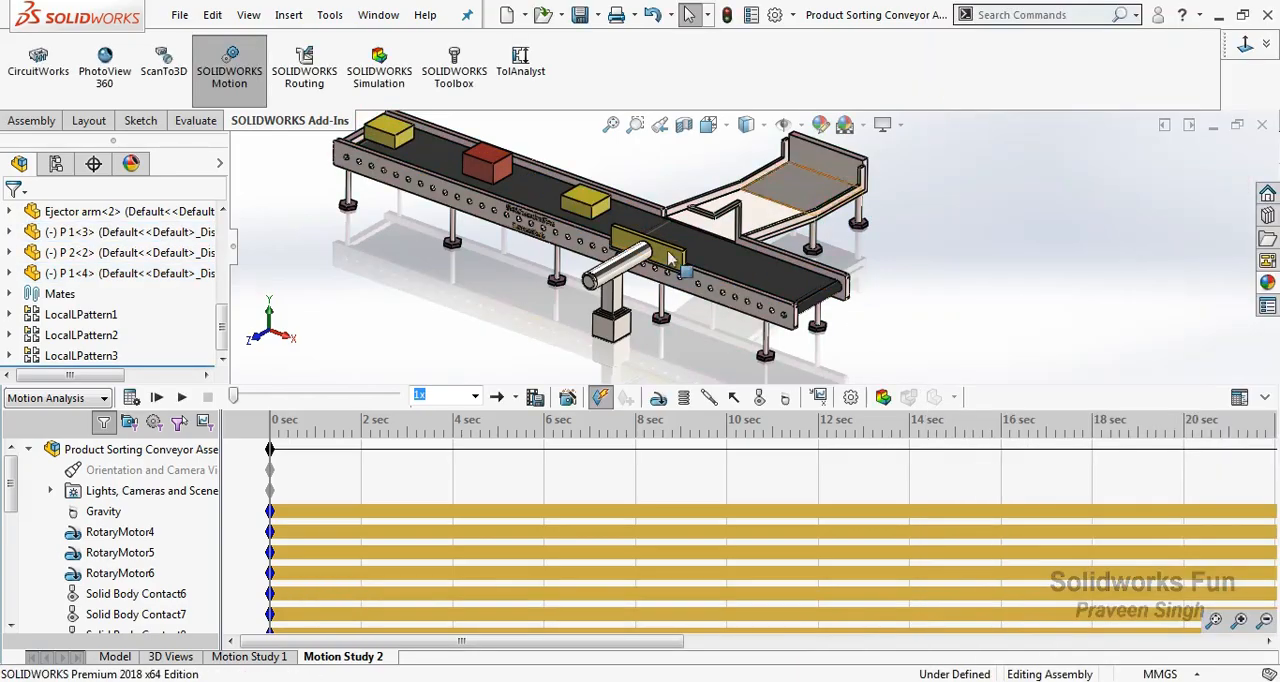
Review which components each of the four solid body contacts, Solid Body Contact6 to Solid Body Contact9, connects.
left_click_drag(12, 478, 13, 535)
left_click(116, 472)
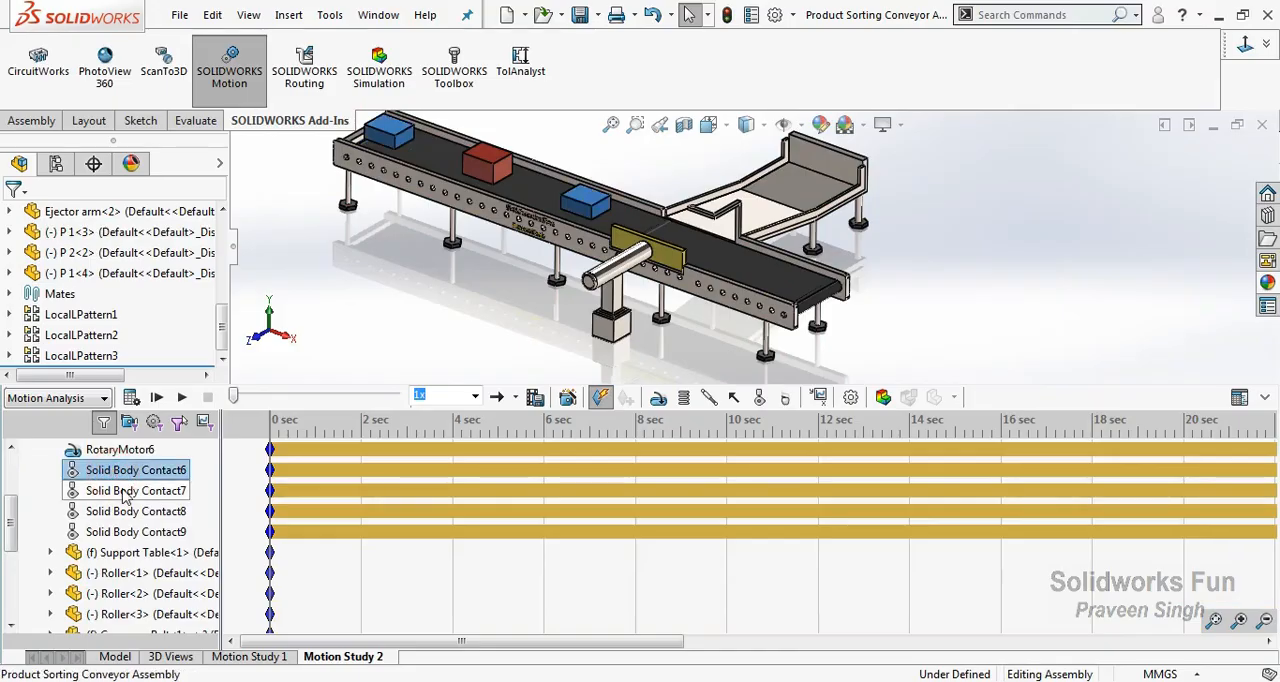
left_click(124, 491)
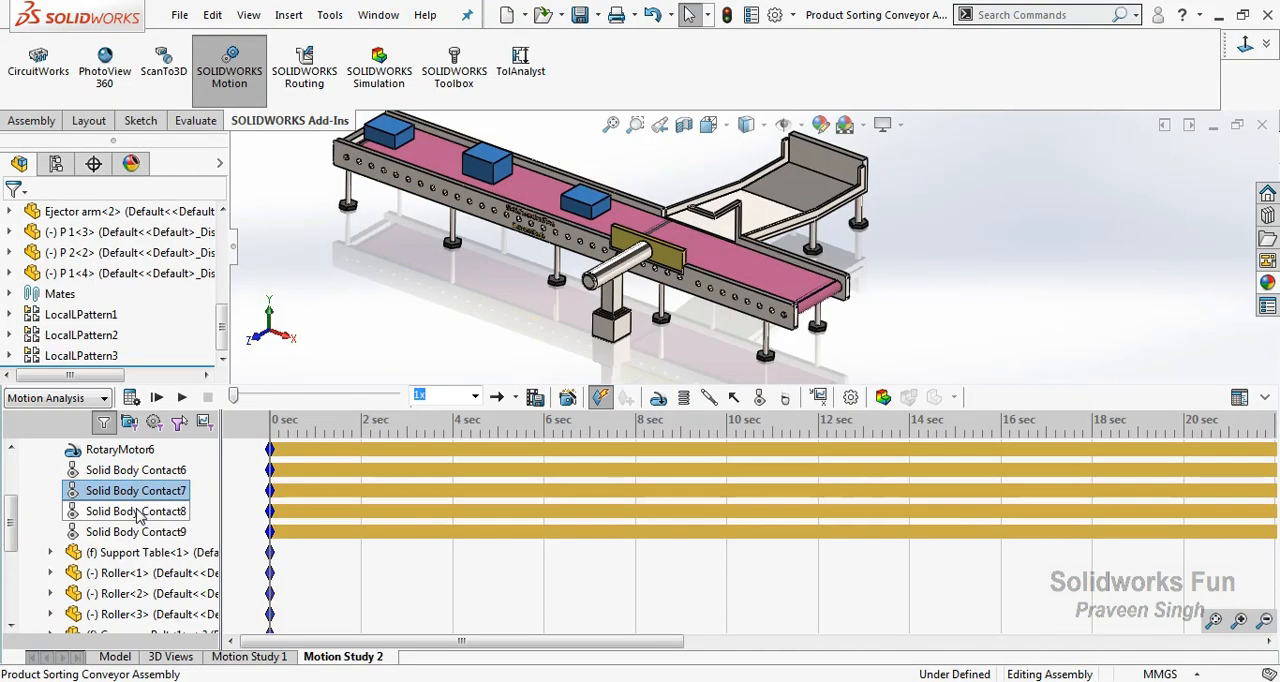
left_click(140, 513)
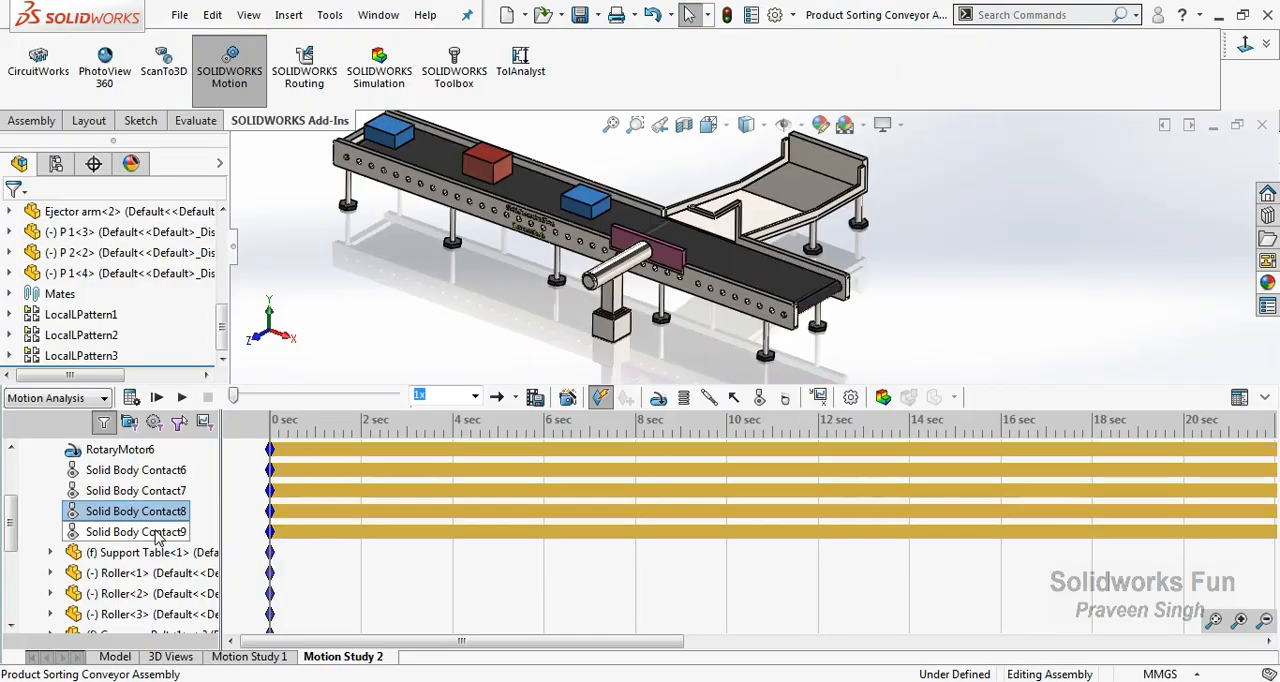
left_click(157, 532)
left_click(448, 335)
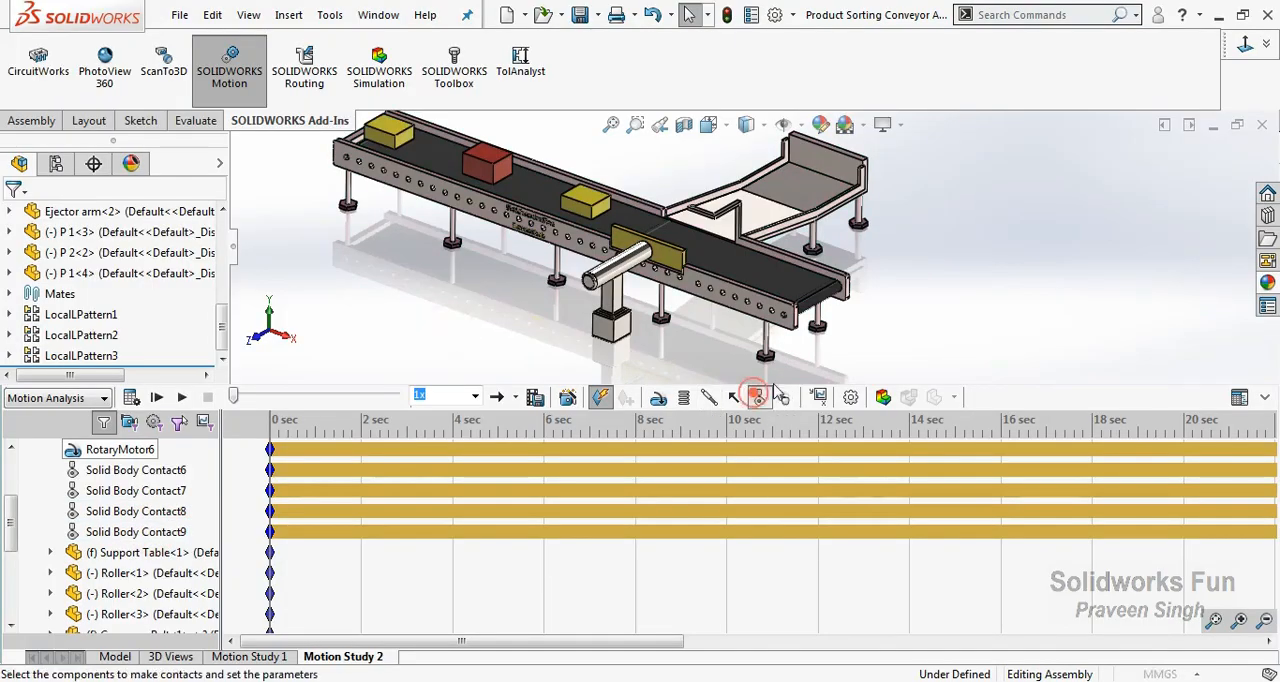
Start a solid body contact using contact groups, with the three boxes P 1<4>, P 2<2> and P 1<3> as the first group.
left_click(758, 398)
left_click(967, 275)
left_click(400, 141)
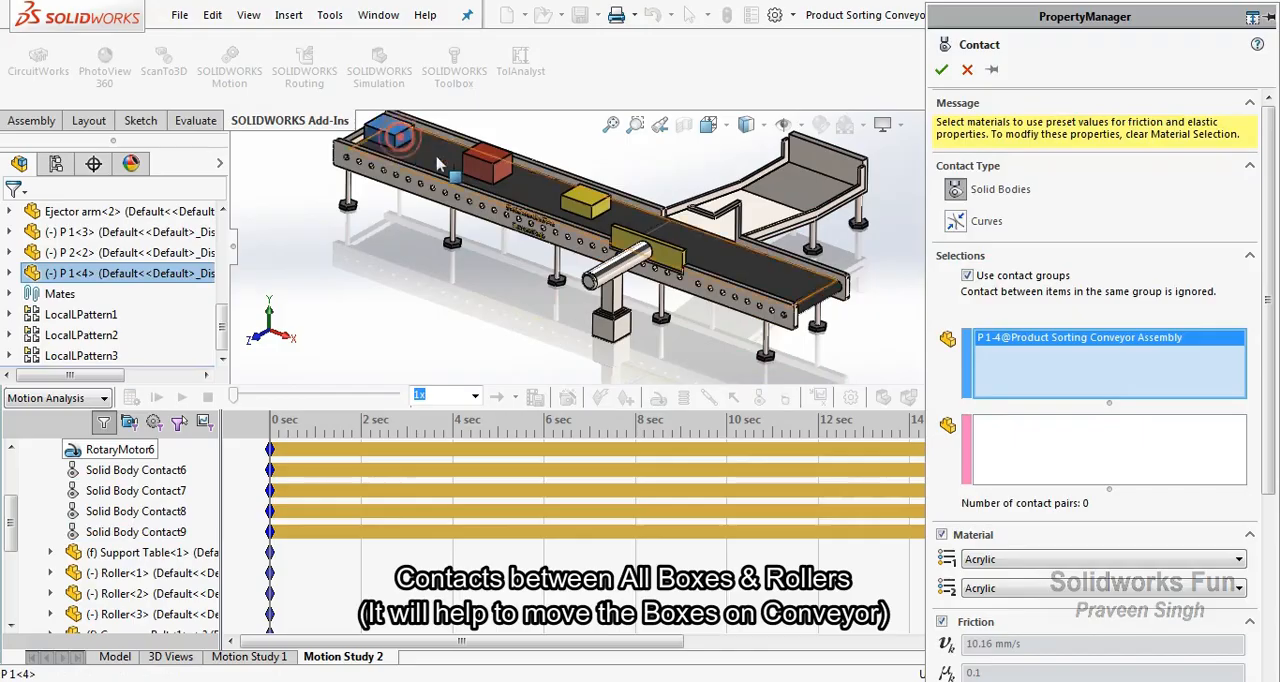
left_click(487, 170)
left_click(578, 206)
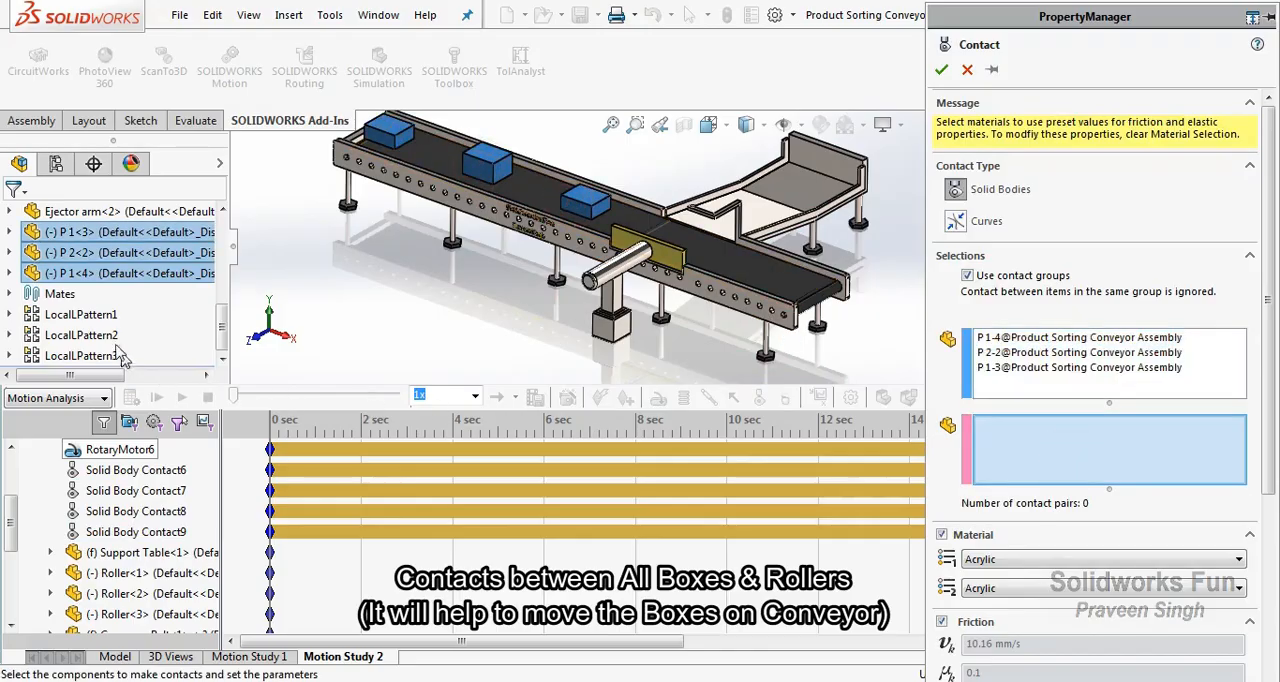
Add Roller<1>, Roller<2> and Roller<3> to the second group of the contact.
scroll(22, 316, "up", 2)
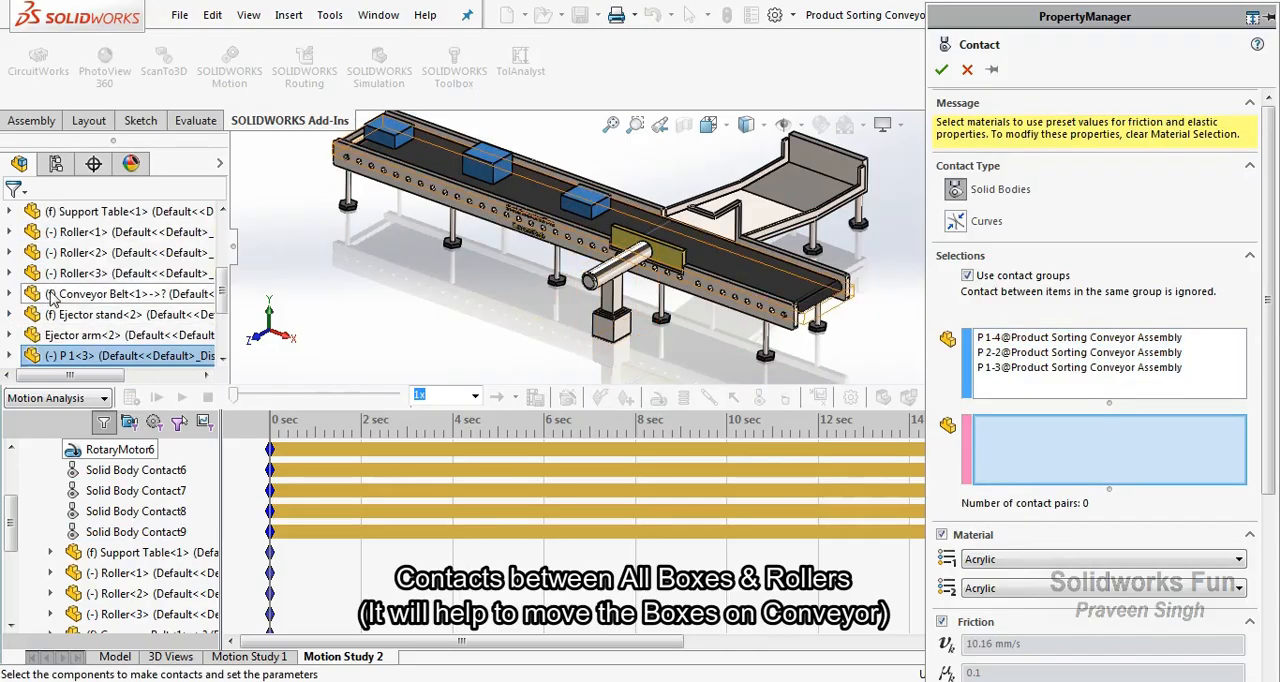
left_click(95, 232)
left_click(110, 253)
left_click(110, 273)
scroll(20, 320, "down", 3)
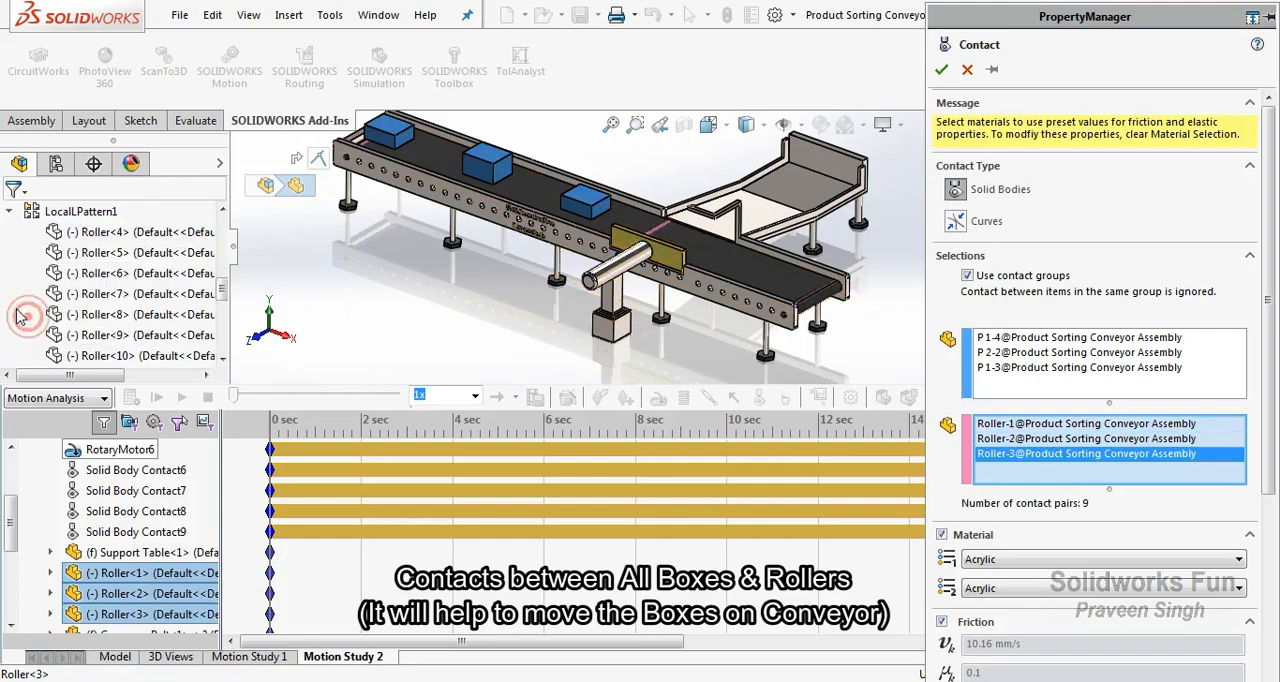
Add all patterned rollers of LocalLPattern1, Roller<4> to Roller<24>, to the contact's second group.
left_click(140, 355, "shift")
scroll(27, 293, "down", 3)
left_click(100, 355, "shift")
scroll(38, 289, "down", 3)
left_click(120, 355, "shift")
scroll(52, 300, "down", 3)
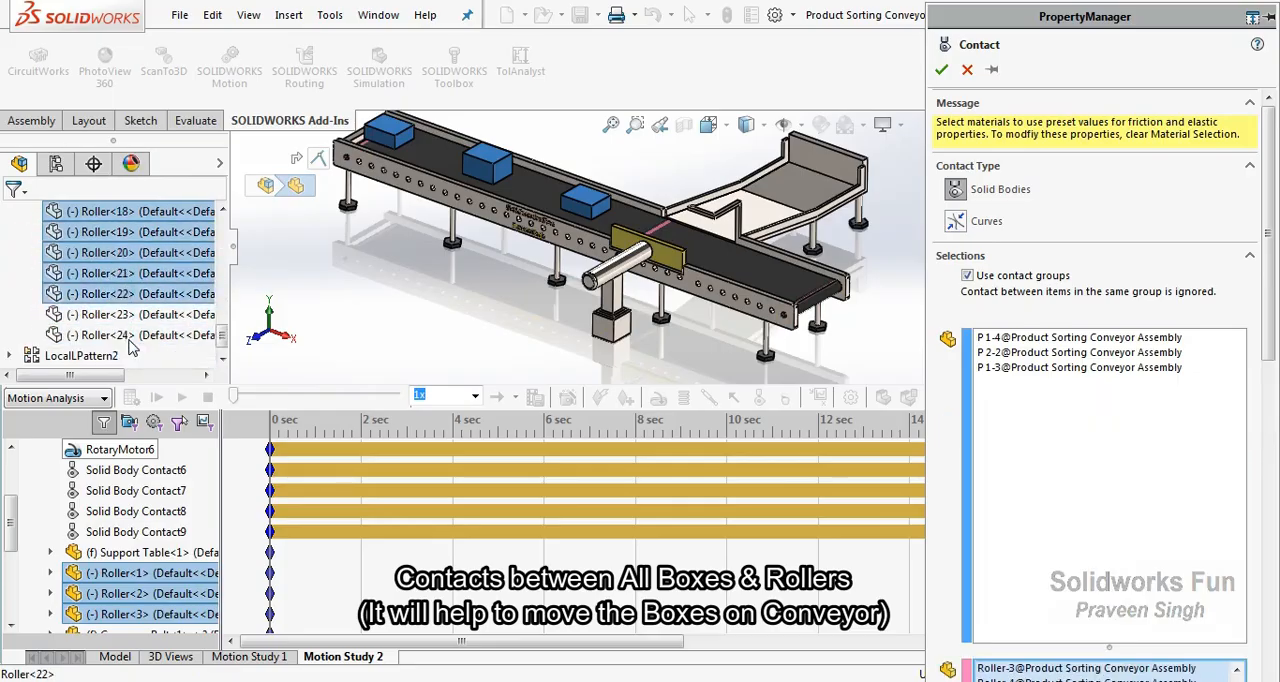
left_click(70, 314, "shift")
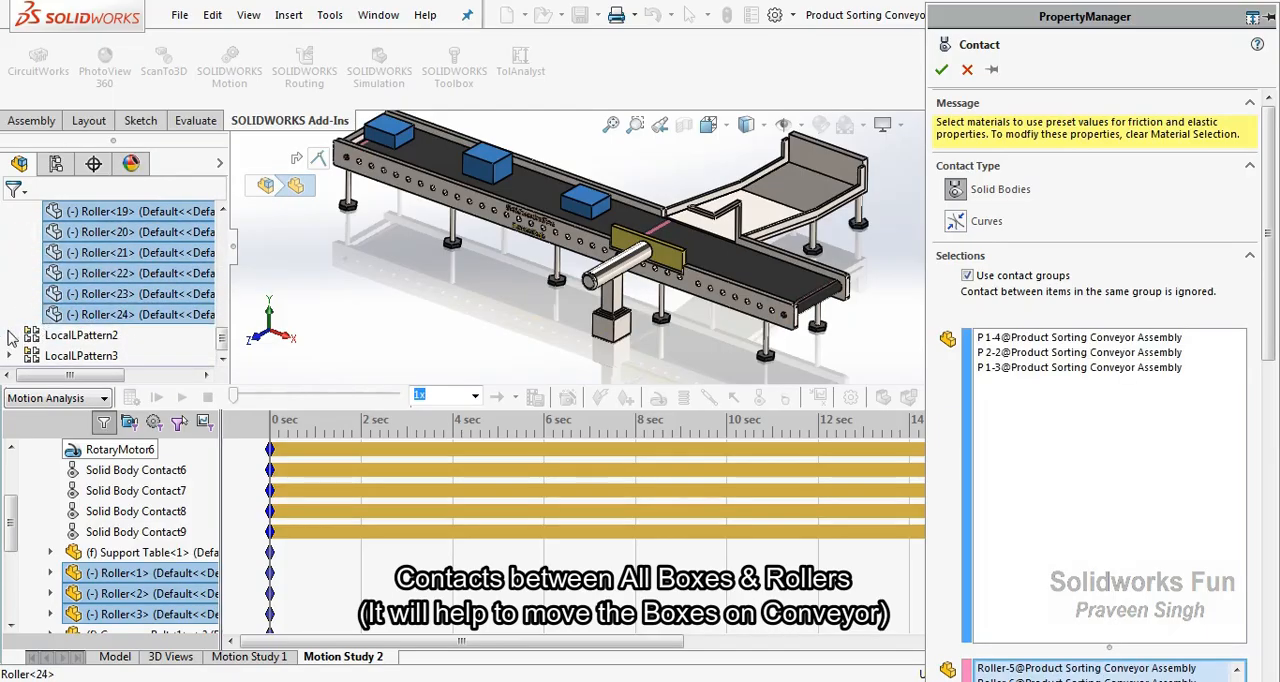
Add the rollers of LocalLPattern2 and LocalLPattern3, up to Roller<36>, to the second group and accept the contact.
left_click(8, 335)
scroll(30, 268, "down", 3)
left_click(100, 335, "shift")
left_click(8, 355)
scroll(34, 291, "down", 3)
left_click_drag(30, 232, 116, 362)
left_click_drag(1266, 305, 1268, 472)
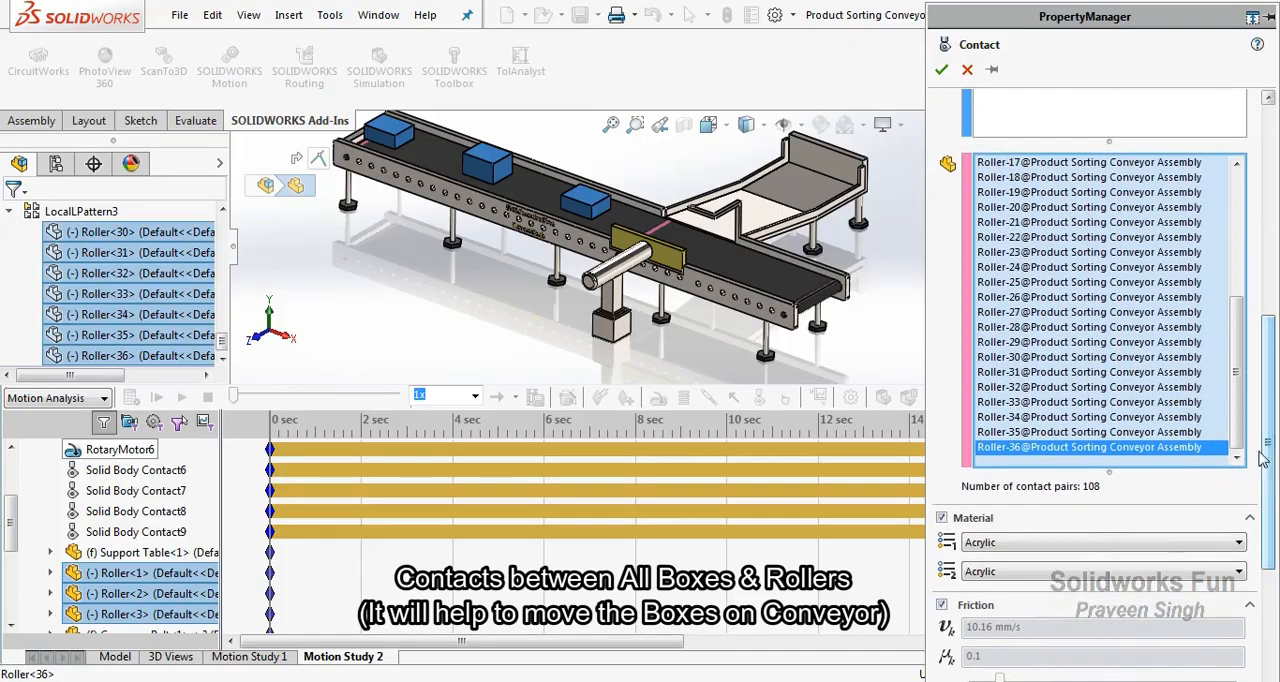
left_click_drag(1266, 395, 1268, 150)
left_click(941, 69)
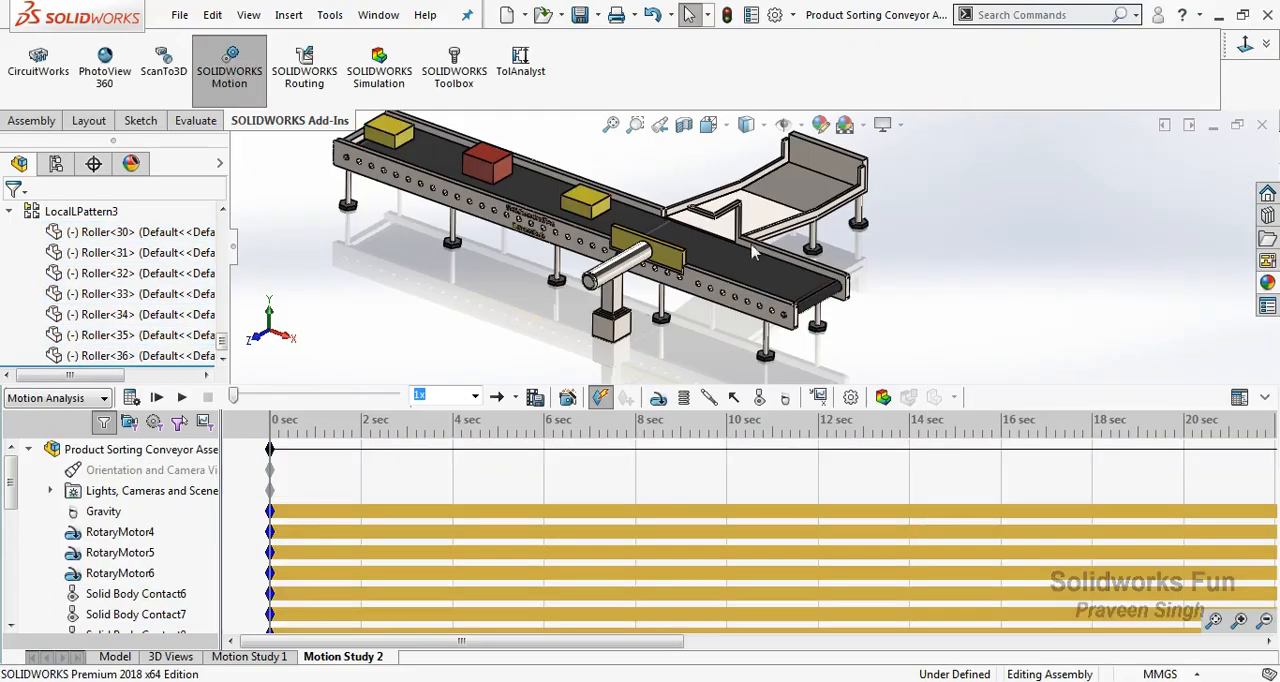
Add a linear motor on the ejector arm's plate face, pointing across the belt, with Servo Motor as its motion type.
left_click(235, 250)
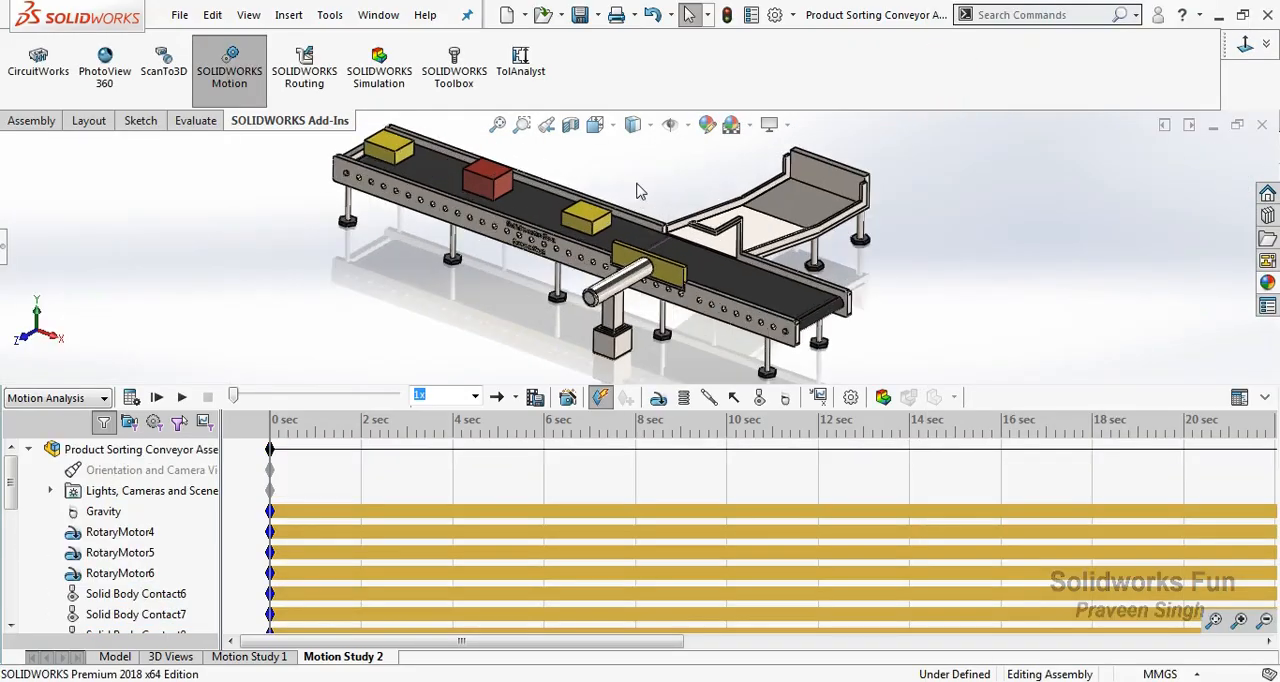
left_click_drag(12, 480, 17, 508)
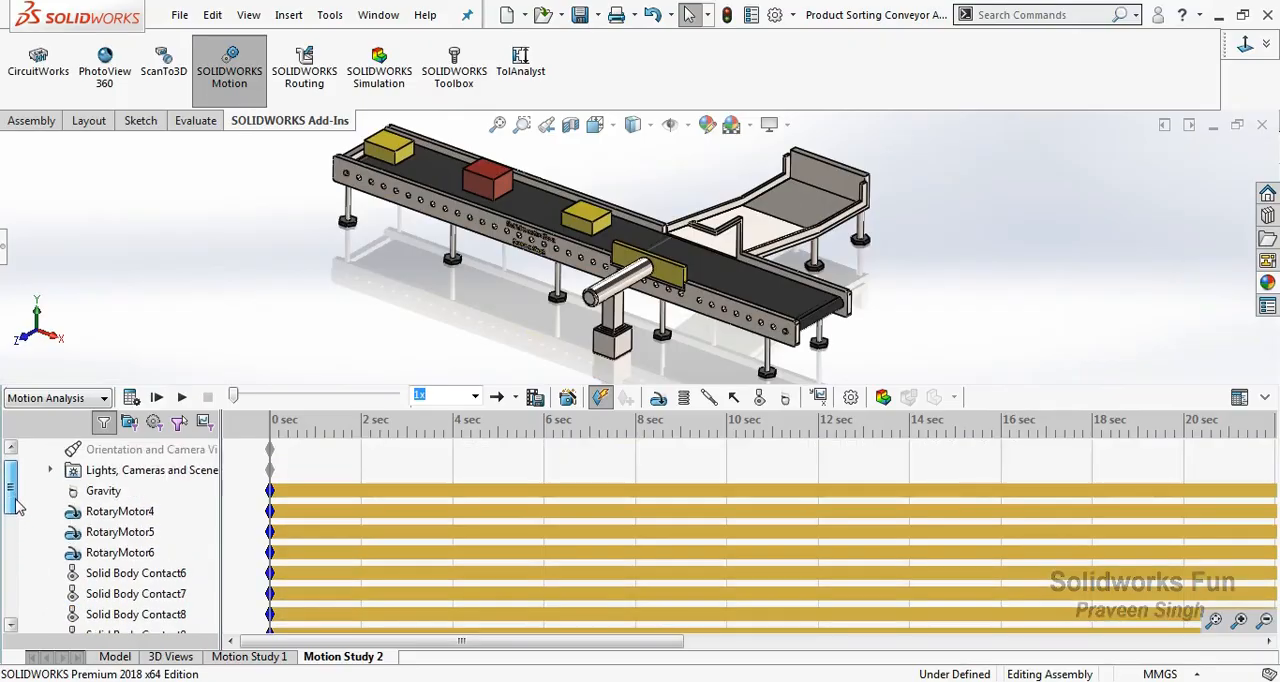
right_click(675, 190)
left_click(705, 257)
left_click_drag(704, 255, 700, 172)
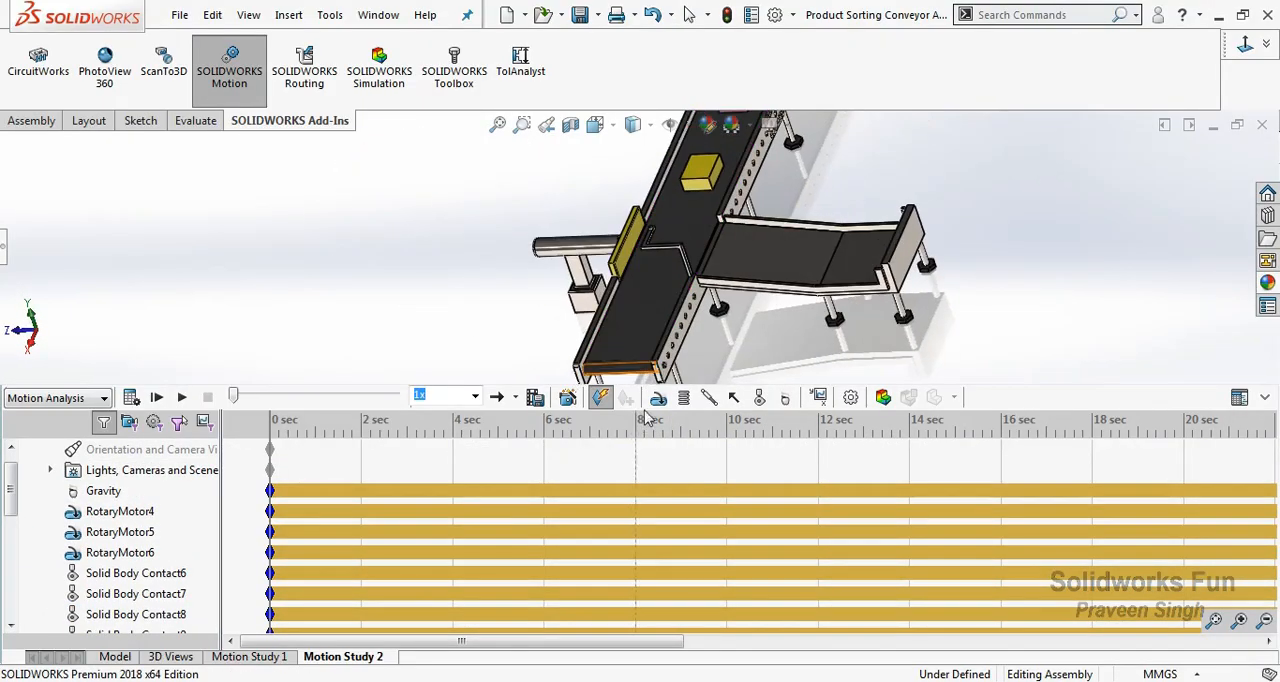
left_click(658, 397)
left_click(958, 153)
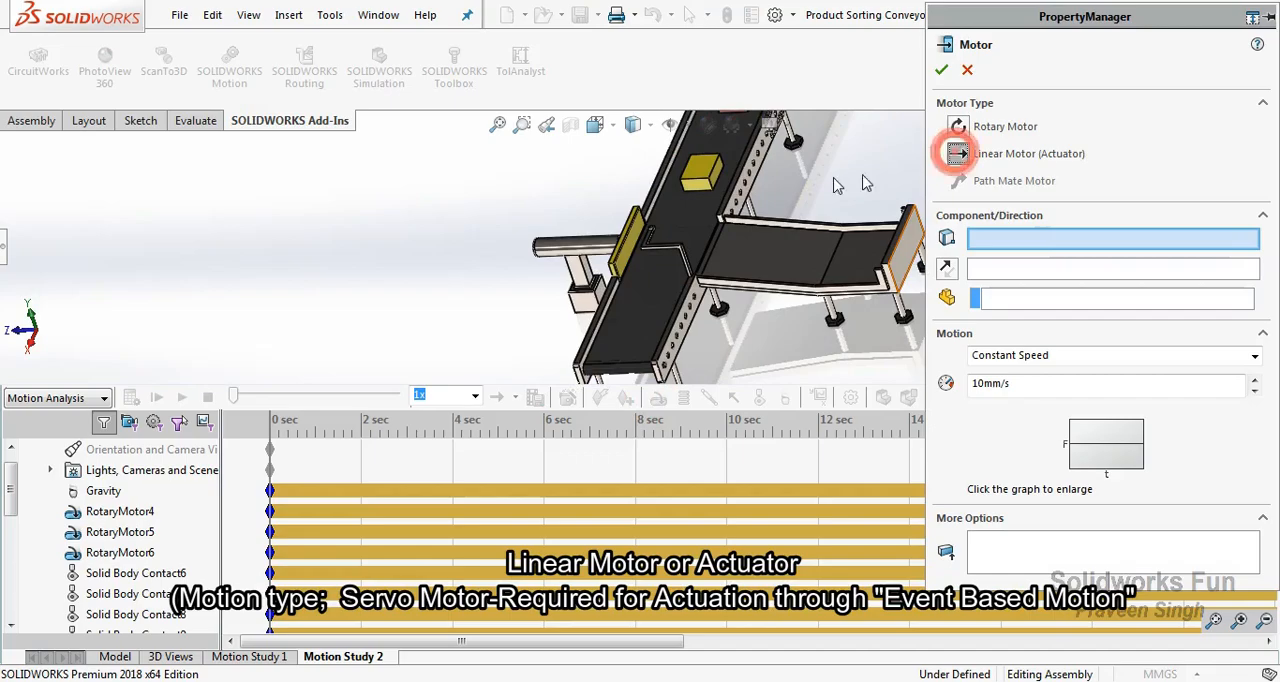
left_click(630, 245)
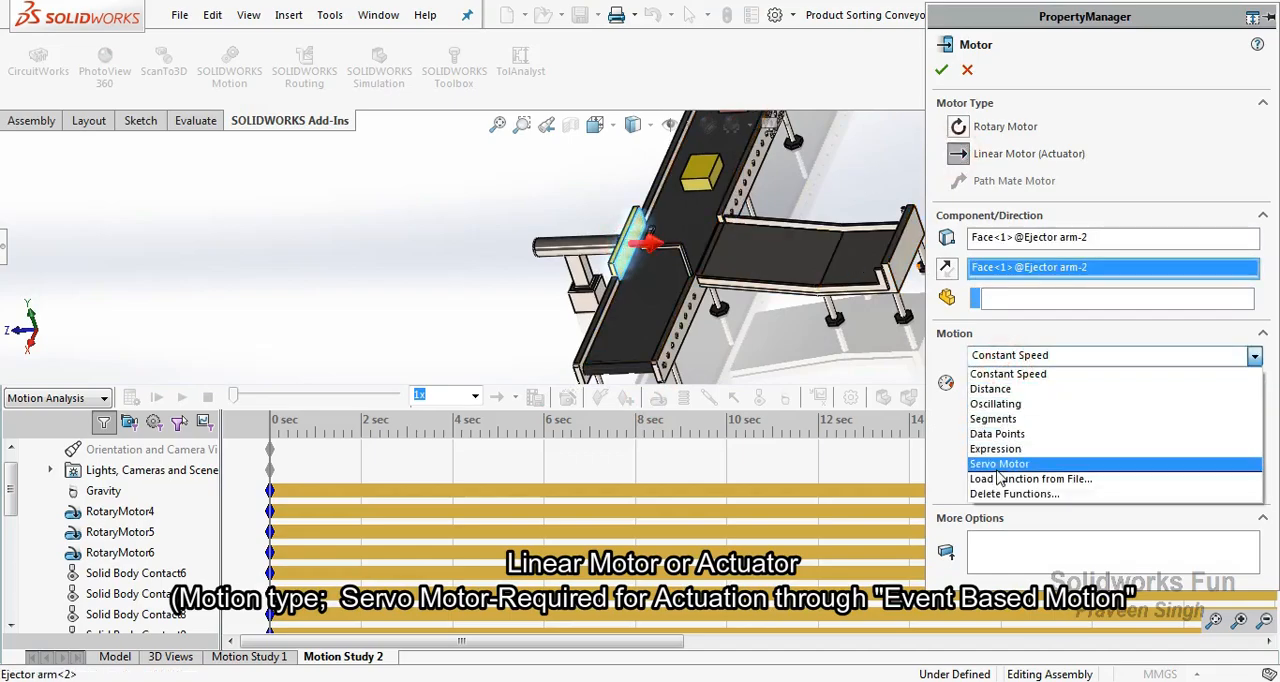
left_click(990, 457)
left_click(941, 70)
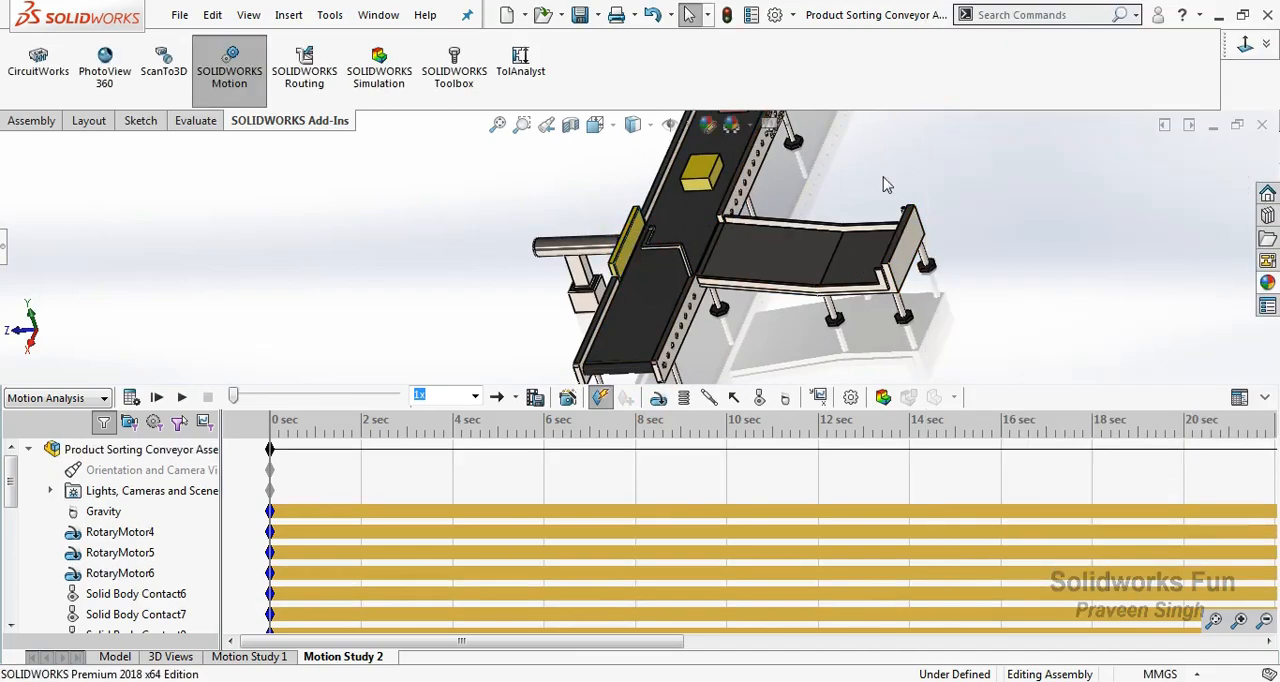
Review the rotary motors, solid body contacts and linear motor listed in the motion study, with the whole conveyor in view.
scroll(457, 177, "up", 3)
right_click(460, 175)
left_click(550, 128)
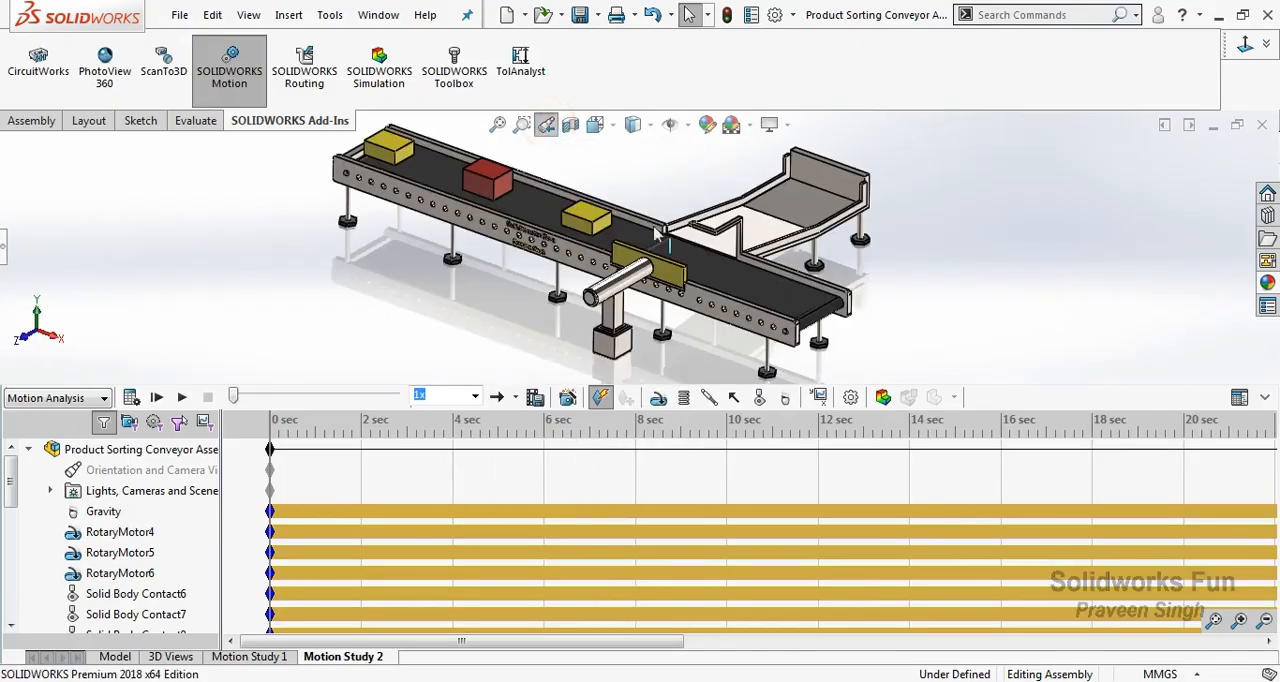
left_click(120, 532)
left_click(120, 552)
left_click(120, 573)
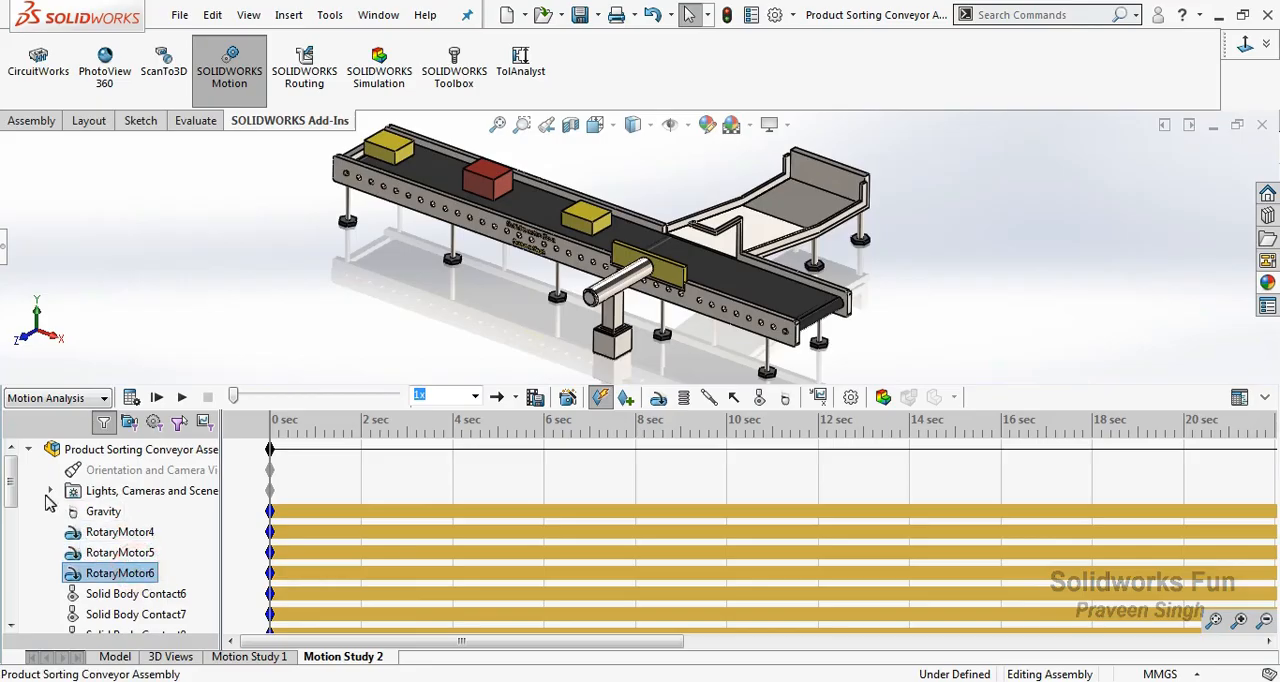
left_click_drag(12, 490, 15, 520)
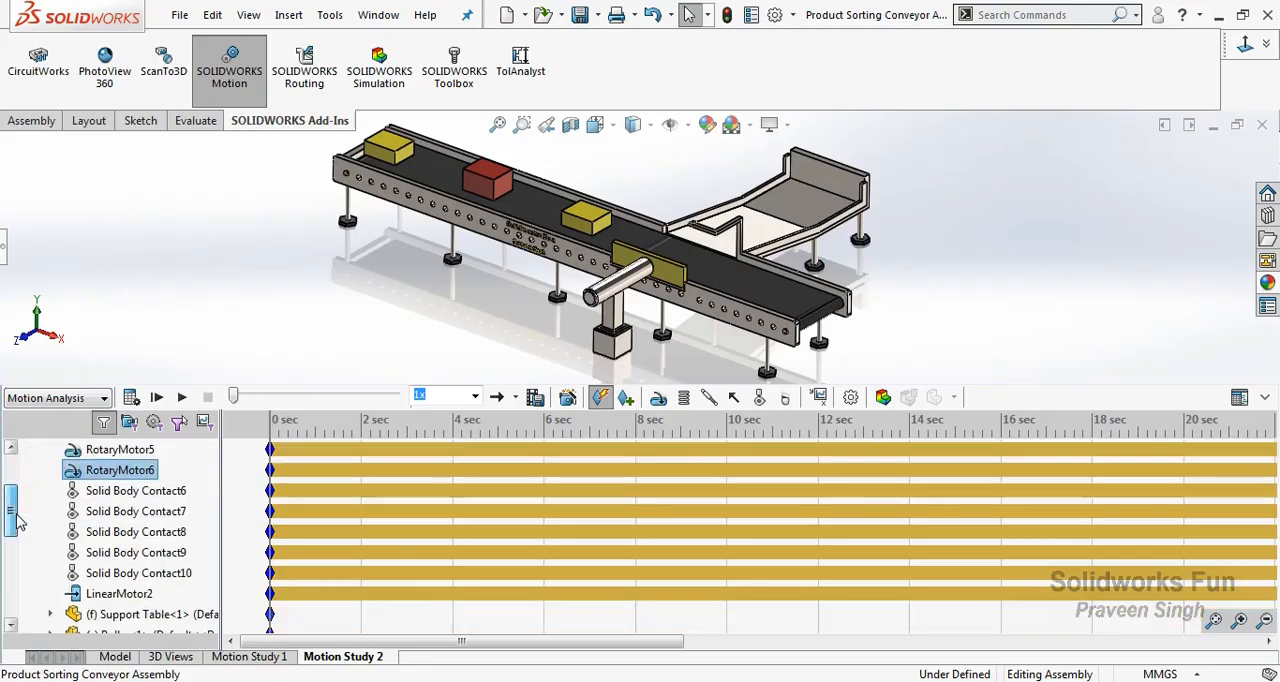
left_click(461, 340)
Switch the study to the event-based motion view and add a task triggered by the Proximity1 sensor with the Alert On condition.
left_click(1239, 397)
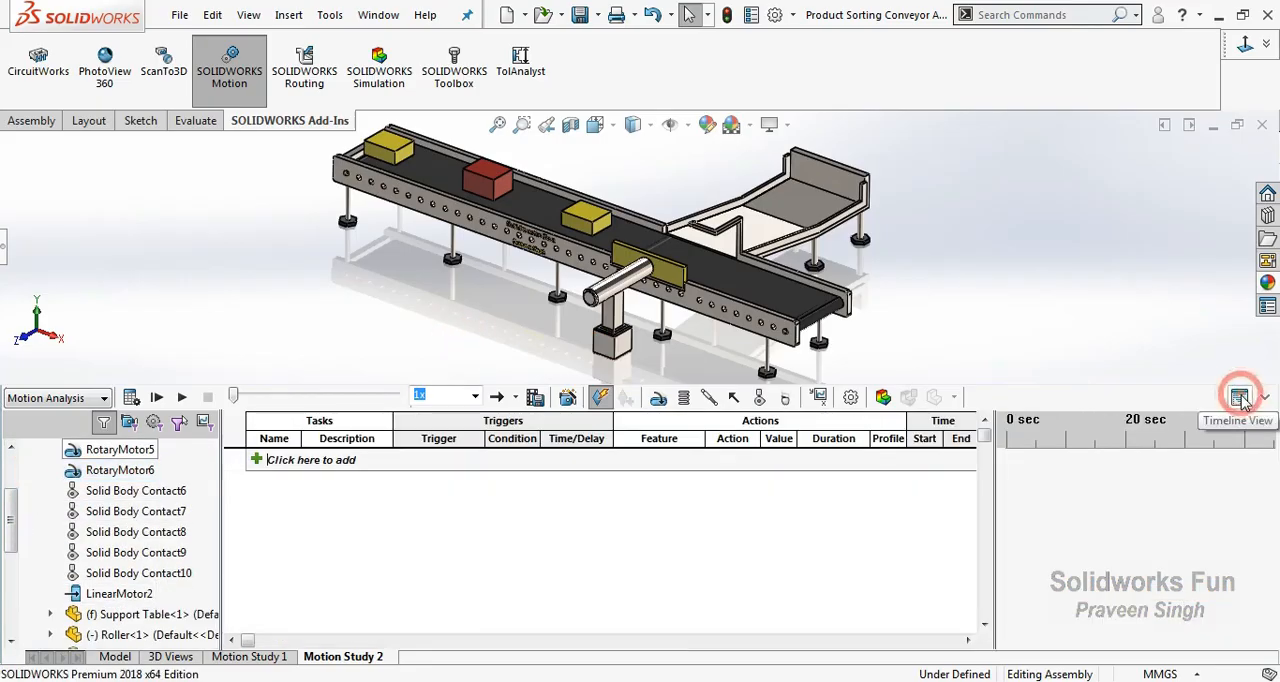
left_click(256, 460)
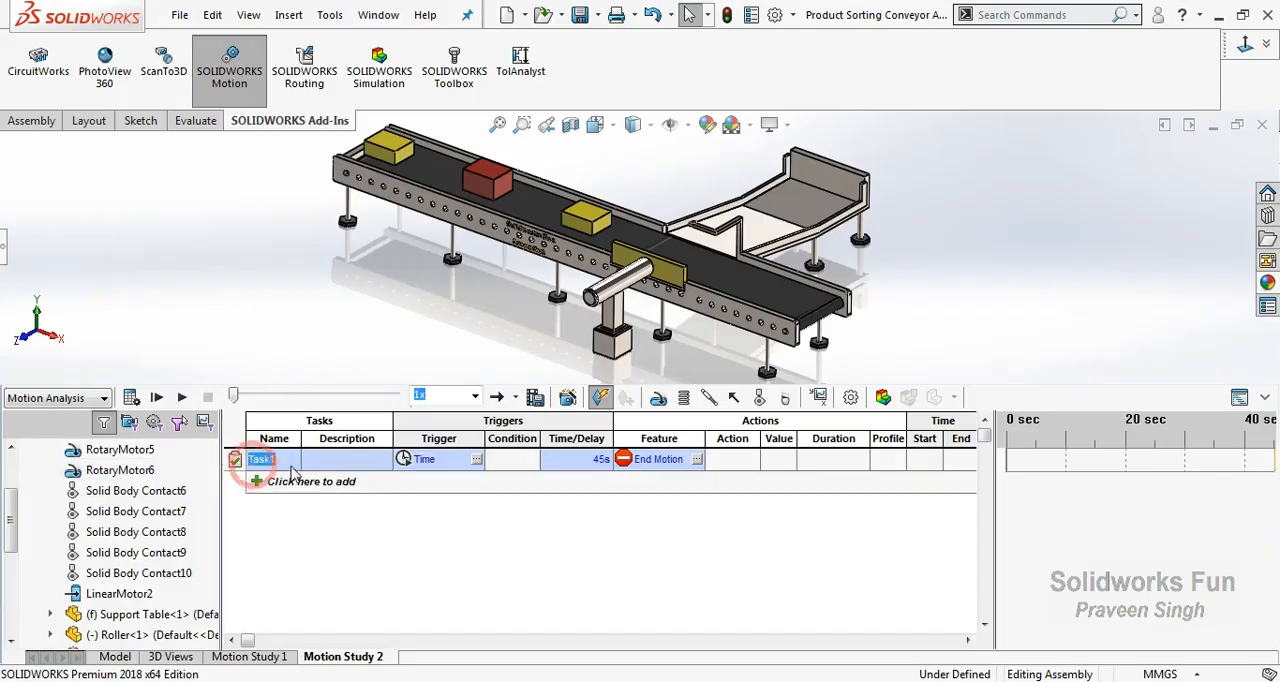
left_click(476, 459)
left_click_drag(620, 176, 1033, 150)
left_click(955, 214)
left_click(1010, 233)
left_click(1002, 483)
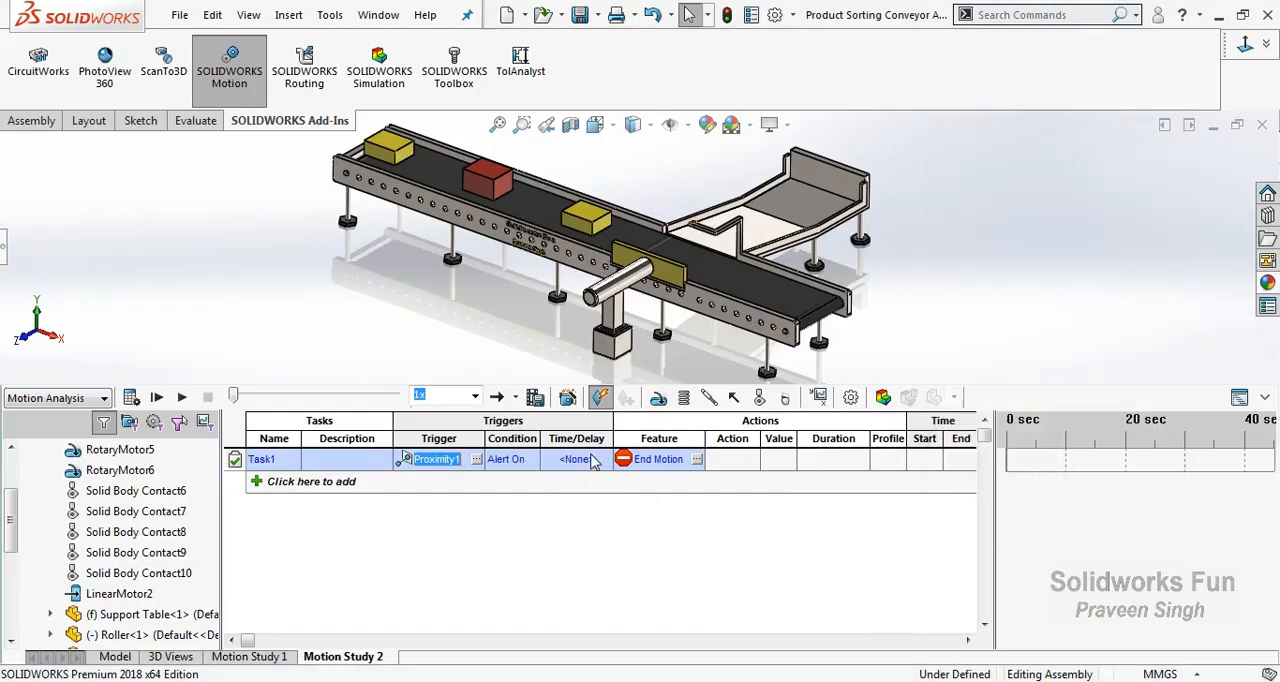
left_click(521, 470)
left_click(545, 540)
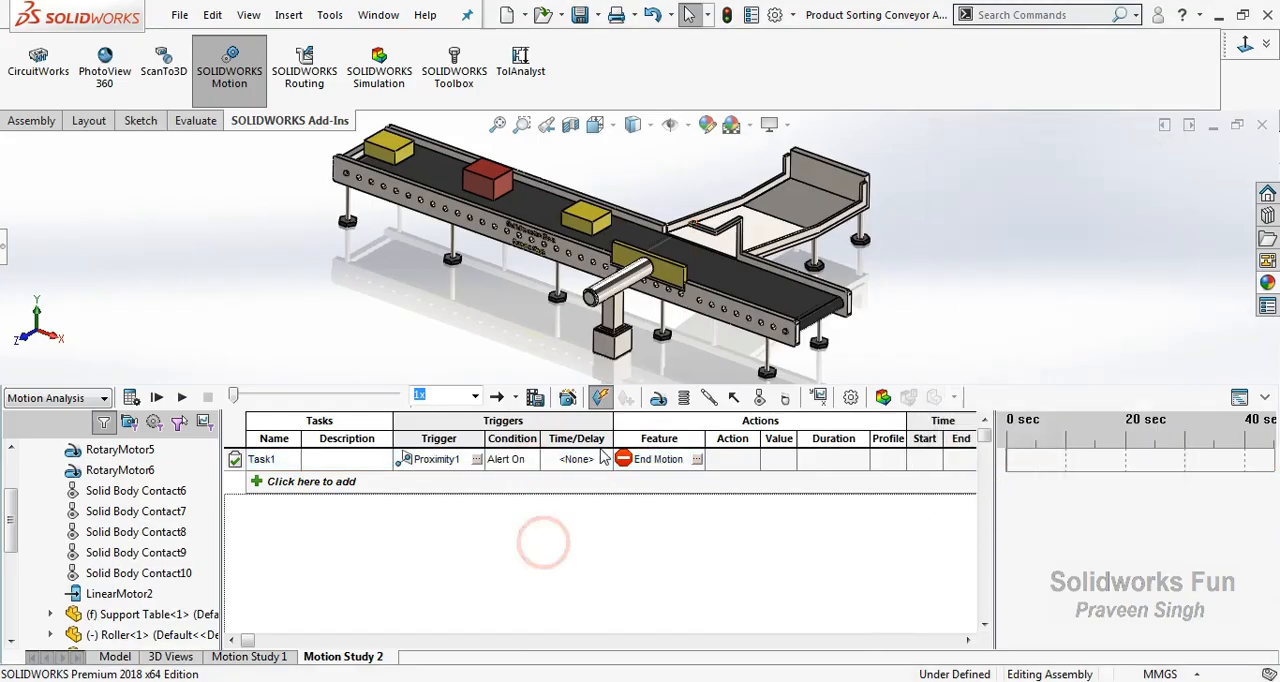
Set Task1's action to change LinearMotor2 to 250 mm/s over a duration of 0.25 s.
left_click(697, 459)
left_click_drag(668, 167, 1056, 174)
left_click(909, 240)
left_click(997, 258)
left_click(958, 510)
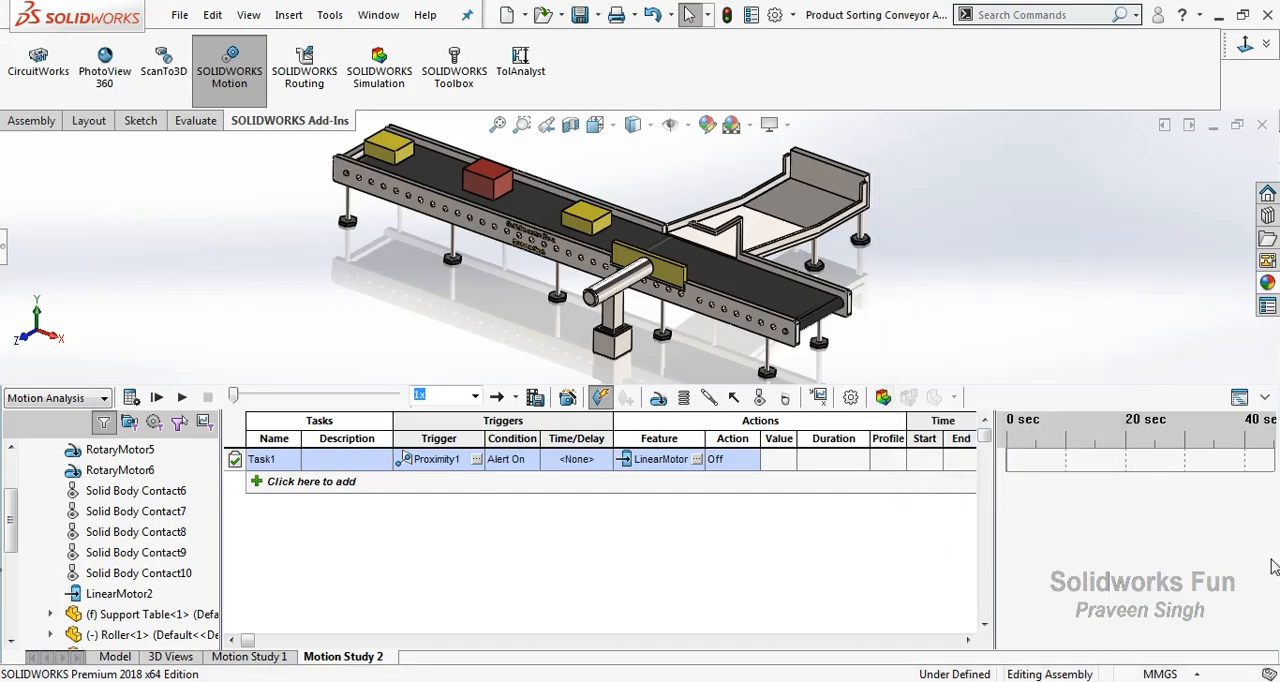
left_click(748, 463)
left_click(738, 503)
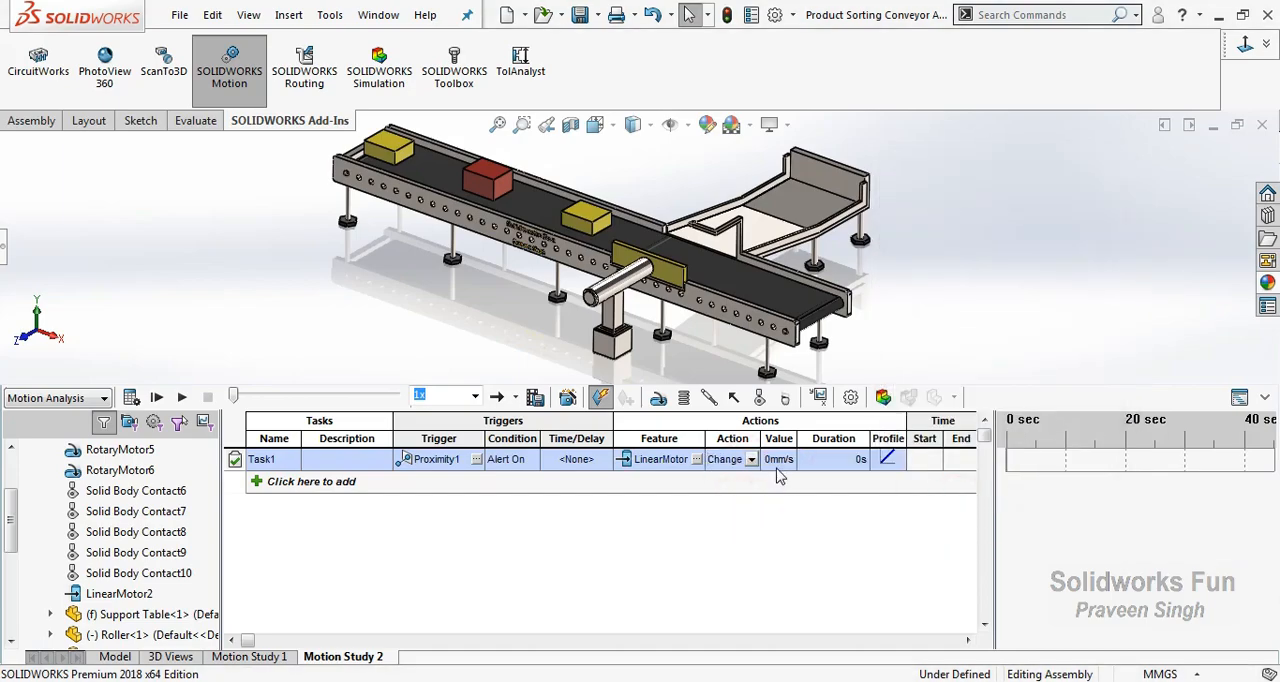
left_click(779, 460)
left_click(842, 458)
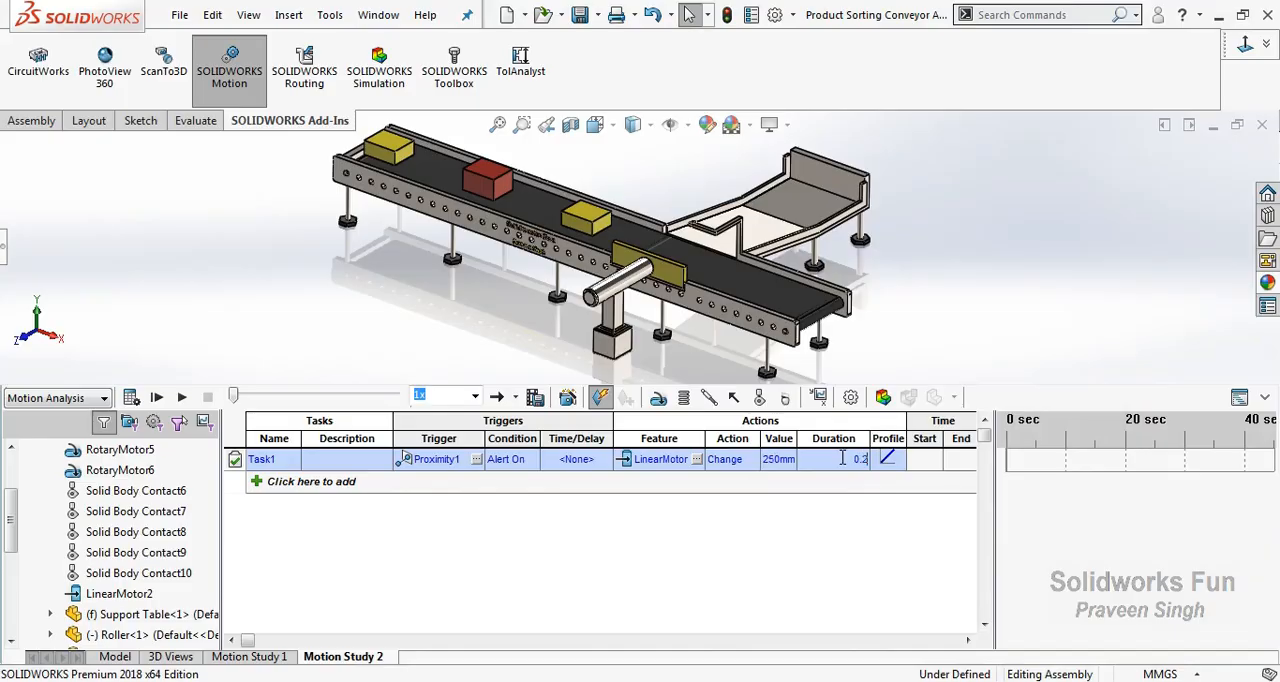
left_click(786, 498)
Add a second task triggered by the end of Task1.
left_click(258, 483)
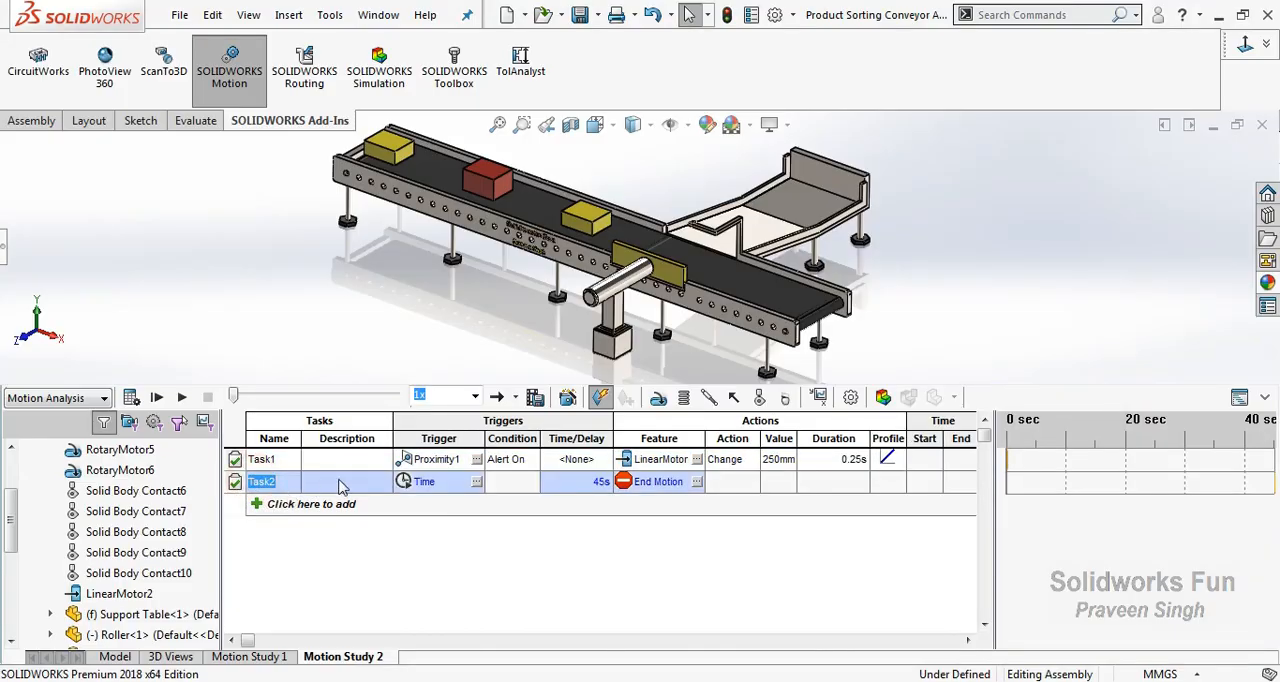
left_click(477, 482)
left_click(543, 259)
left_click(611, 278)
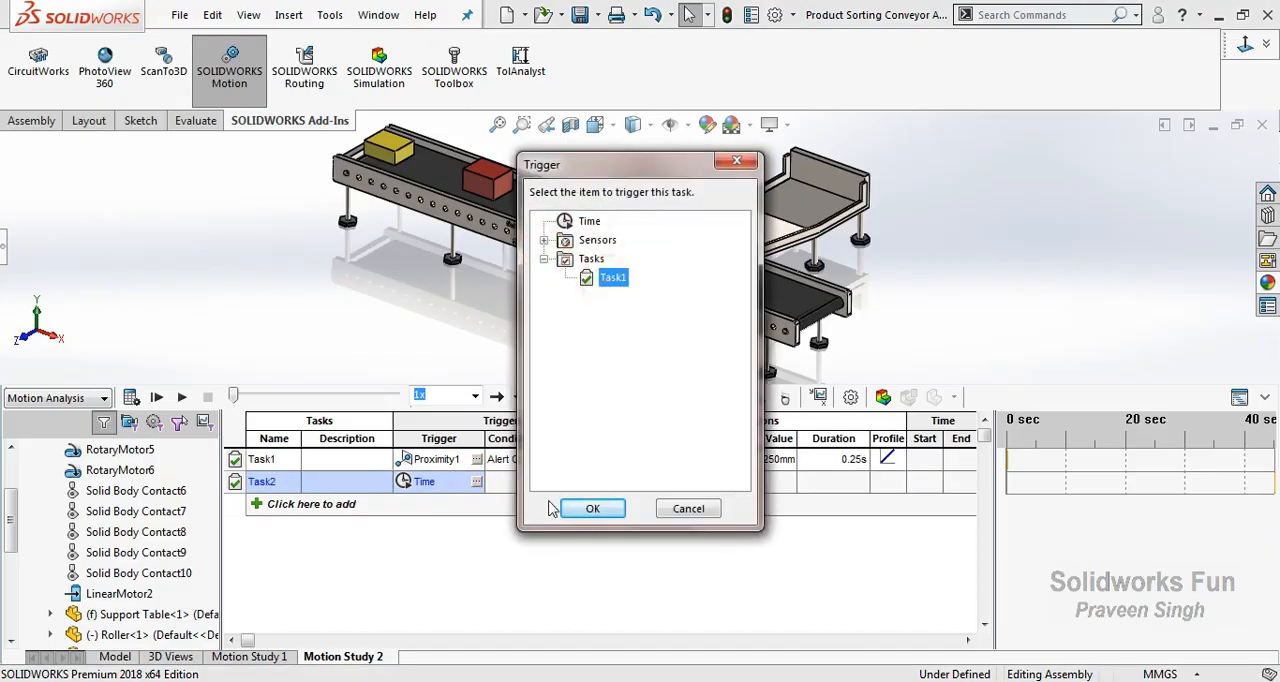
left_click(594, 509)
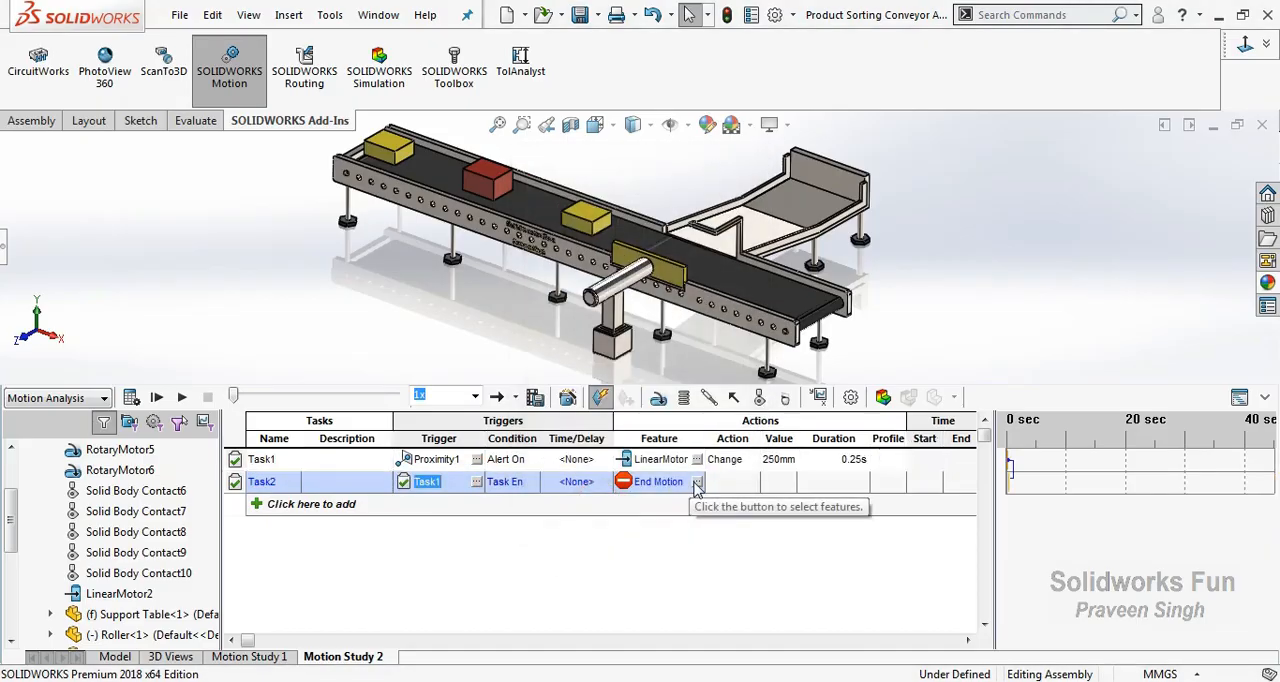
Set Task2's action to stop LinearMotor2.
left_click(697, 482)
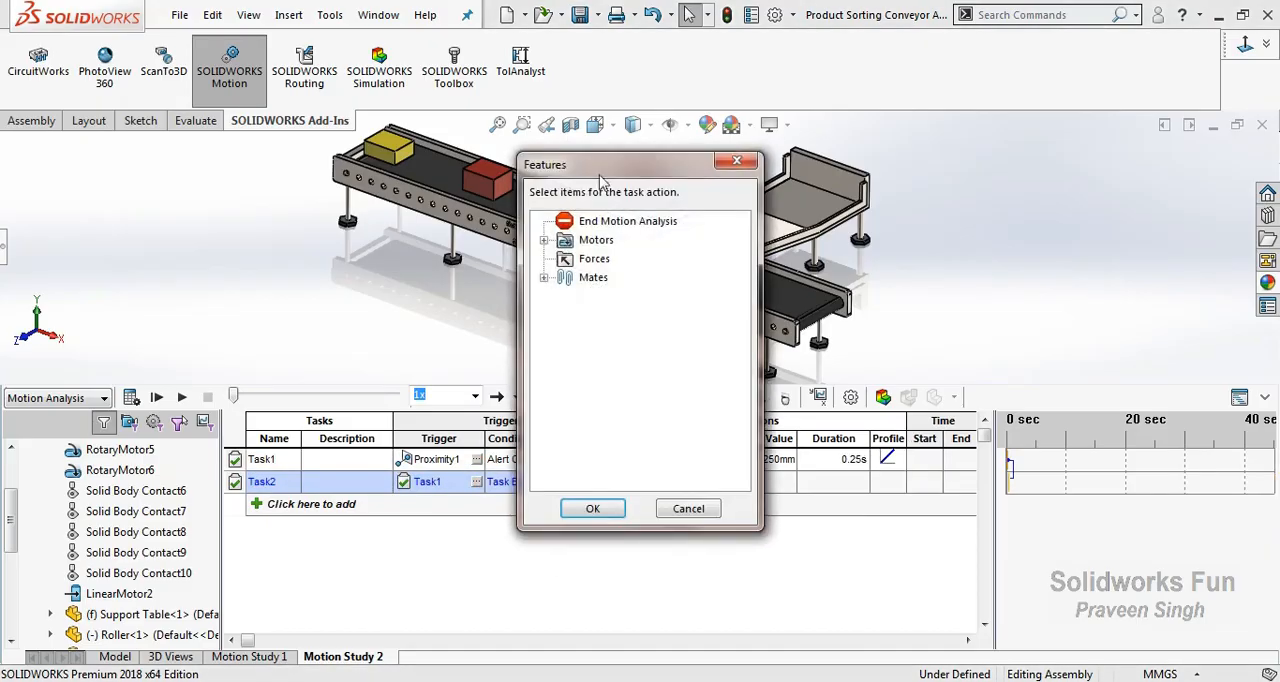
left_click(543, 240)
left_click(615, 259)
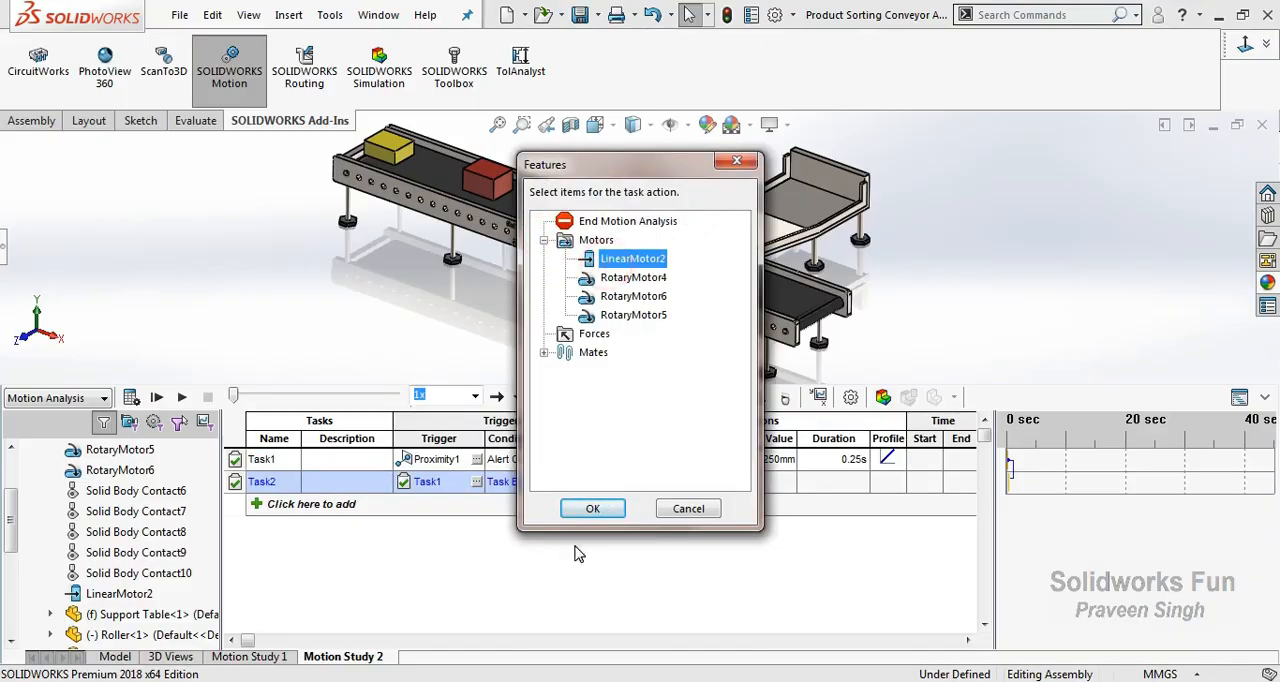
left_click(593, 509)
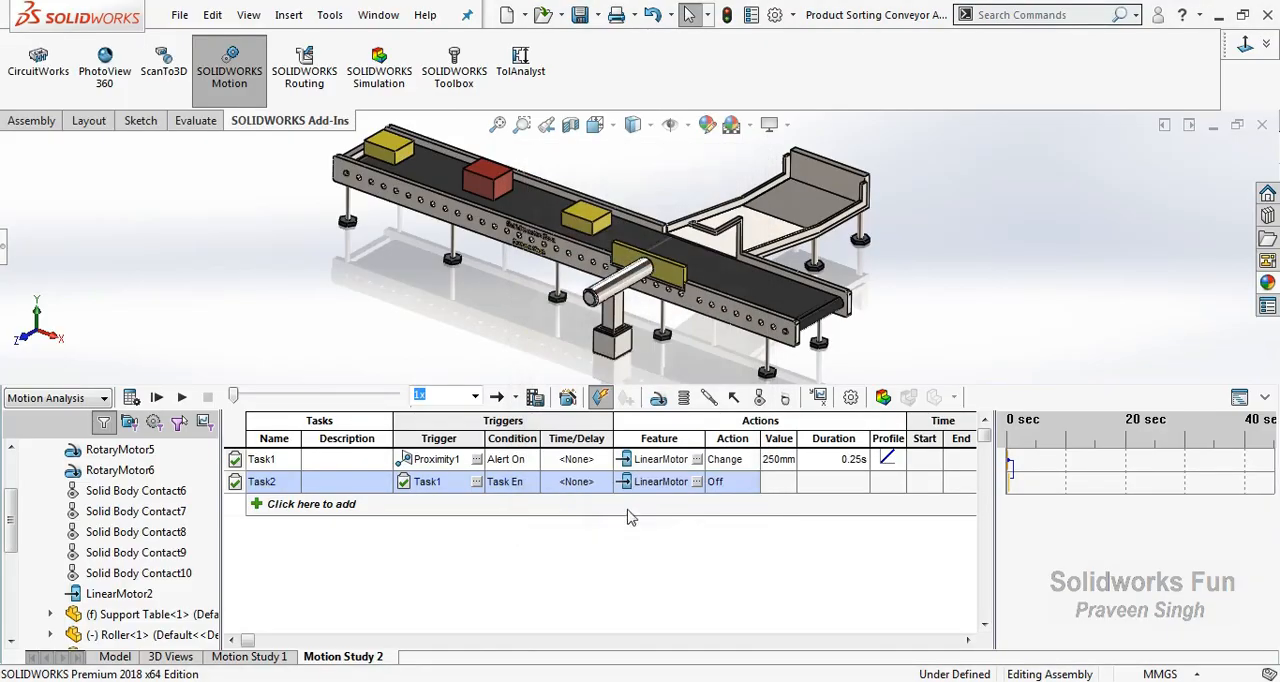
left_click(740, 484)
left_click(720, 540)
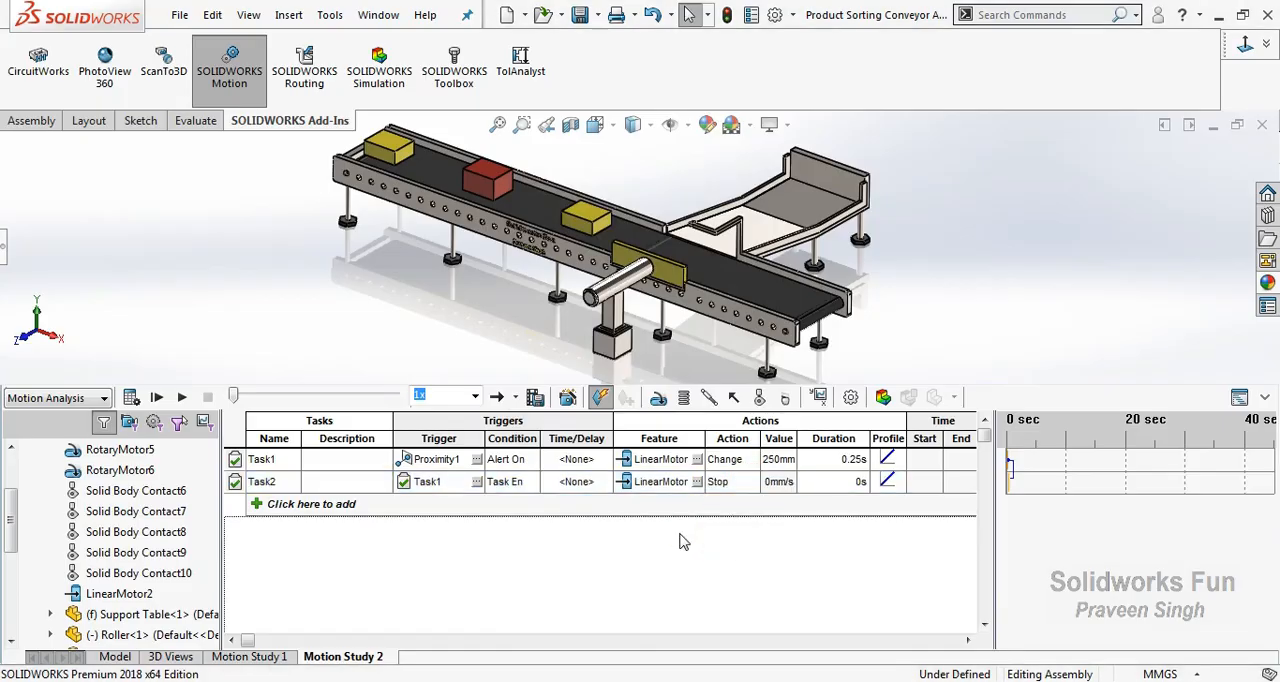
Add a third task triggered by the end of Task2.
left_click(290, 508)
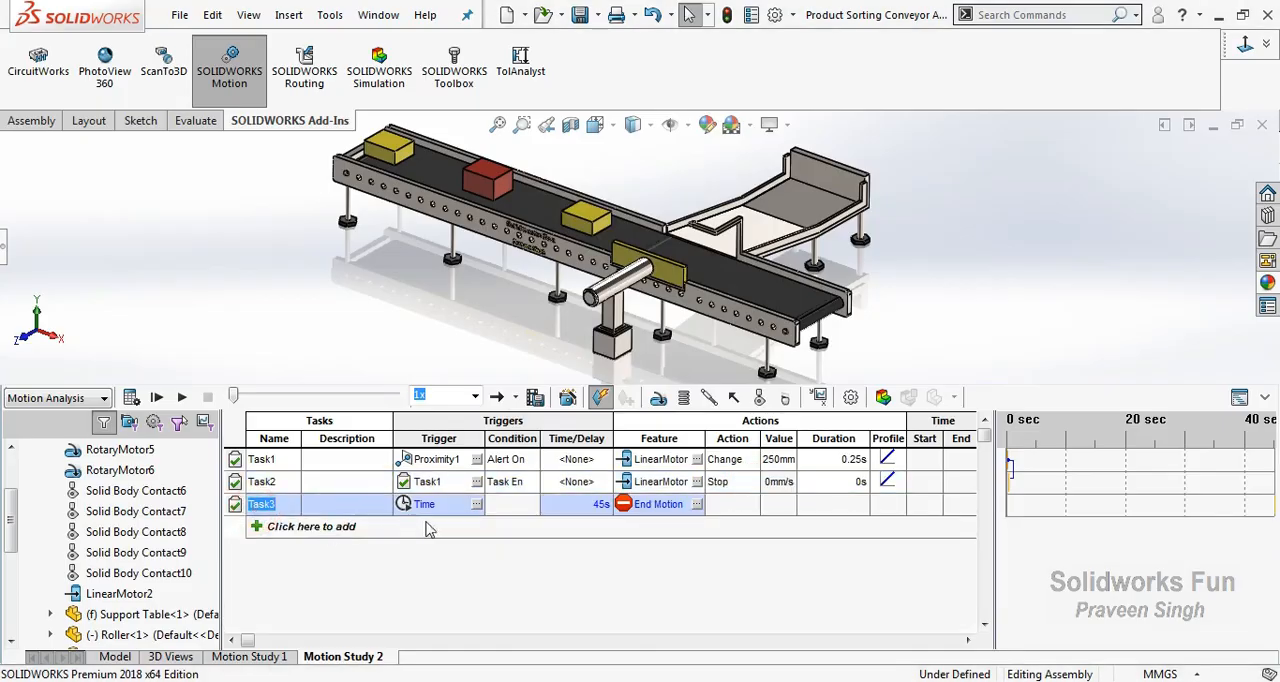
left_click(477, 504)
left_click(545, 258)
left_click(590, 294)
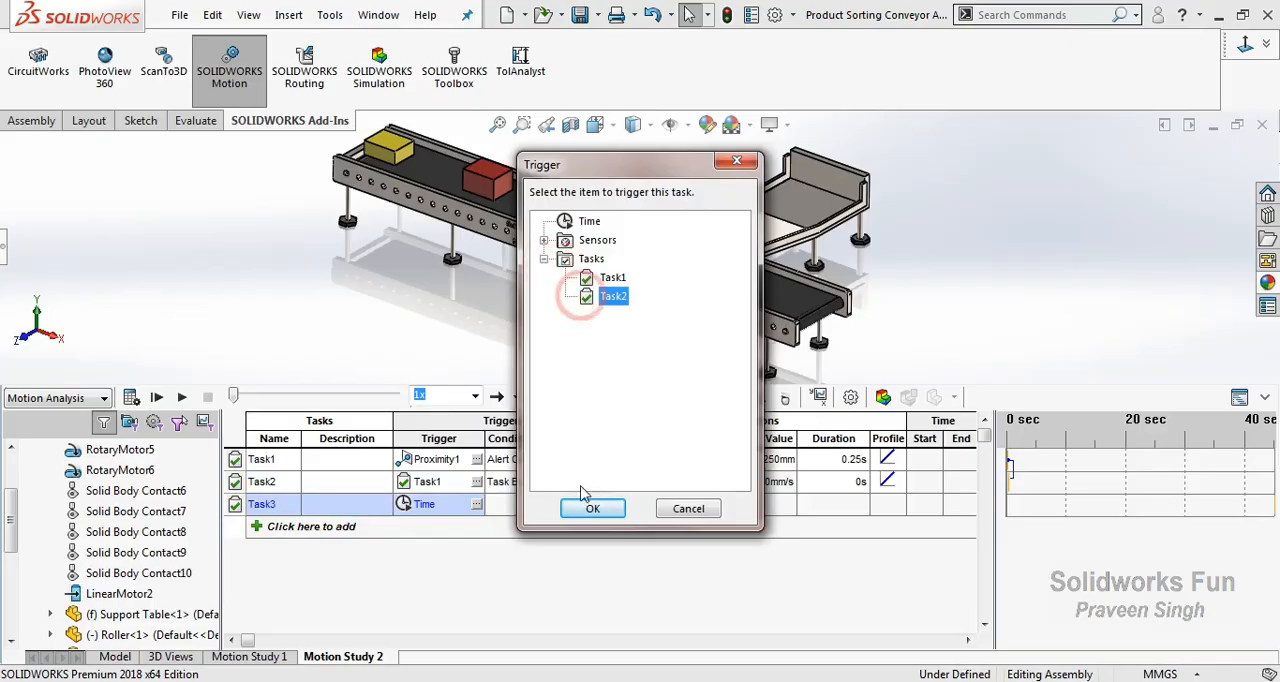
left_click(580, 508)
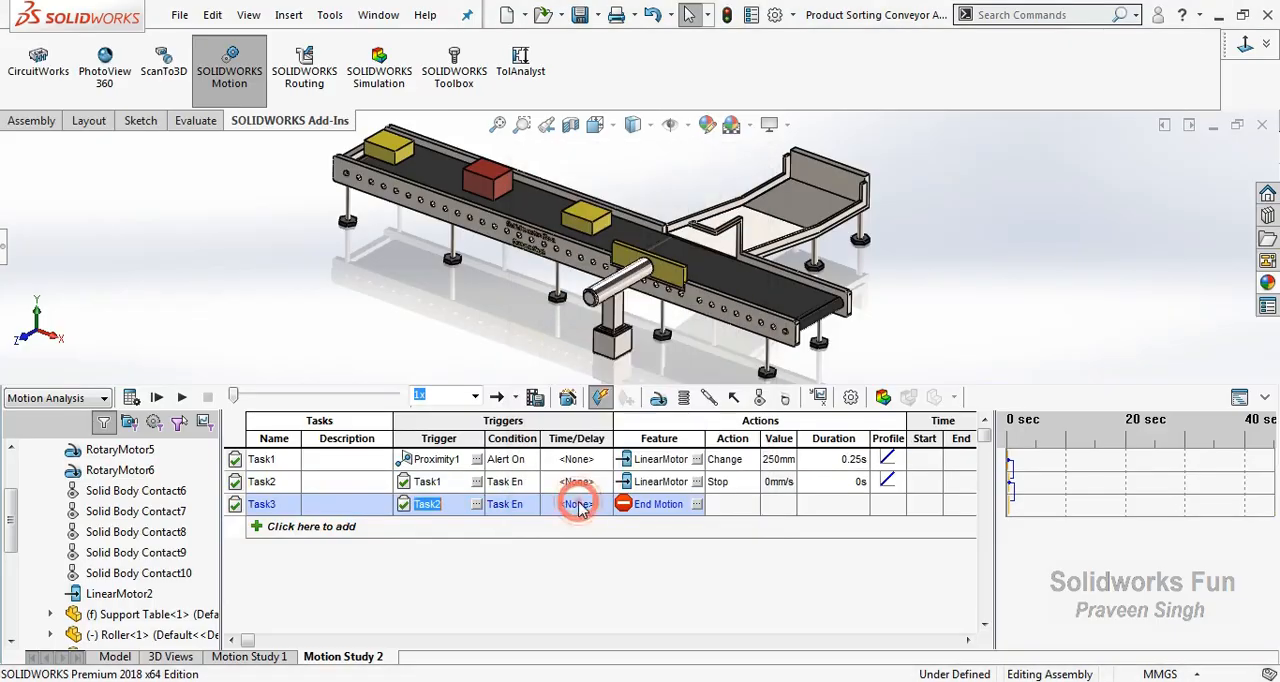
Set Task3's action to change LinearMotor2 to -250 mm/s over a duration of 0.22 s.
left_click(697, 504)
left_click_drag(620, 160, 974, 158)
left_click(907, 233)
left_click(995, 252)
left_click(956, 502)
left_click(732, 504)
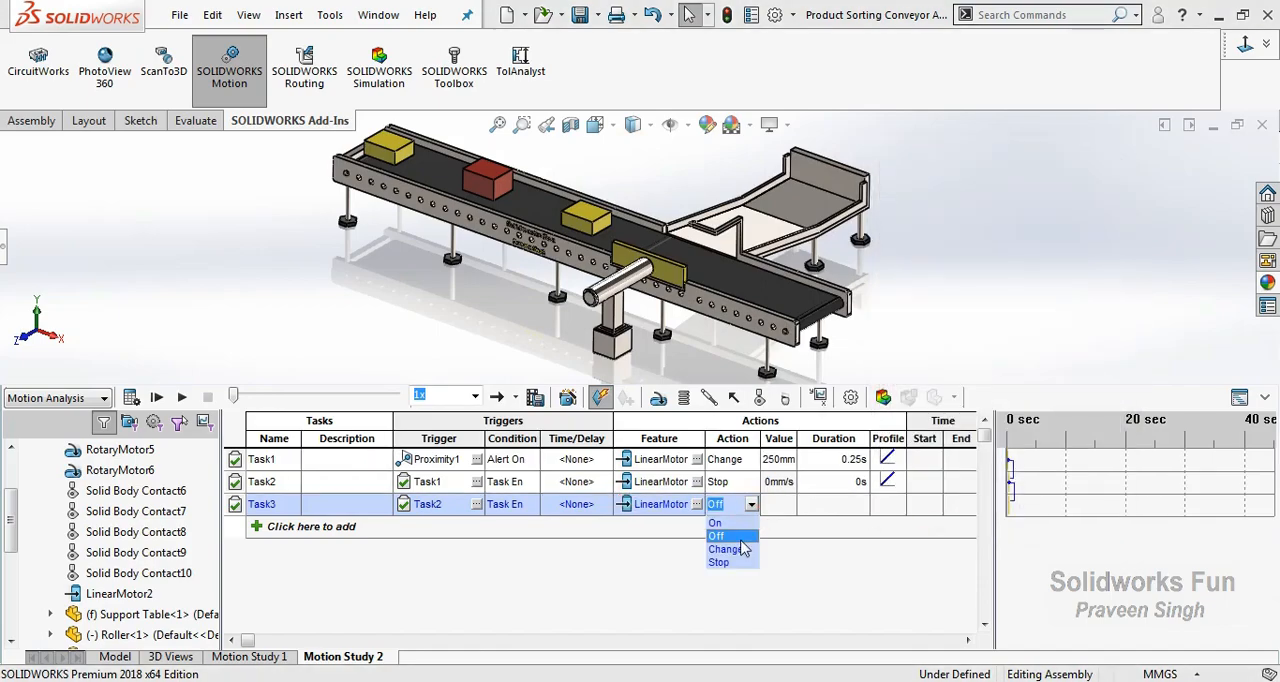
left_click(742, 550)
left_click(790, 505)
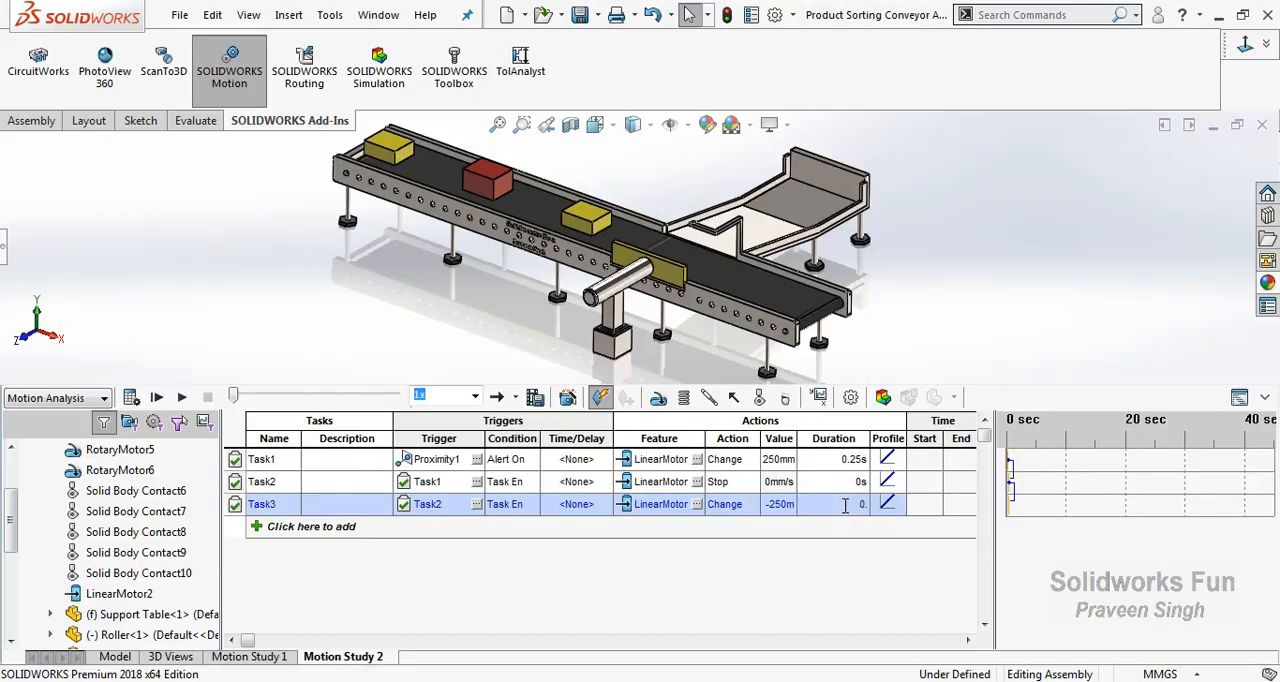
left_click(776, 573)
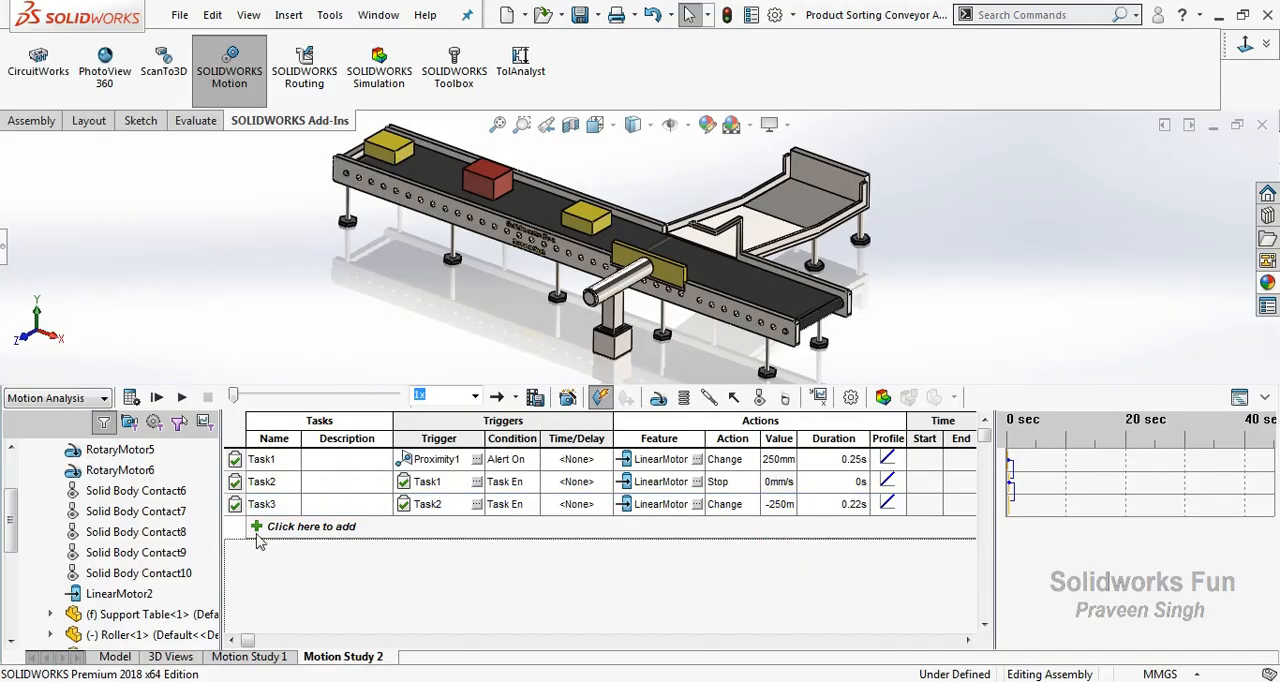
Add a fourth task triggered by the end of Task3.
left_click(260, 528)
left_click(476, 526)
left_click(543, 259)
left_click(613, 316)
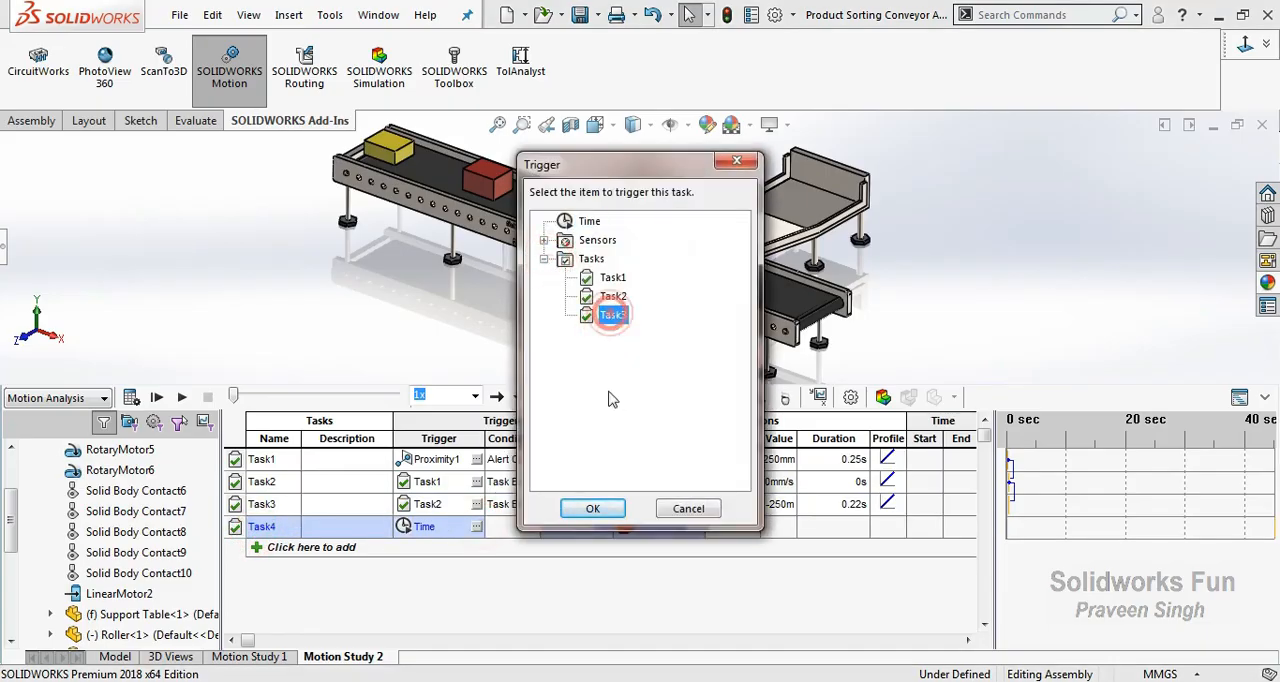
left_click(592, 509)
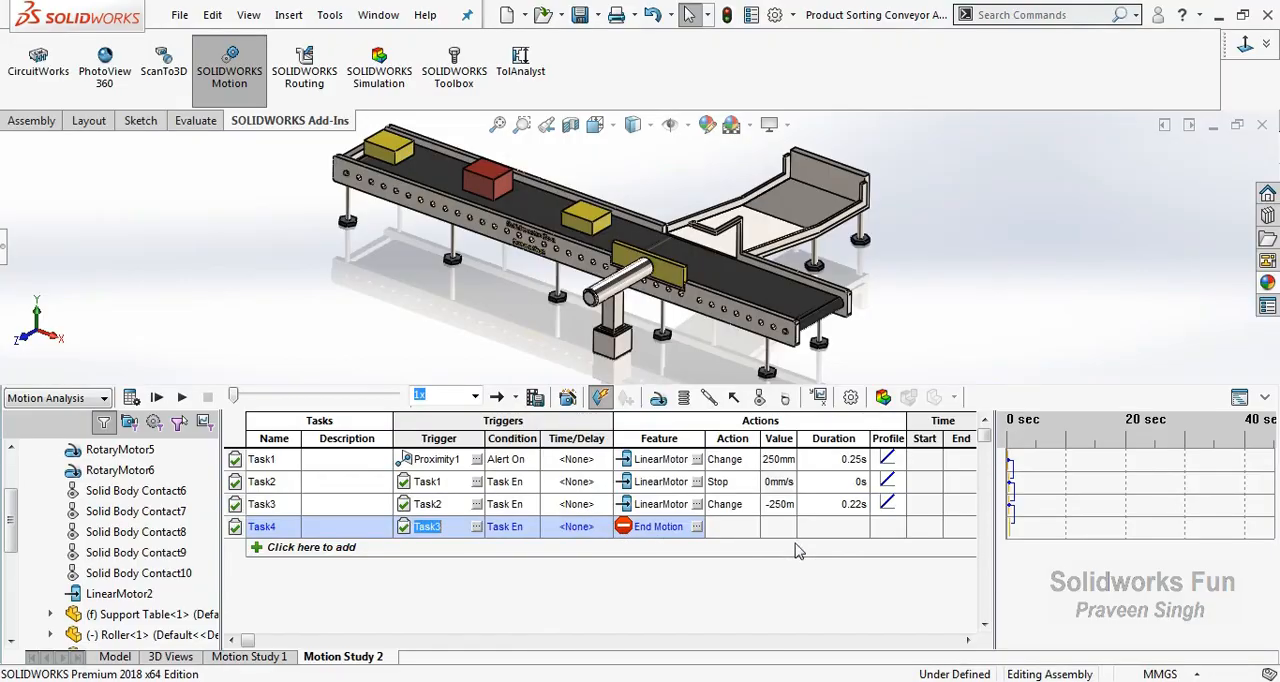
Set Task4's action to stop LinearMotor2.
left_click(697, 526)
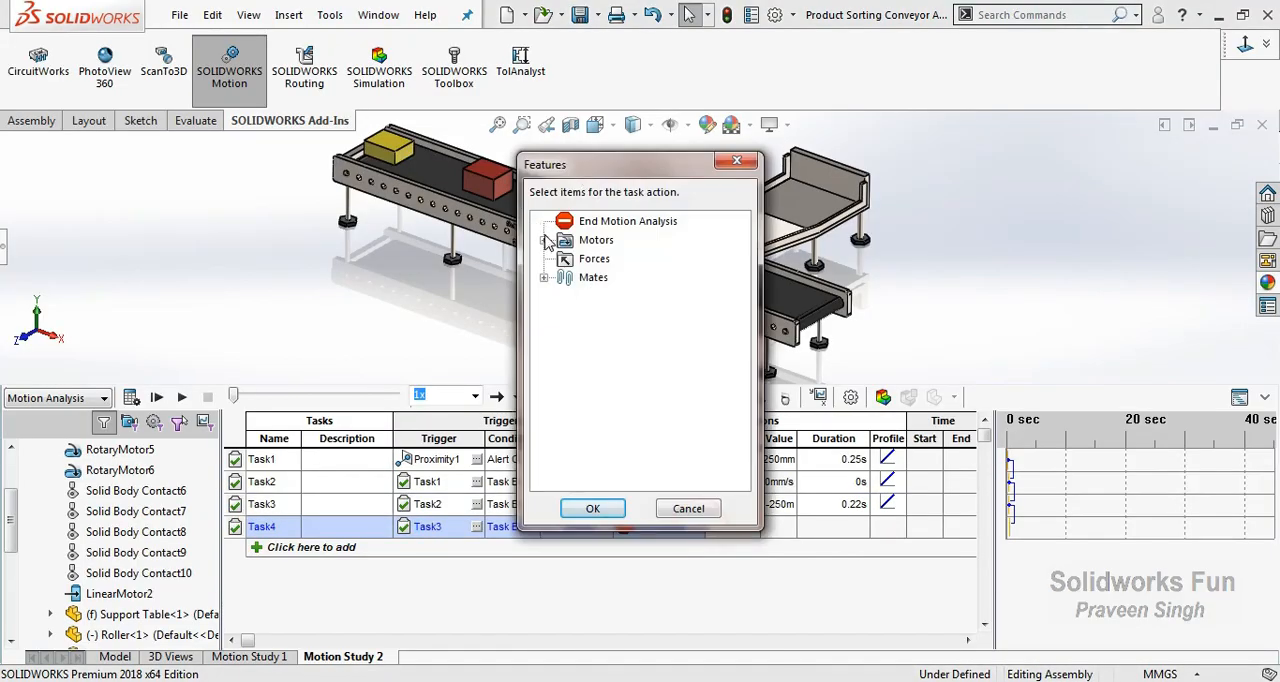
left_click(543, 240)
left_click(632, 259)
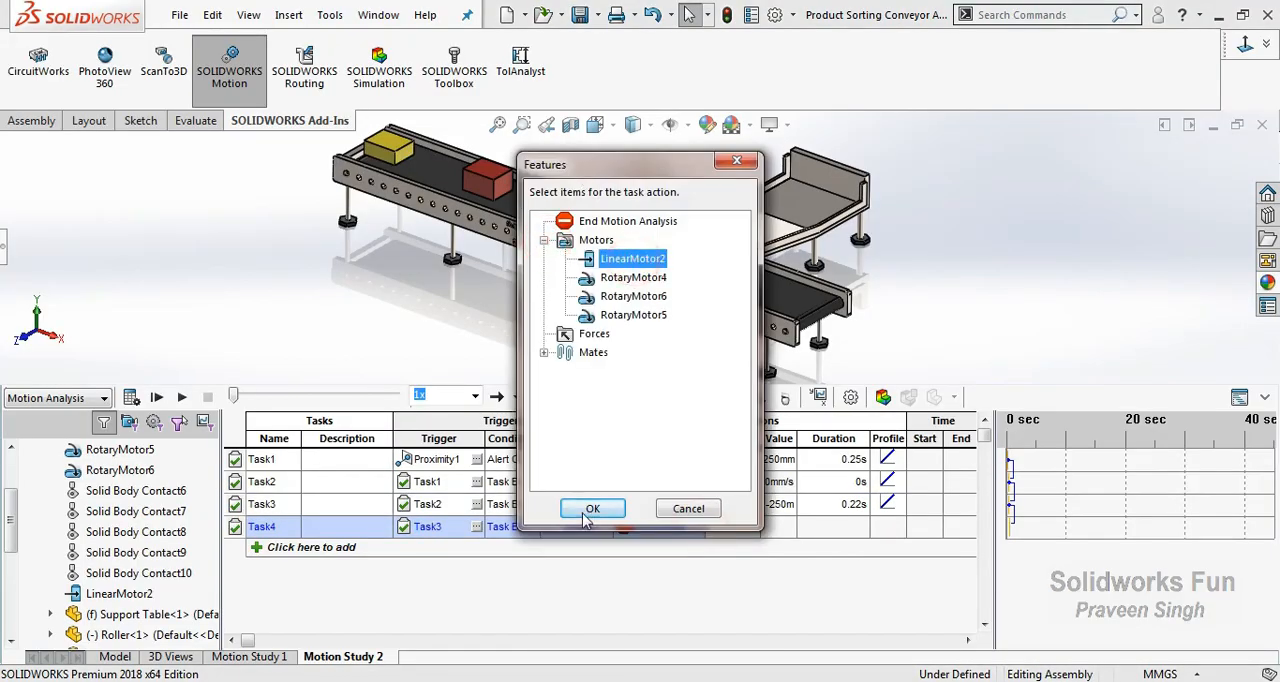
left_click(592, 508)
left_click(758, 527)
left_click(728, 586)
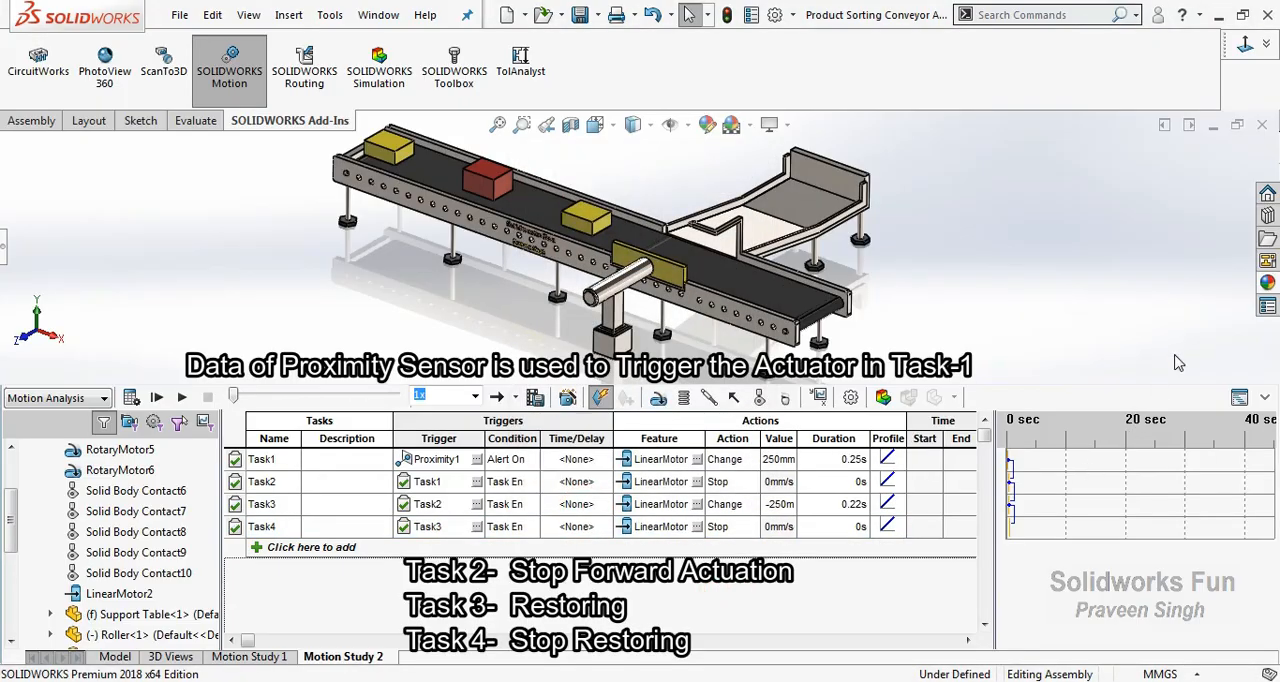
Calculate the motion study until all three boxes have left the belt, and play back the simulation.
left_click_drag(1122, 390, 1124, 429)
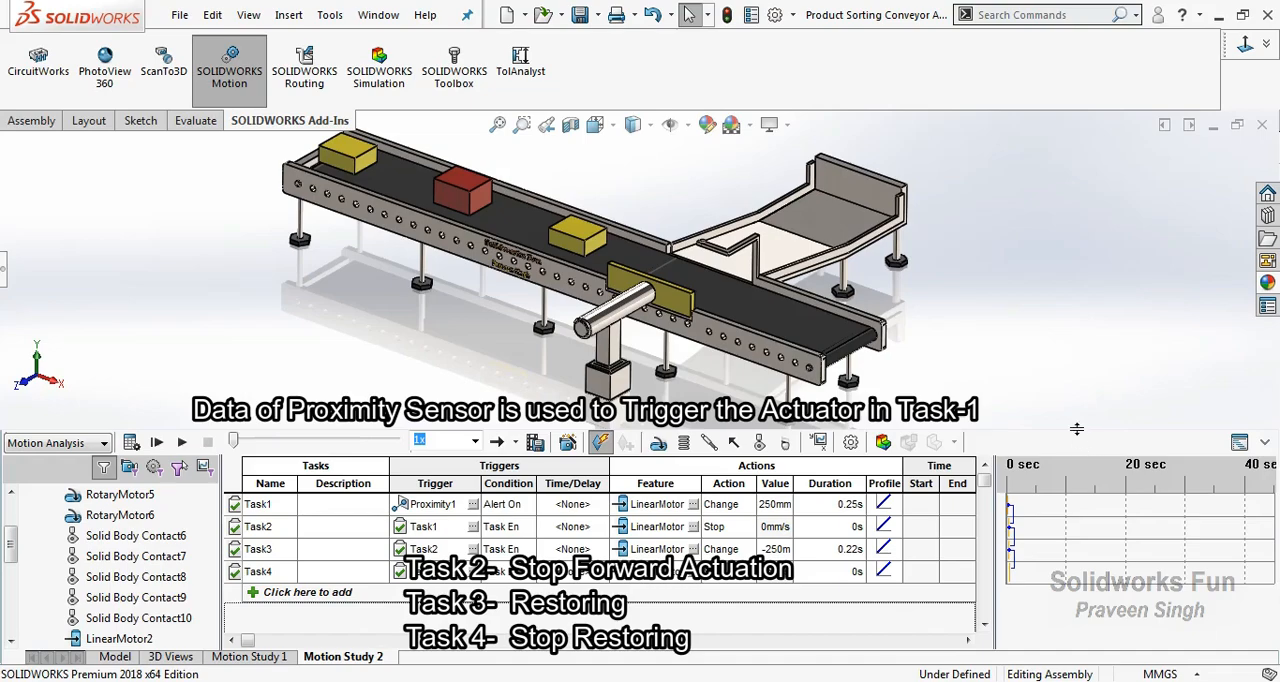
left_click_drag(1074, 429, 1077, 458)
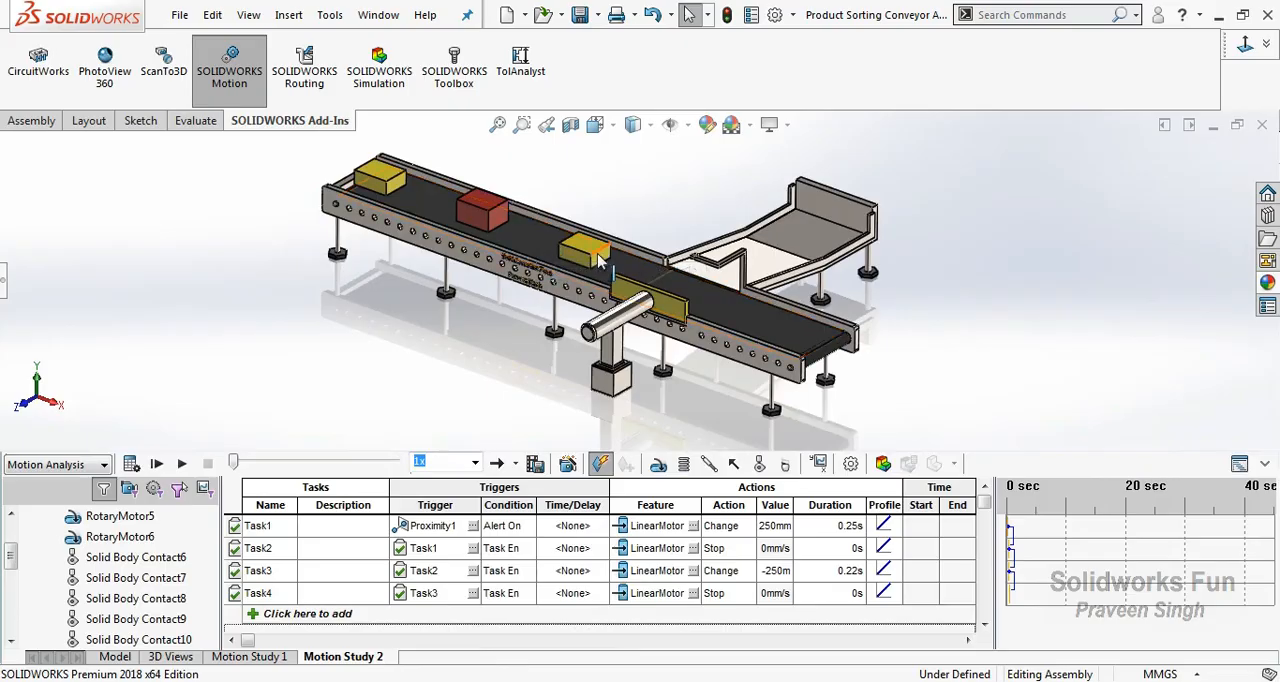
left_click(131, 463)
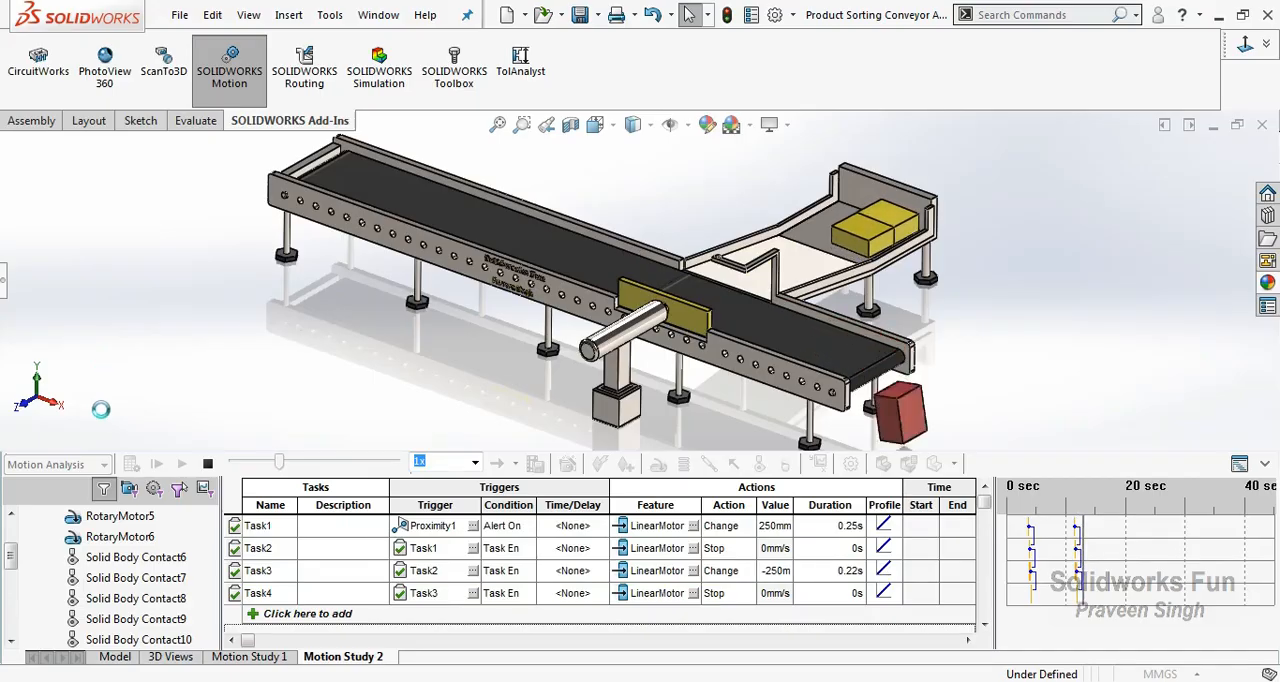
left_click(211, 465)
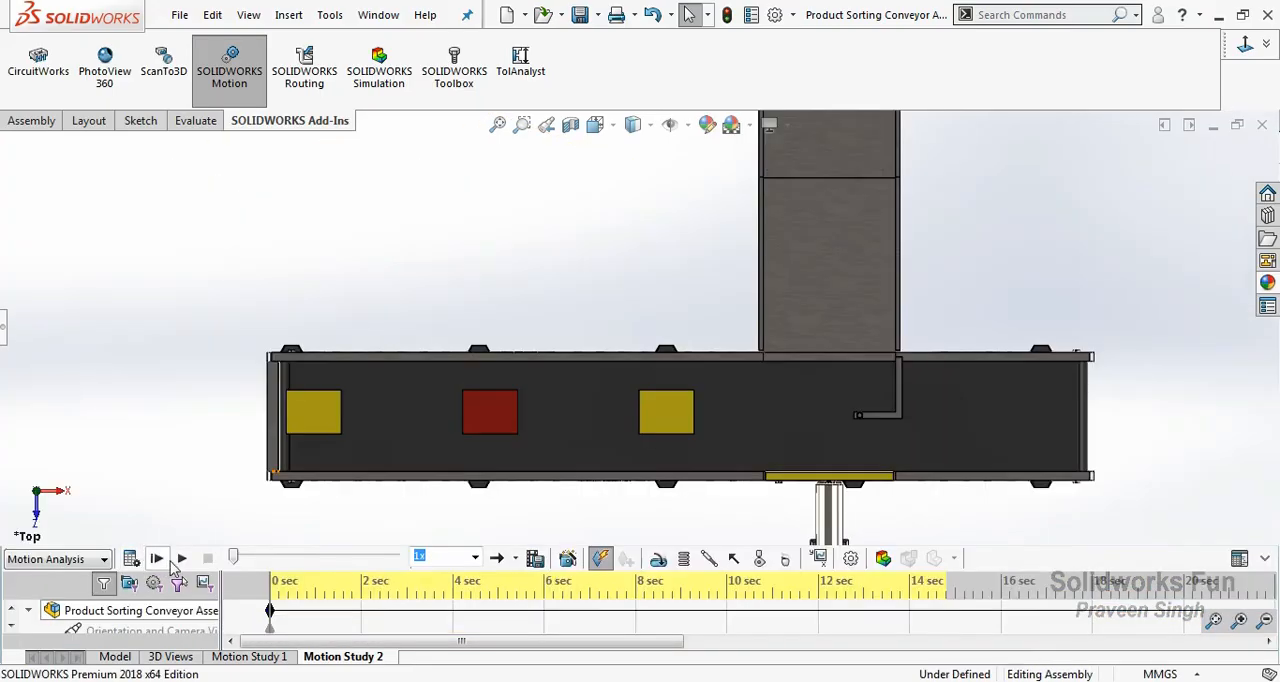
left_click(178, 560)
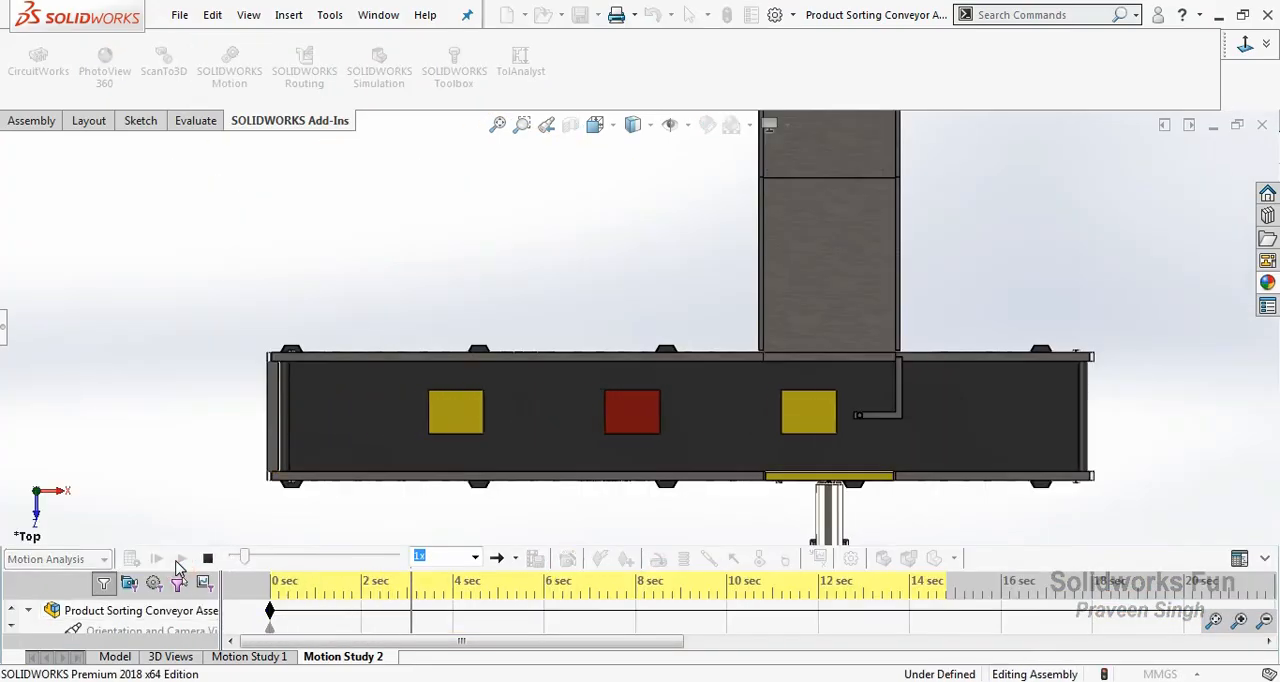